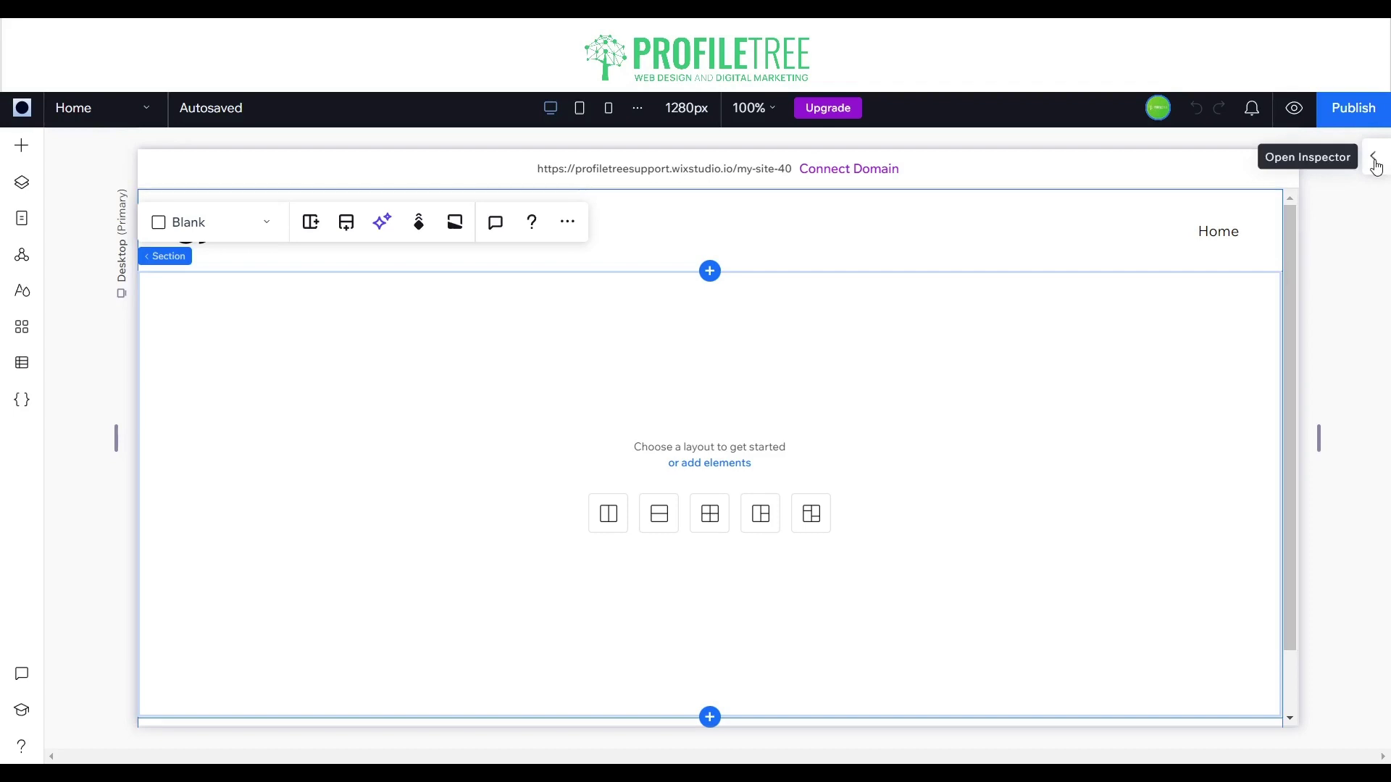
Step: Examine the blank section's size, responsive behavior, design, layout and position settings, and review the page's layer structure
click(1376, 166)
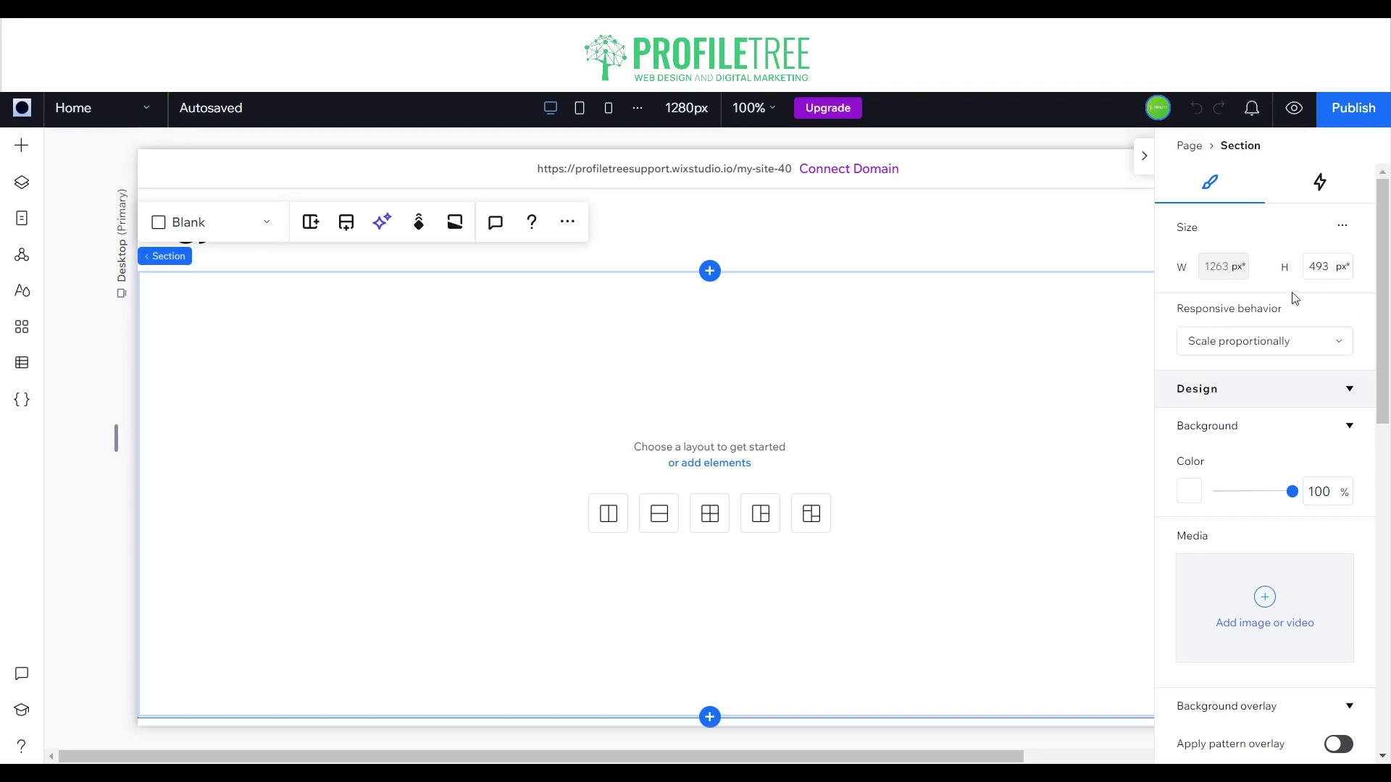
click(1223, 350)
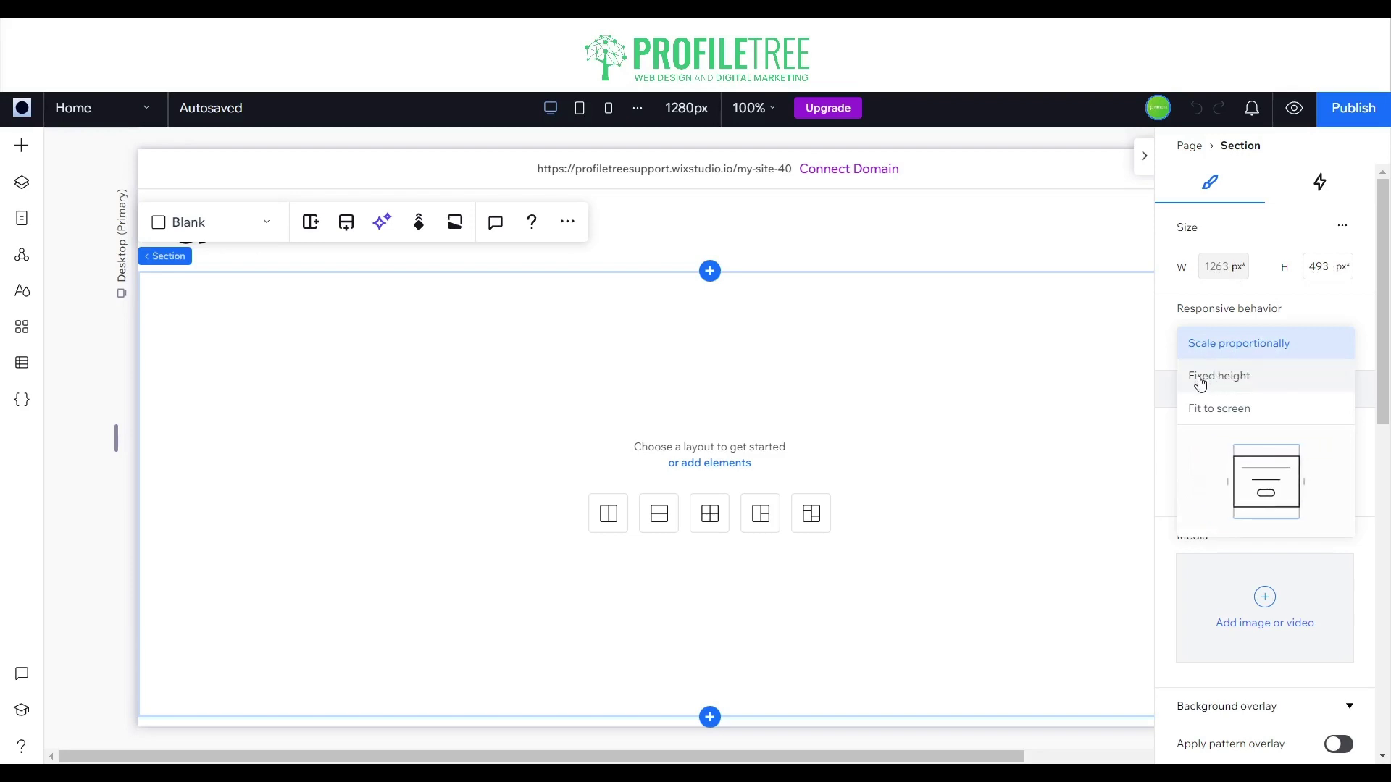
click(1226, 310)
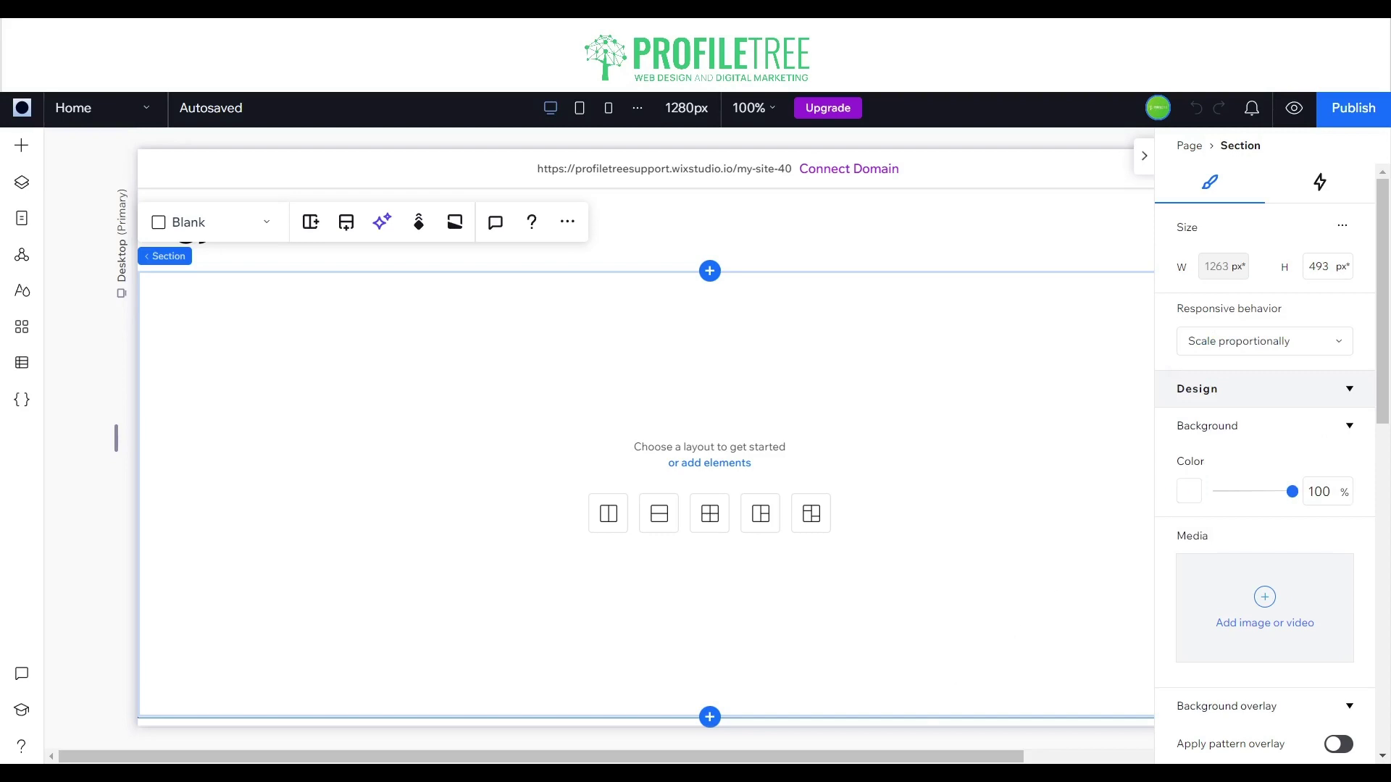
scroll(1212, 609, down, 3)
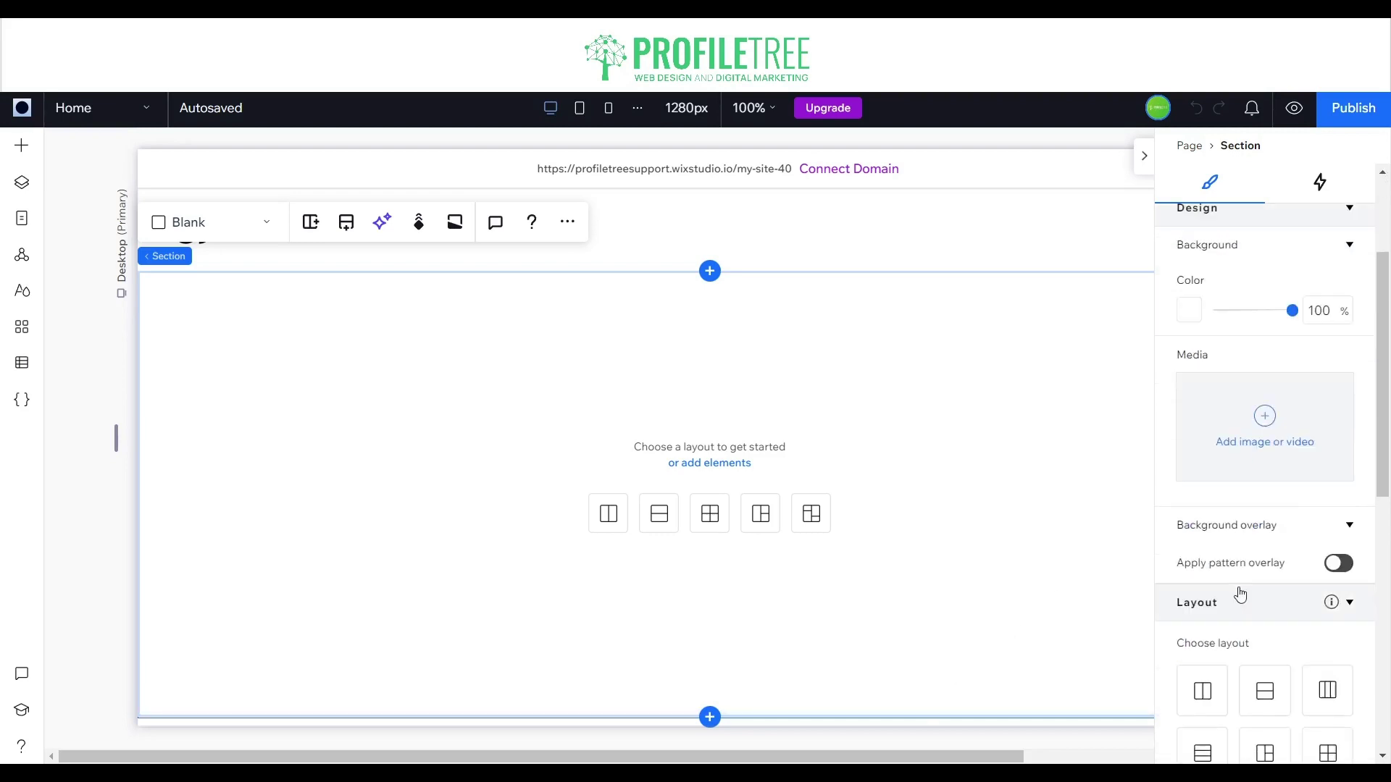
scroll(1224, 594, down, 3)
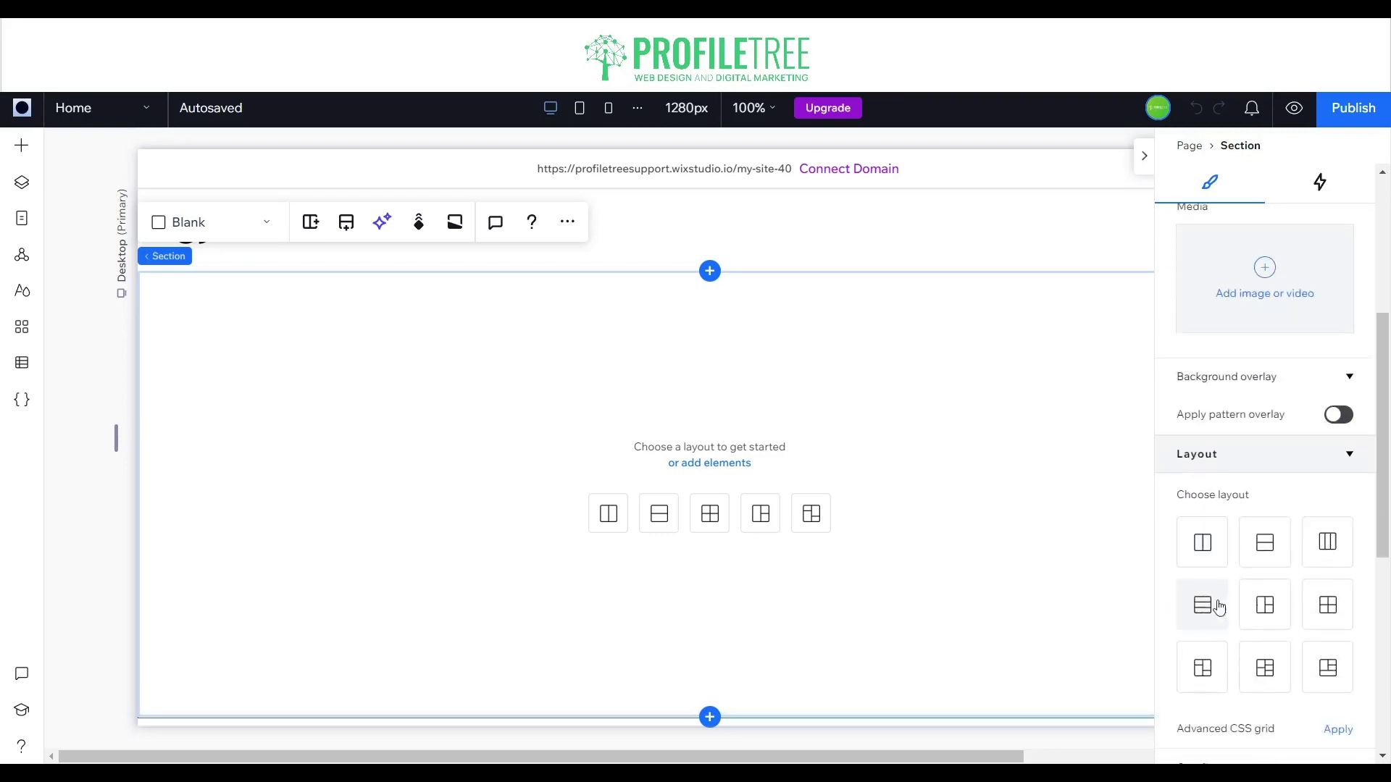
scroll(1235, 626, down, 3)
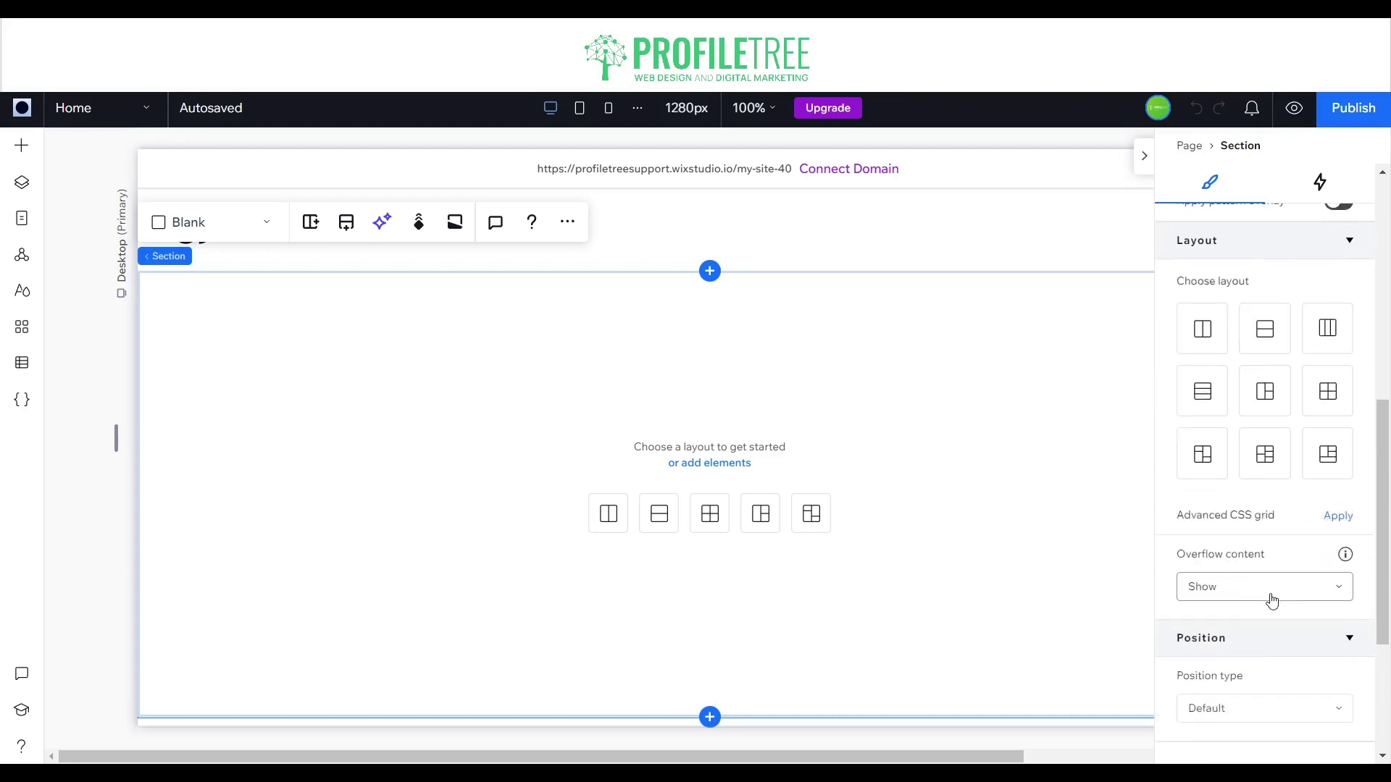
scroll(1246, 652, down, 2)
scroll(1240, 645, down, 3)
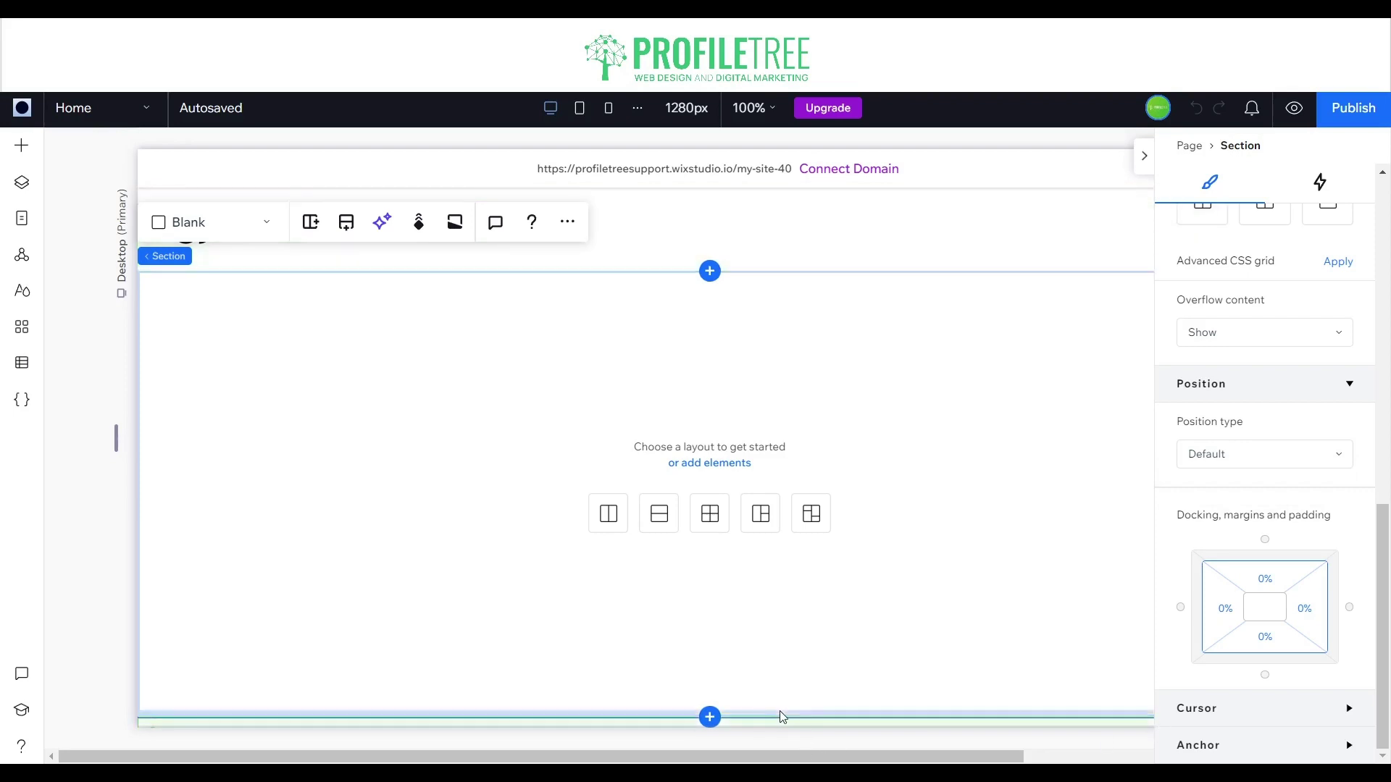
click(1144, 156)
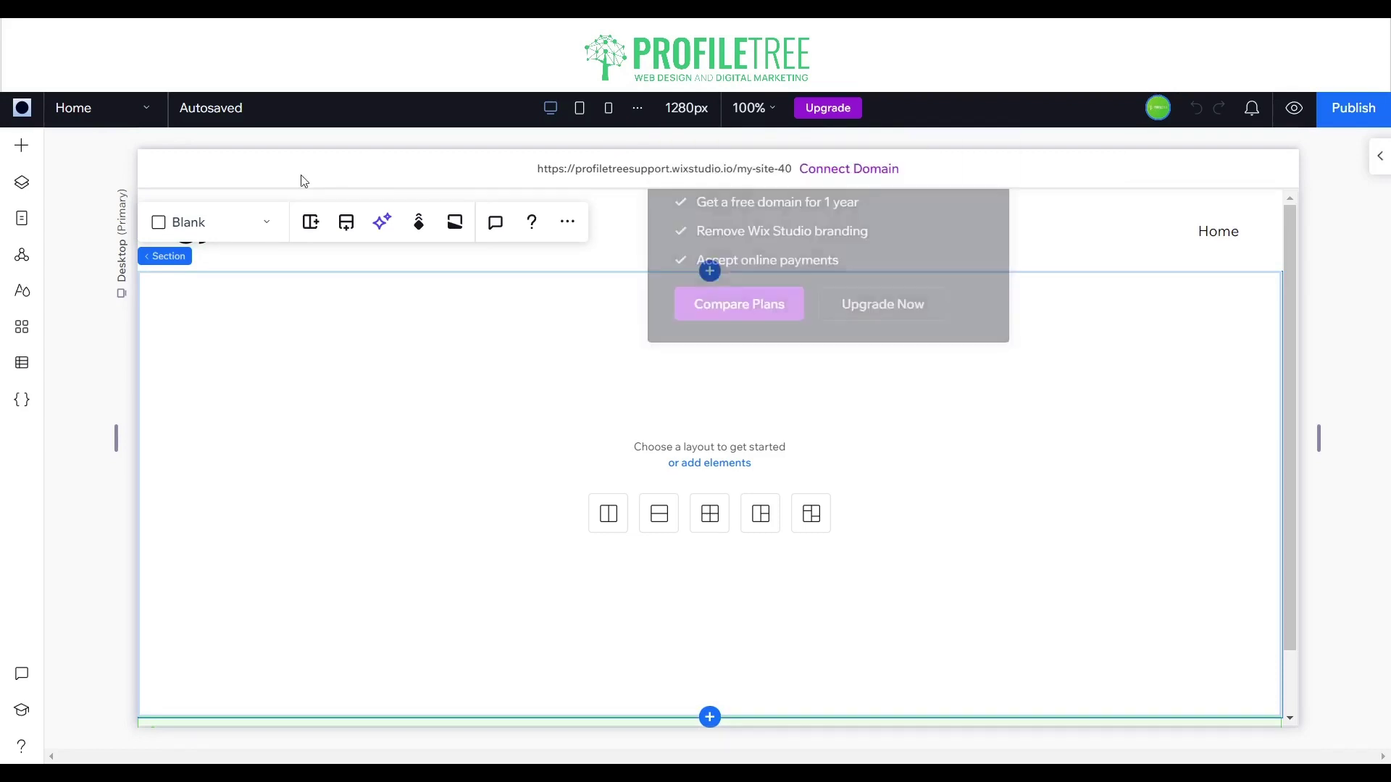
click(33, 188)
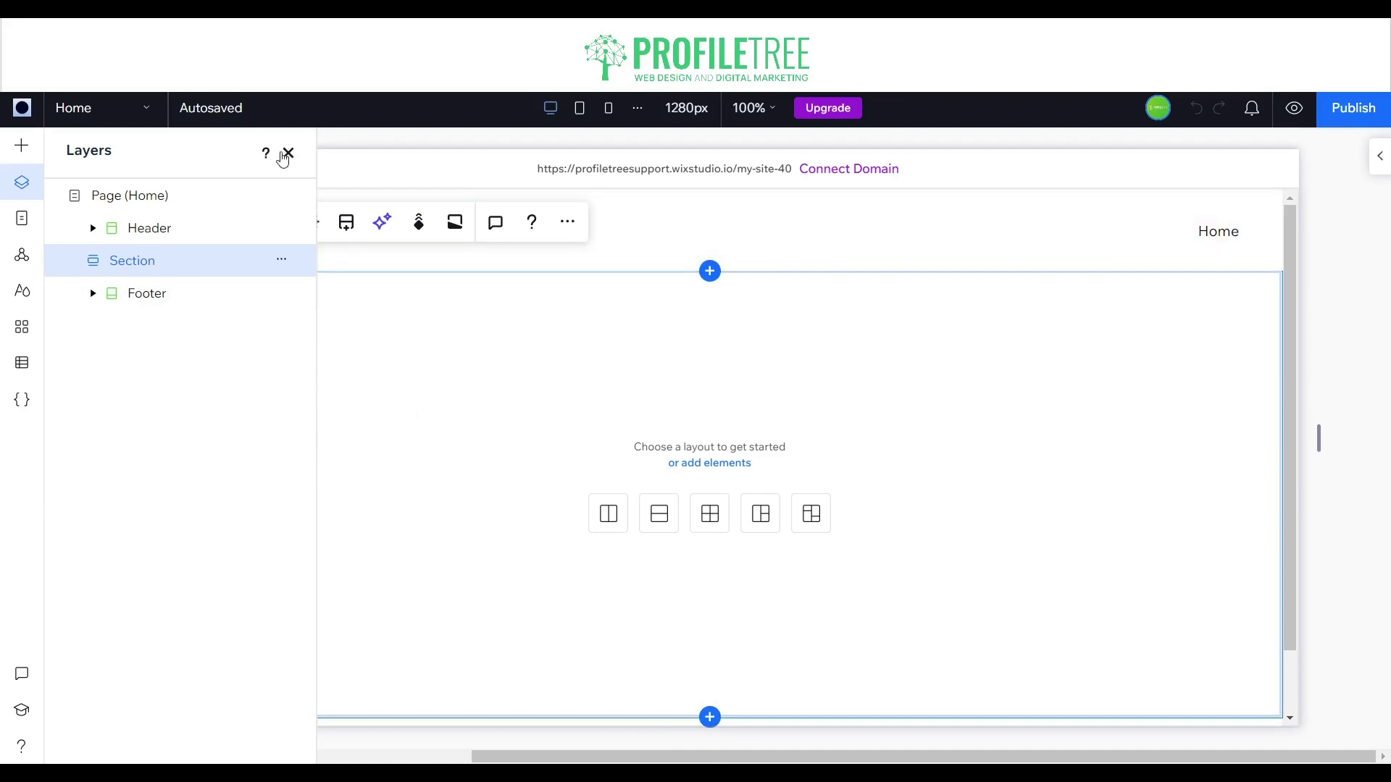
click(289, 154)
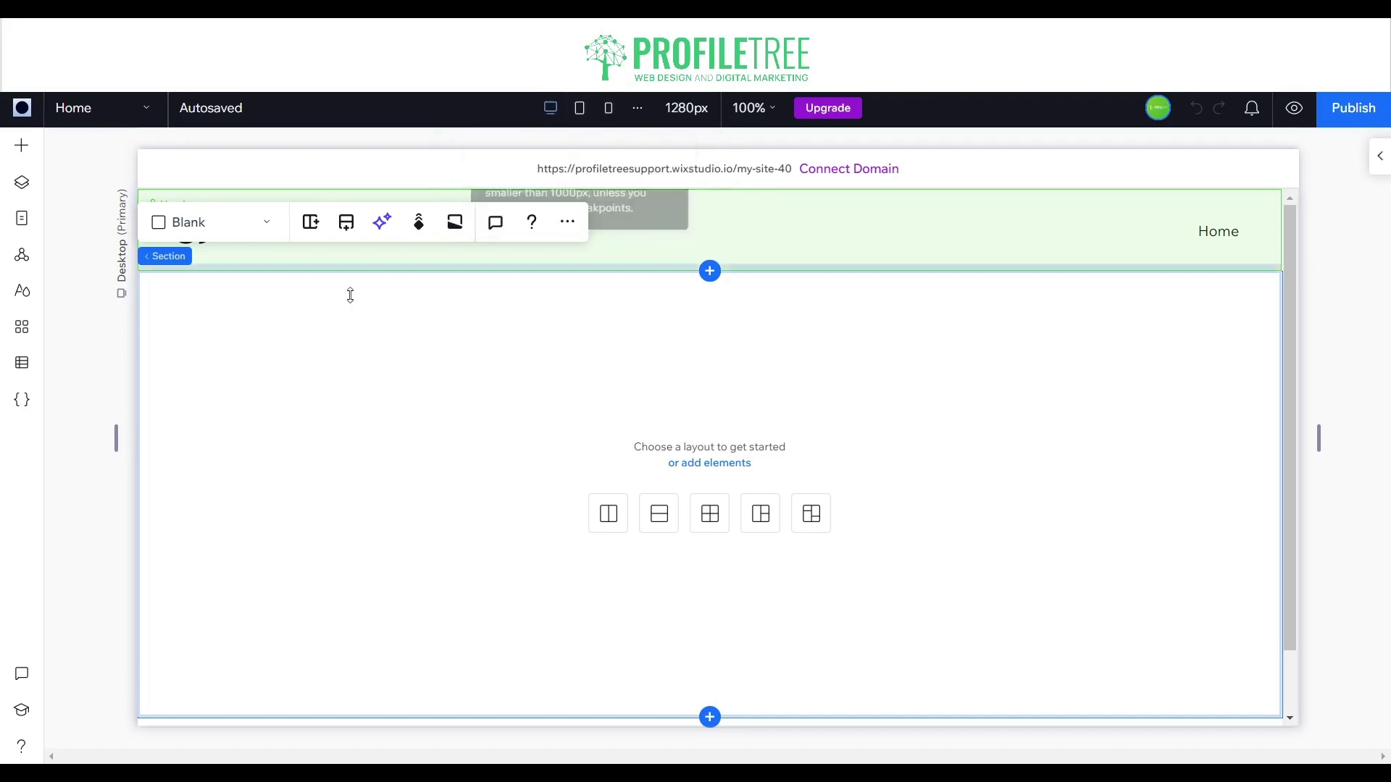
Step: Try resizing the desktop canvas by hand and set its editing size to 1500 px
drag(115, 440, 332, 419)
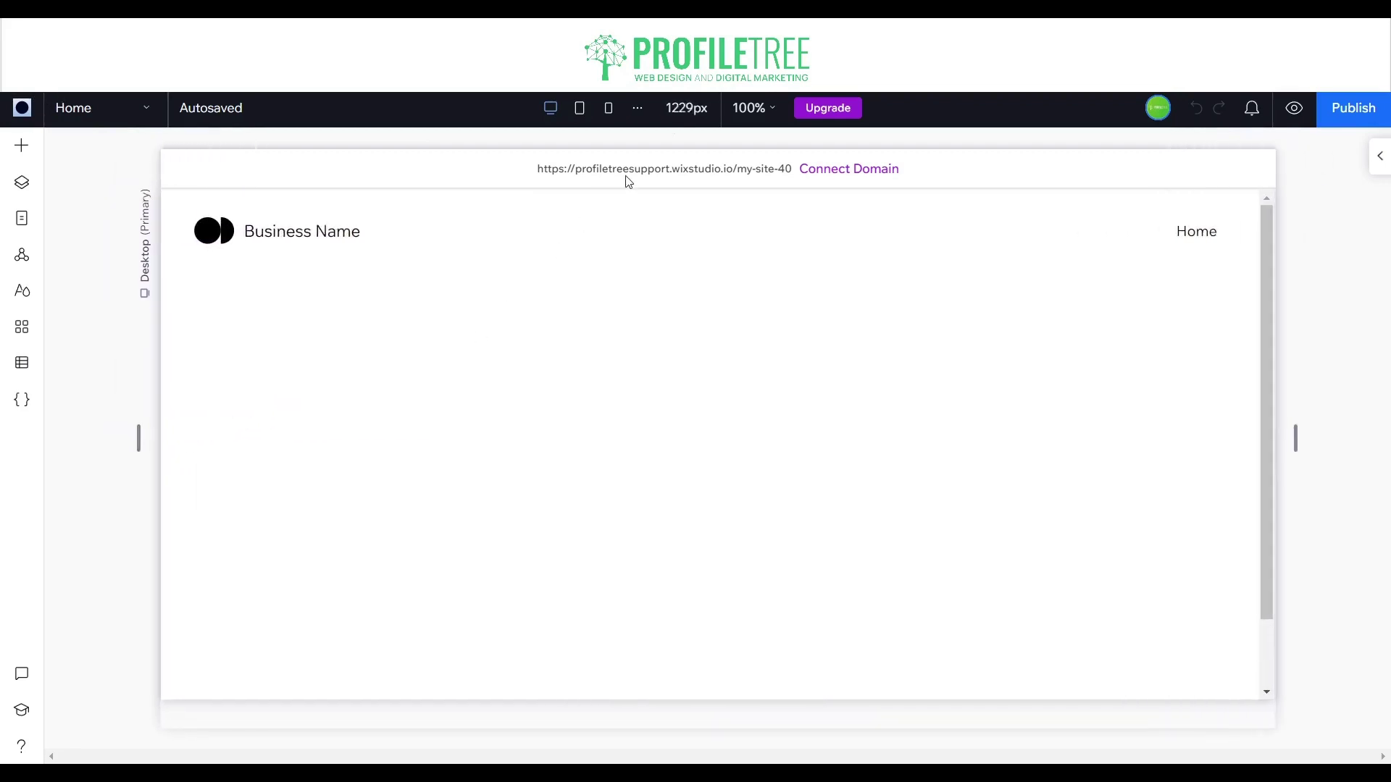
click(682, 124)
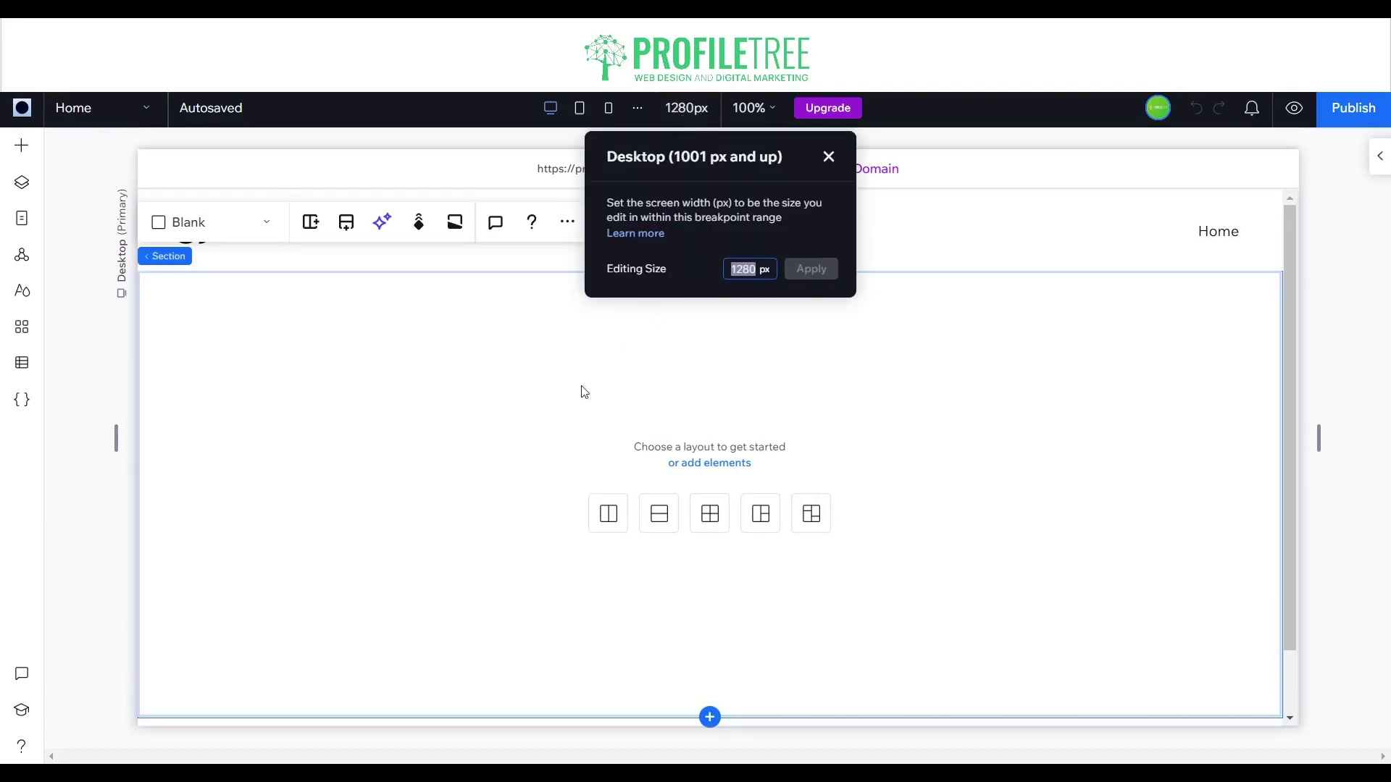
text(1500)
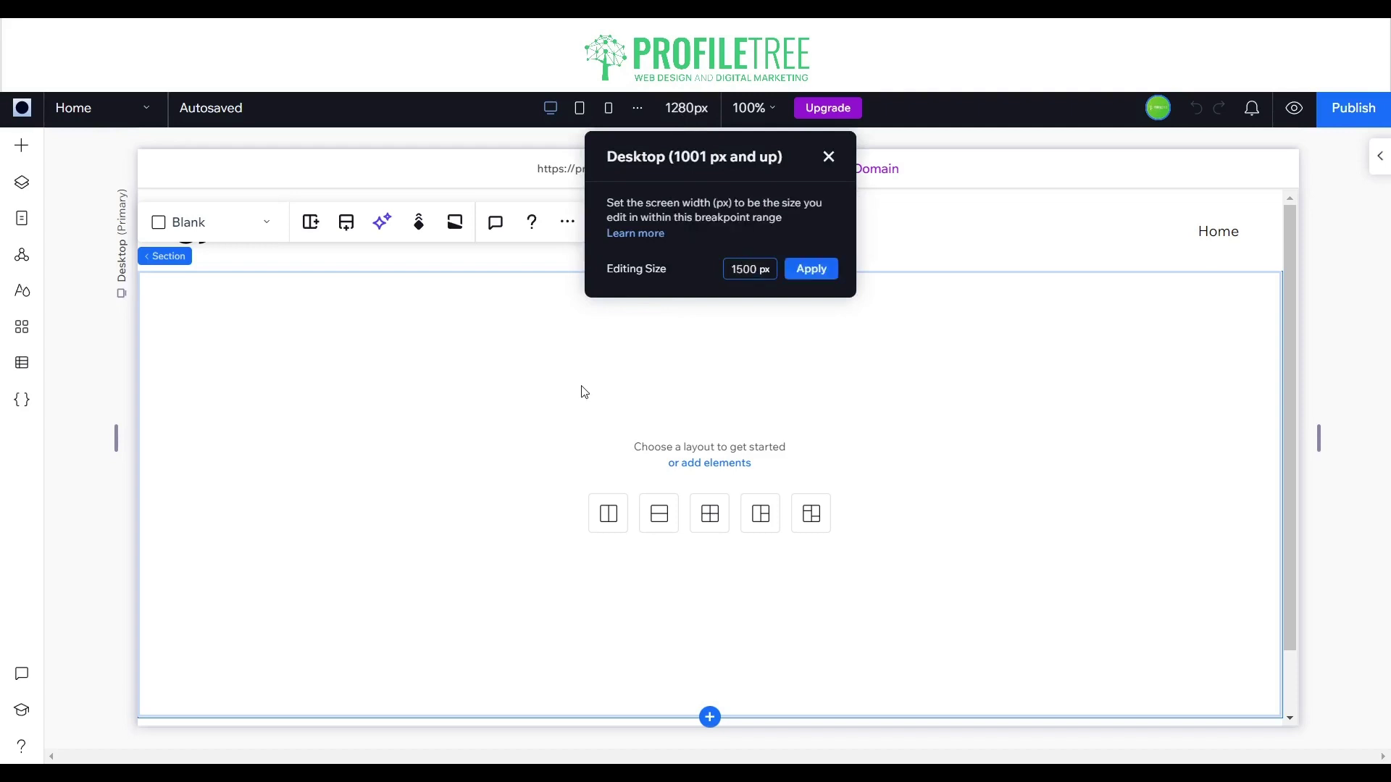
click(825, 270)
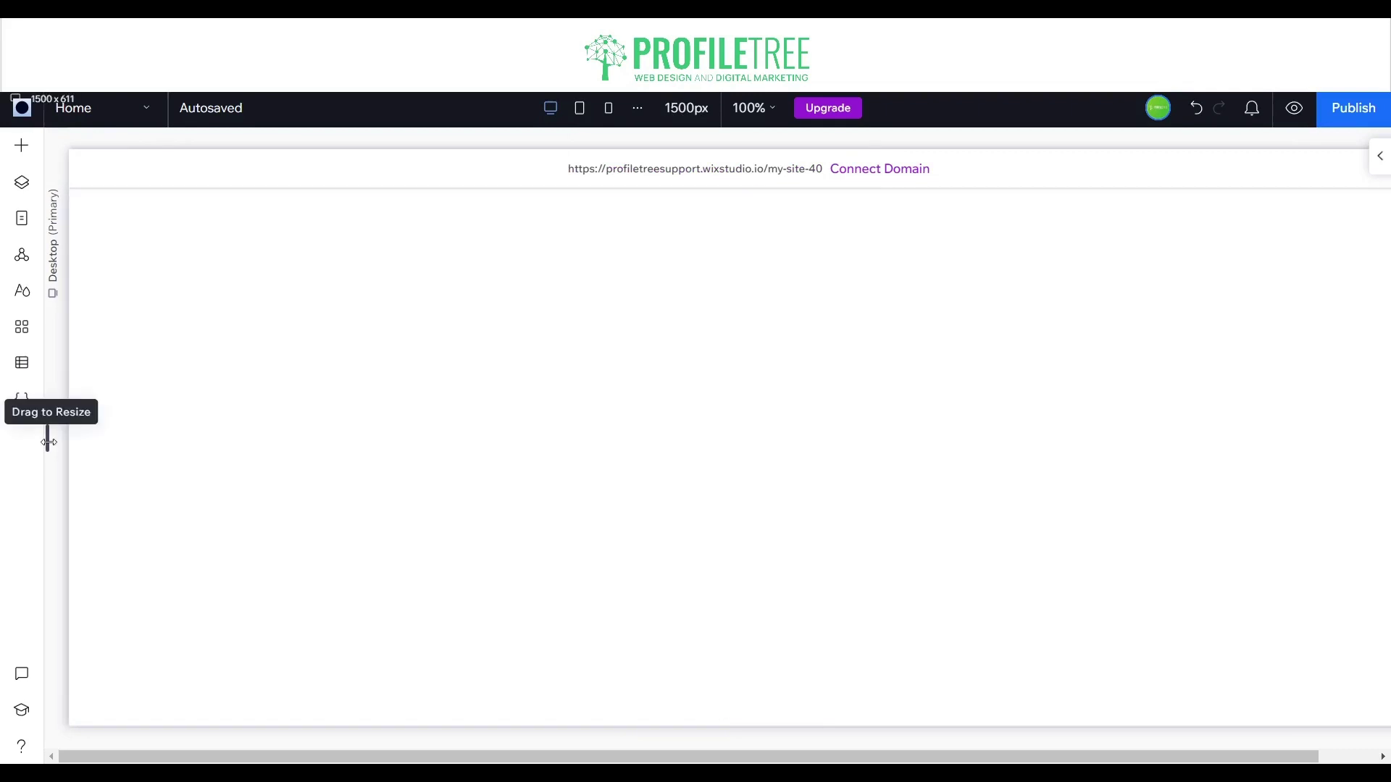
mouse_move(47, 440)
mouse_down()
mouse_move(360, 454)
mouse_move(49, 450)
mouse_up()
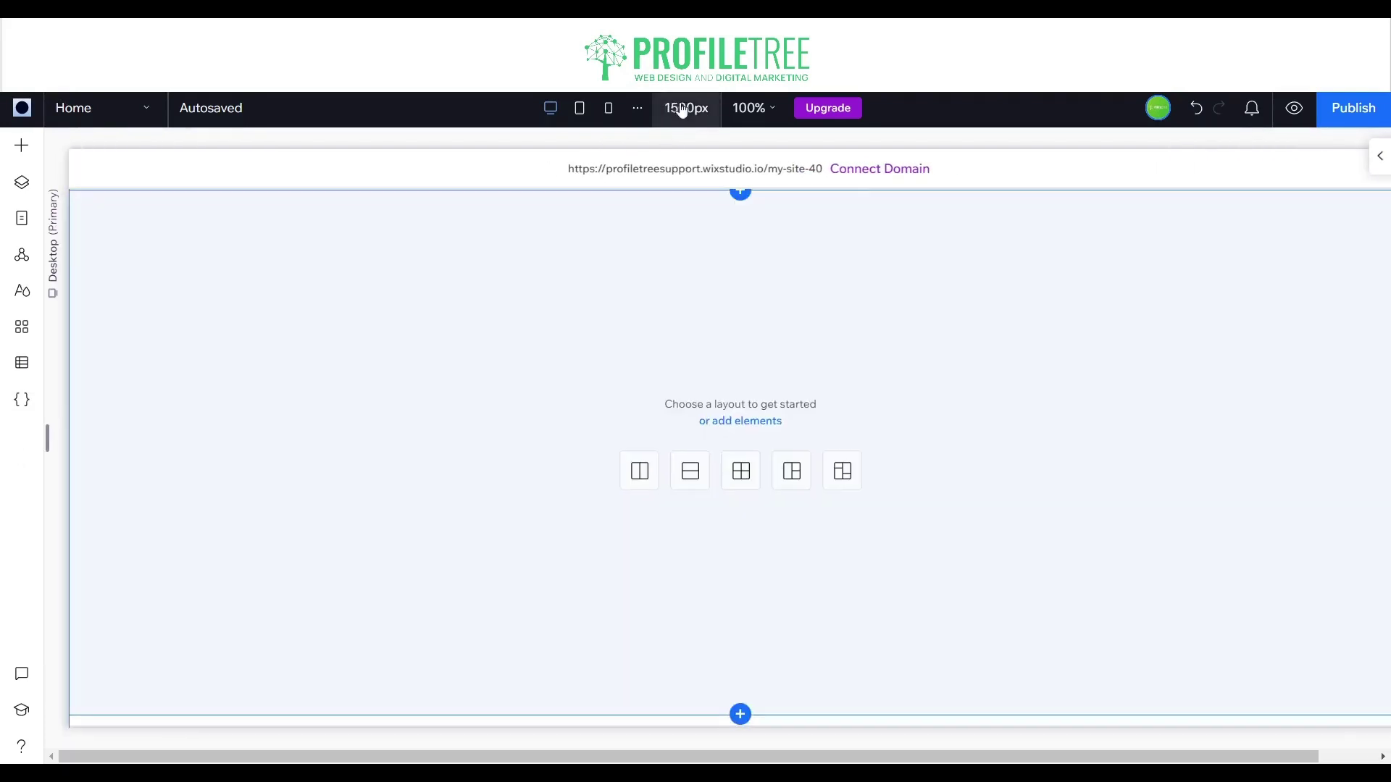
Step: Set the desktop editing size to 1280 px and review the editing size setting
click(683, 108)
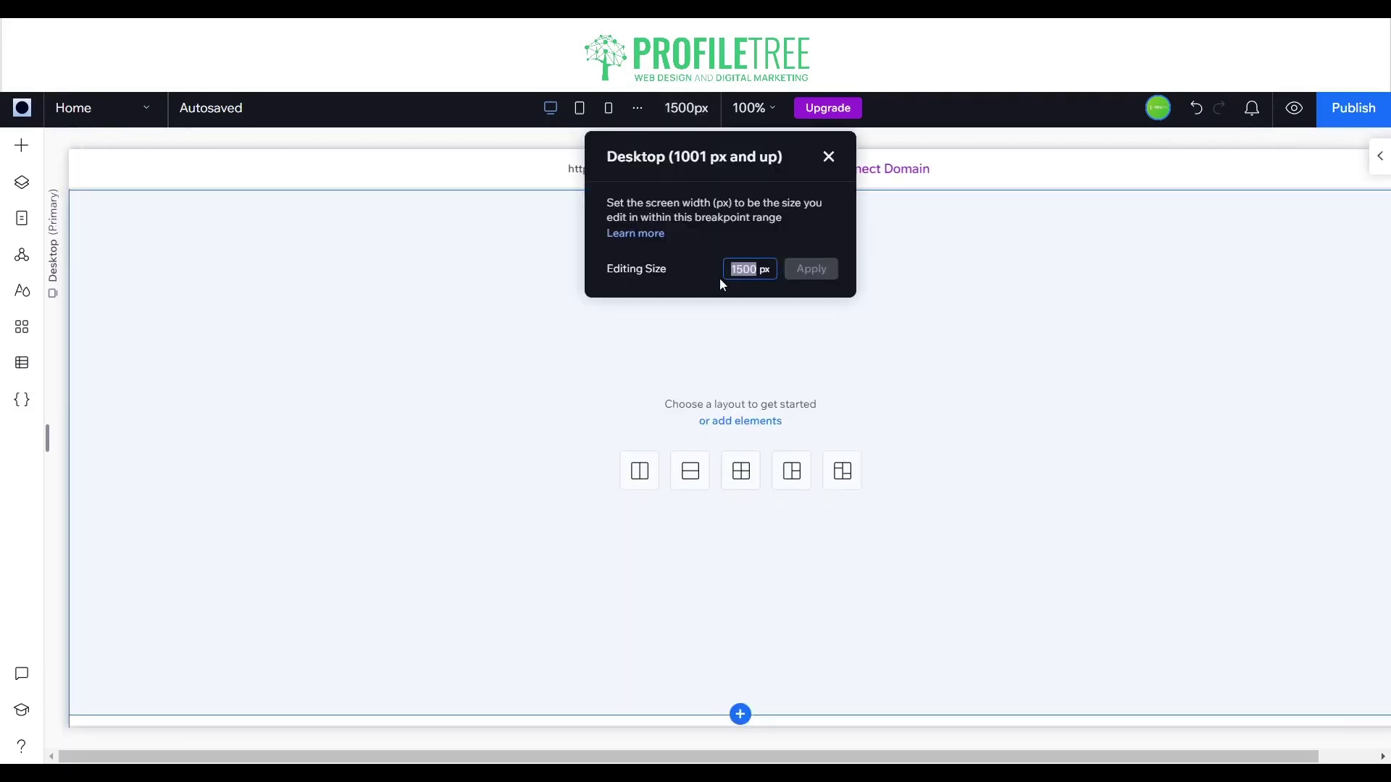
text(1280)
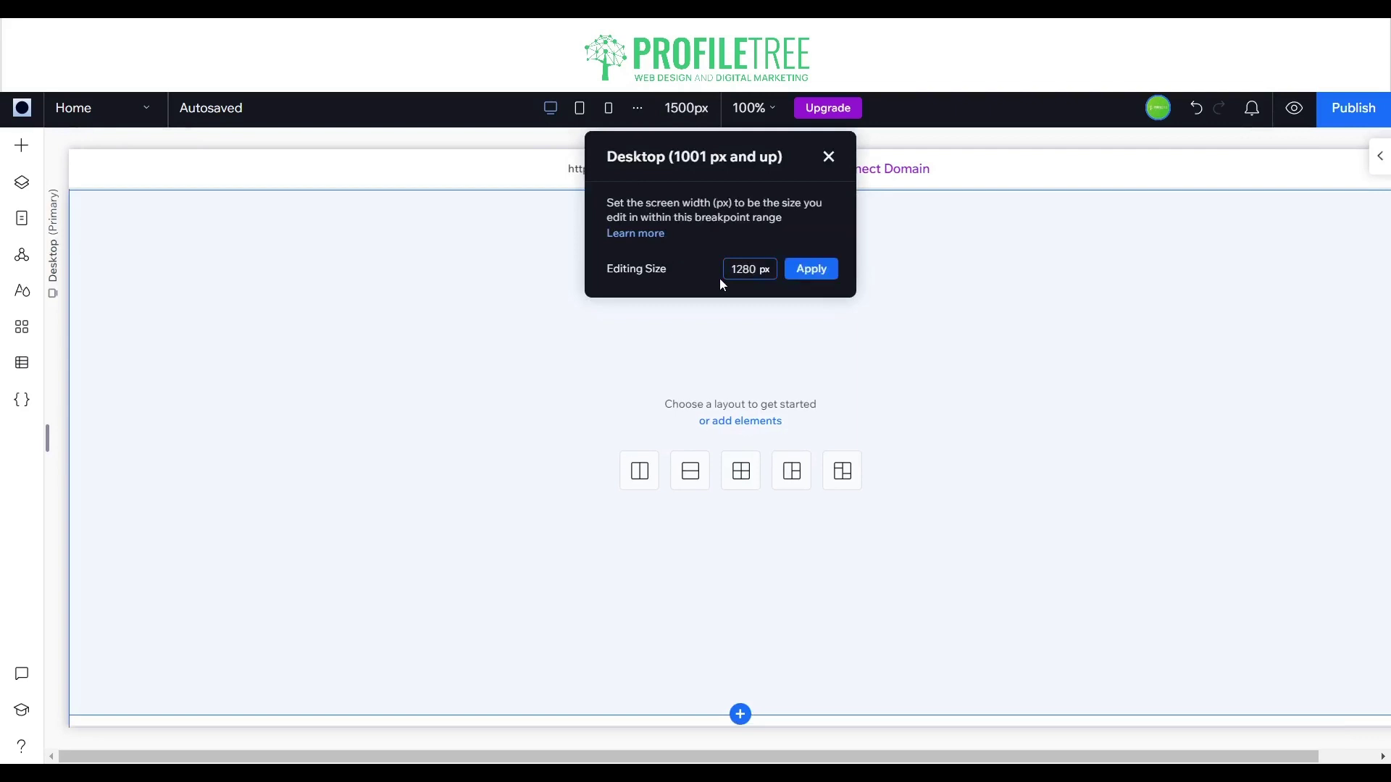
click(797, 269)
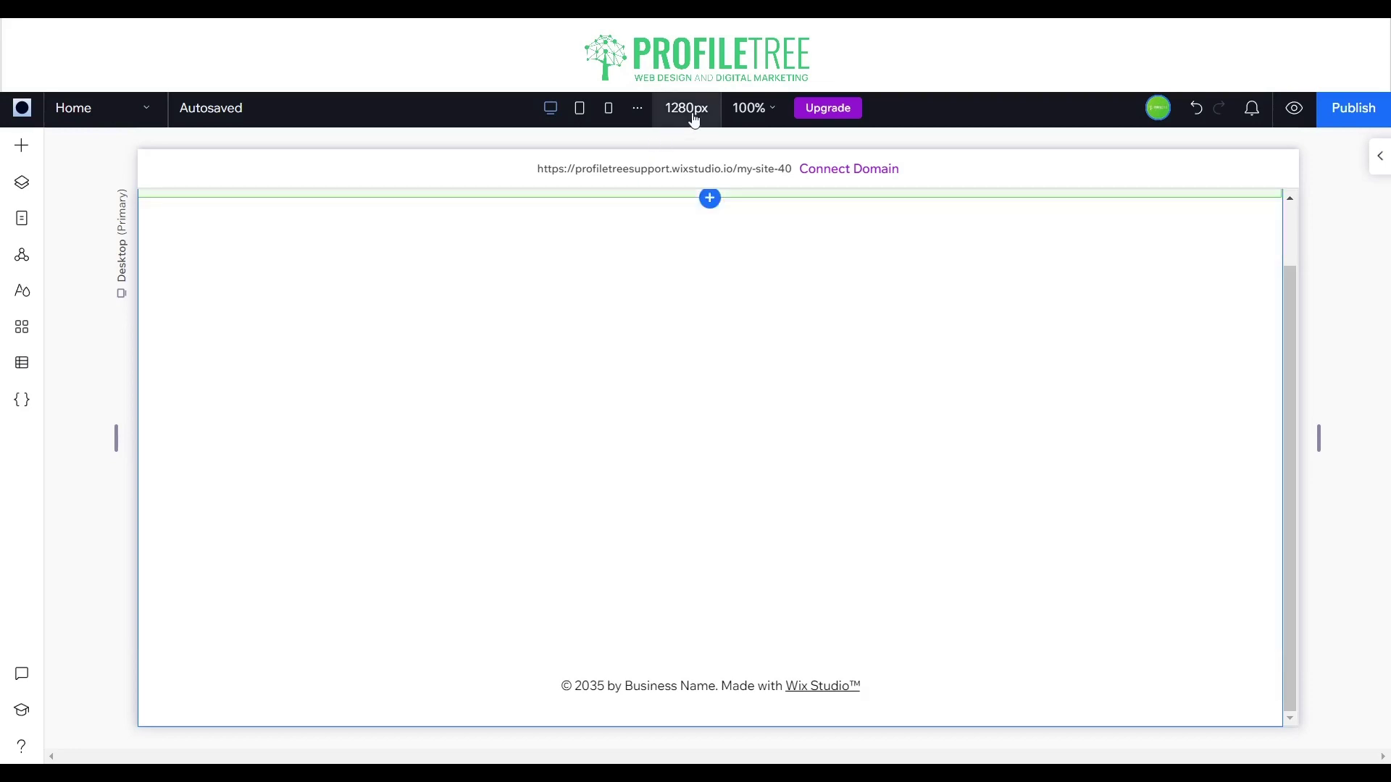
click(692, 121)
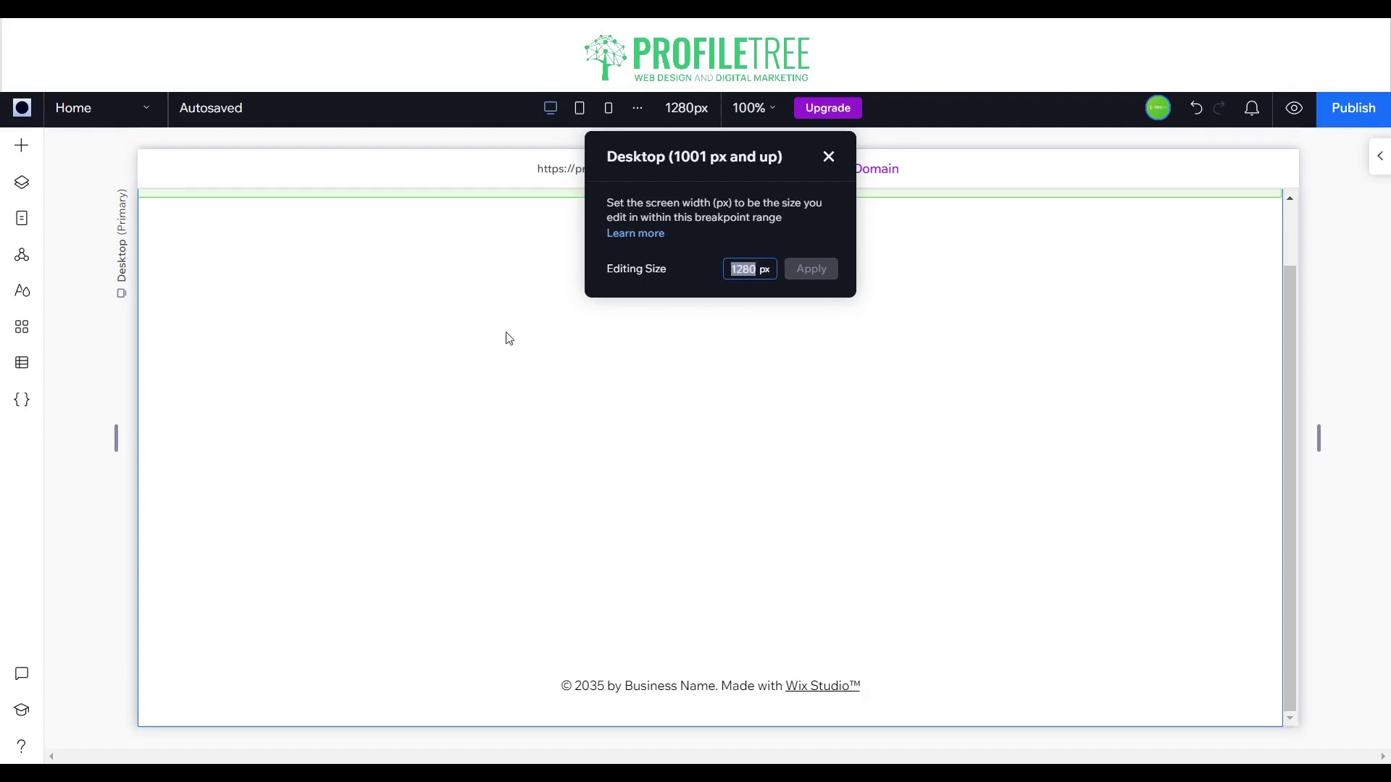
click(457, 281)
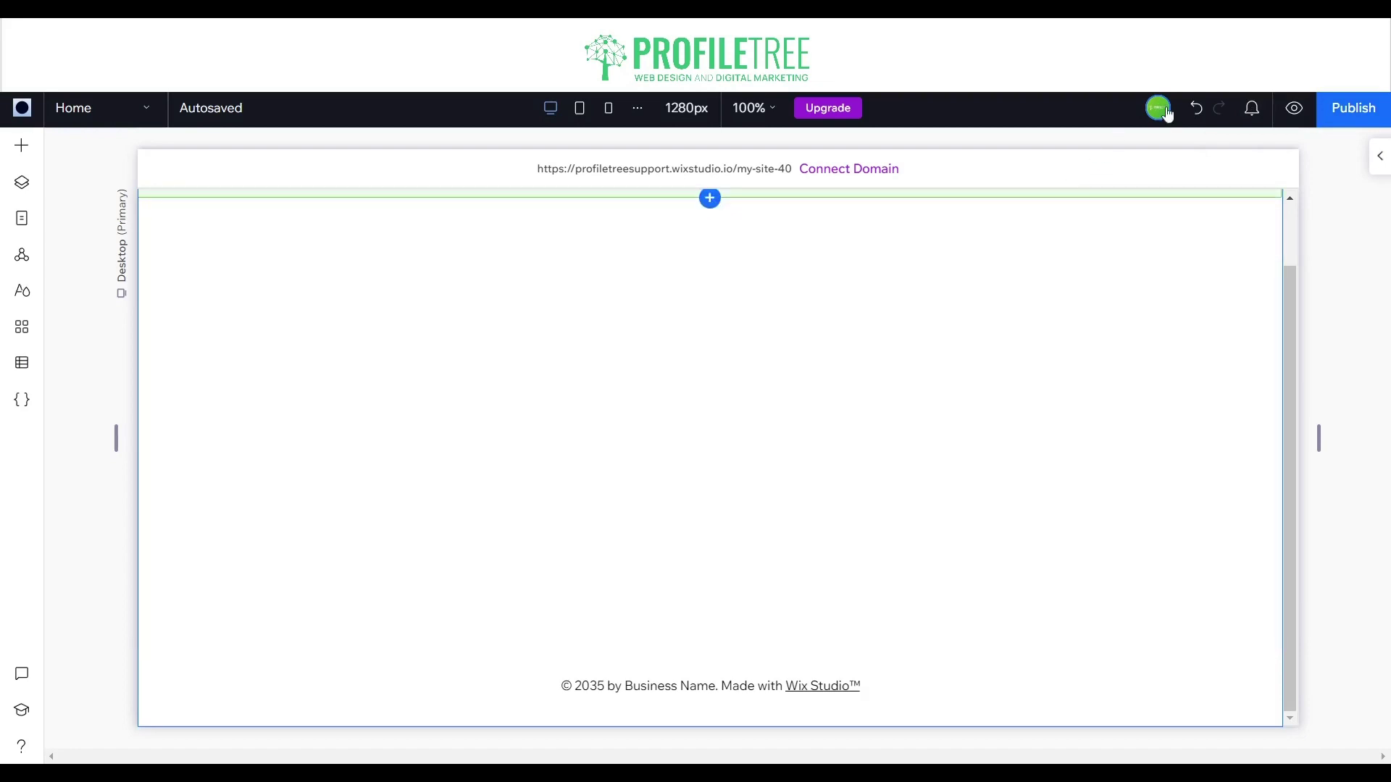
Step: Check which collaborators are present in the site editor
click(1165, 110)
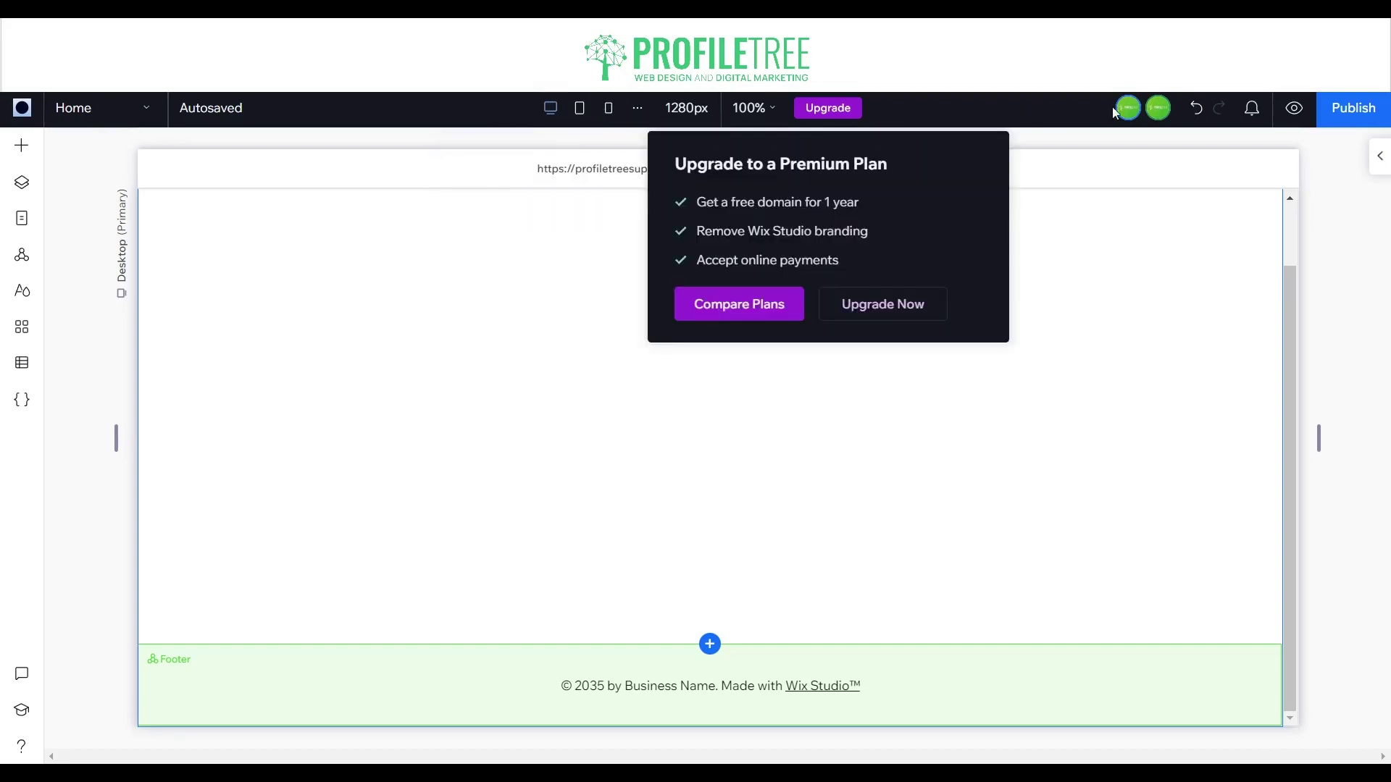
mouse_move(1131, 121)
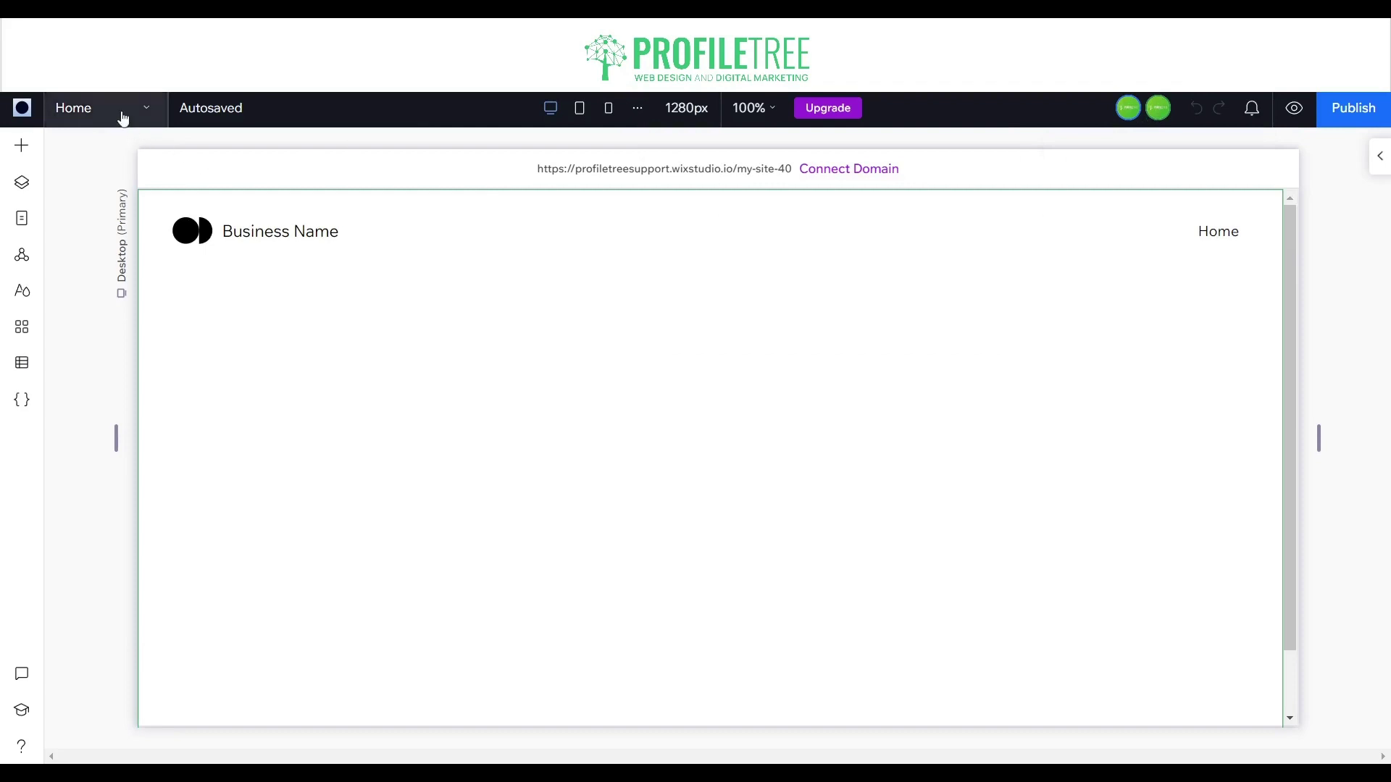
Step: Add a standard blank page to the site's main pages, keeping the name New Page
click(123, 118)
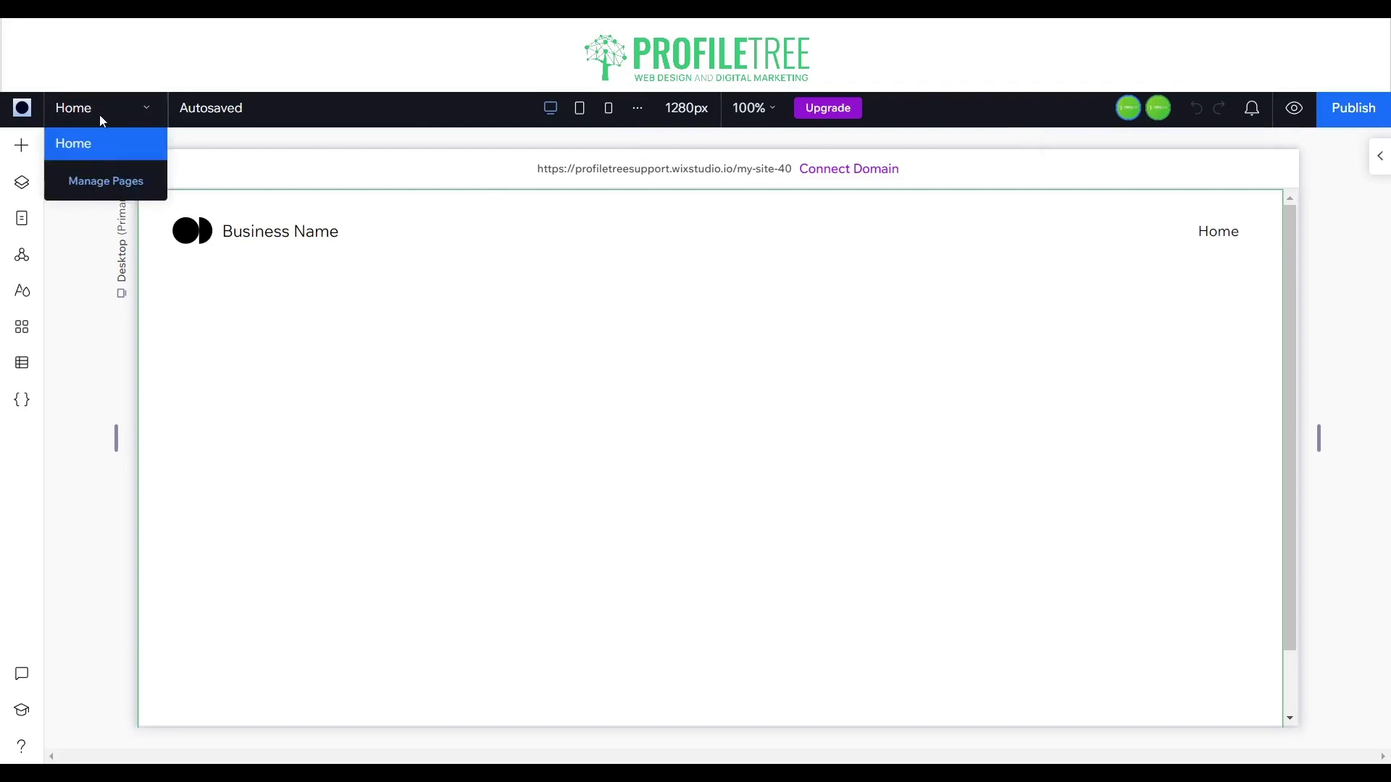
click(106, 182)
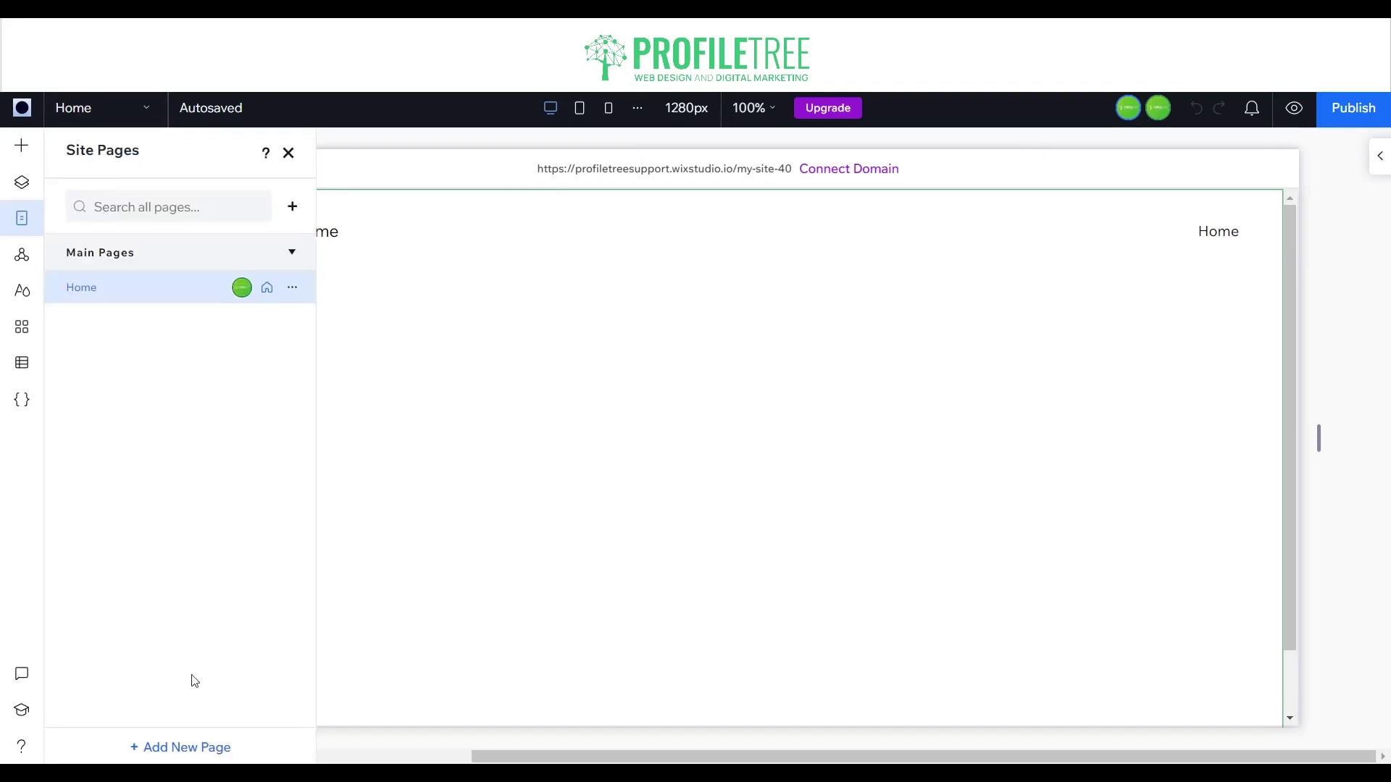
click(158, 752)
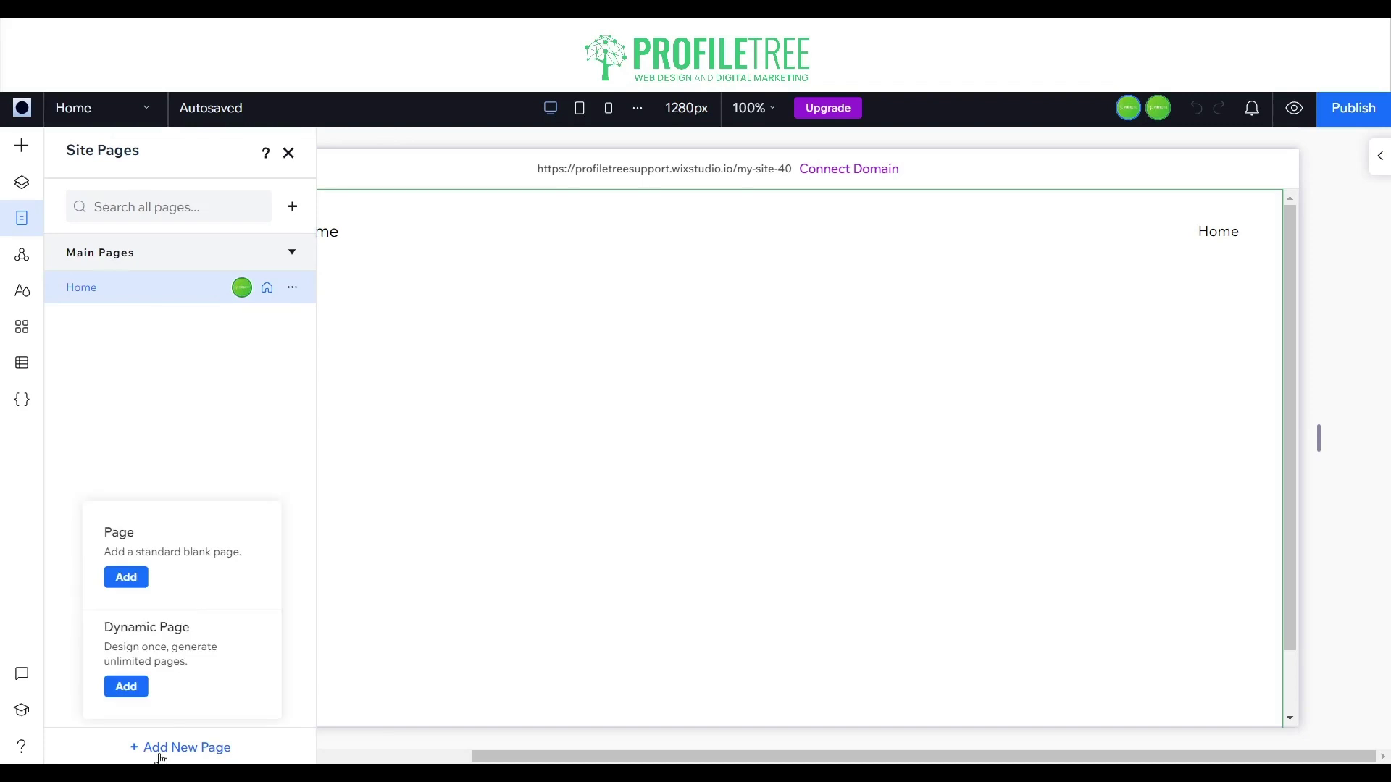
click(127, 579)
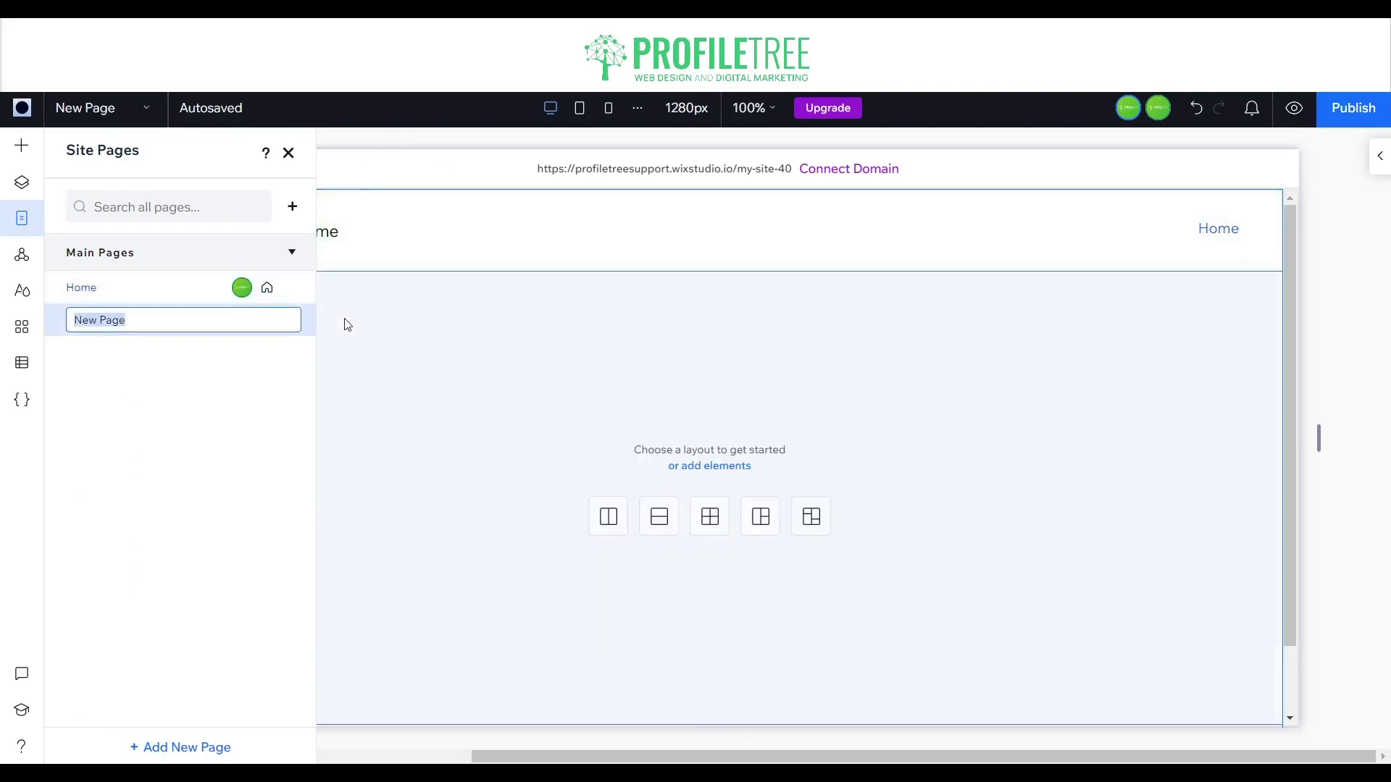
click(330, 348)
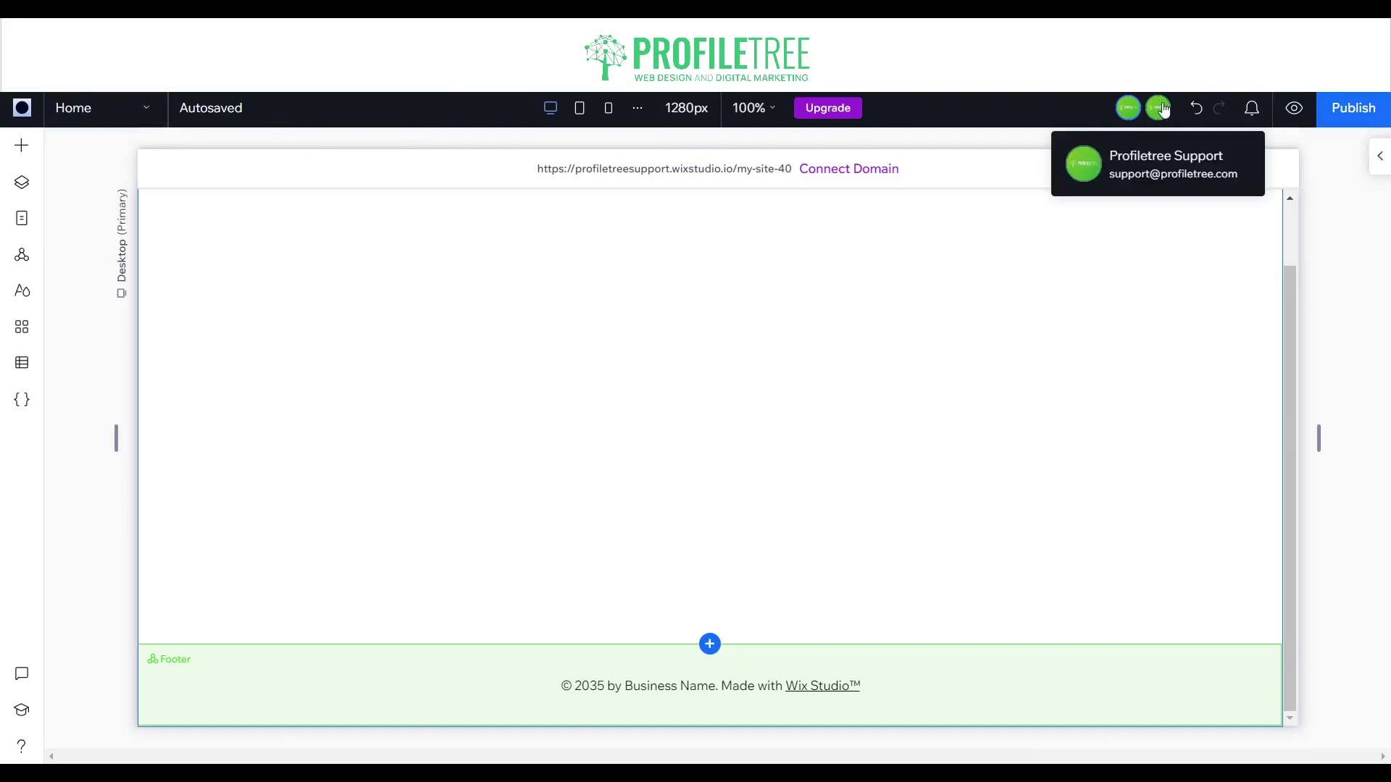
Step: View the account details and role of each collaborator on the site
click(1159, 112)
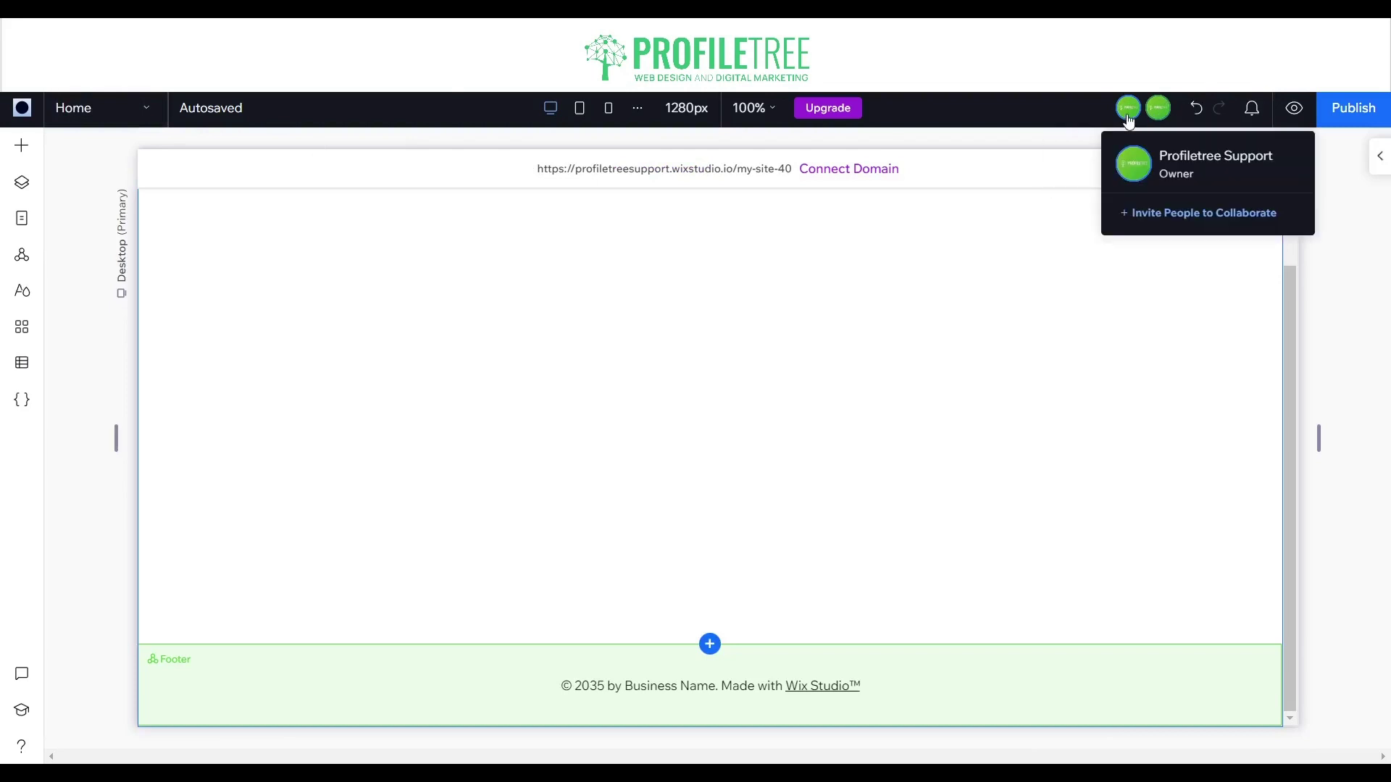
click(1163, 116)
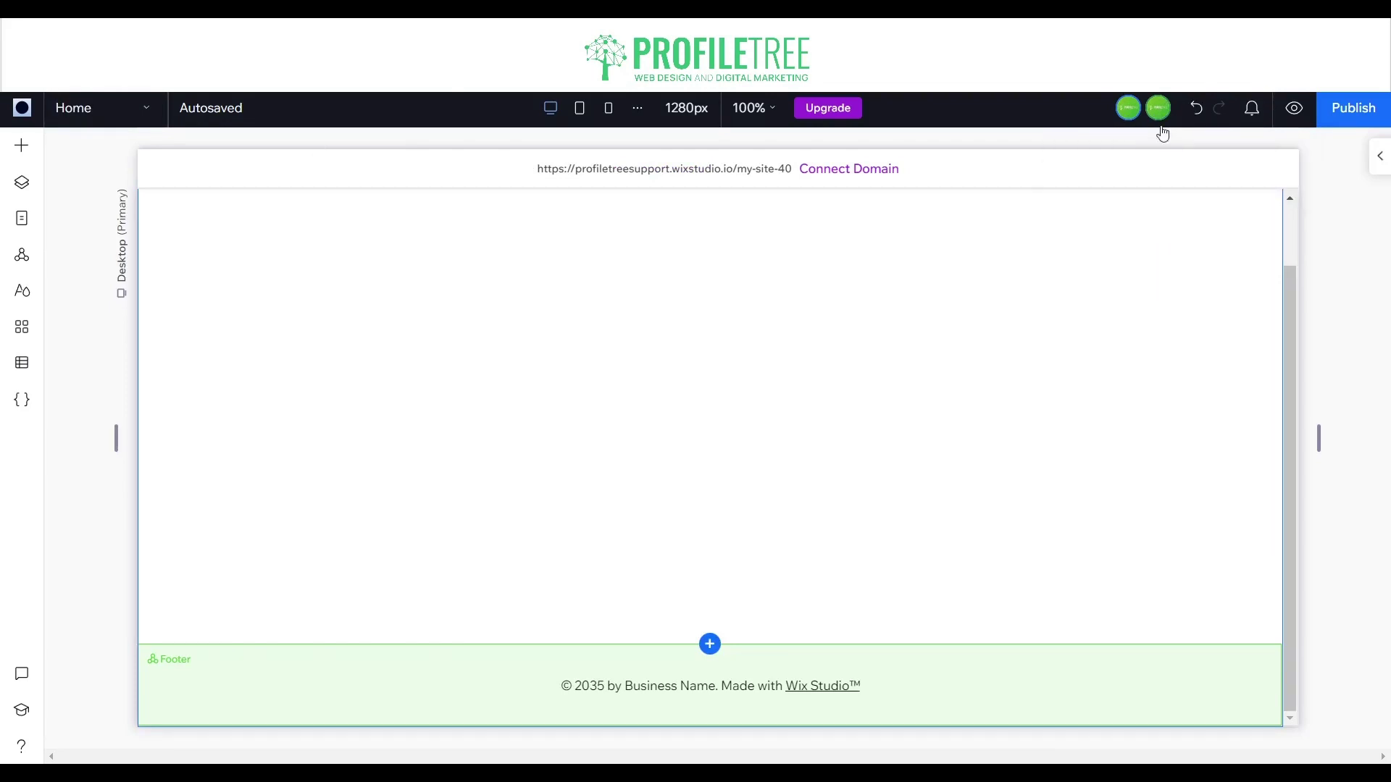
mouse_move(1152, 116)
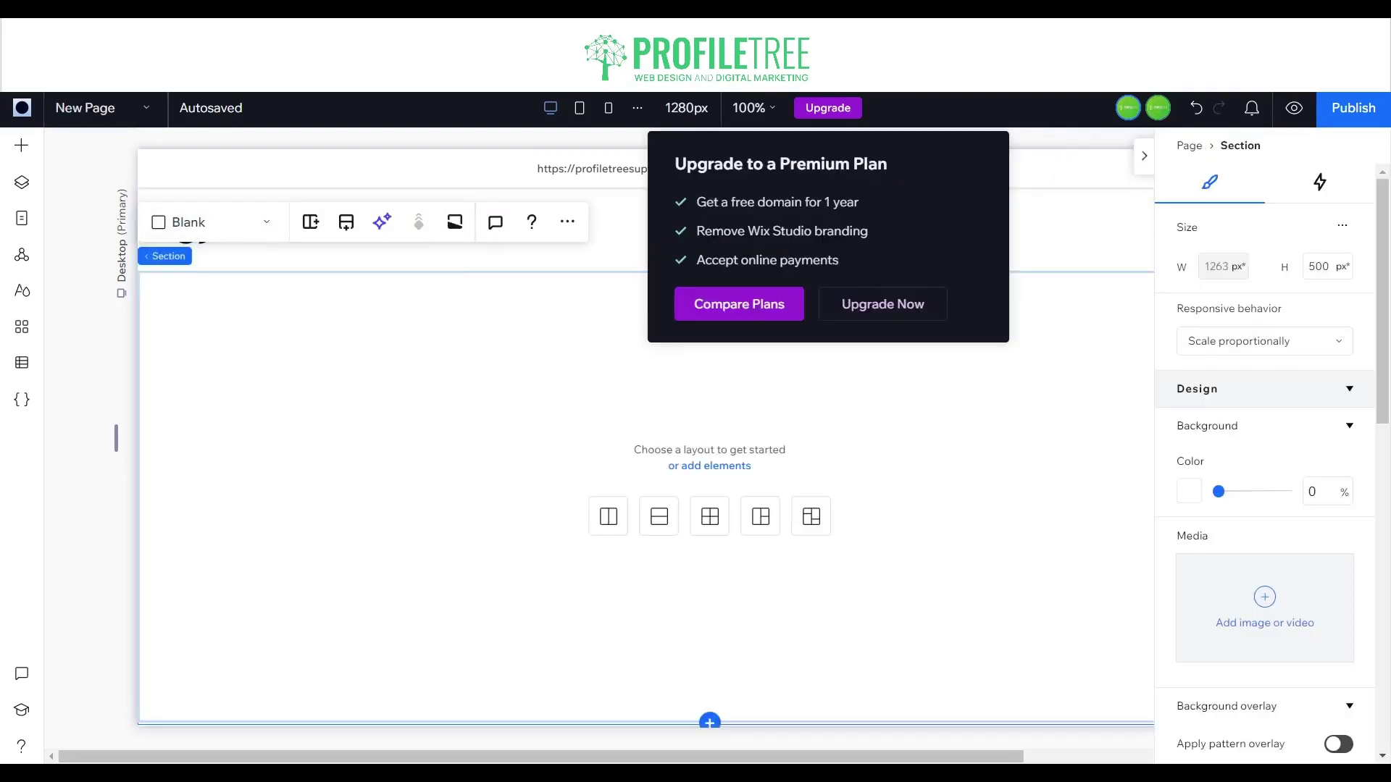
Step: Return to the Home page and select its blank section
click(119, 120)
click(101, 142)
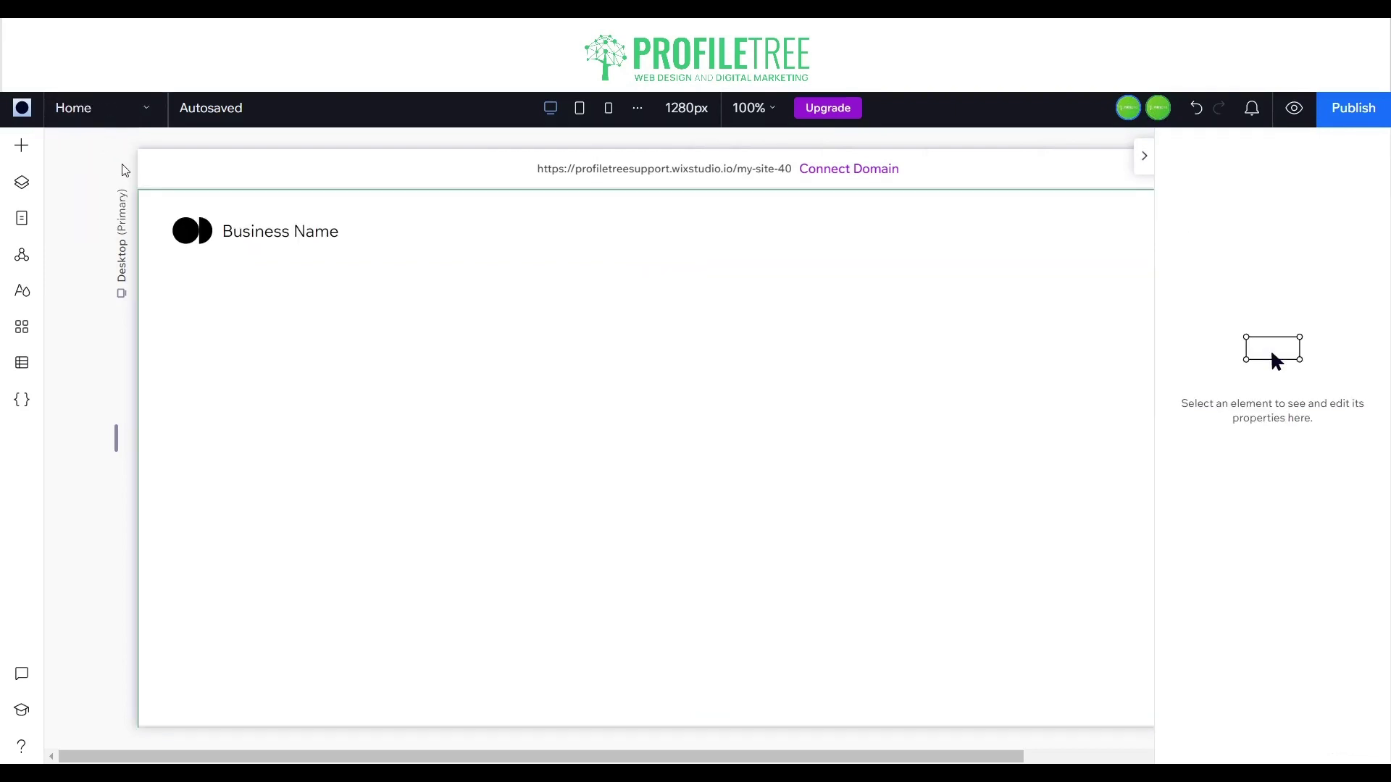
click(461, 438)
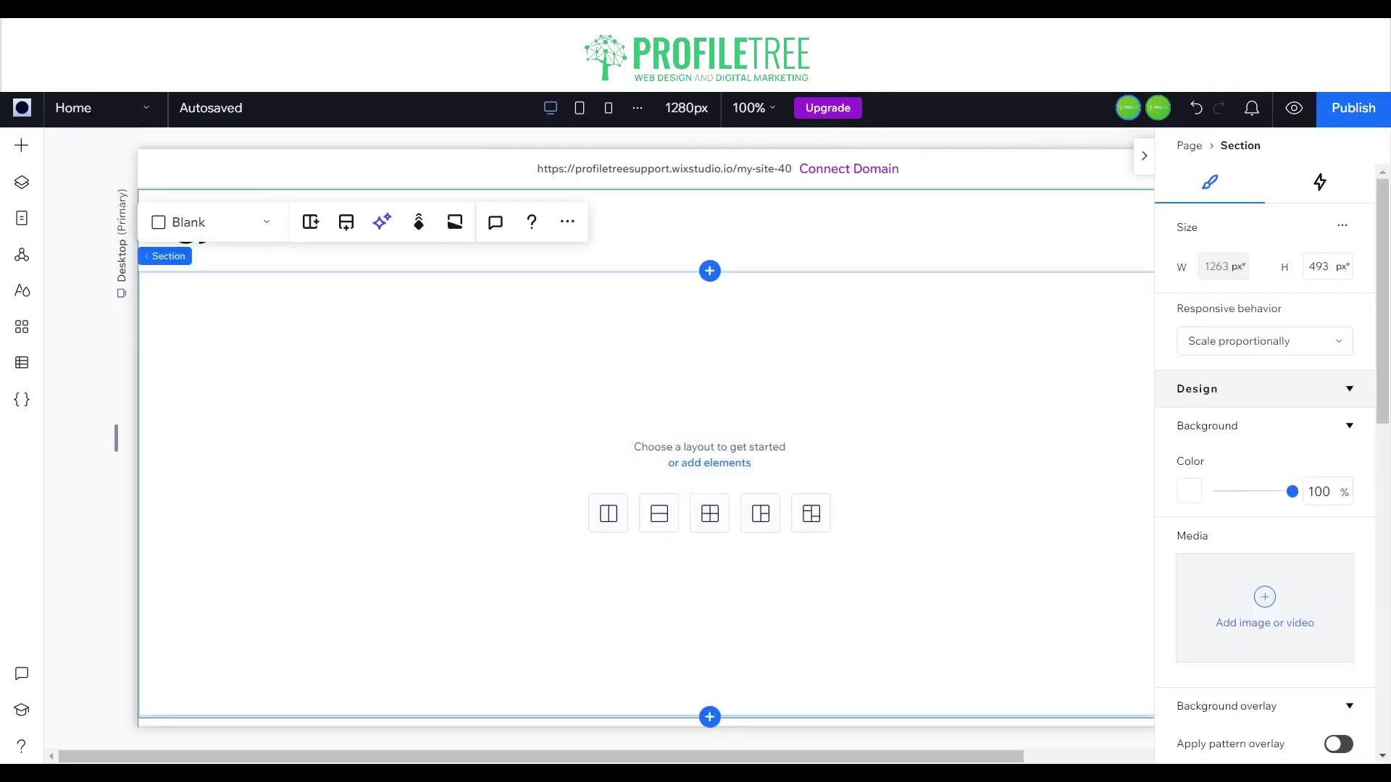
key(Delete)
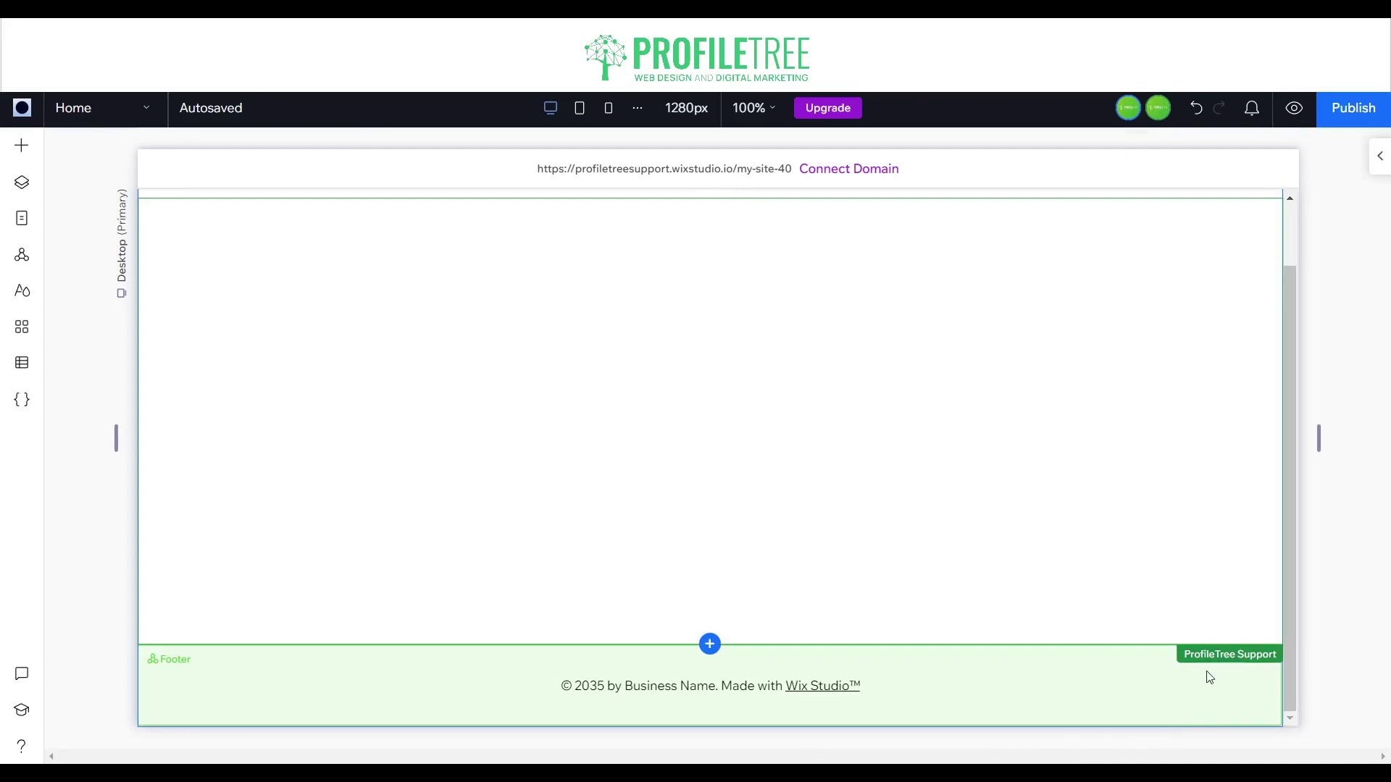
key(ctrl+z)
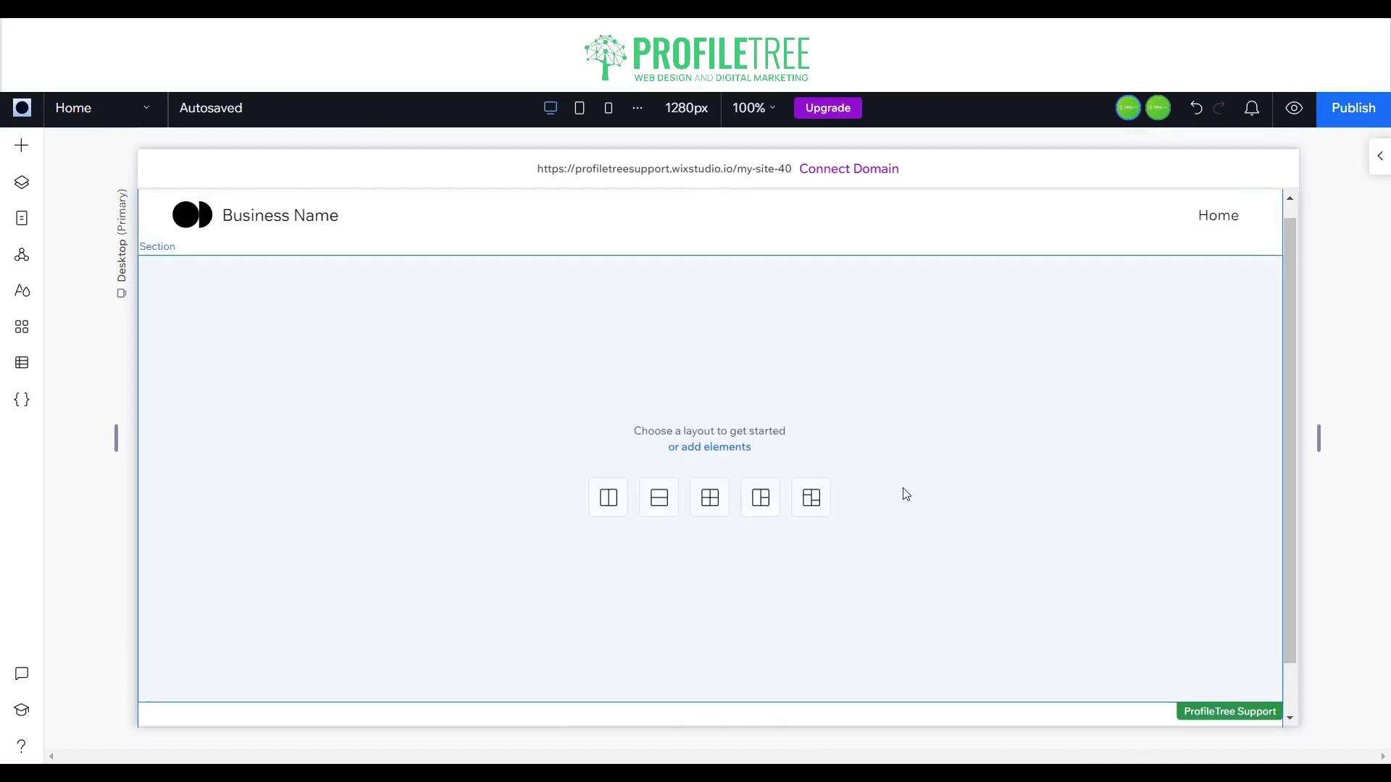
click(590, 286)
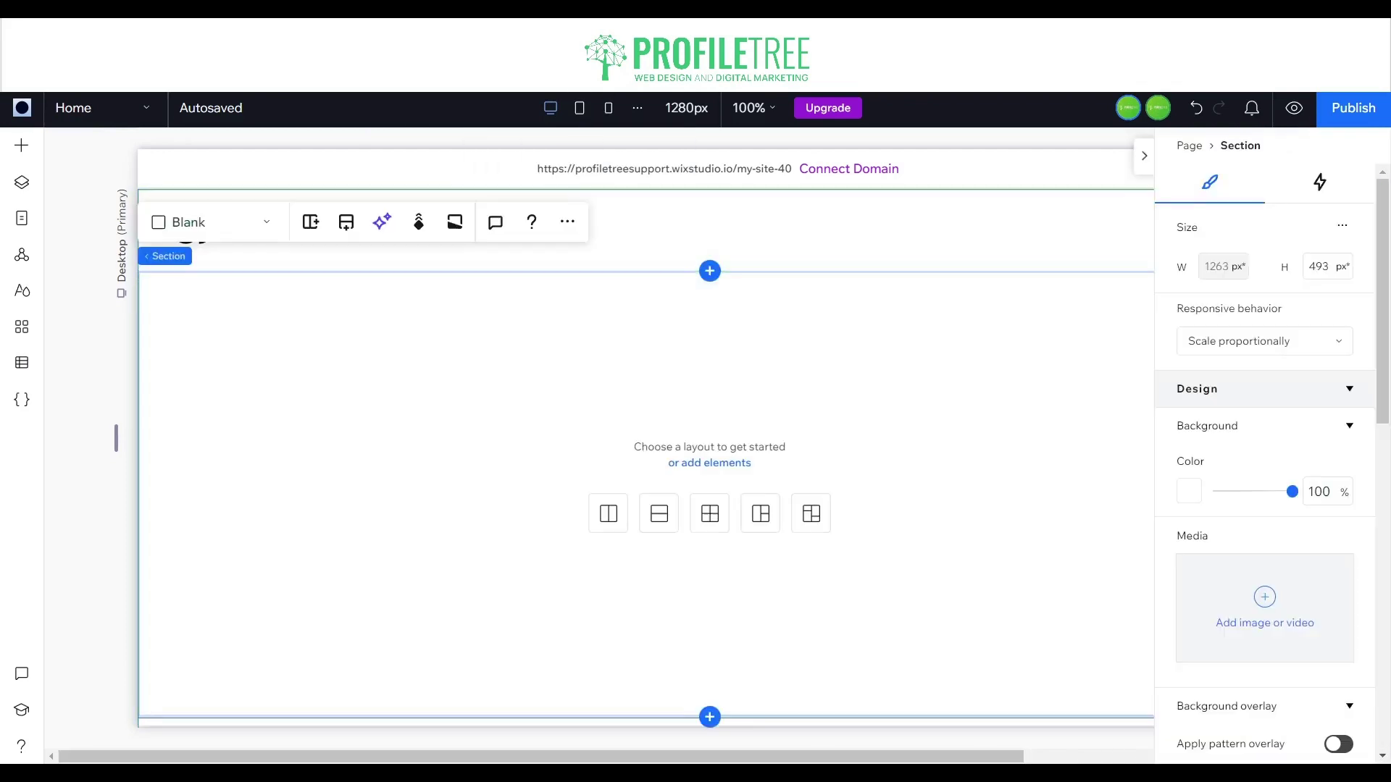
Step: Deselect the blank section and check which page the second collaborator is currently working on
click(743, 221)
key(Escape)
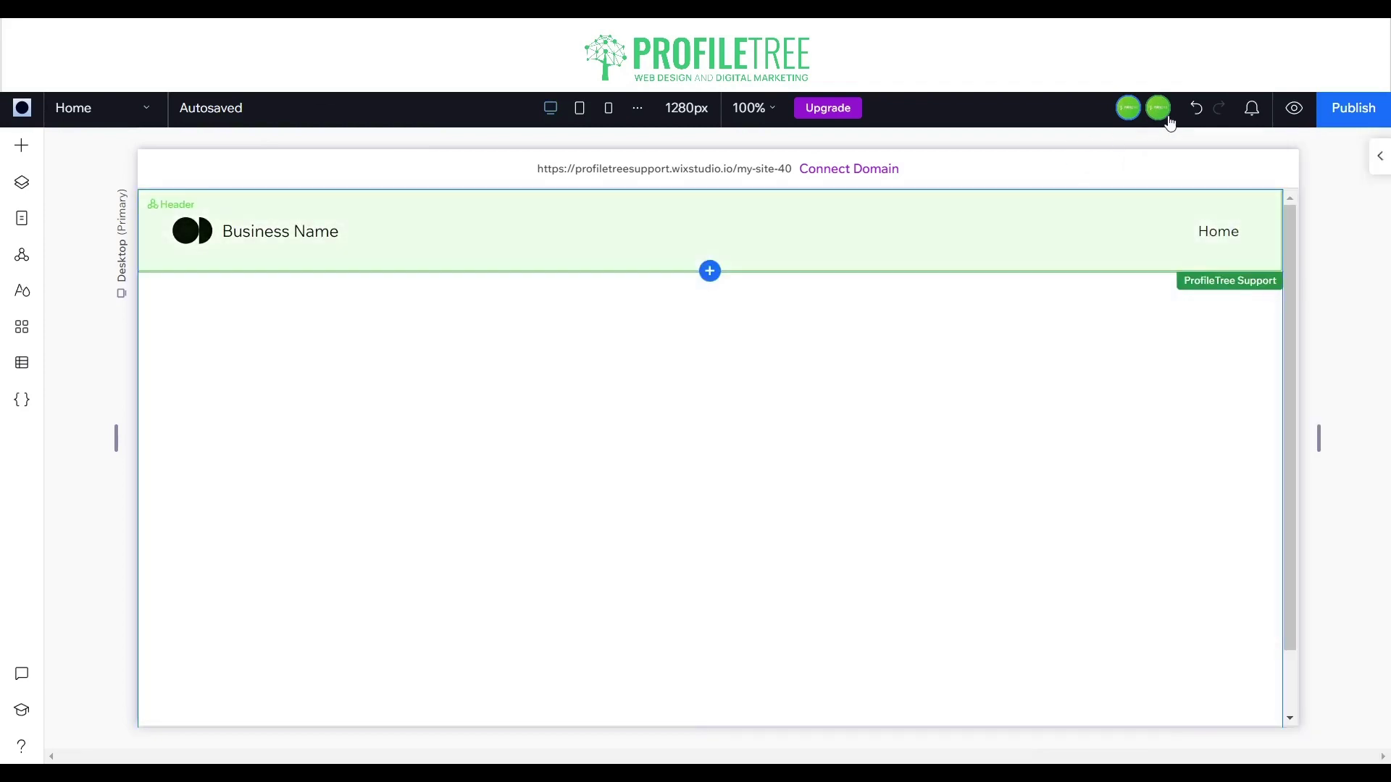
mouse_move(1169, 123)
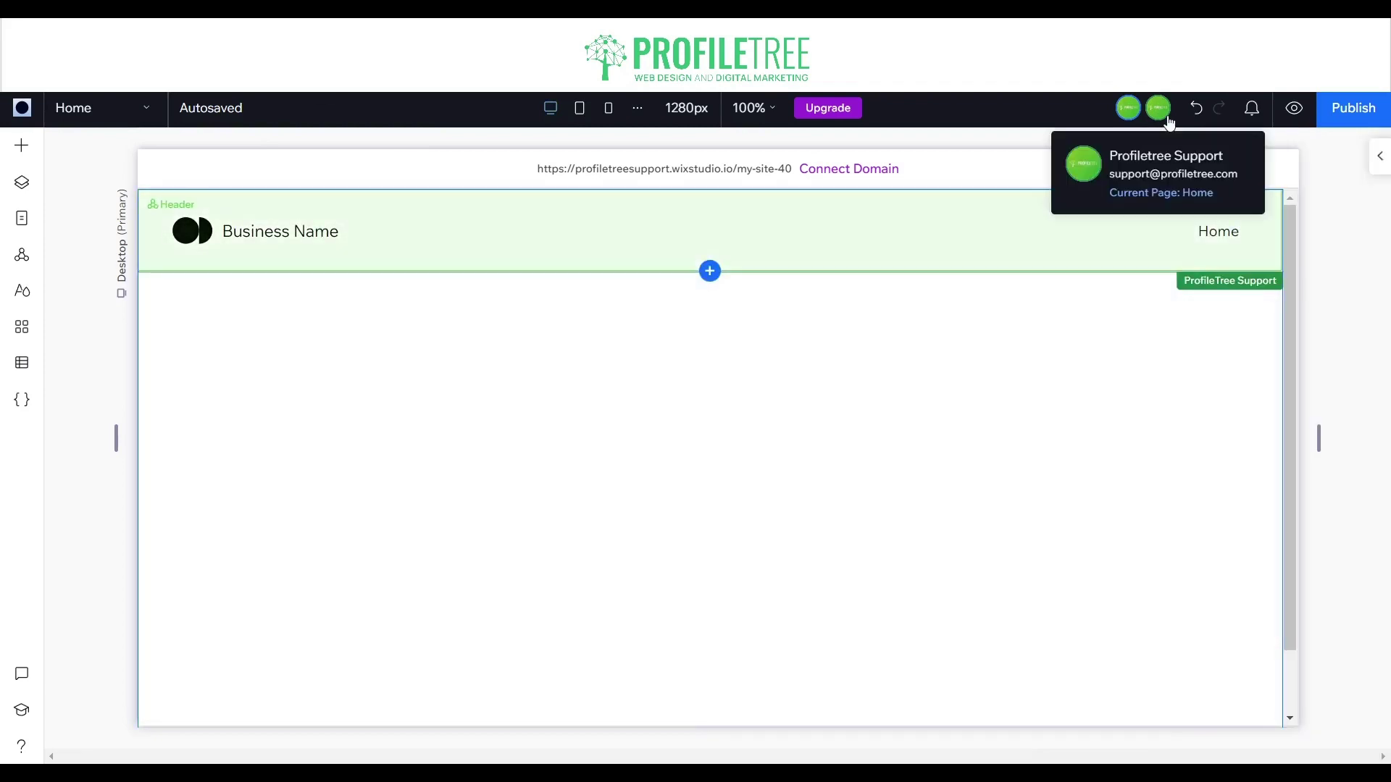
mouse_move(739, 456)
mouse_move(791, 712)
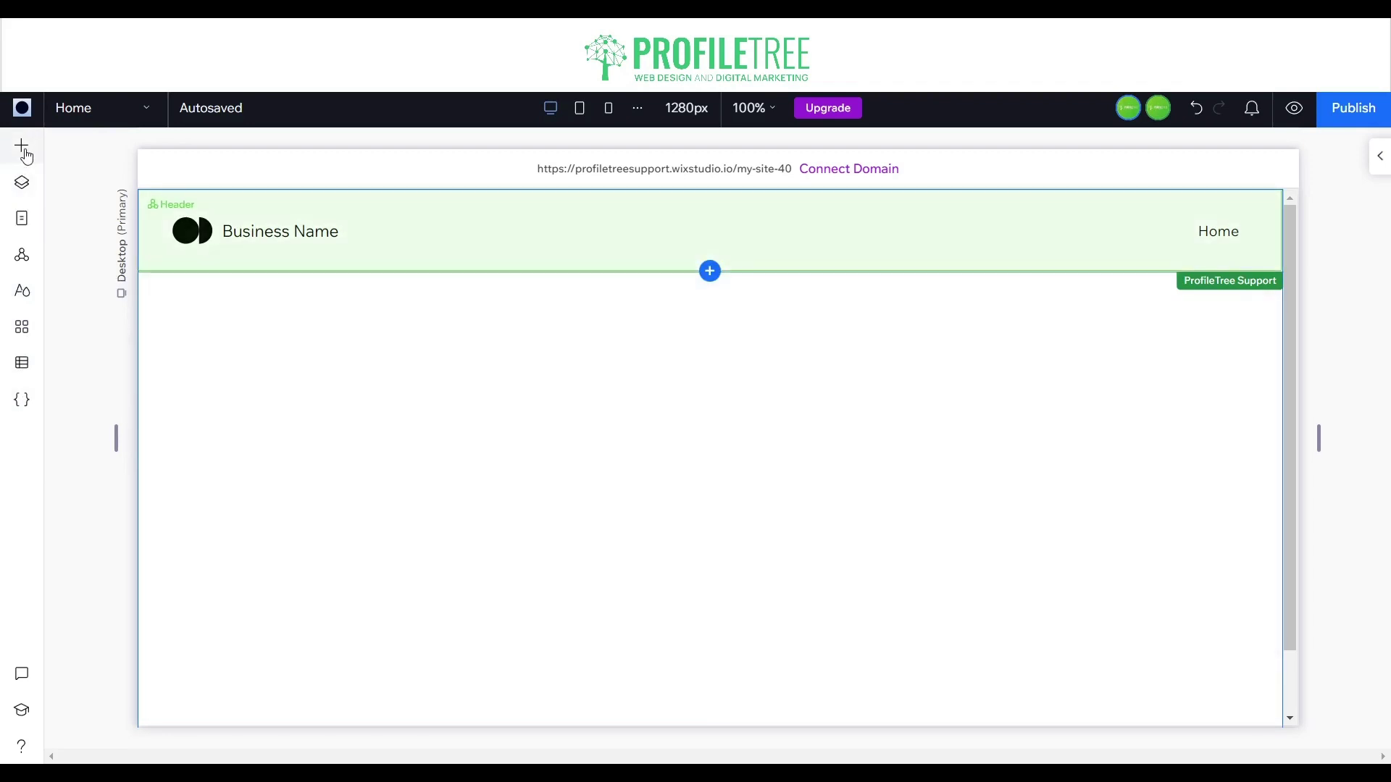
Step: Look over the Quick Add elements and the saved assets available for adding to the site
click(23, 152)
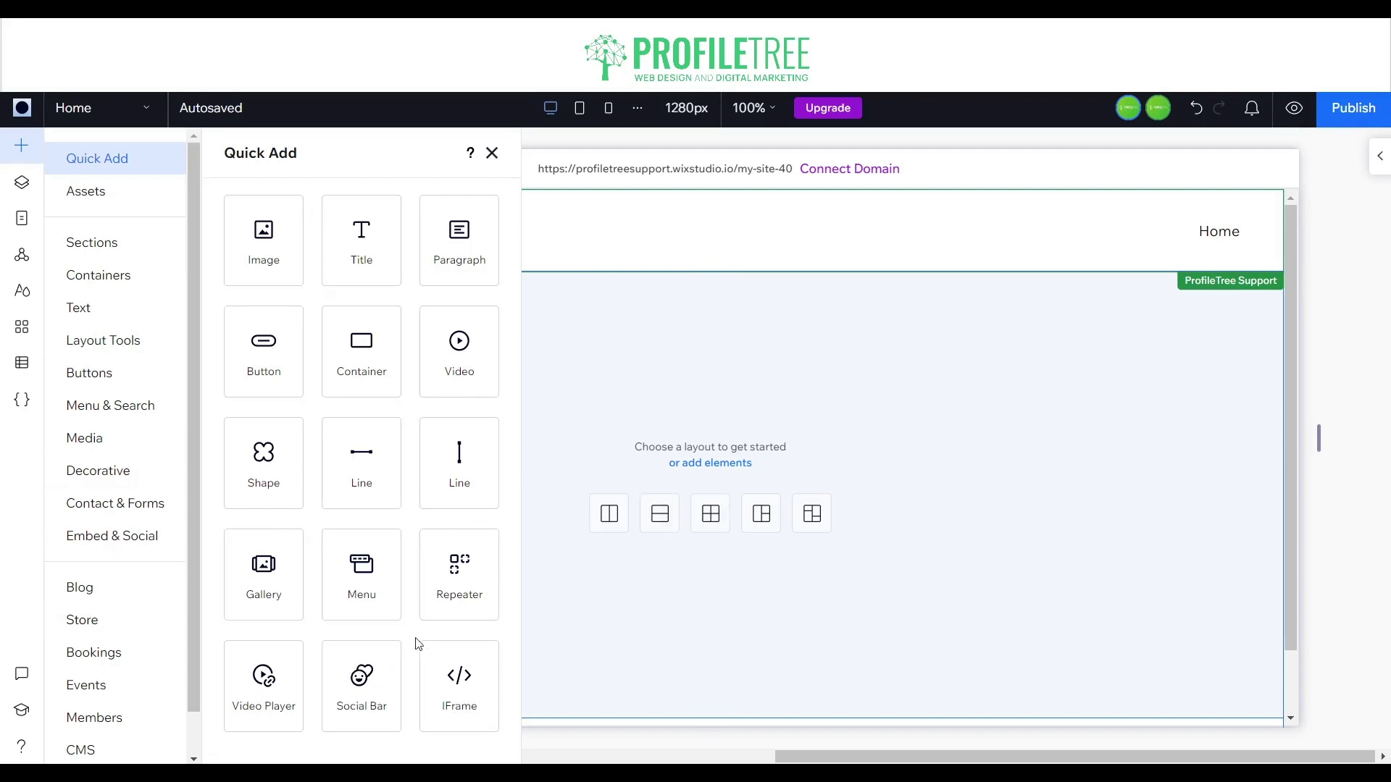
click(110, 197)
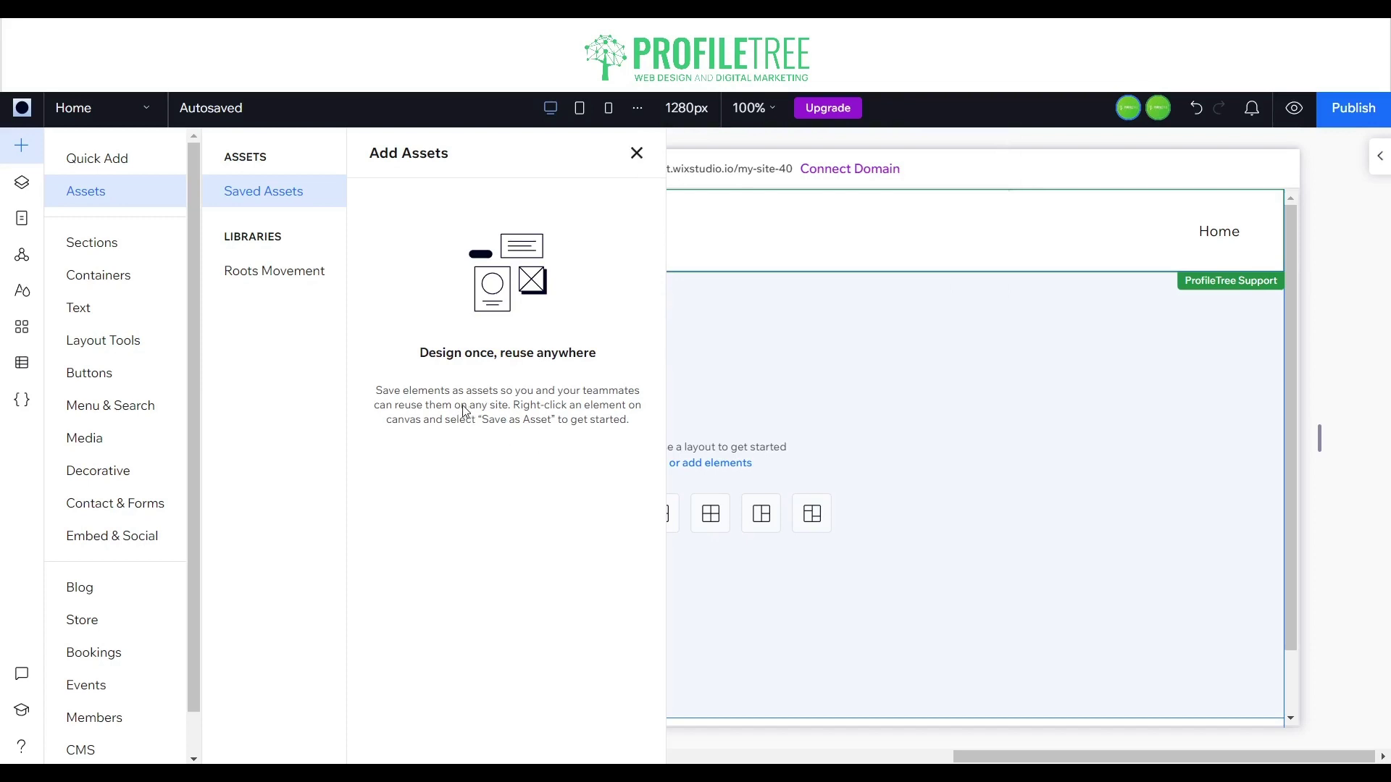
click(637, 154)
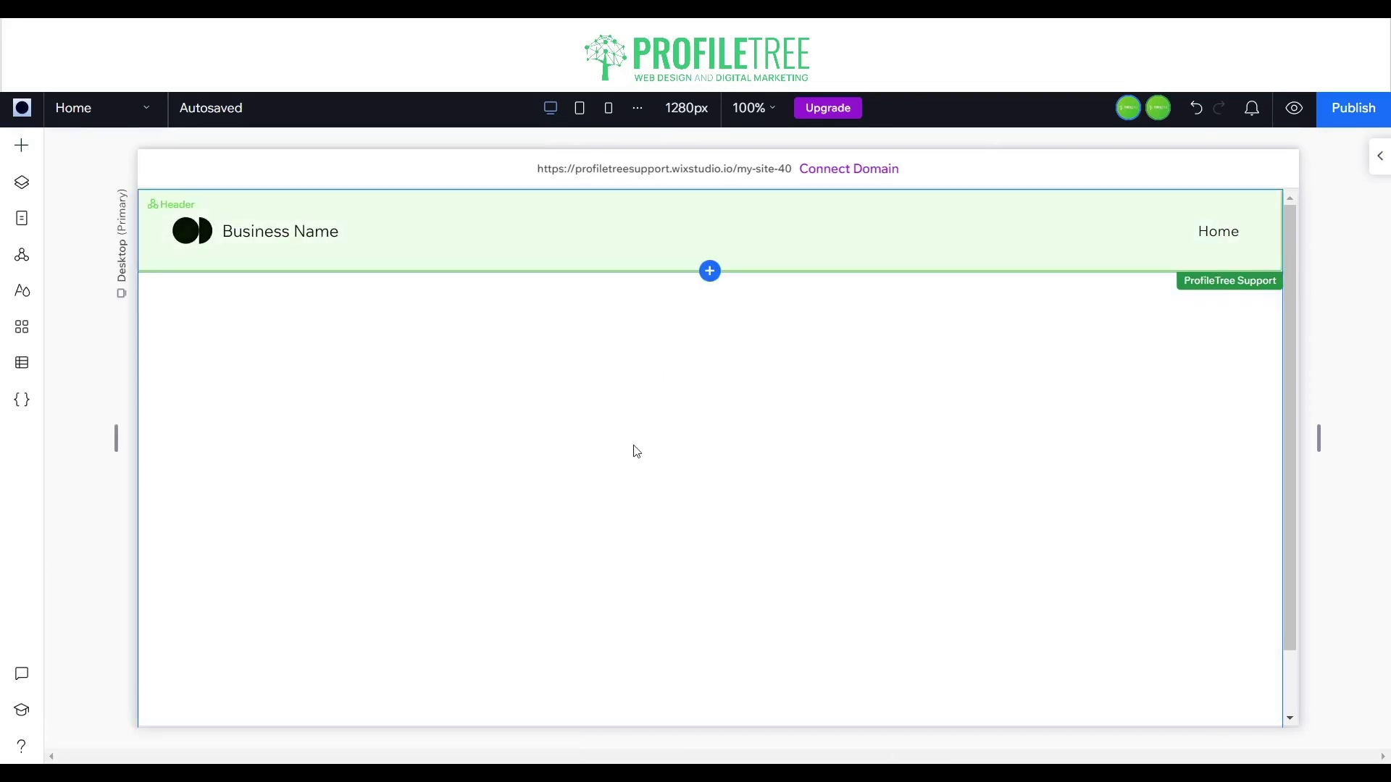
click(385, 348)
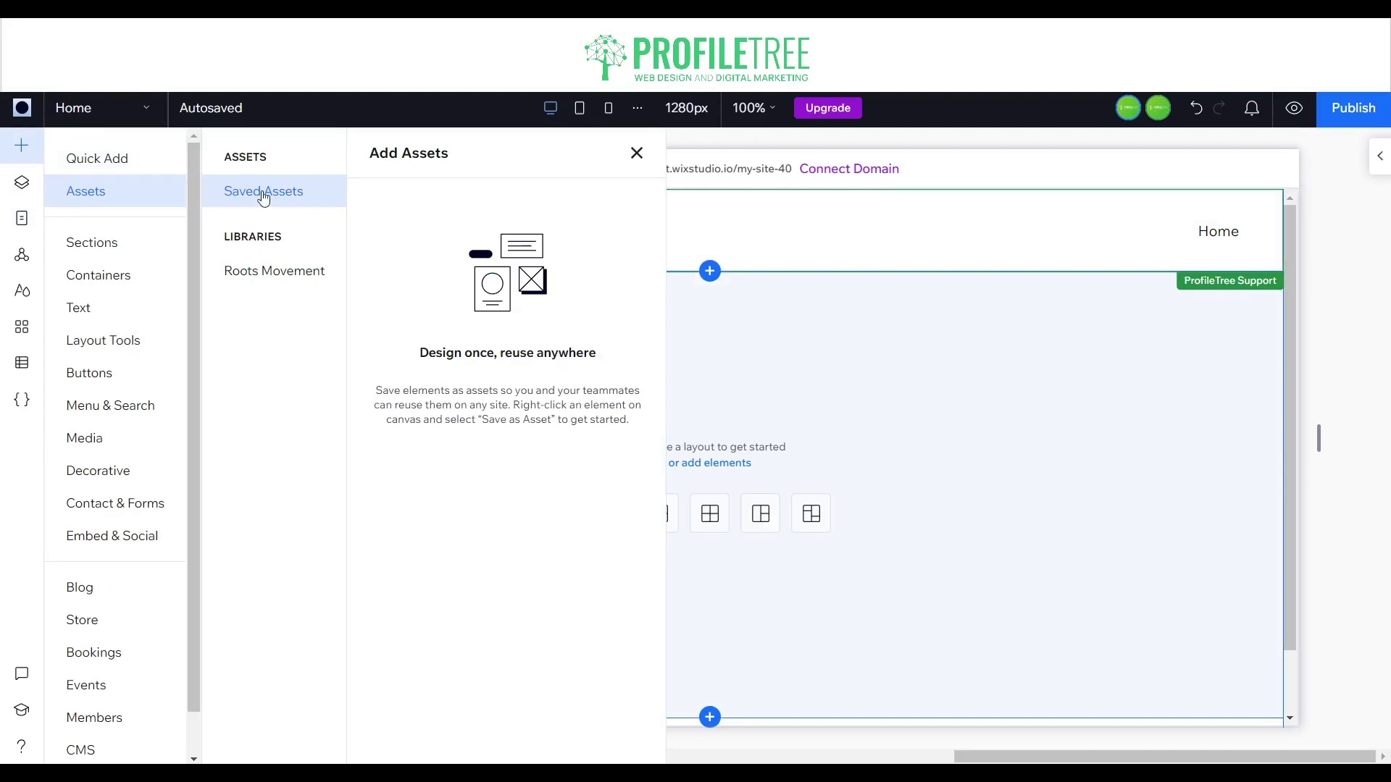
Step: Browse the designed Welcome section templates through the whole list
click(93, 248)
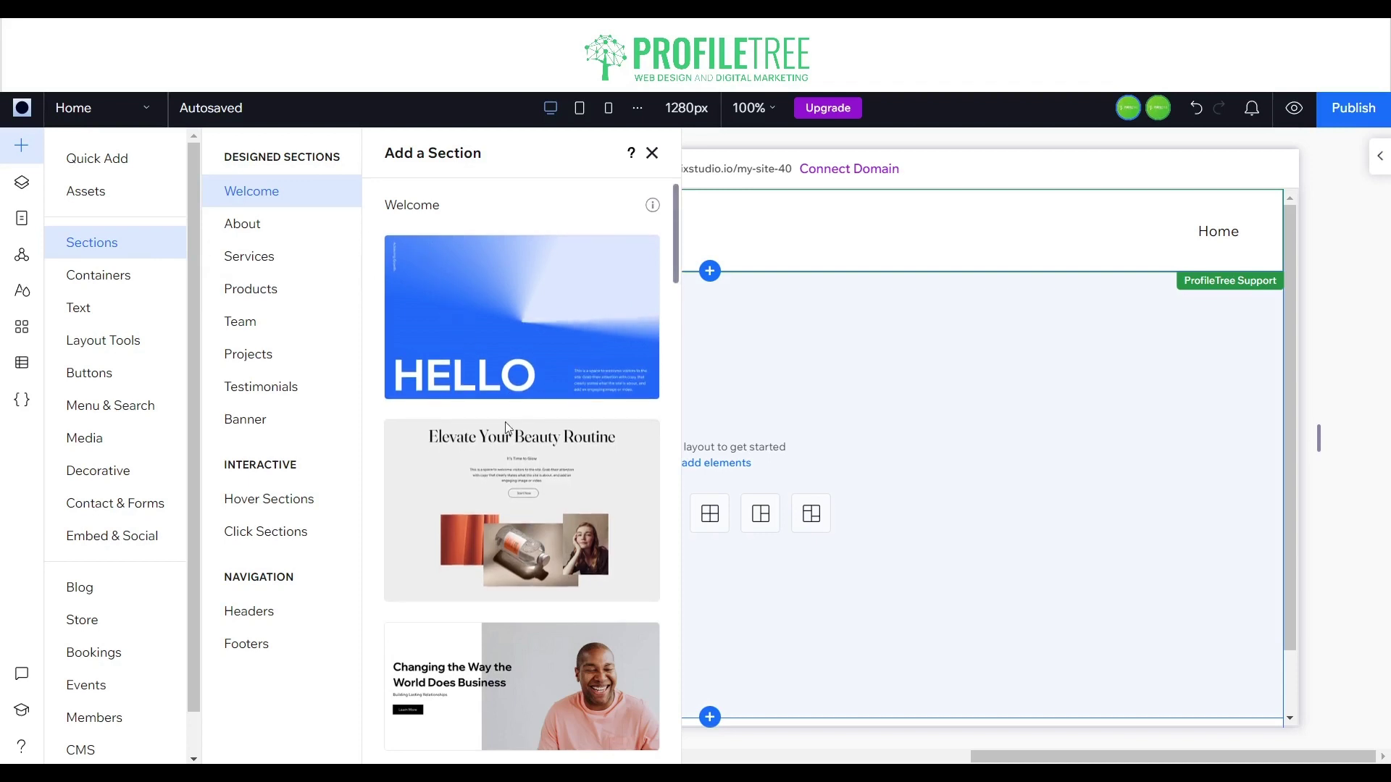
scroll(507, 507, down, 3)
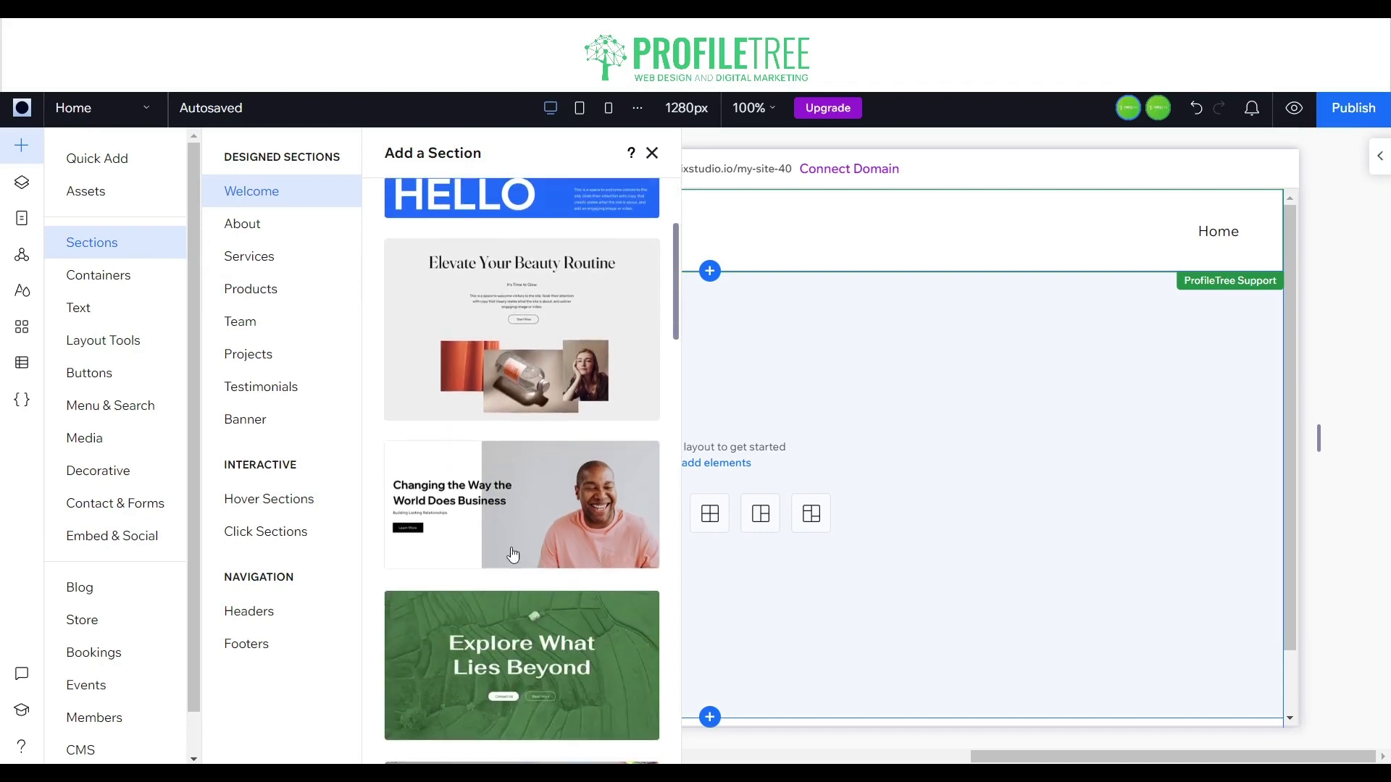
scroll(515, 532, down, 4)
scroll(564, 548, down, 1)
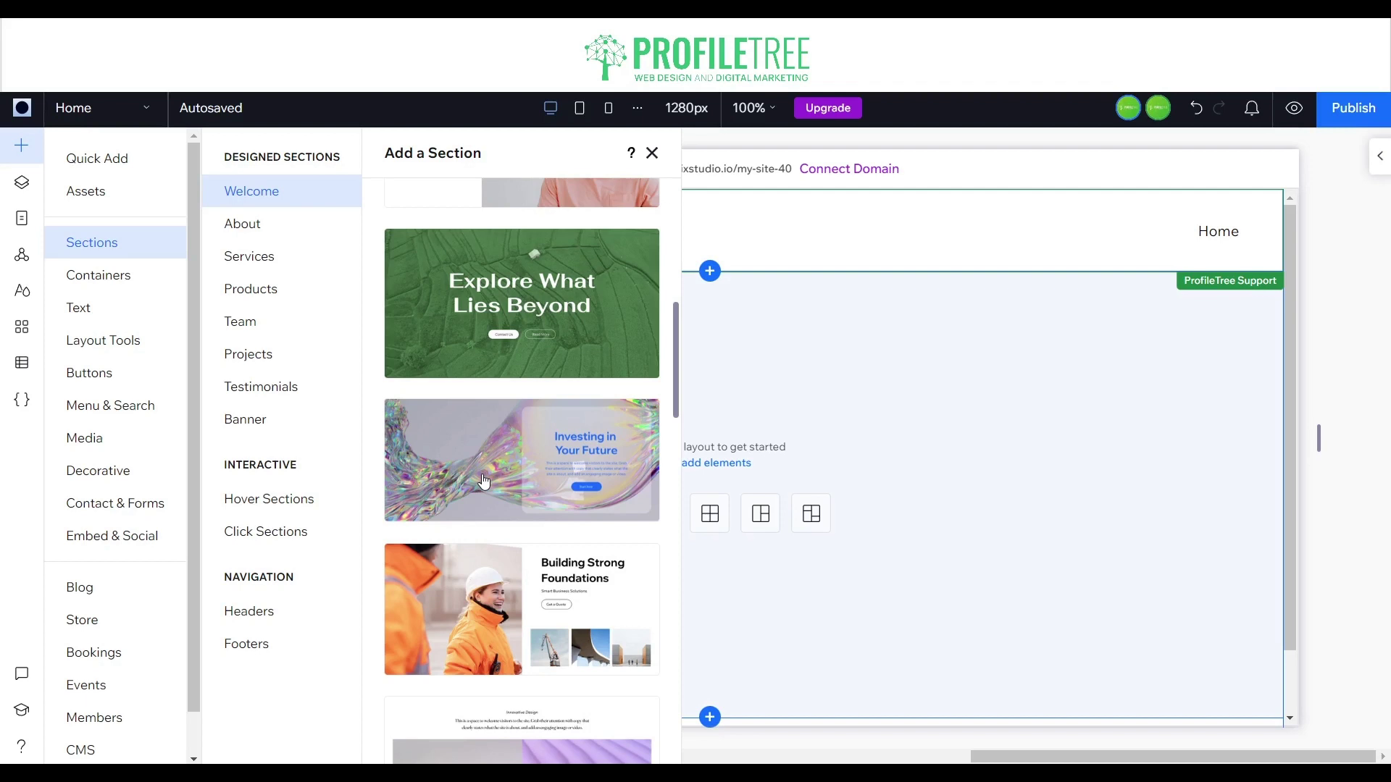
scroll(489, 558, down, 4)
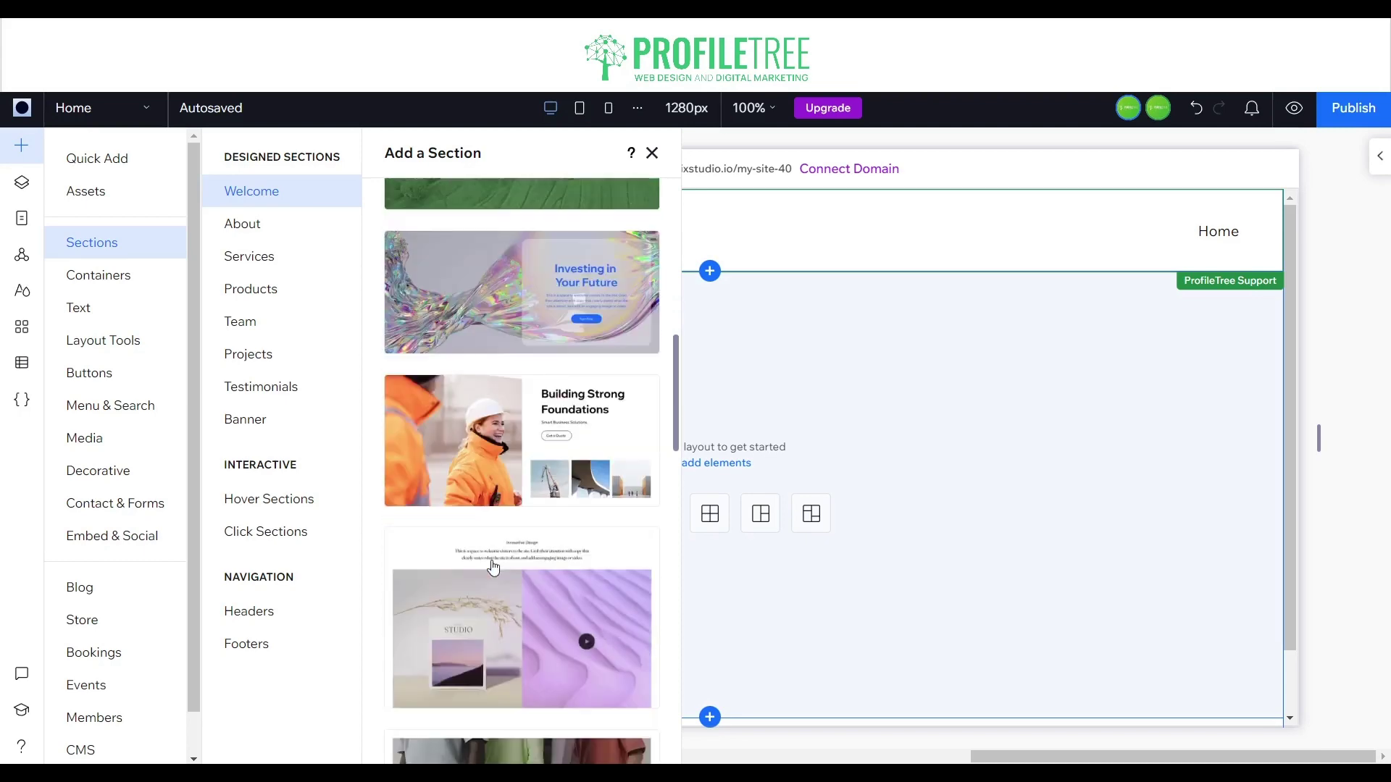
scroll(492, 565, down, 4)
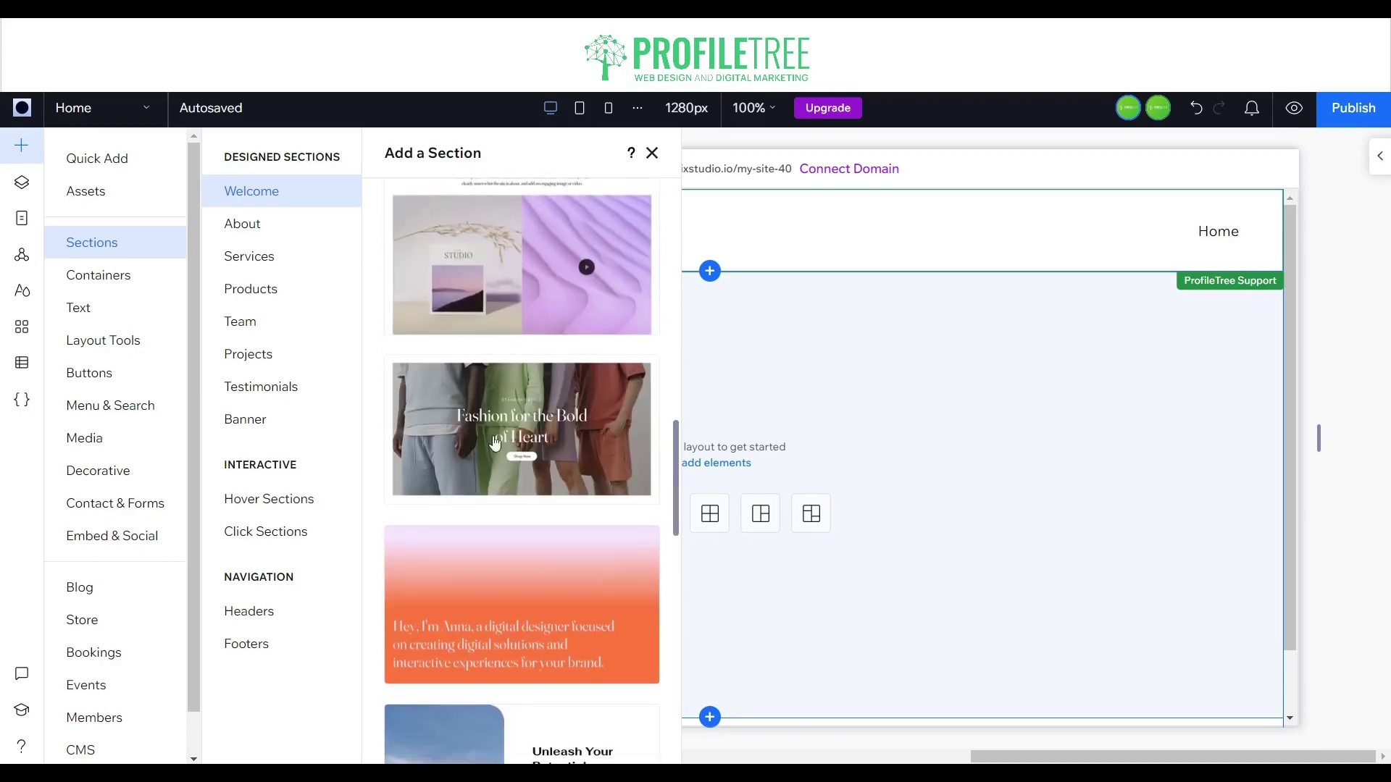
scroll(542, 461, down, 1)
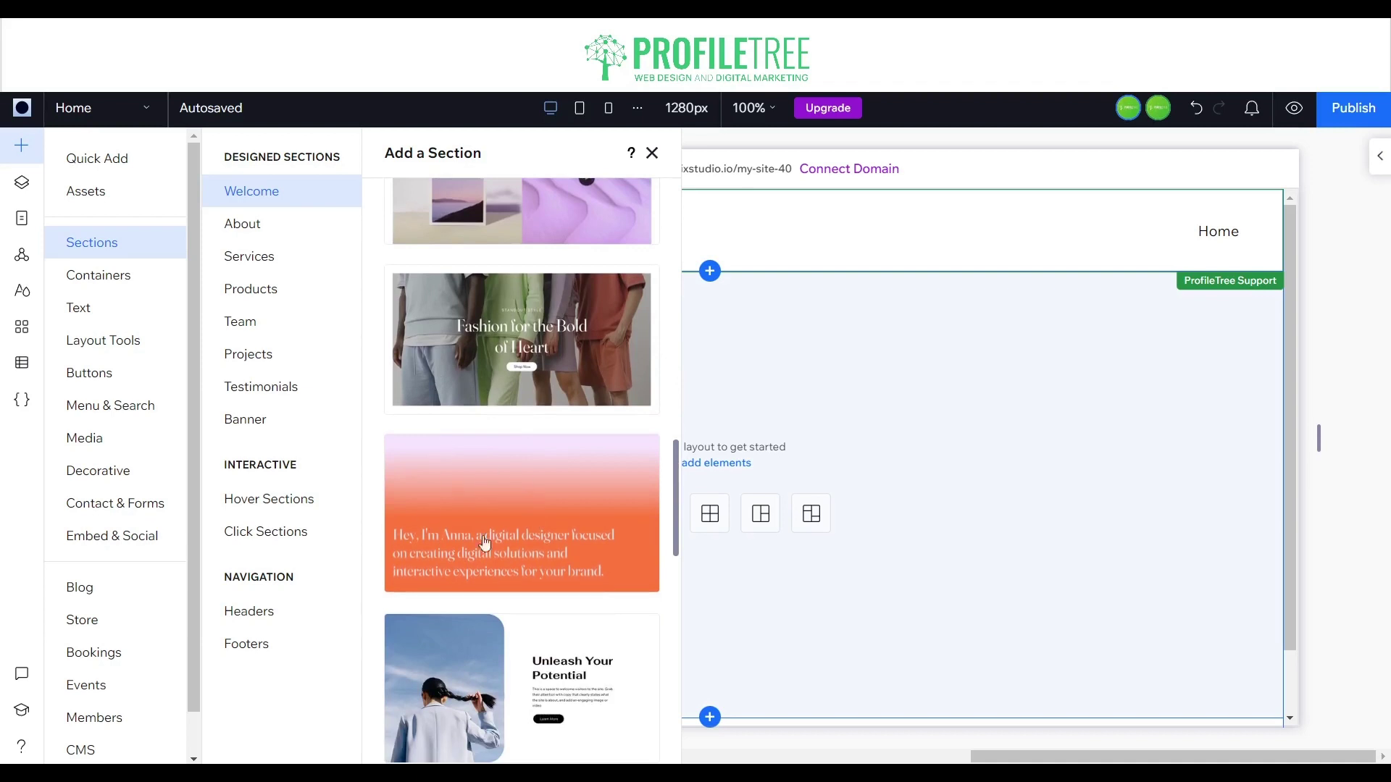
scroll(502, 572, down, 4)
scroll(502, 572, down, 2)
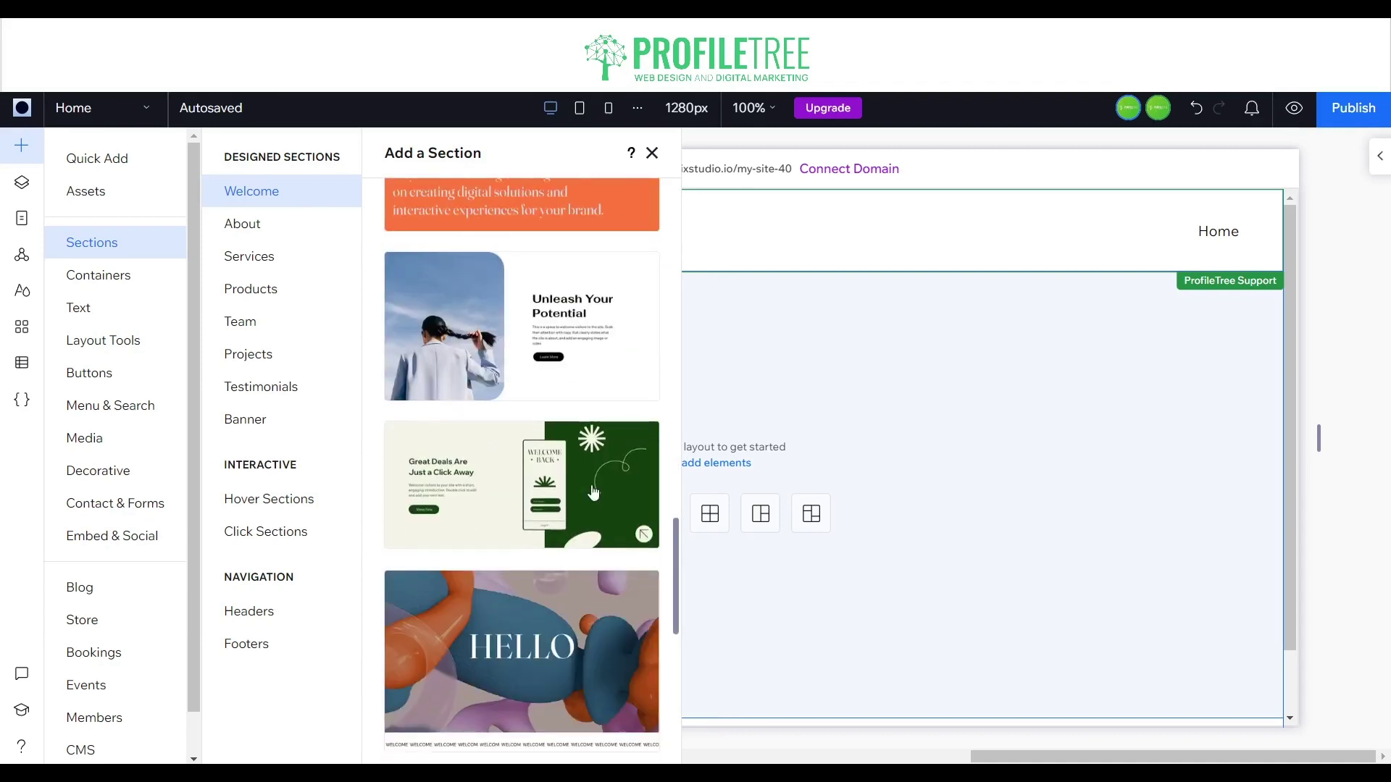
scroll(504, 558, down, 2)
scroll(503, 558, down, 7)
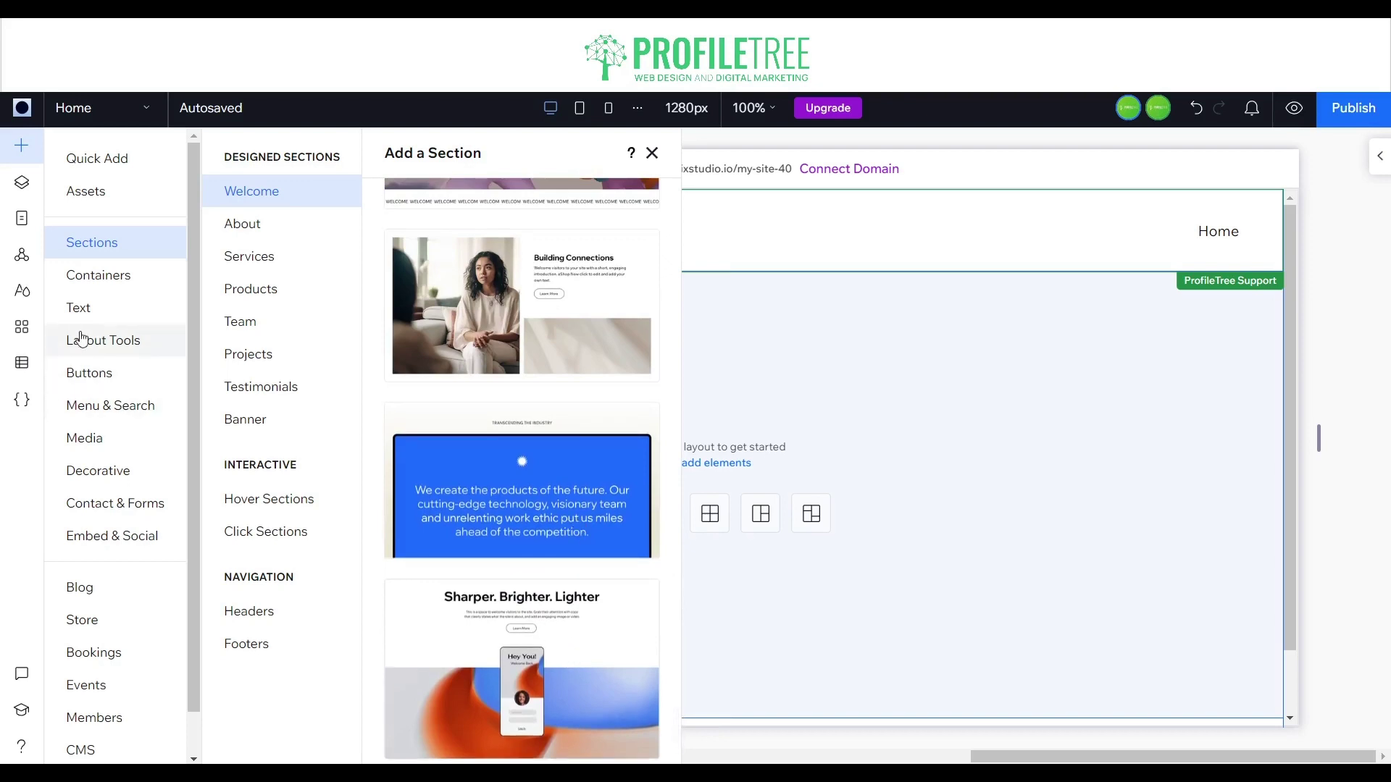
Step: Look through the designed section categories About, Services, Products, Team, Projects, Testimonials and Banner
click(267, 227)
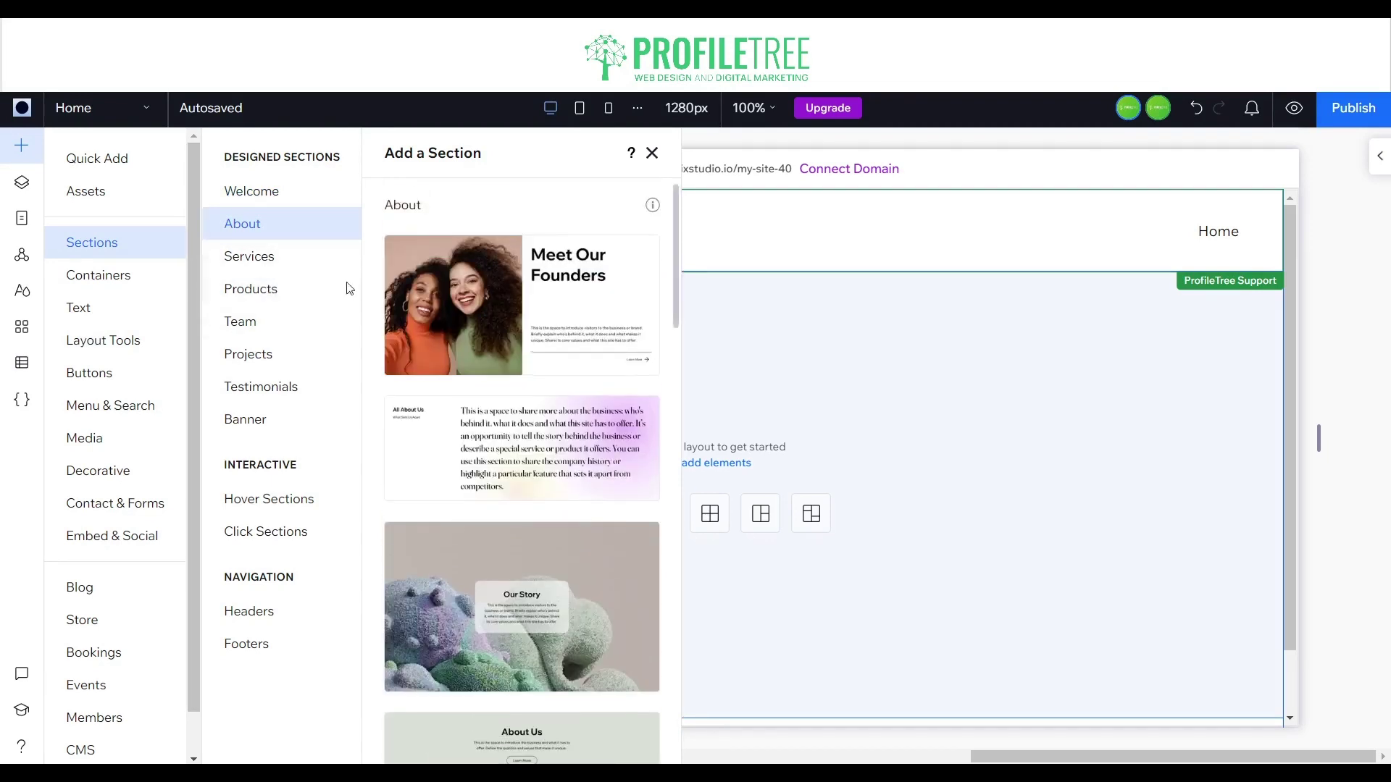
click(267, 258)
click(267, 288)
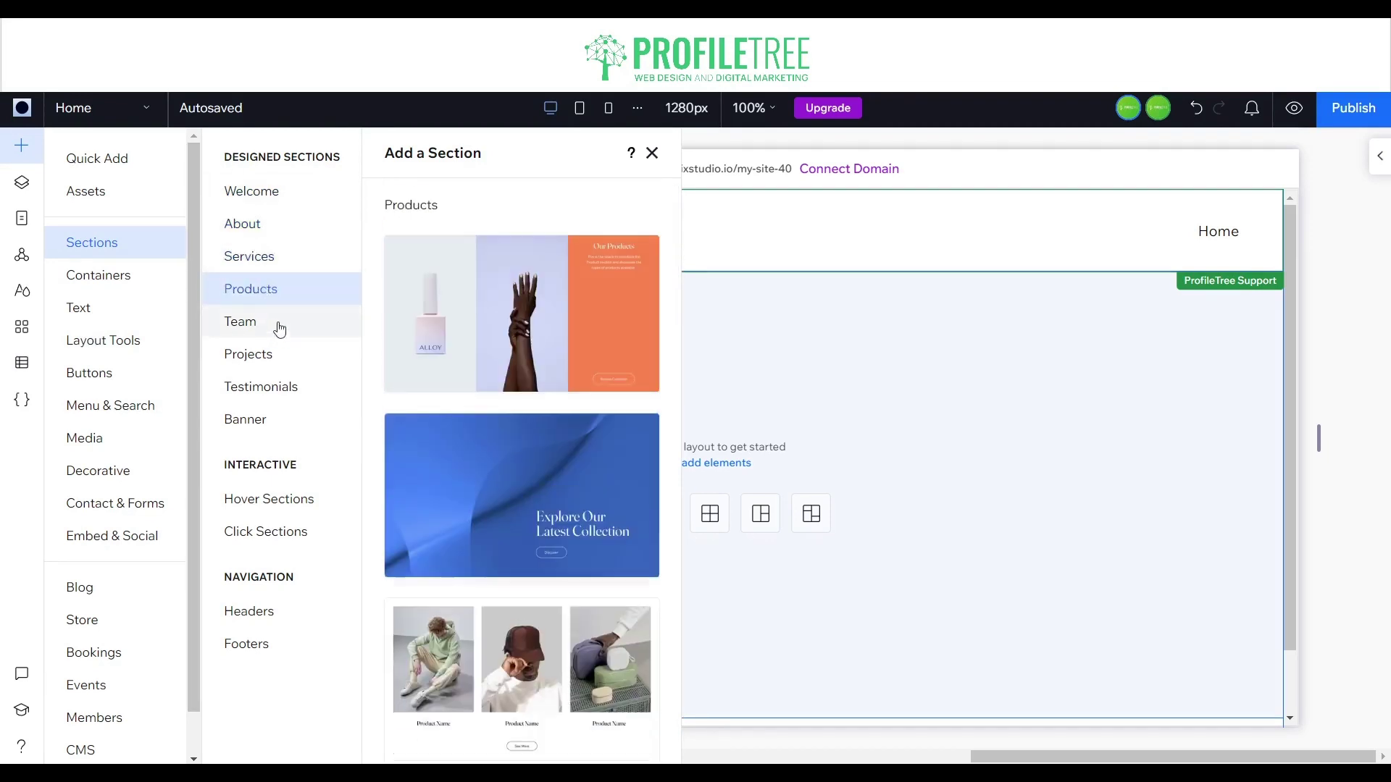
click(260, 325)
click(277, 360)
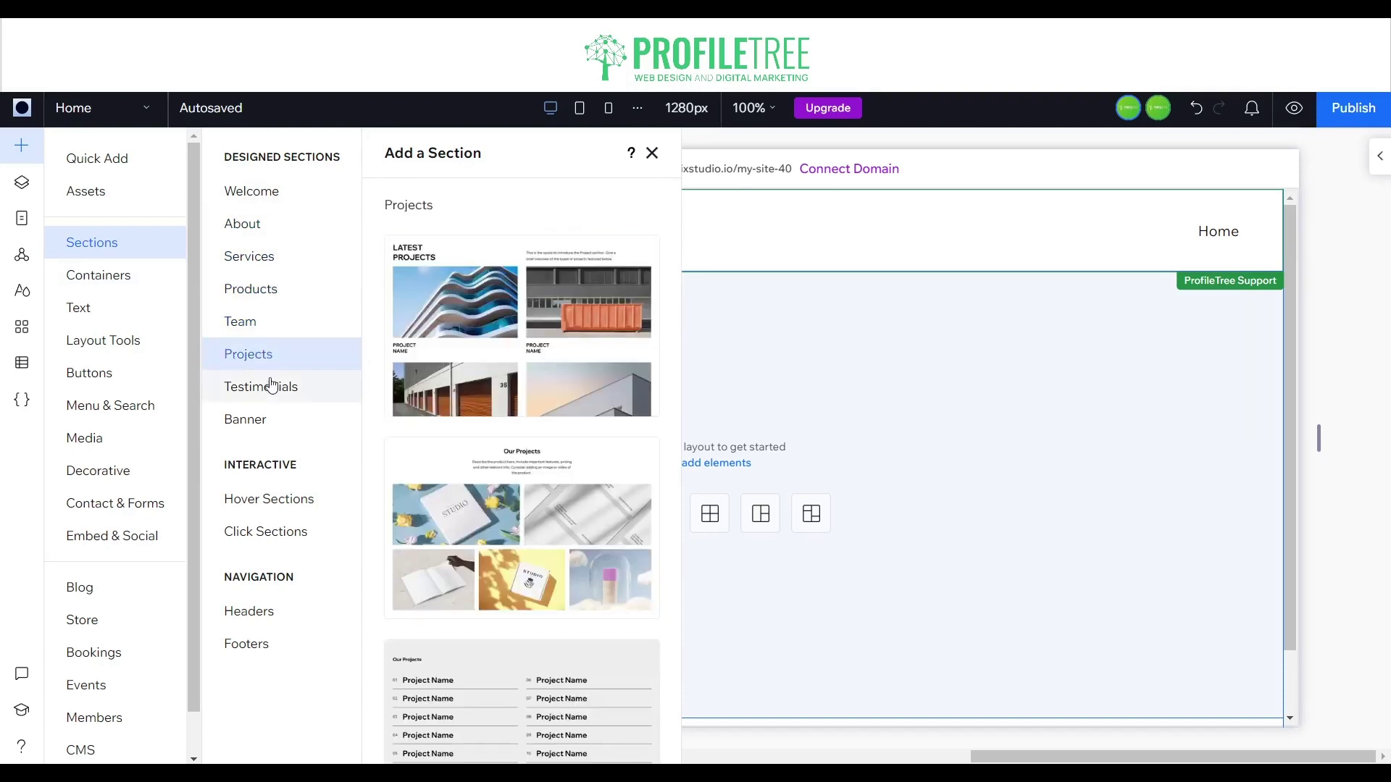
click(272, 384)
click(245, 424)
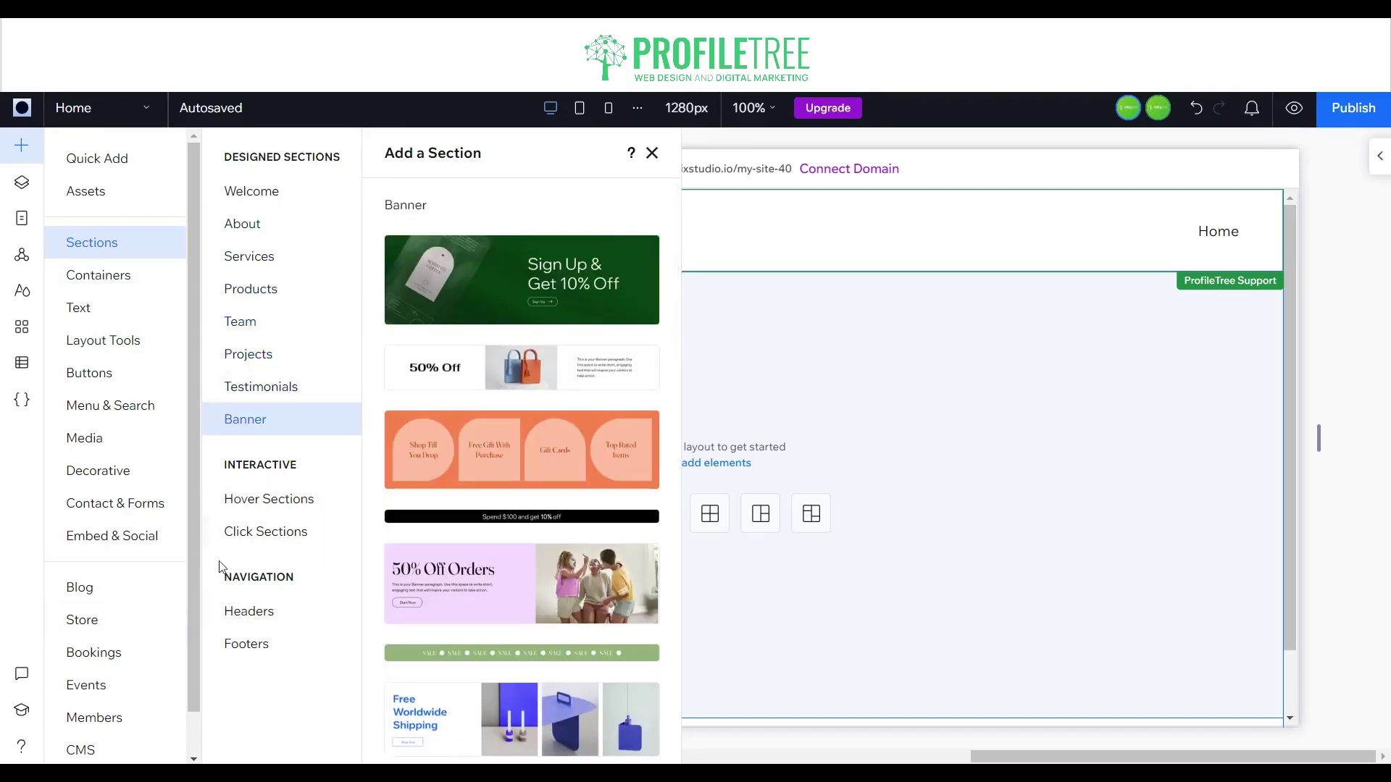
Step: Browse the predesigned headers and footers among the navigation sections
click(246, 613)
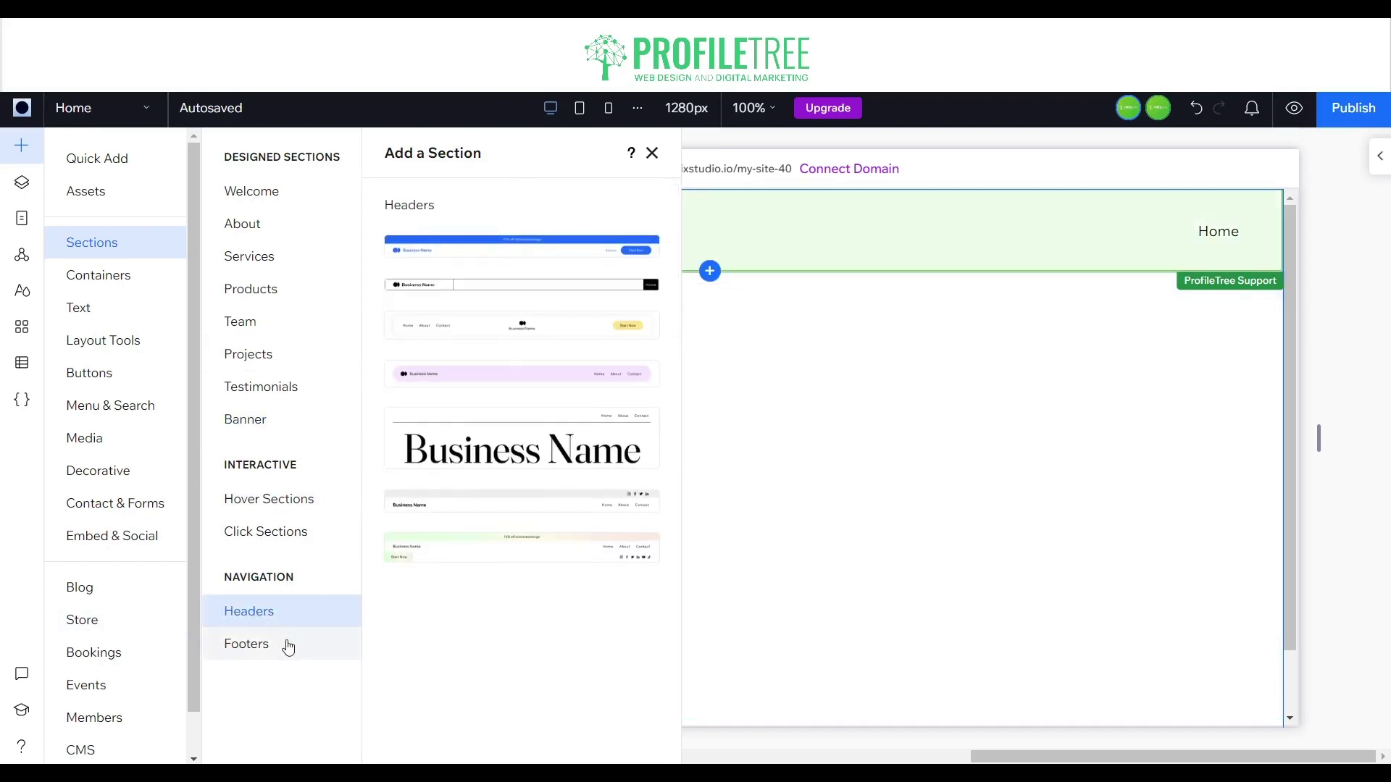
click(284, 645)
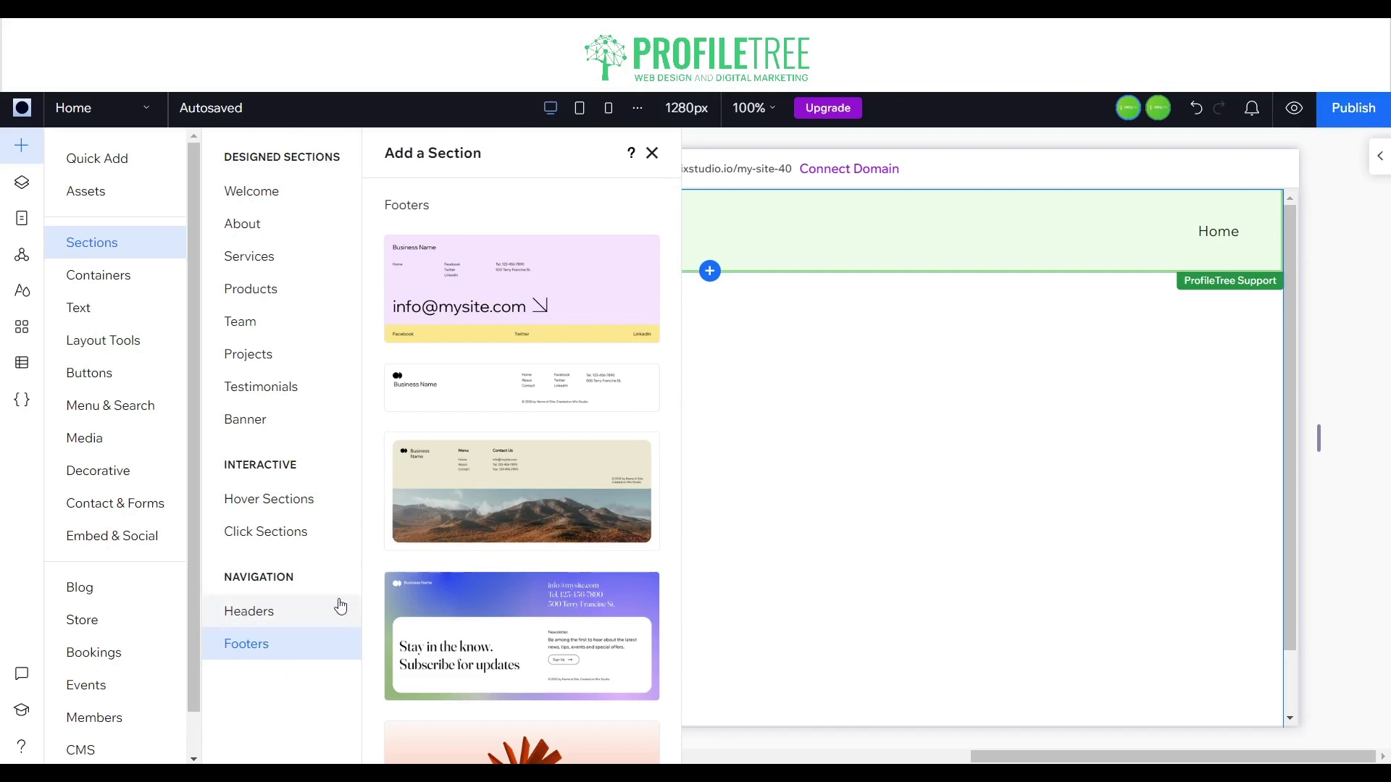
scroll(546, 453, down, 4)
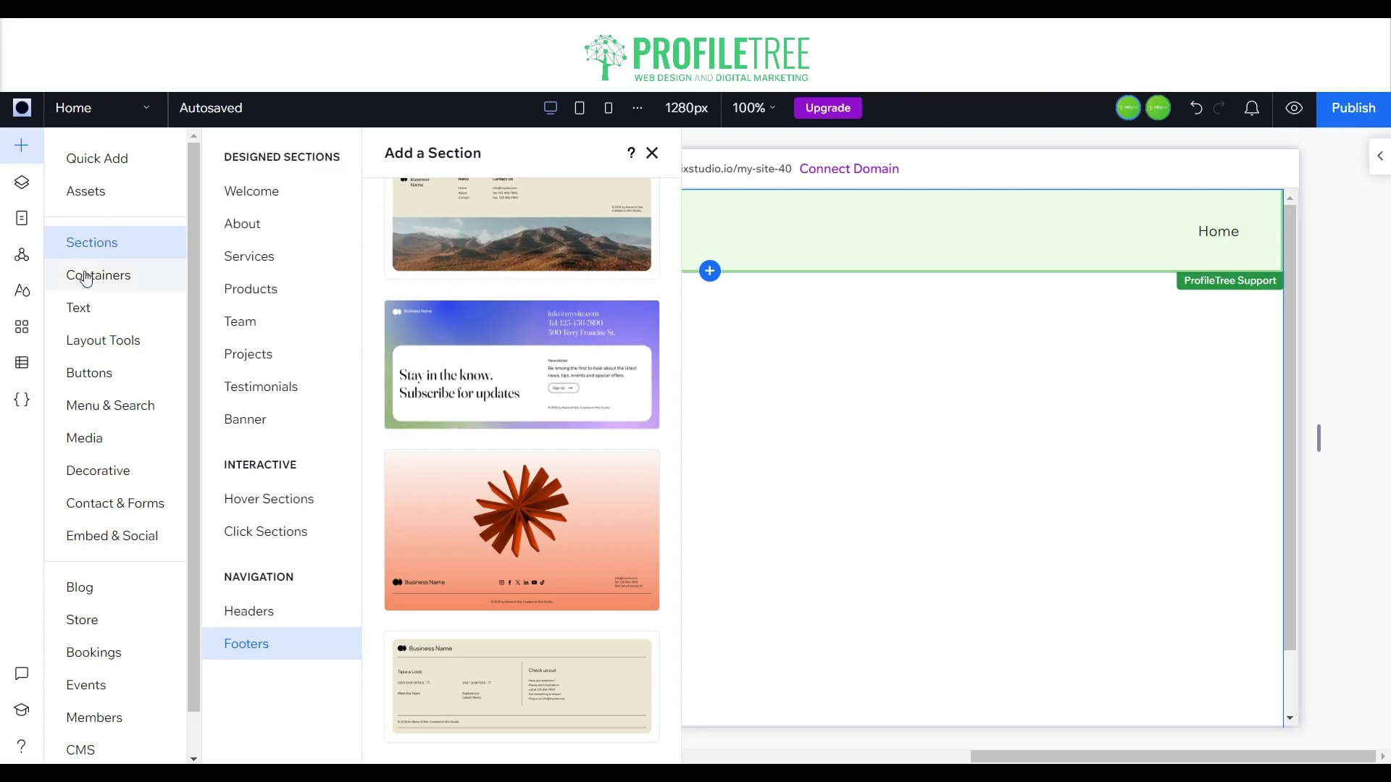
Step: View the empty, designed and hover containers that can be added to the page
click(85, 276)
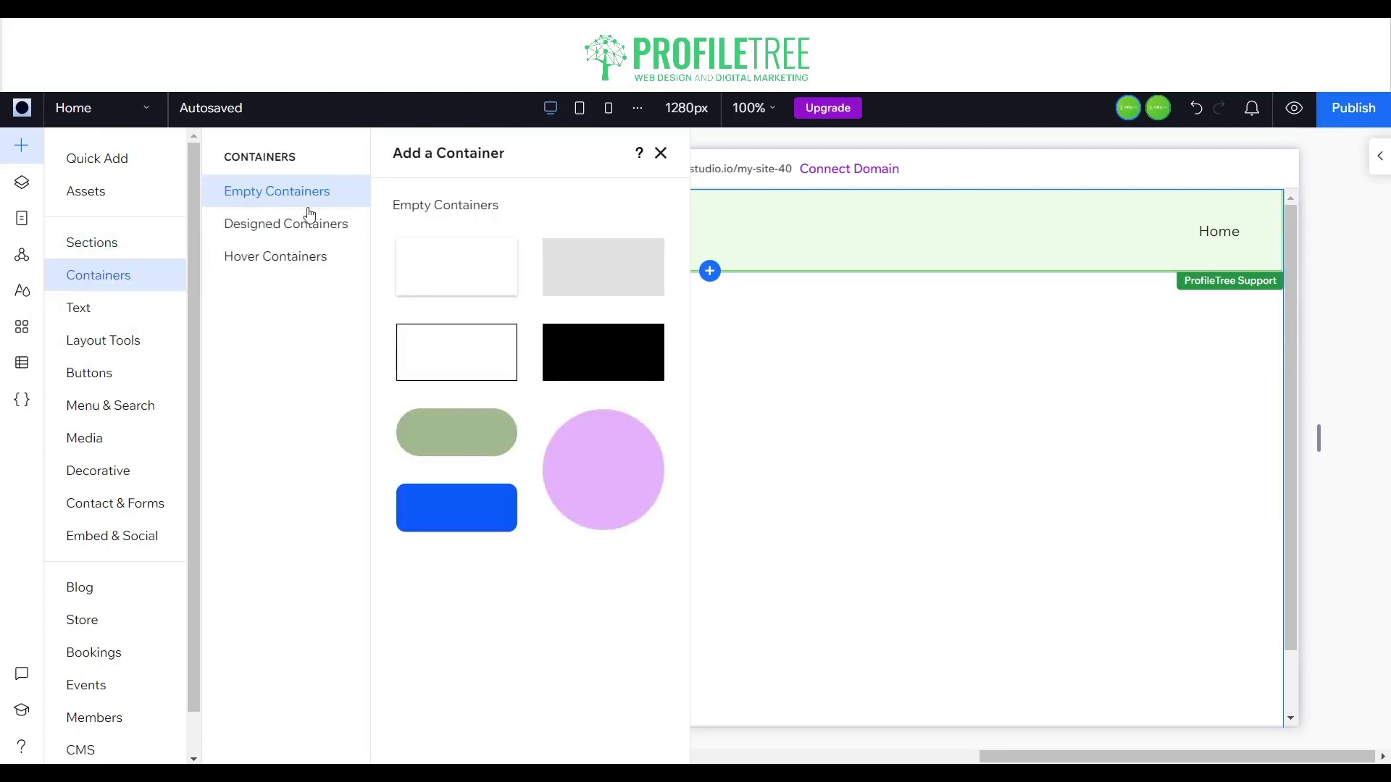
click(282, 224)
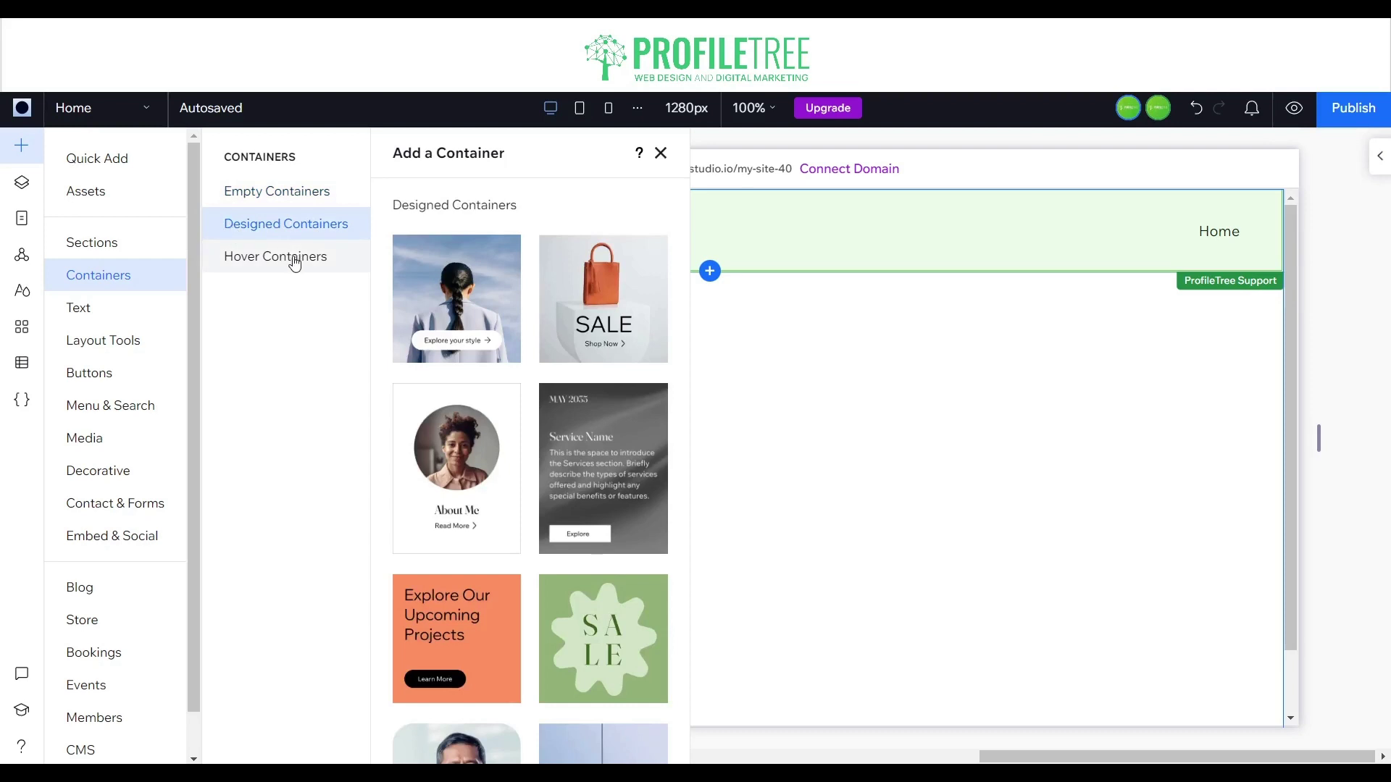
click(275, 268)
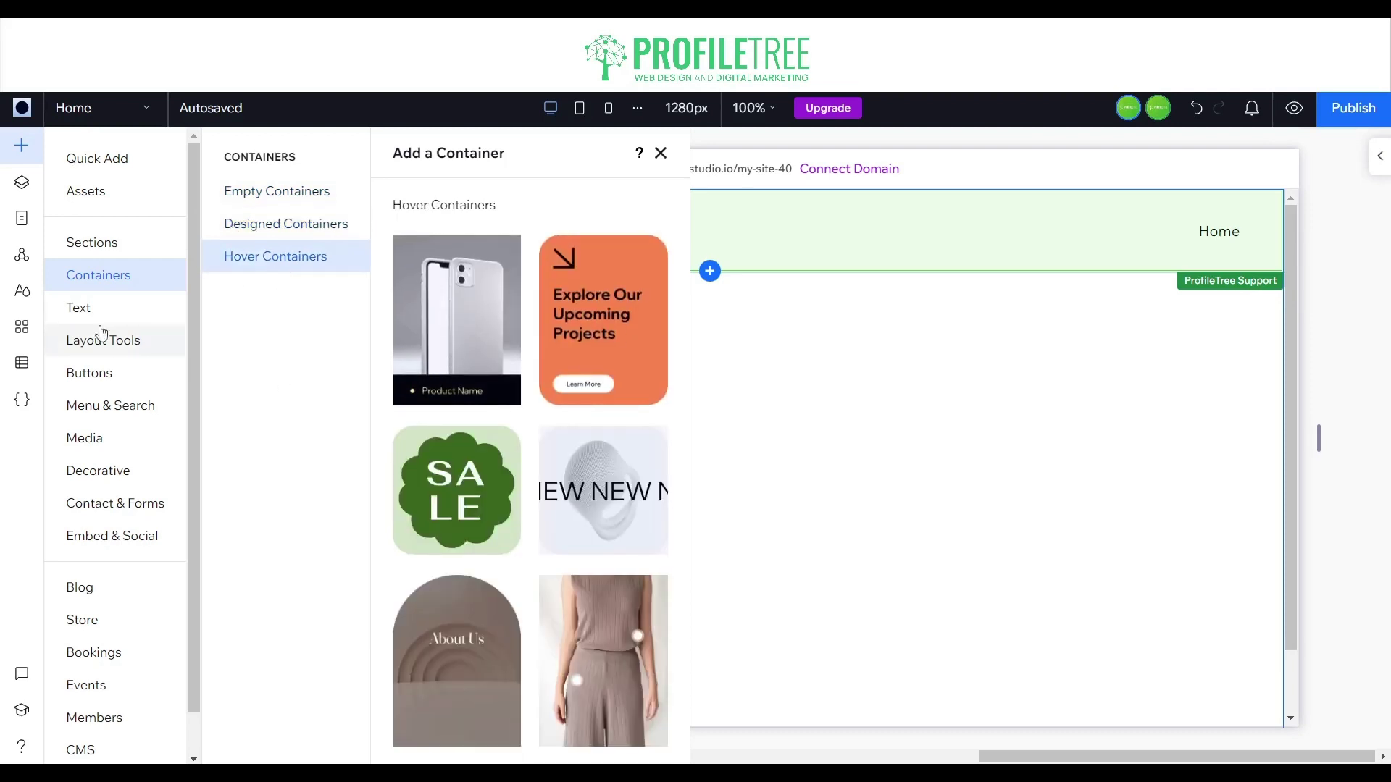
Step: Browse the text elements that can be added, covering text themes and collapsible text
click(81, 305)
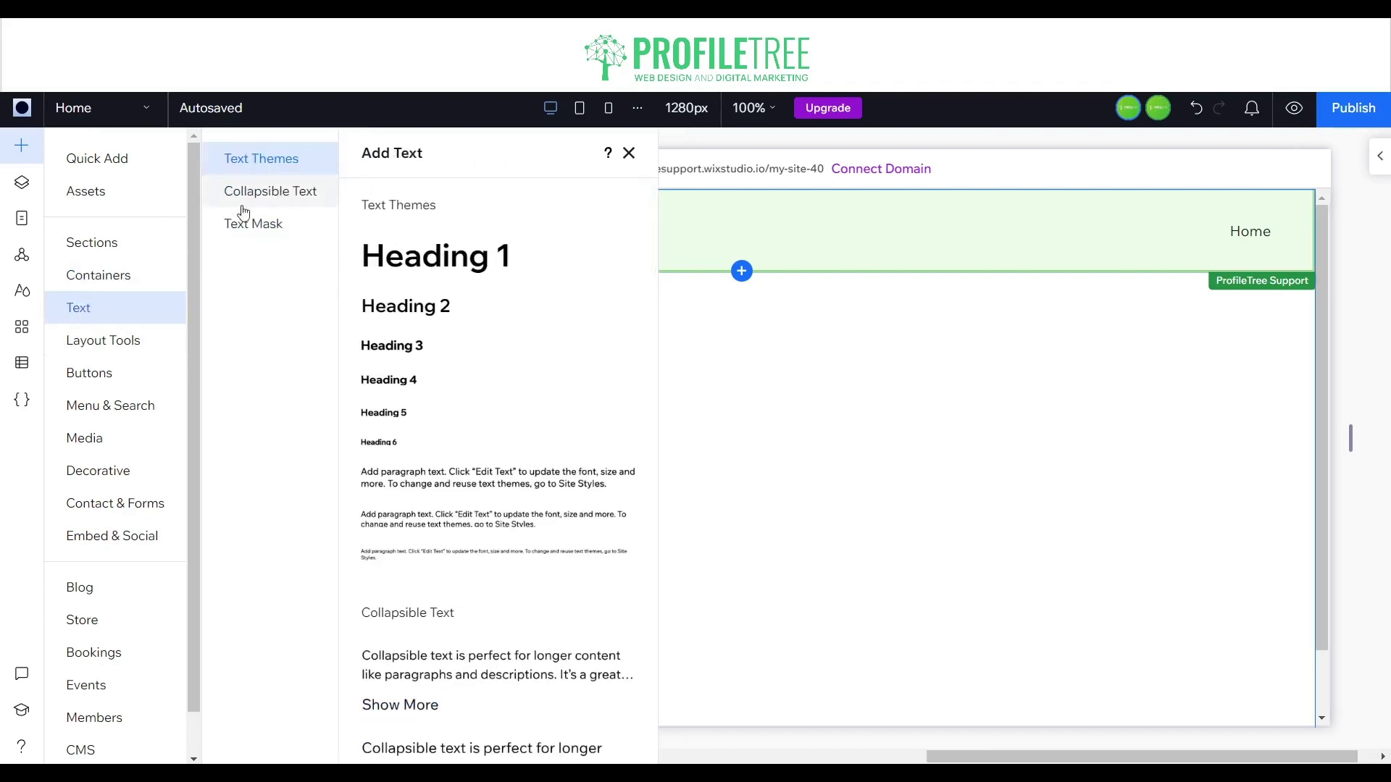
click(258, 229)
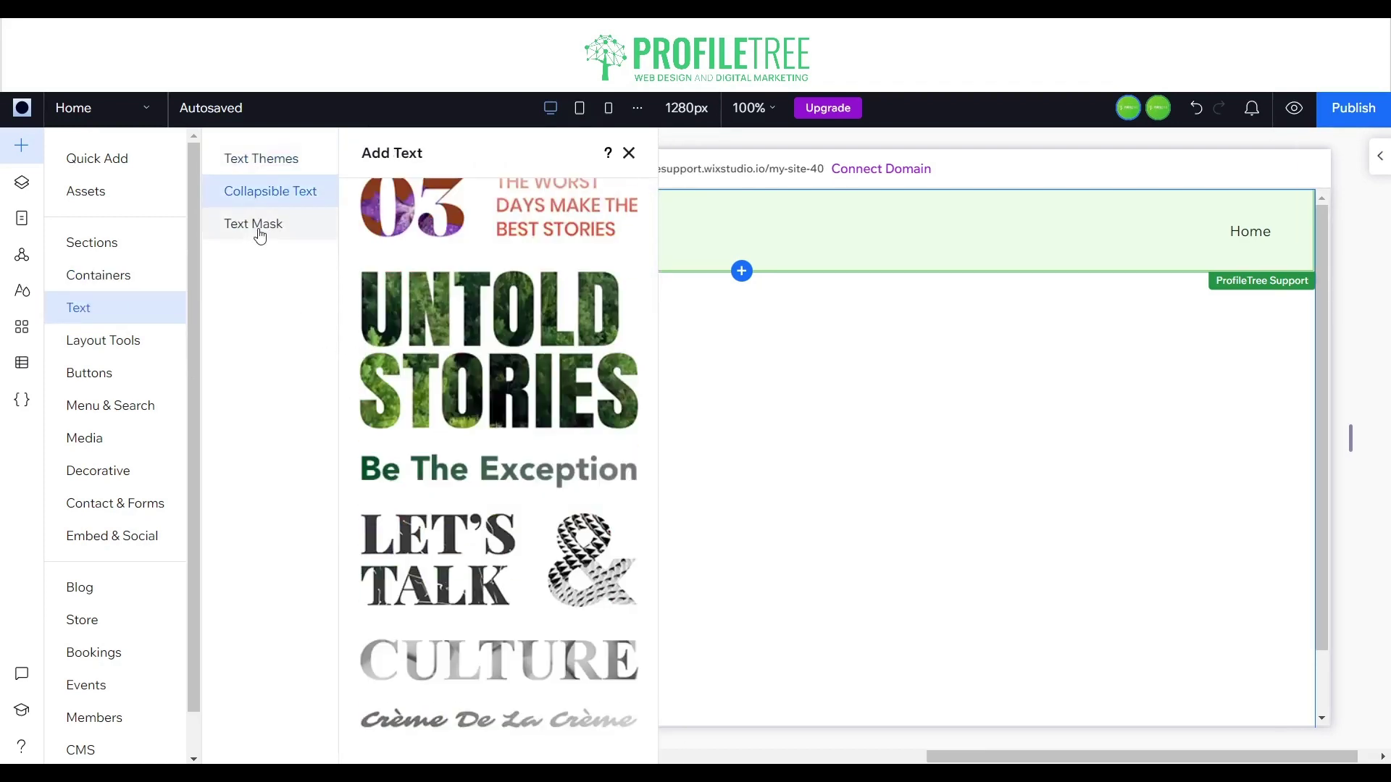
scroll(410, 380, up, 10)
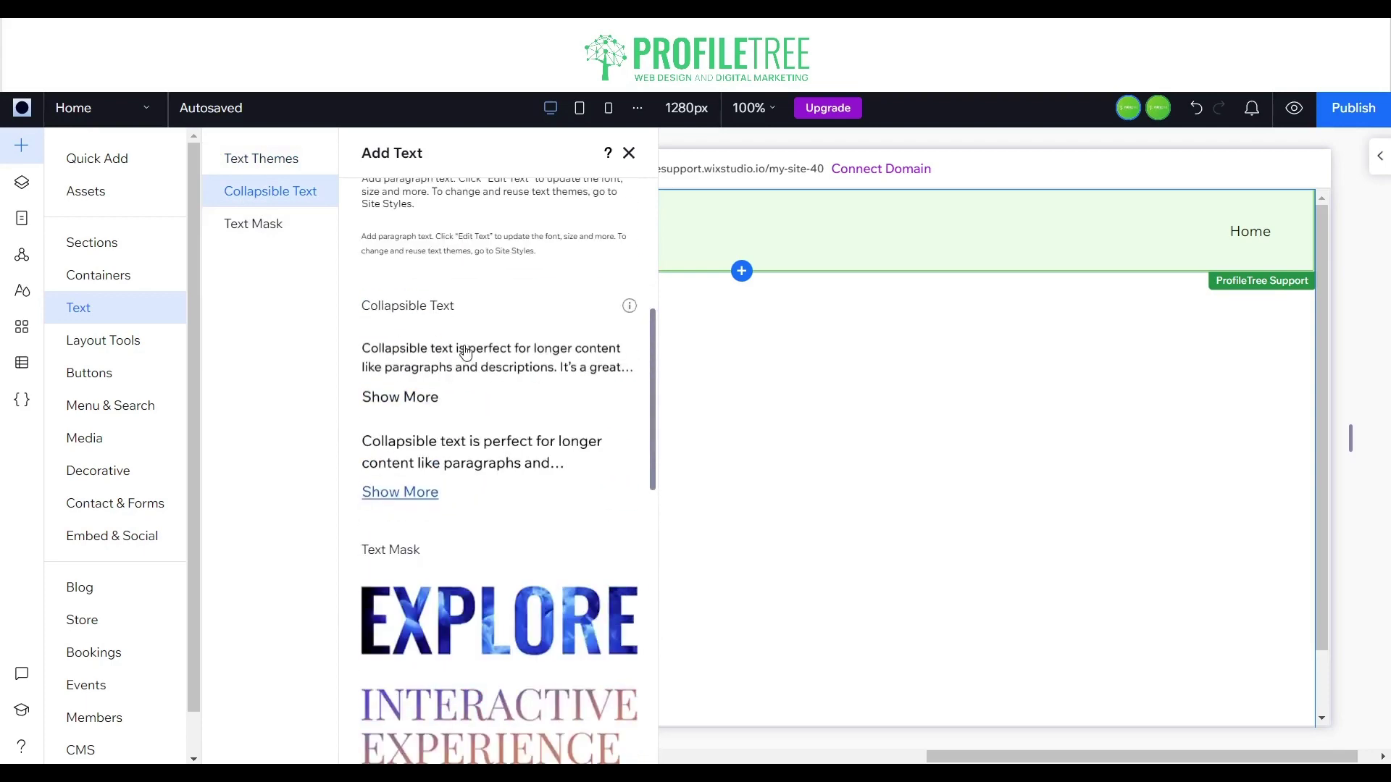
scroll(410, 379, down, 5)
scroll(410, 380, down, 5)
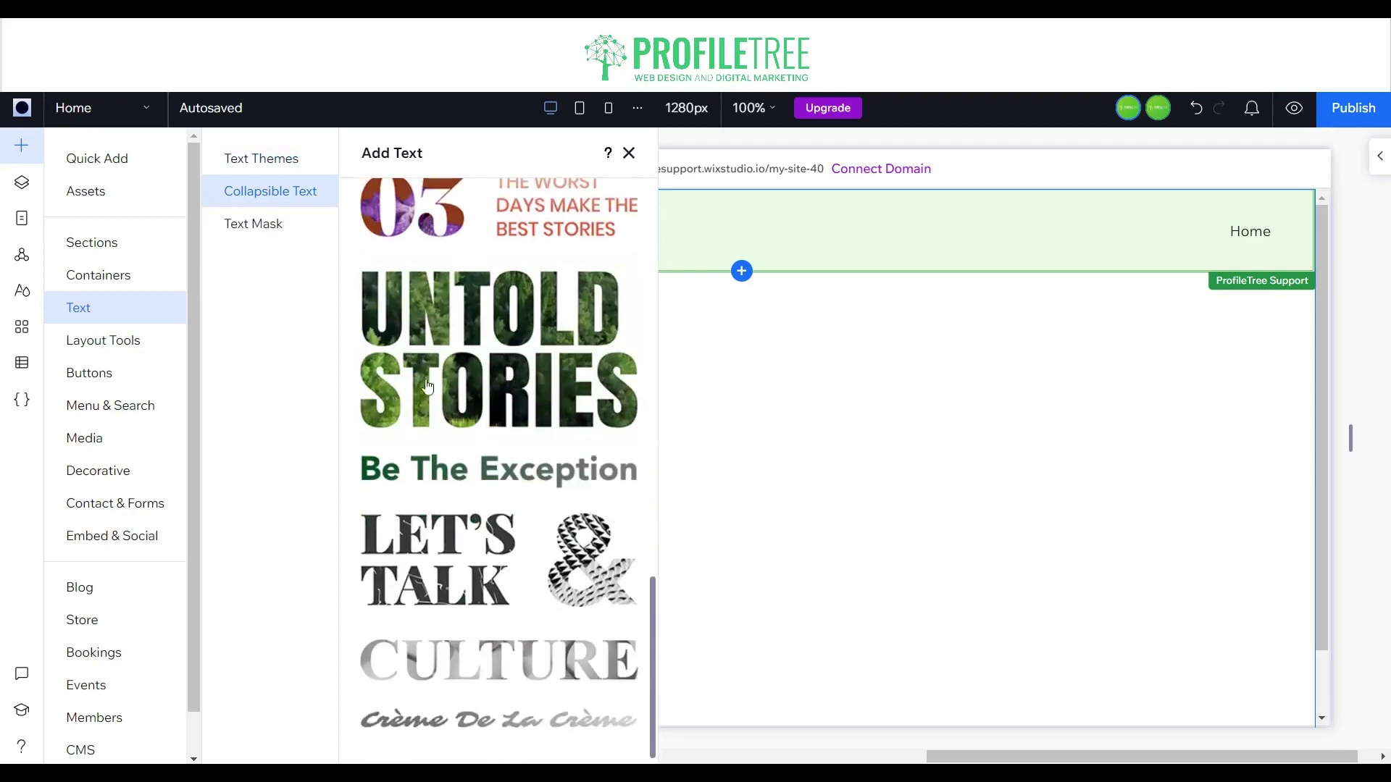
Step: Examine the Text Mask designs, and return to the Collapsible Text examples for comparison
click(252, 223)
scroll(410, 353, down, 2)
scroll(410, 353, up, 4)
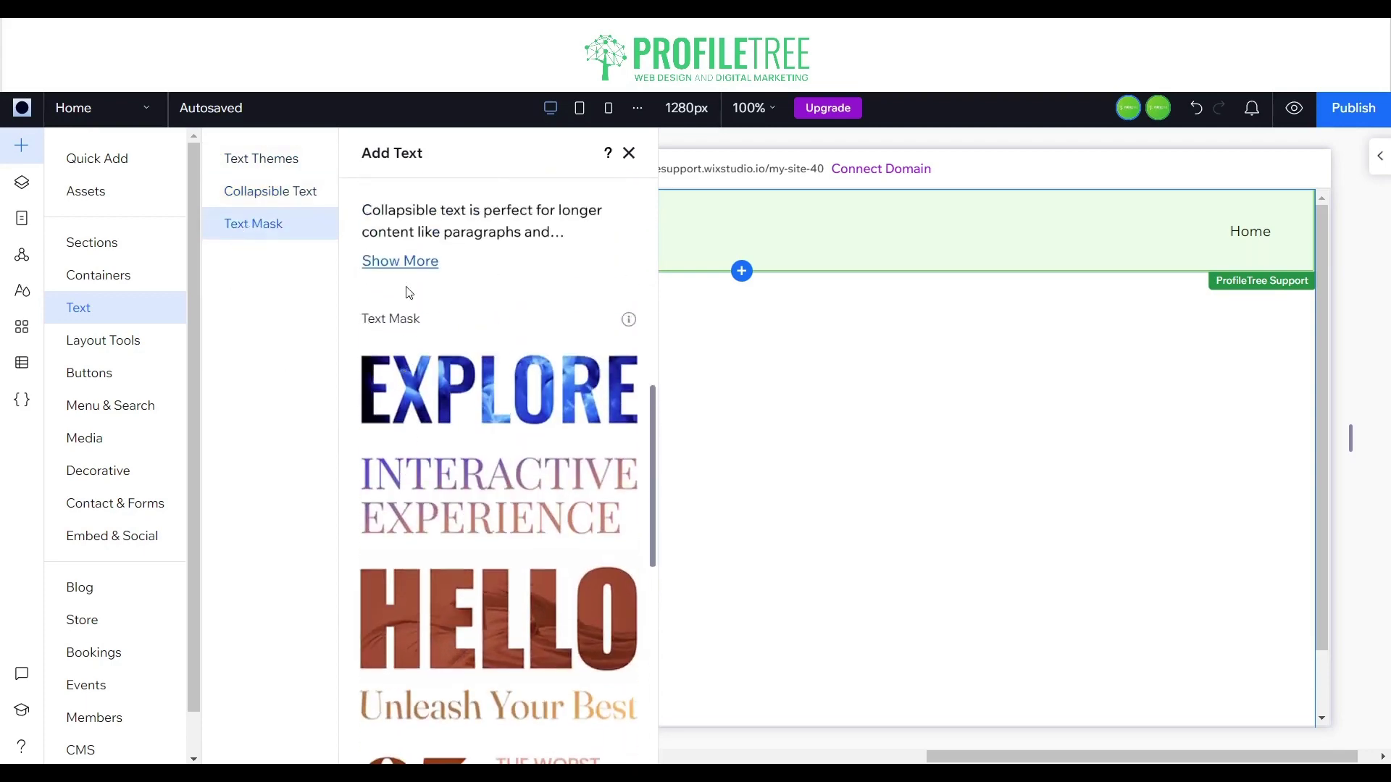
scroll(410, 353, down, 3)
scroll(464, 353, up, 4)
scroll(497, 311, down, 1)
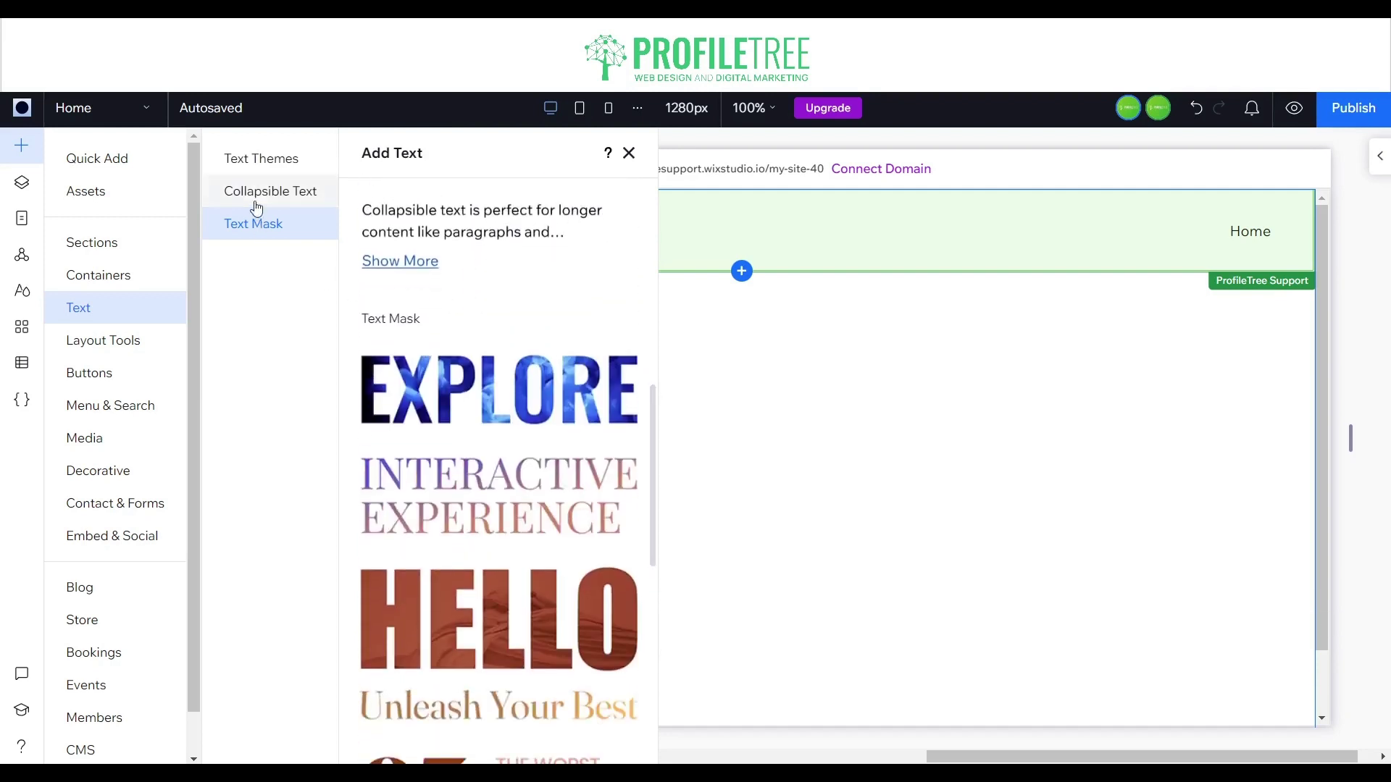
click(250, 195)
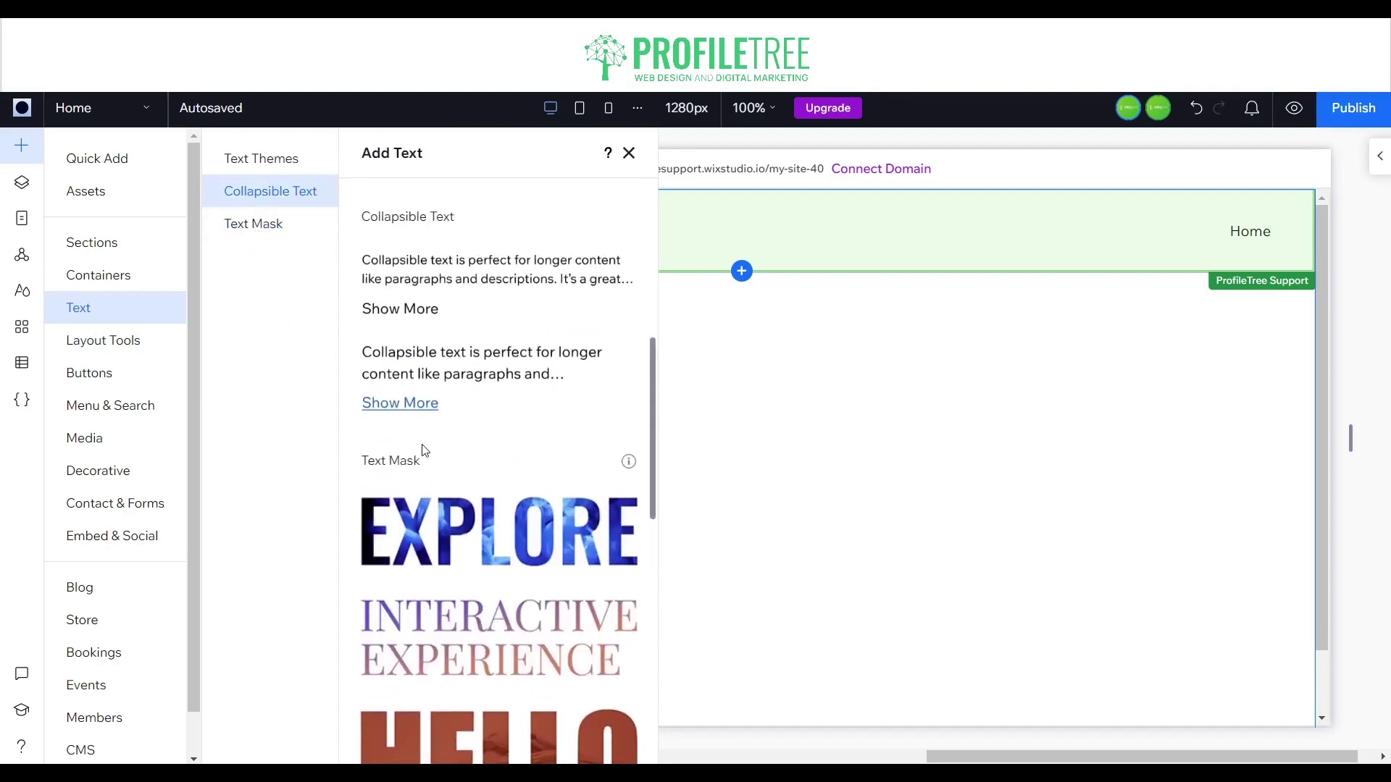
mouse_move(630, 467)
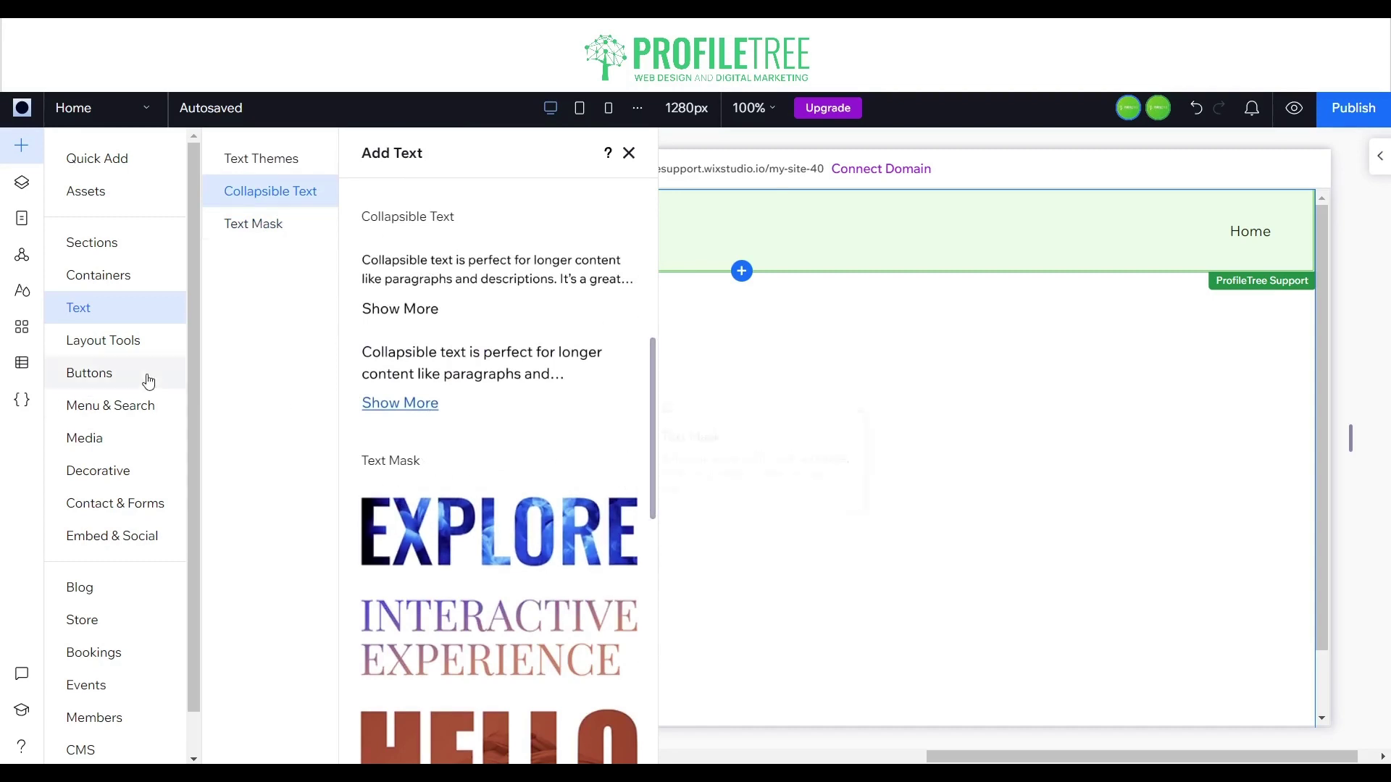
Step: View the section grid layouts offered among the layout tools
click(128, 346)
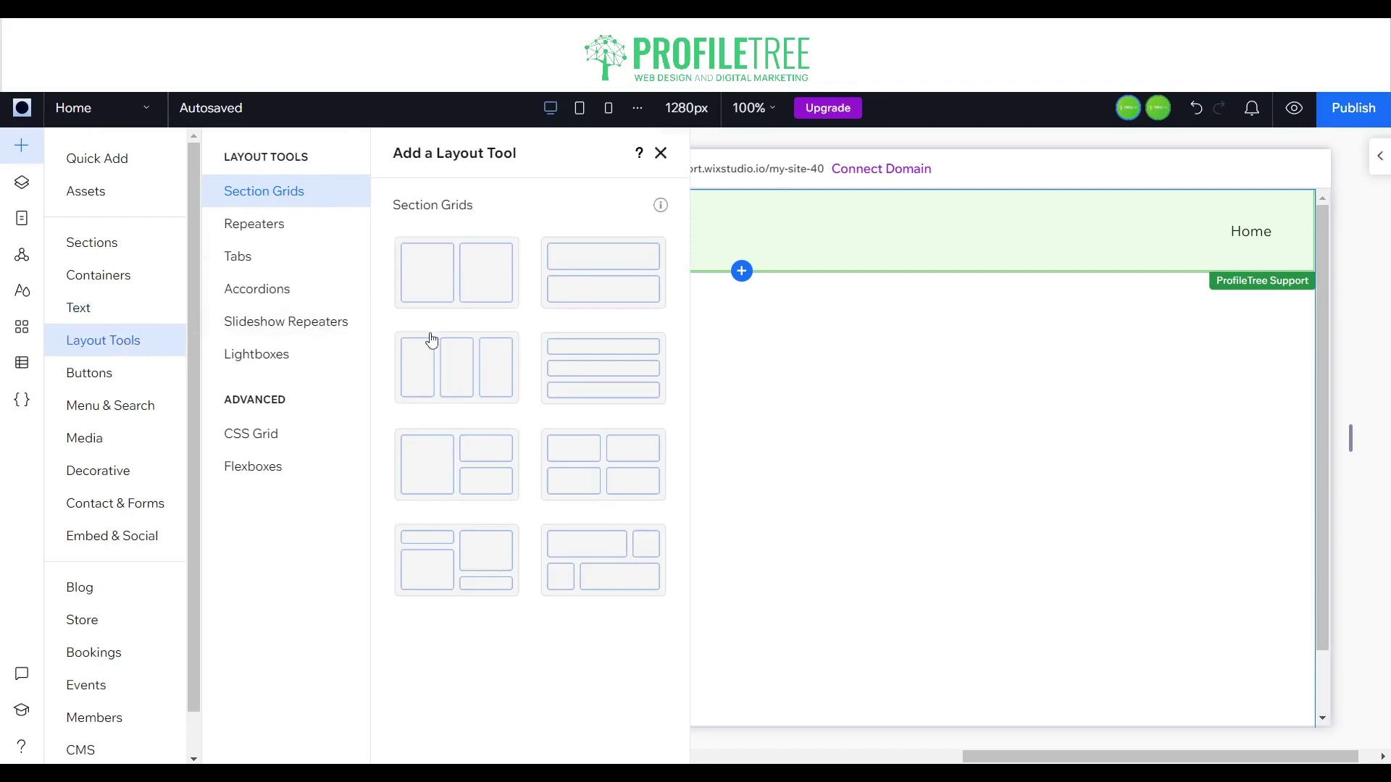
click(786, 375)
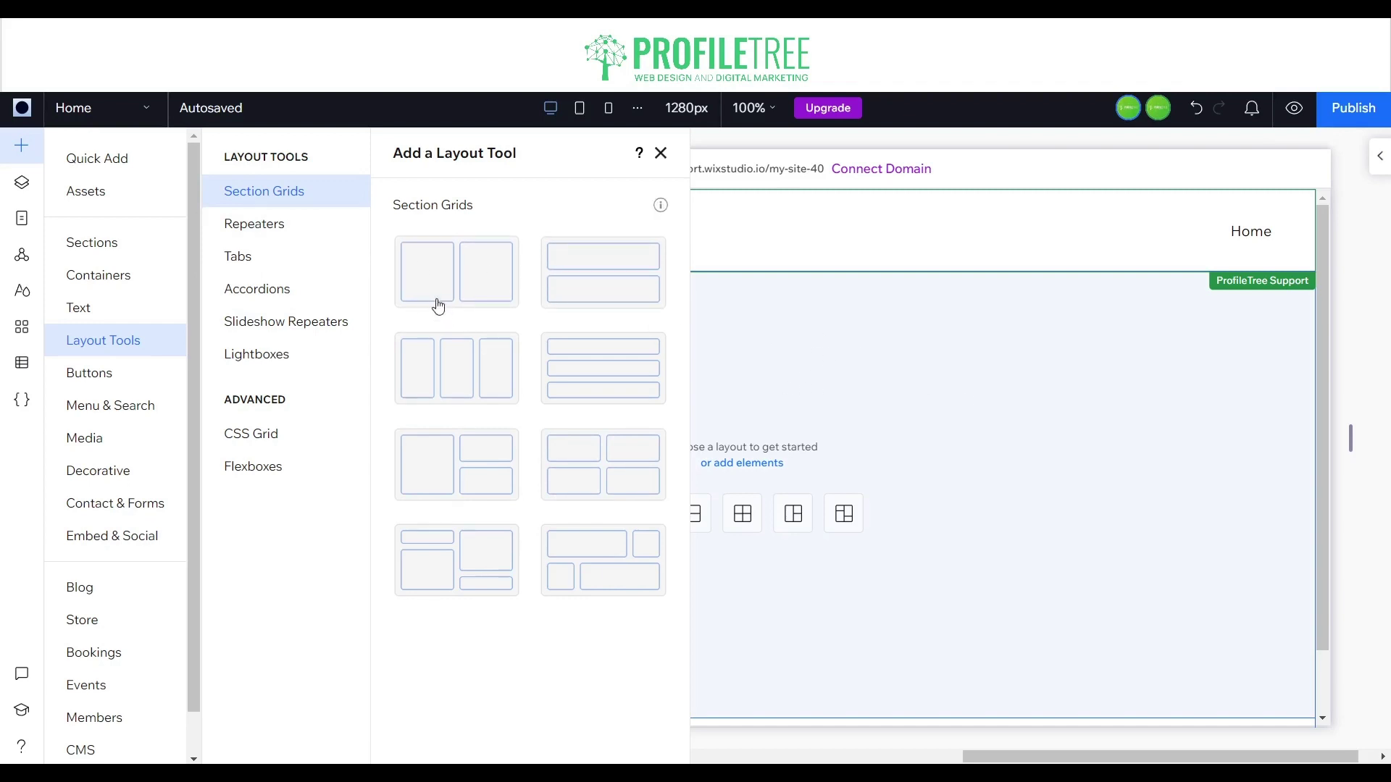
Step: View the available repeaters, and place the tabs element with Sets, New and Best sellers on the page below the header
click(282, 232)
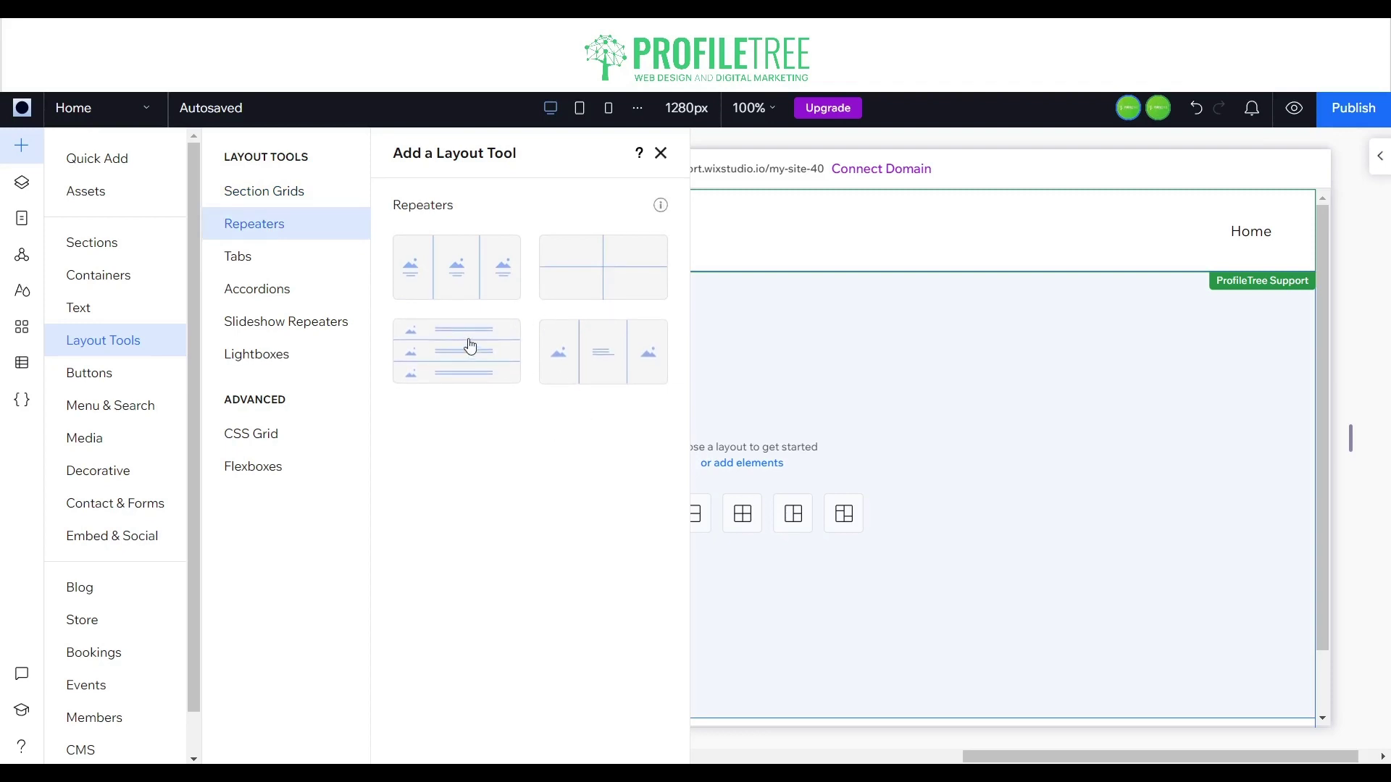
click(278, 268)
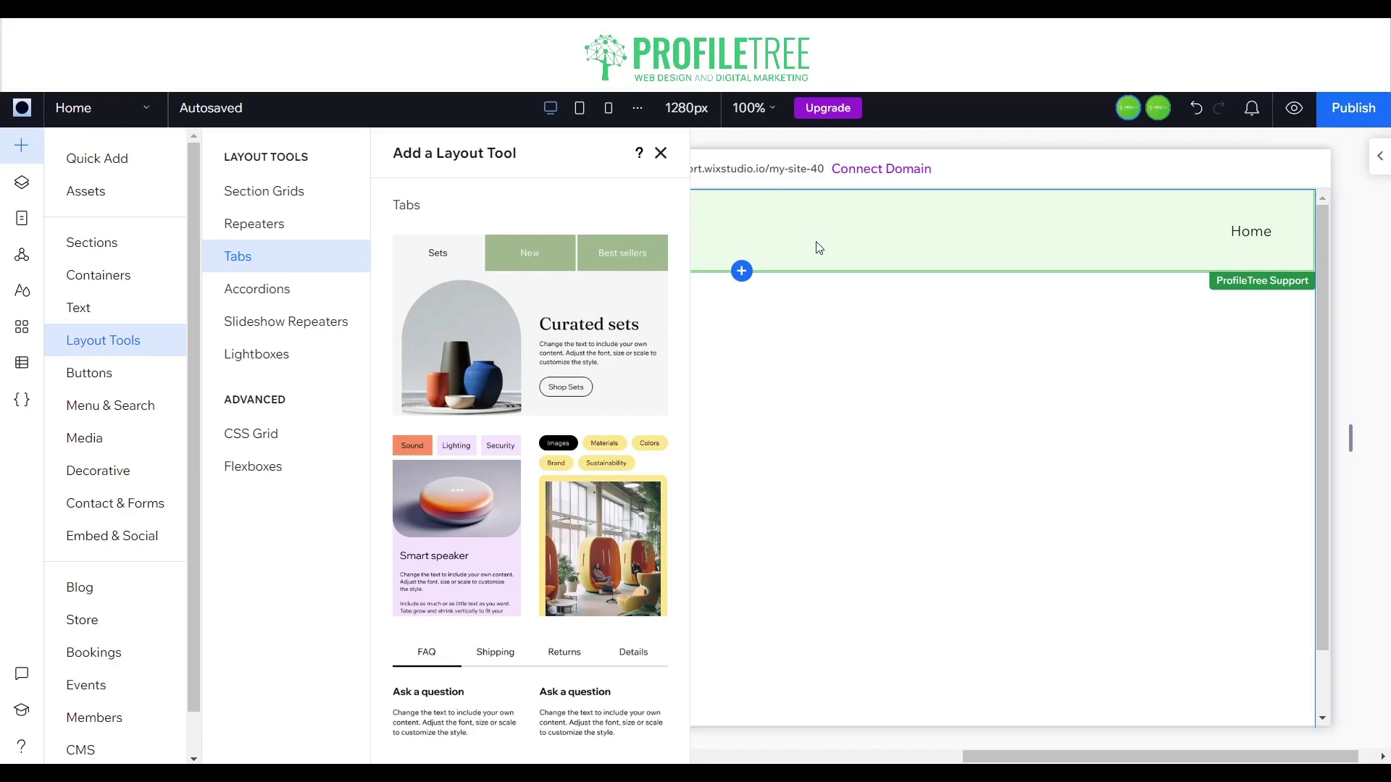
drag(559, 336, 916, 424)
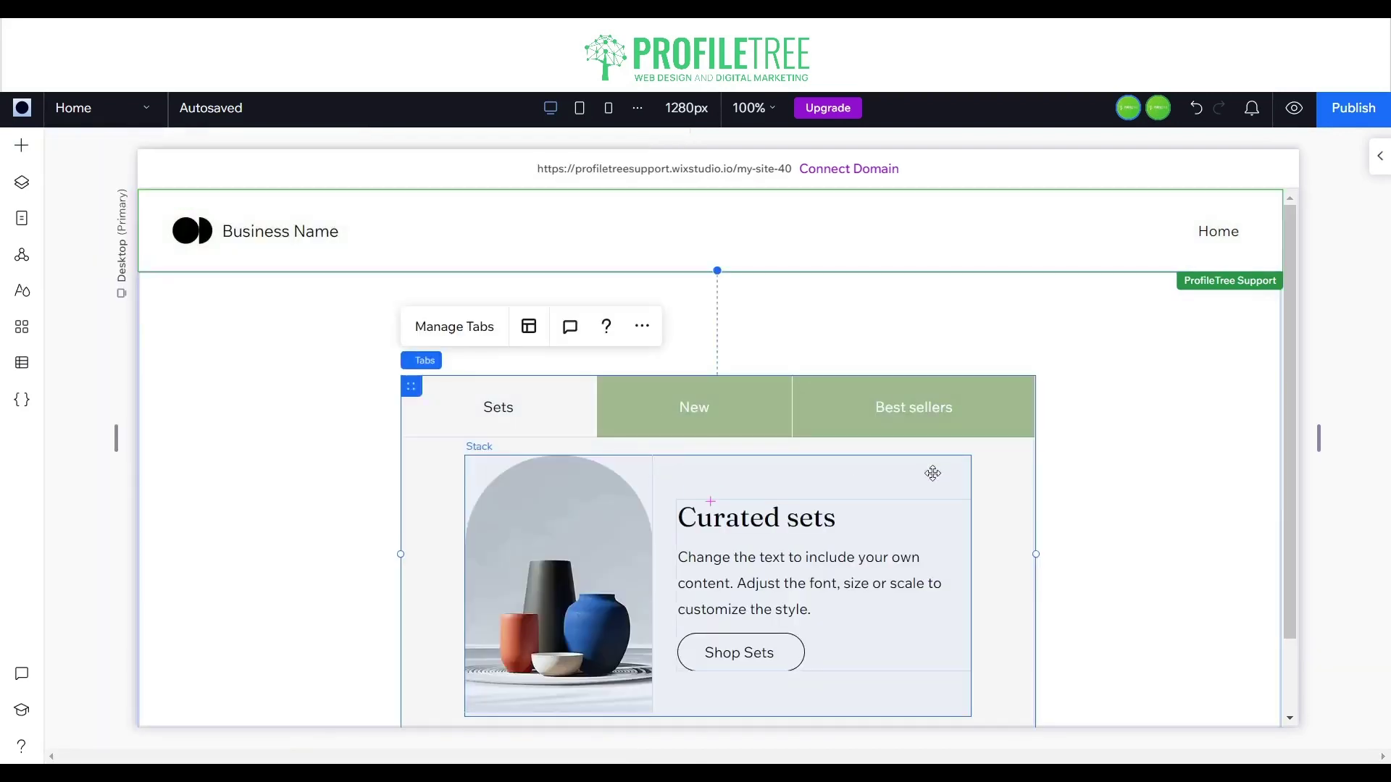
click(999, 482)
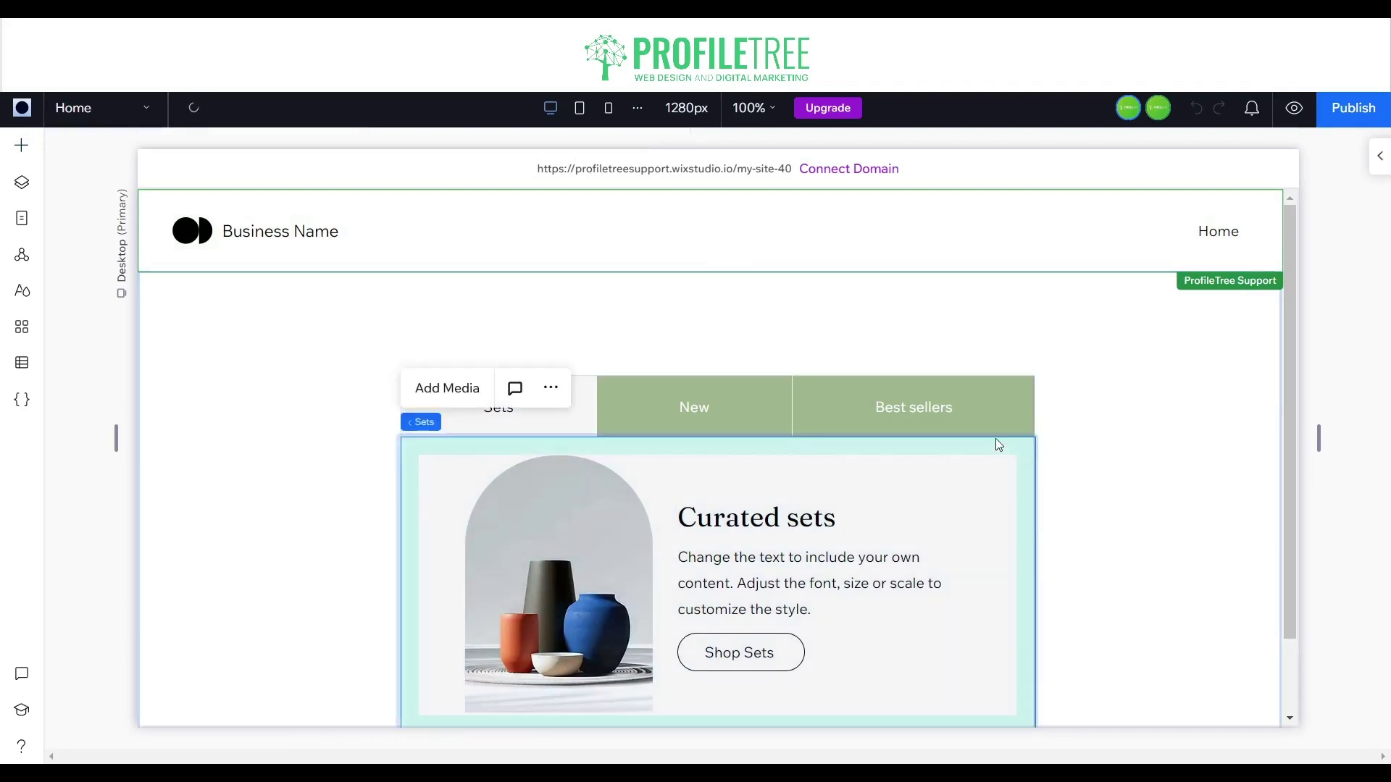
Step: Preview the site and switch between the Sets, New and Best sellers tabs to check how their content changes
click(1295, 109)
click(655, 430)
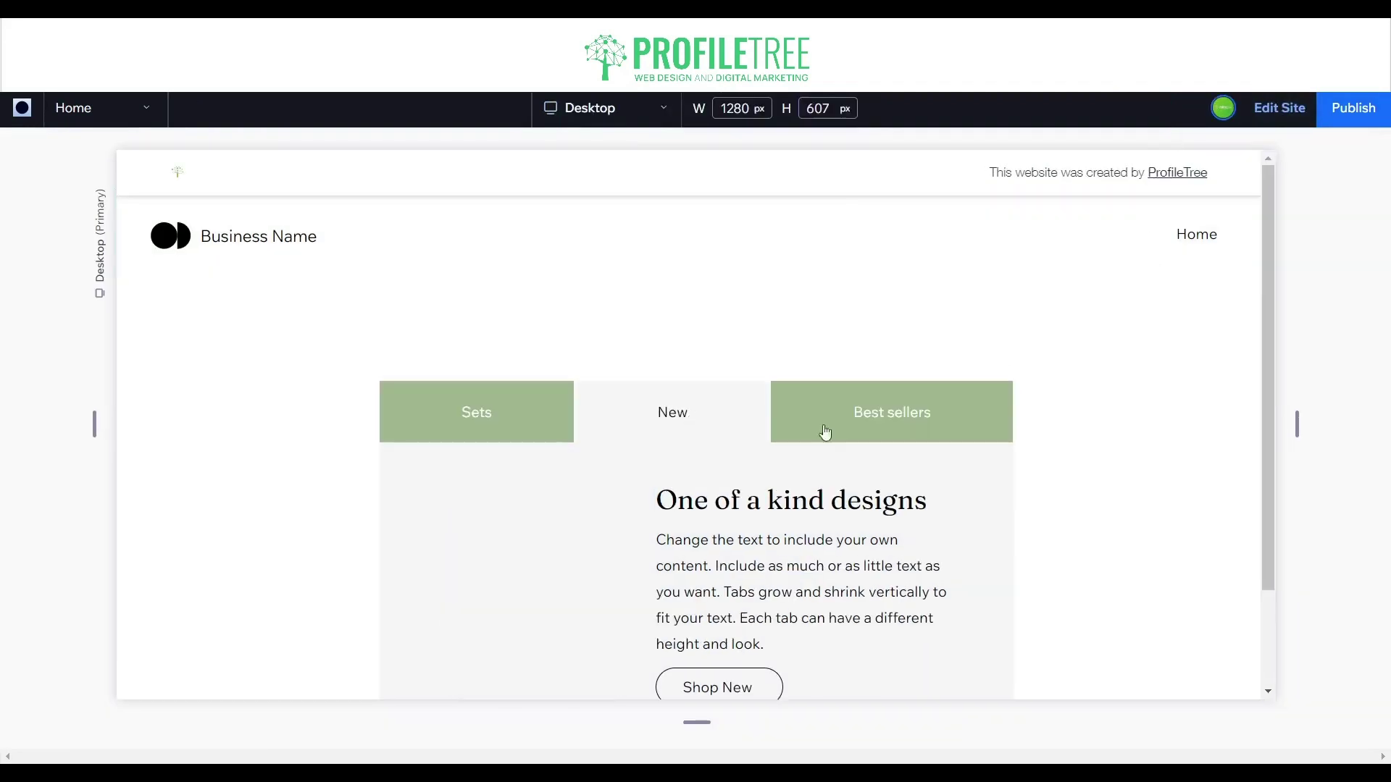
click(823, 434)
click(599, 420)
click(507, 419)
click(667, 425)
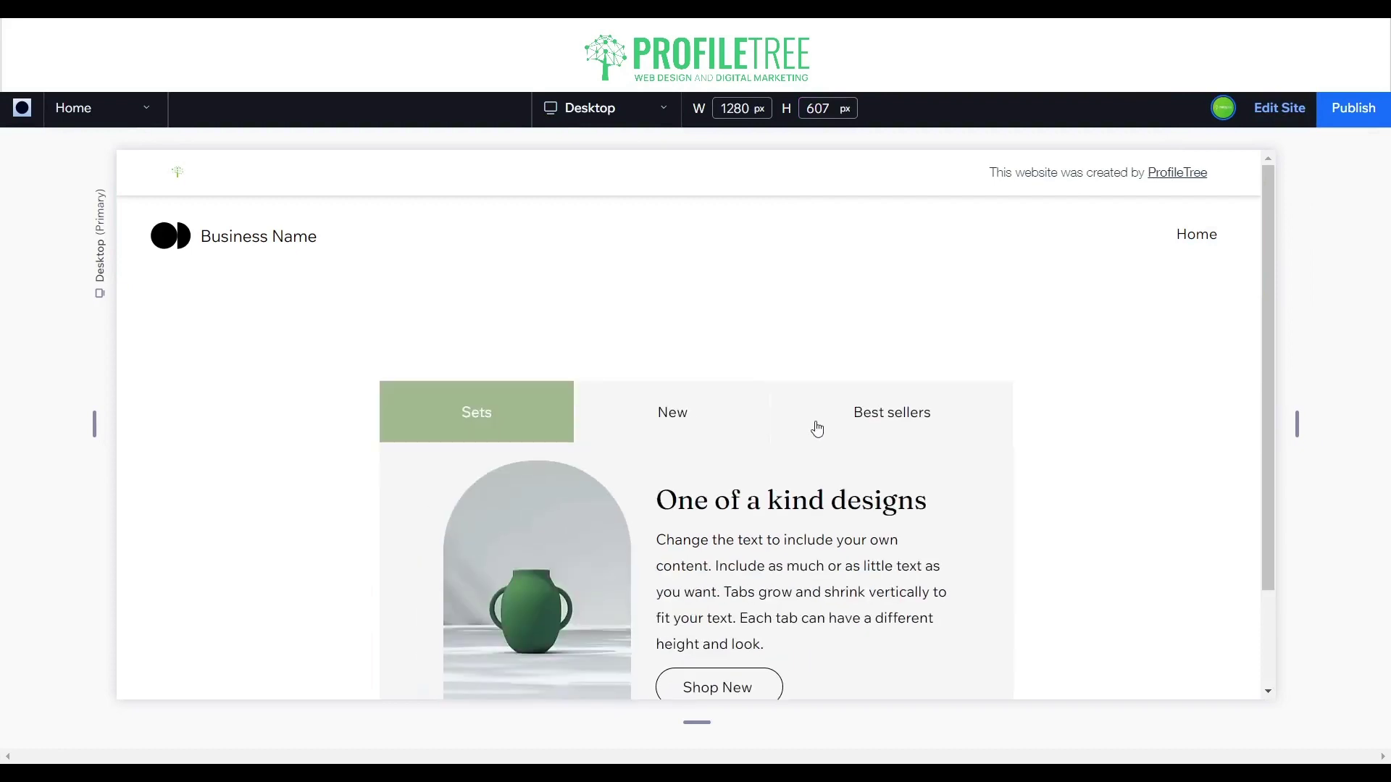
click(817, 426)
Step: Return to the editor, dismissing the publish prompt, and undo the addition of the tabs element
click(1297, 116)
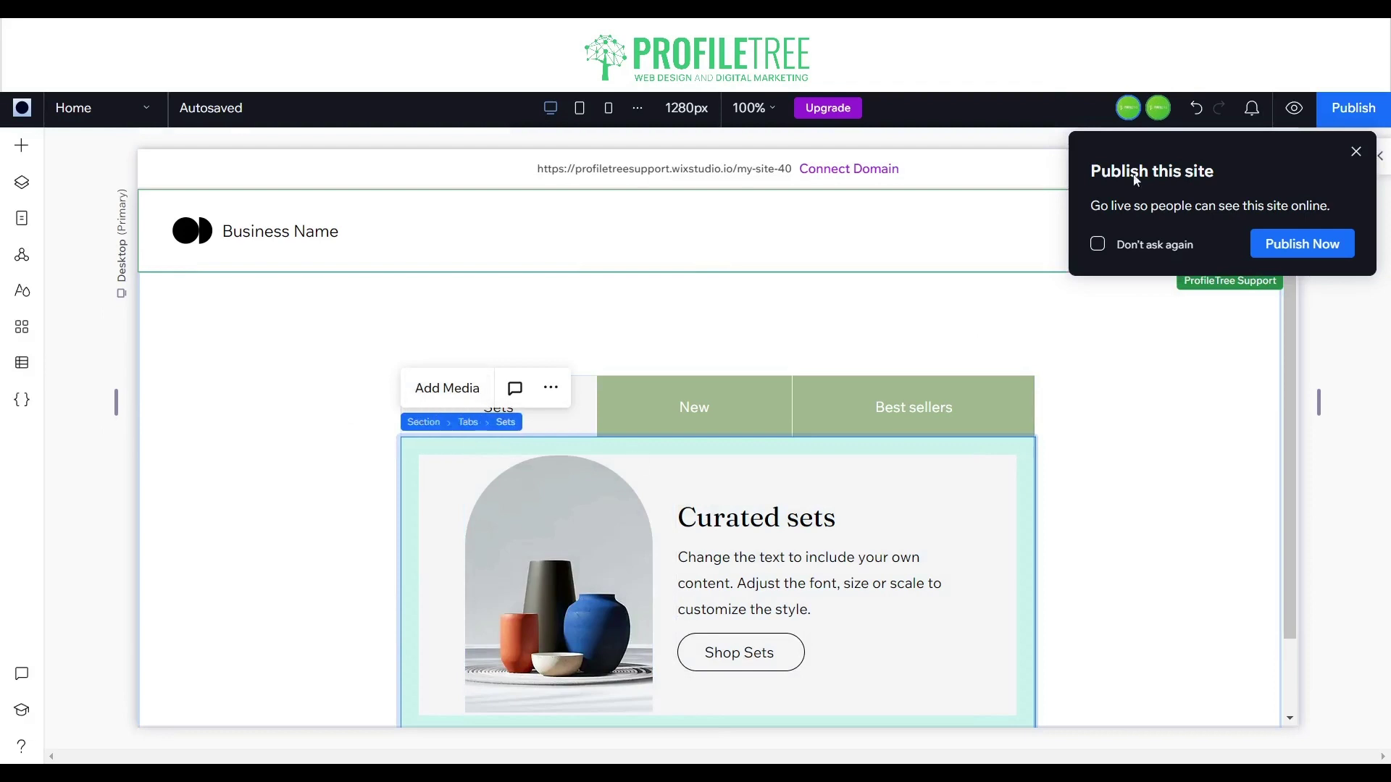
click(1197, 108)
click(1353, 152)
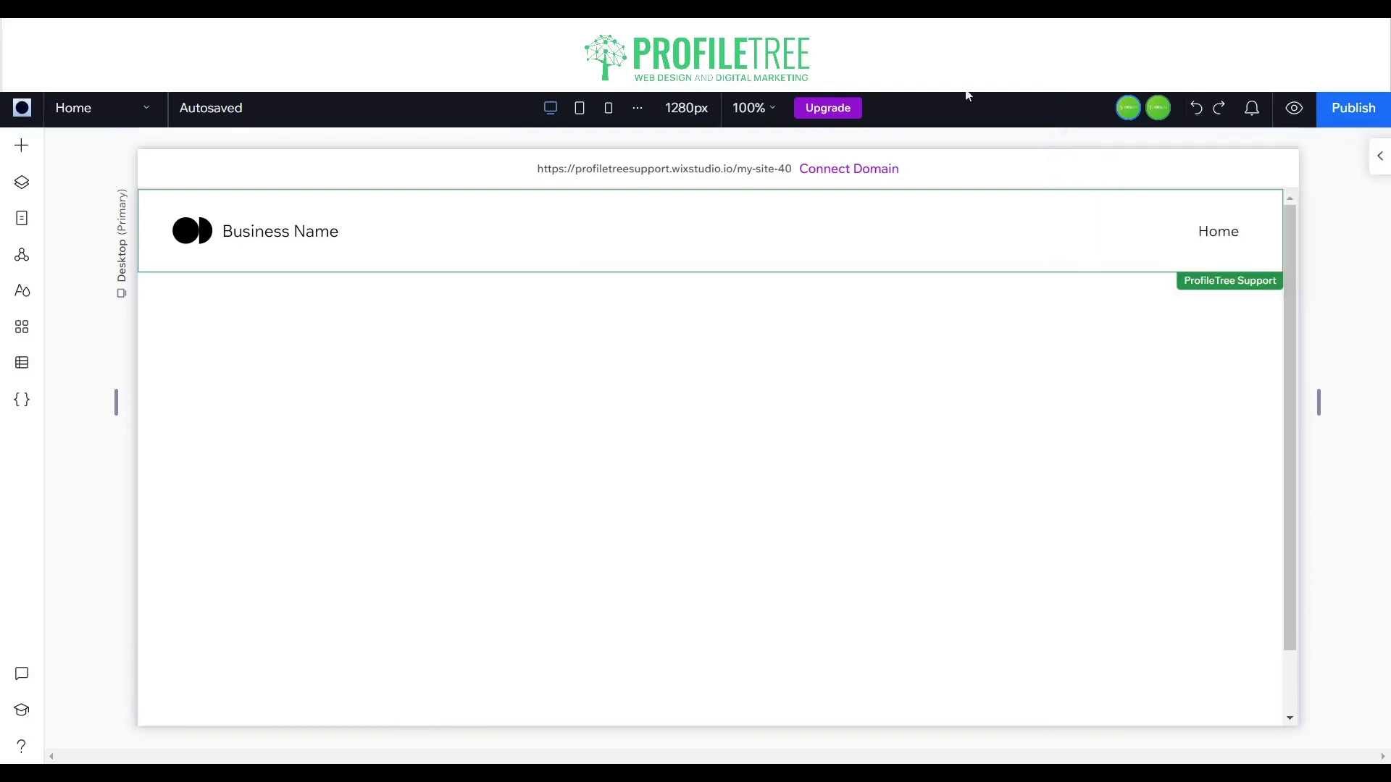
Step: Browse the accordion and slideshow repeater designs among the layout tools
click(22, 146)
click(261, 289)
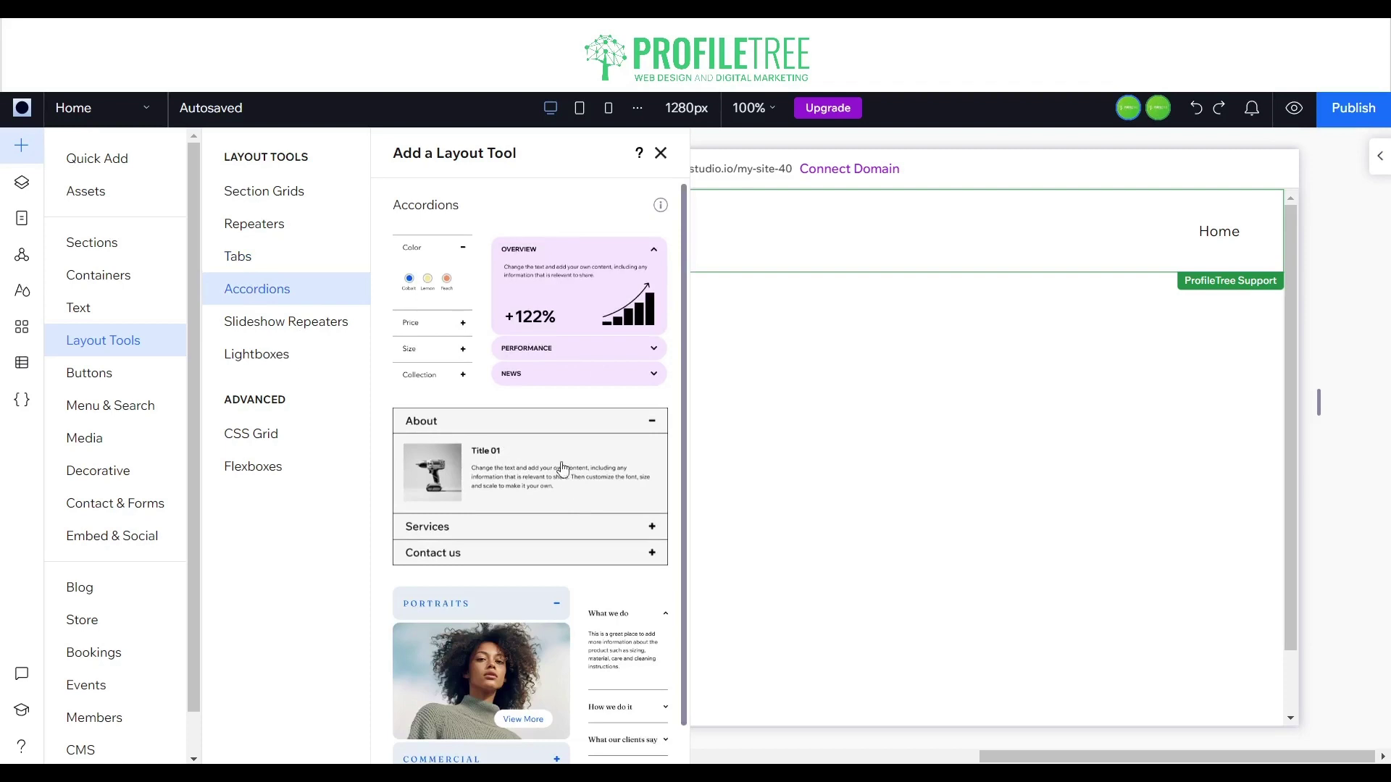
scroll(558, 449, down, 1)
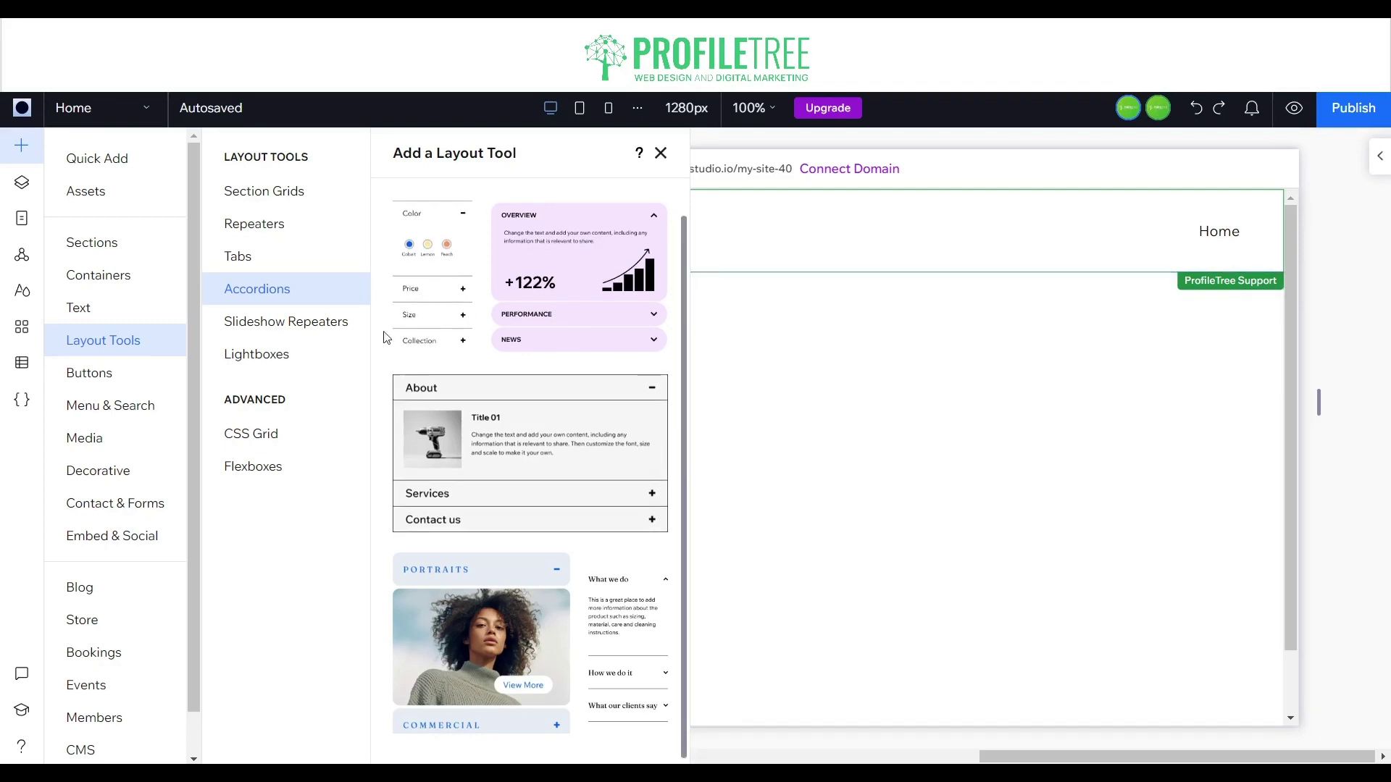
click(281, 322)
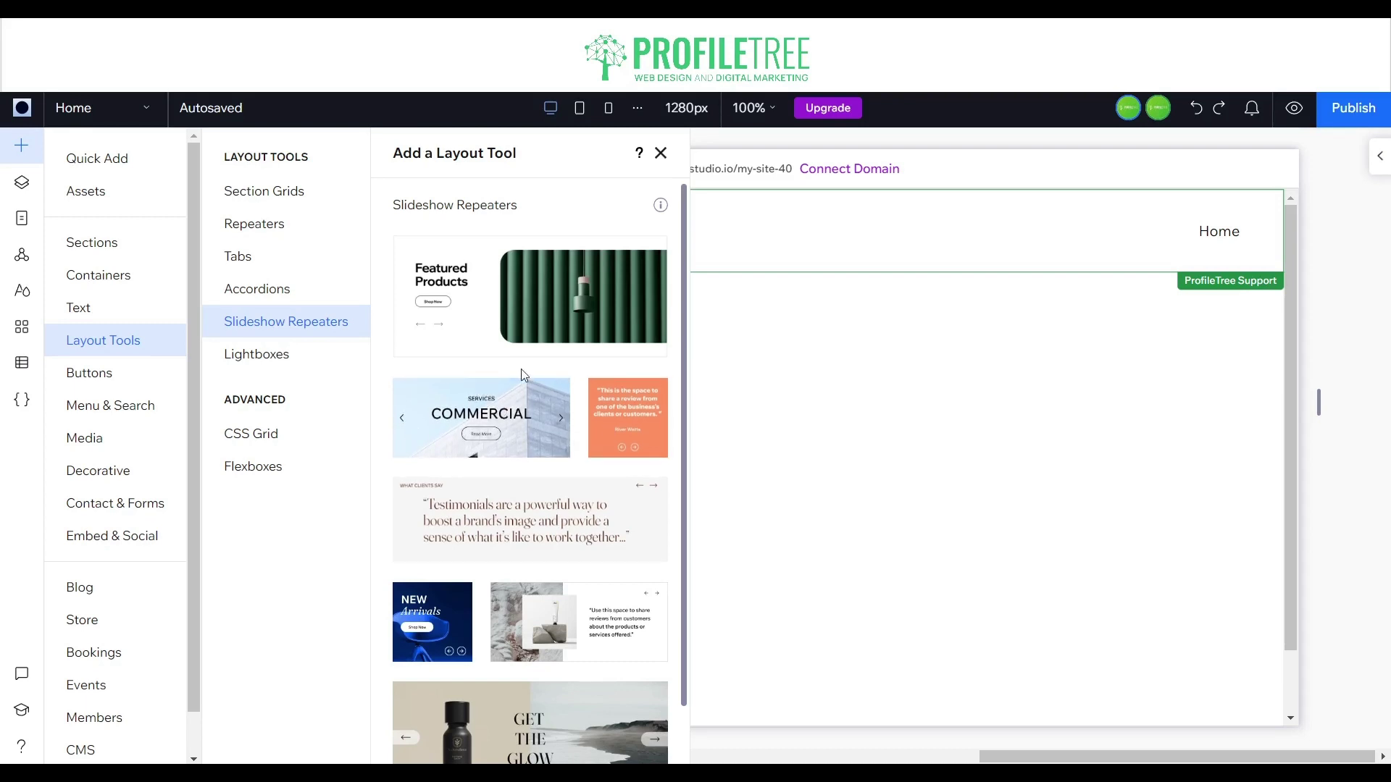
Step: Browse the lightbox designs that can be added to the site
click(284, 355)
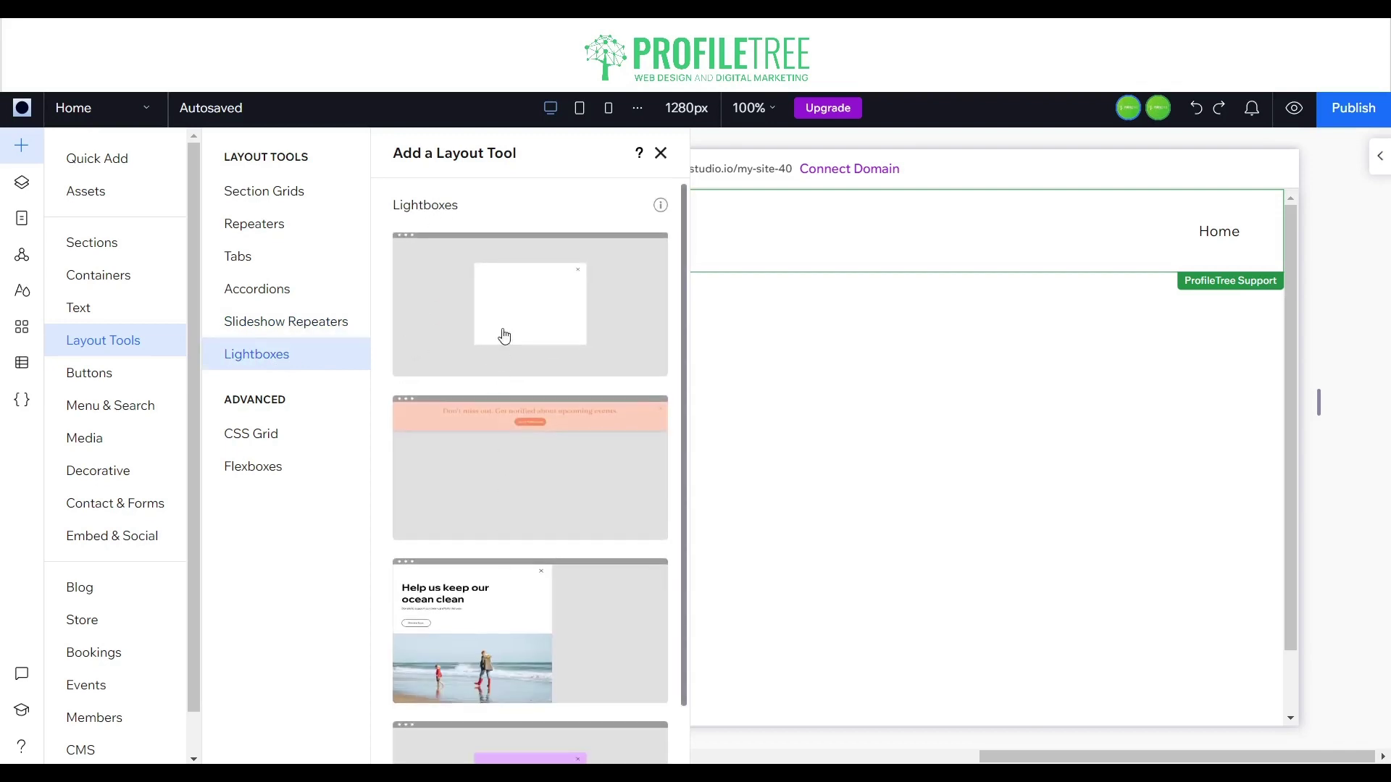
scroll(525, 445, down, 4)
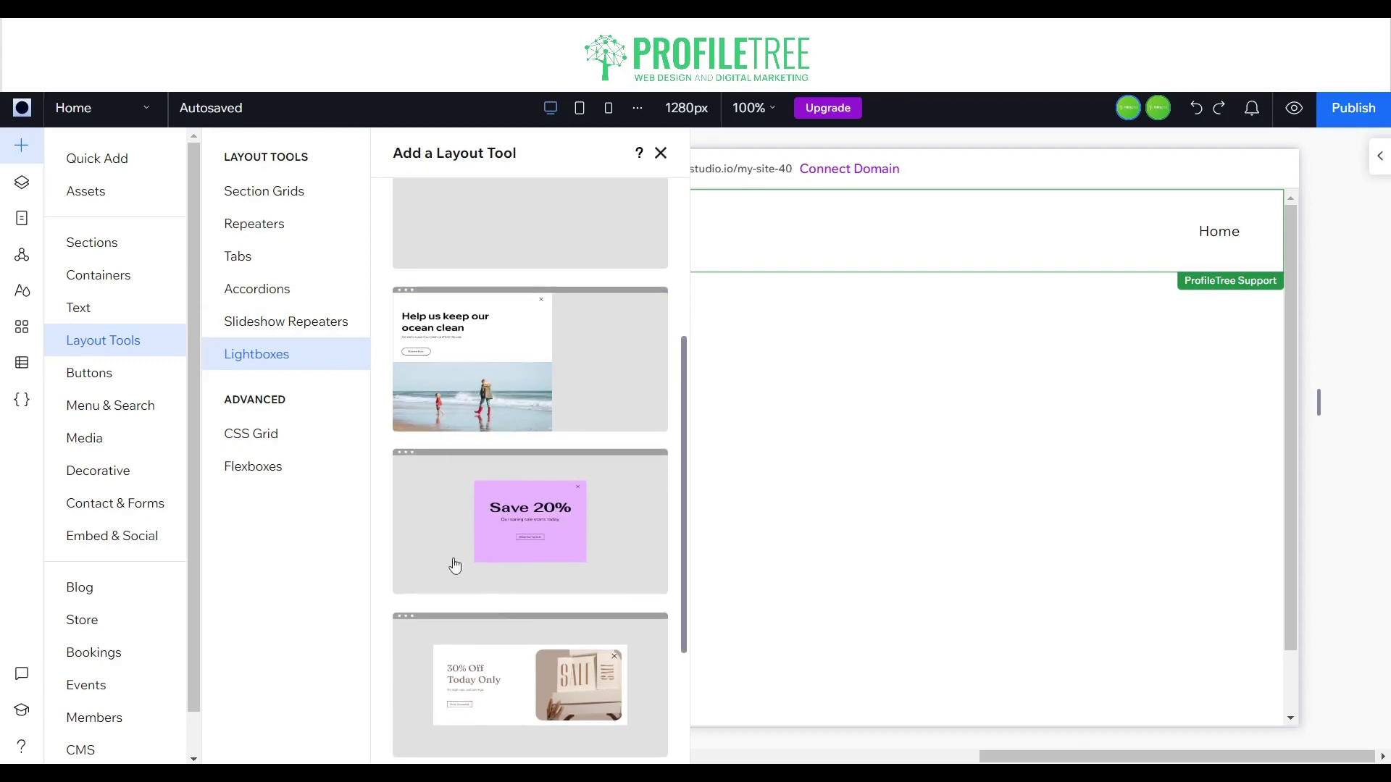
scroll(592, 587, down, 1)
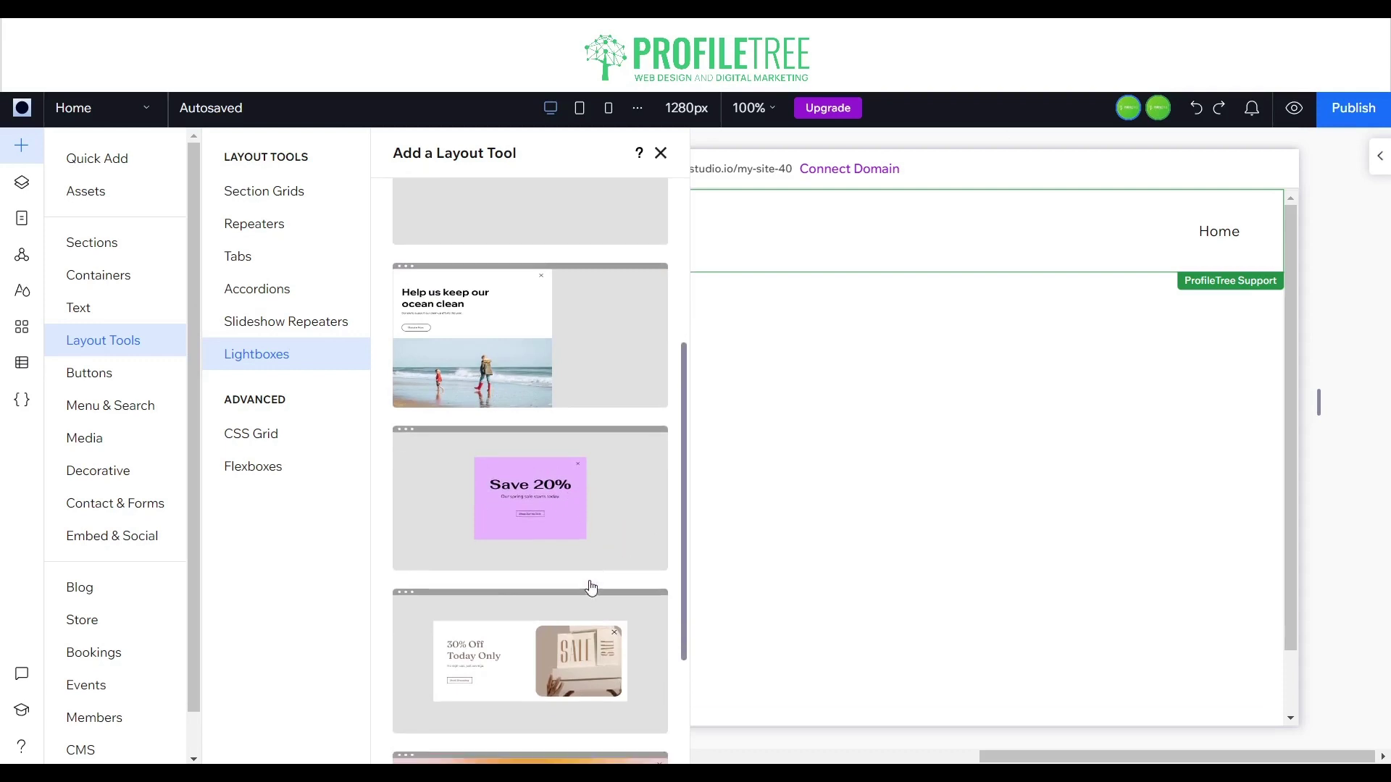
scroll(592, 587, down, 2)
scroll(574, 403, up, 7)
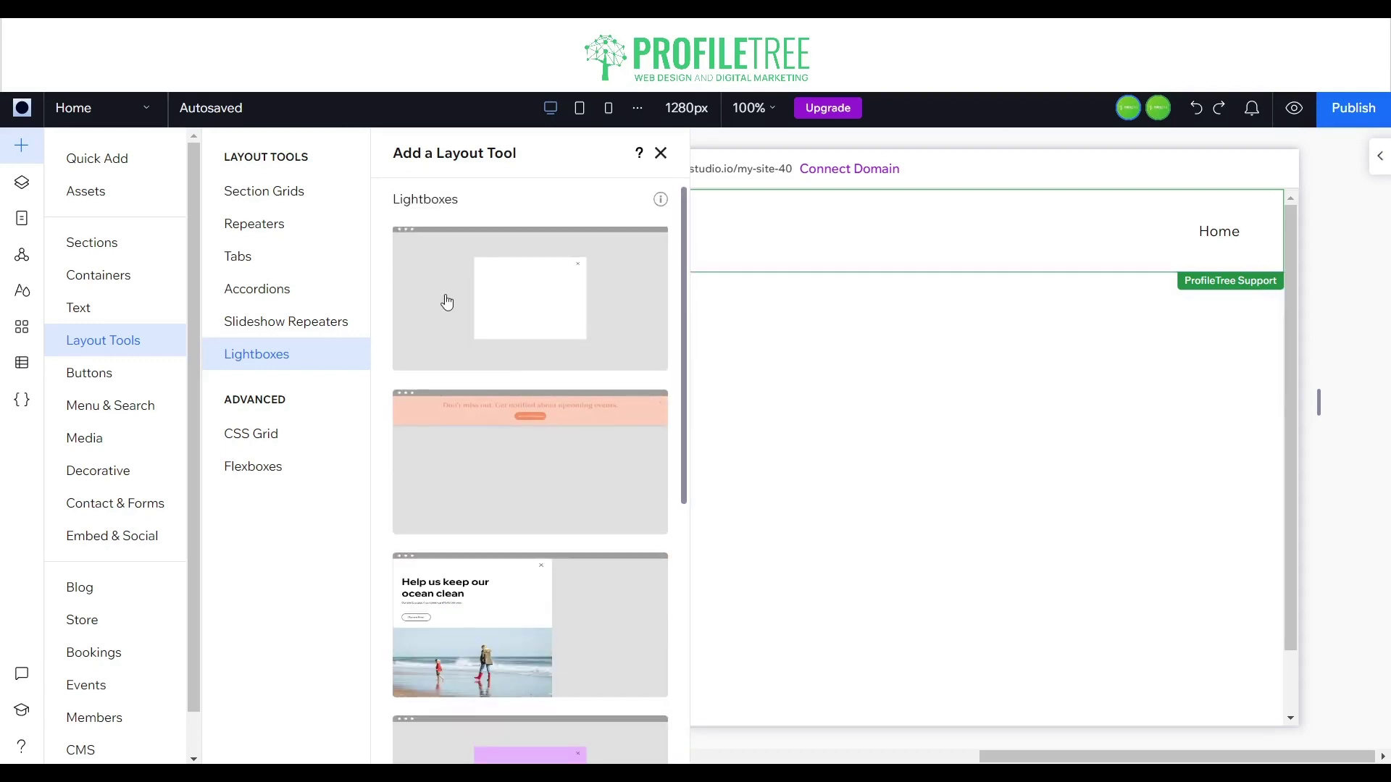
Step: View the advanced CSS grid and flexbox layouts, and the basic and styled buttons that can be added
click(295, 444)
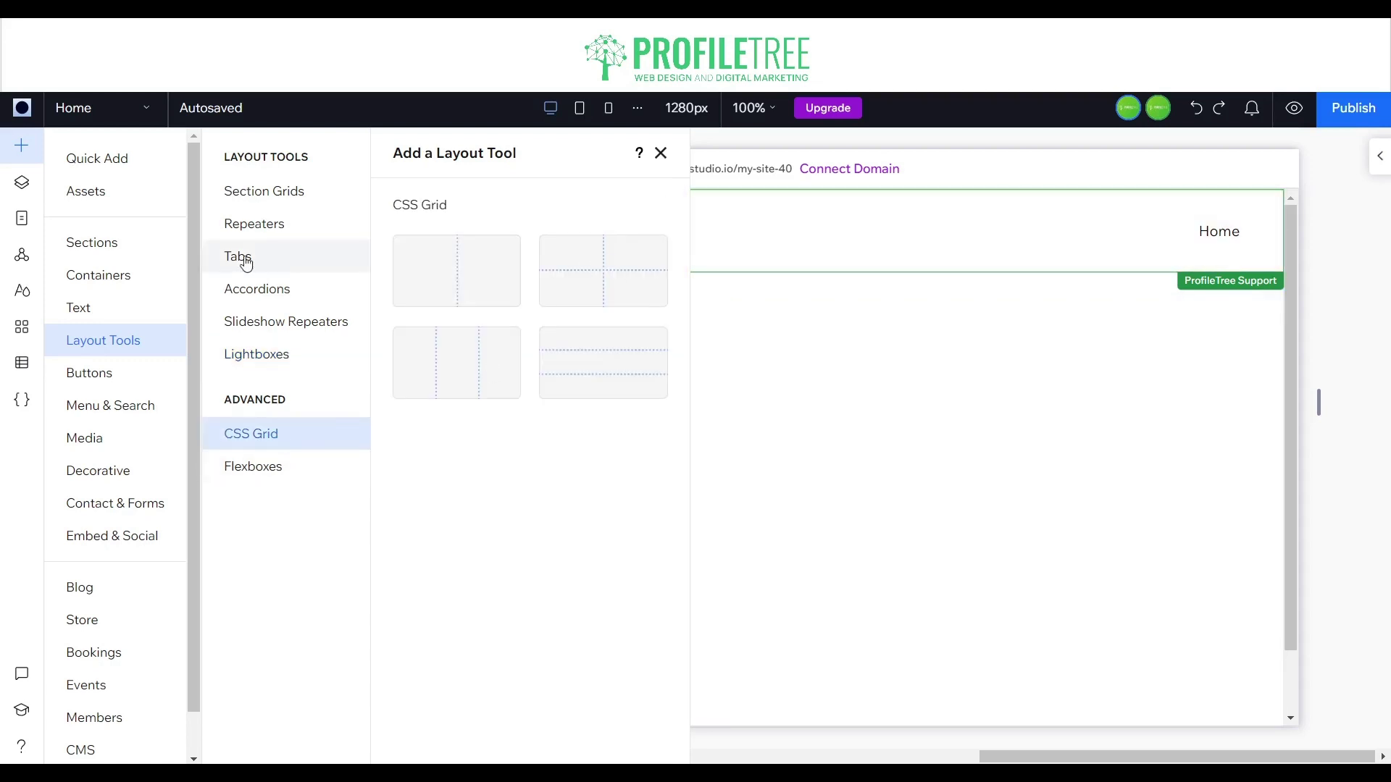
click(279, 481)
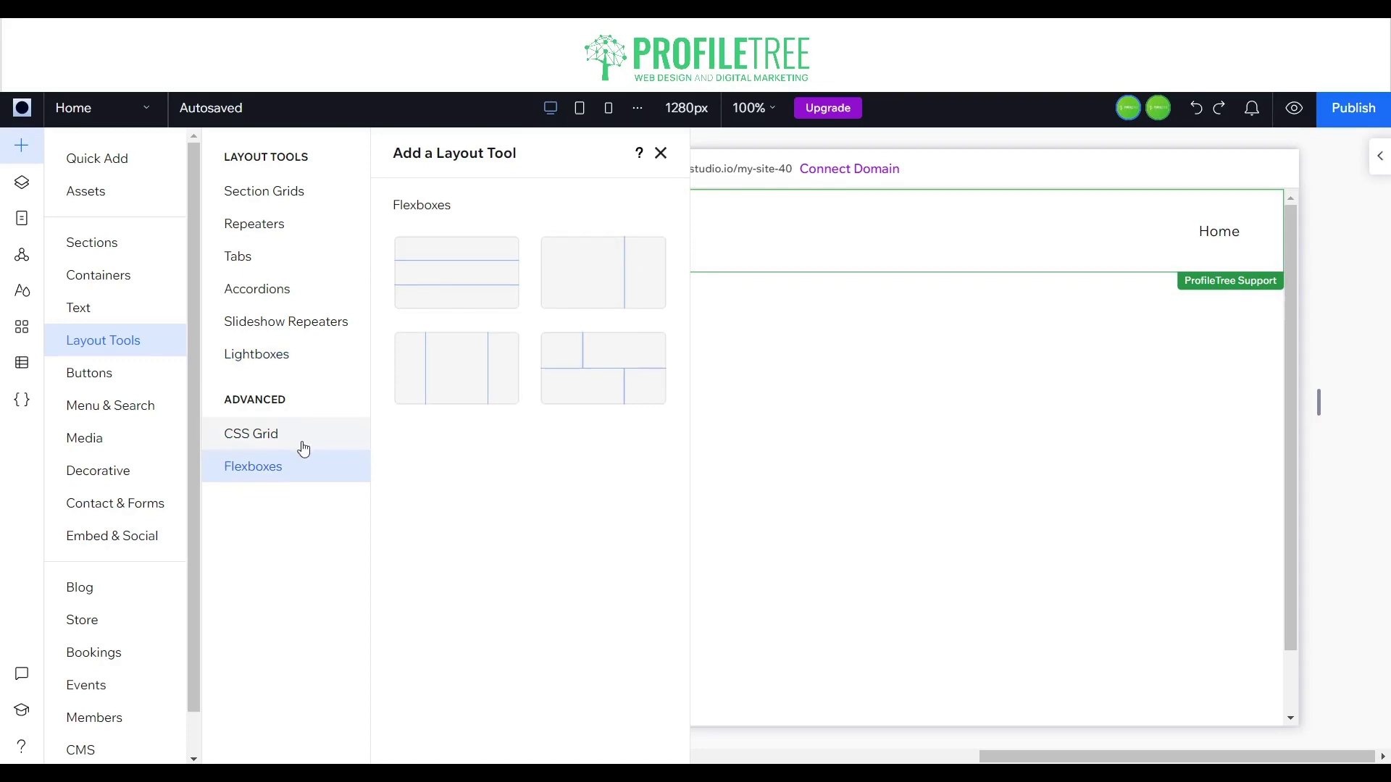
click(303, 443)
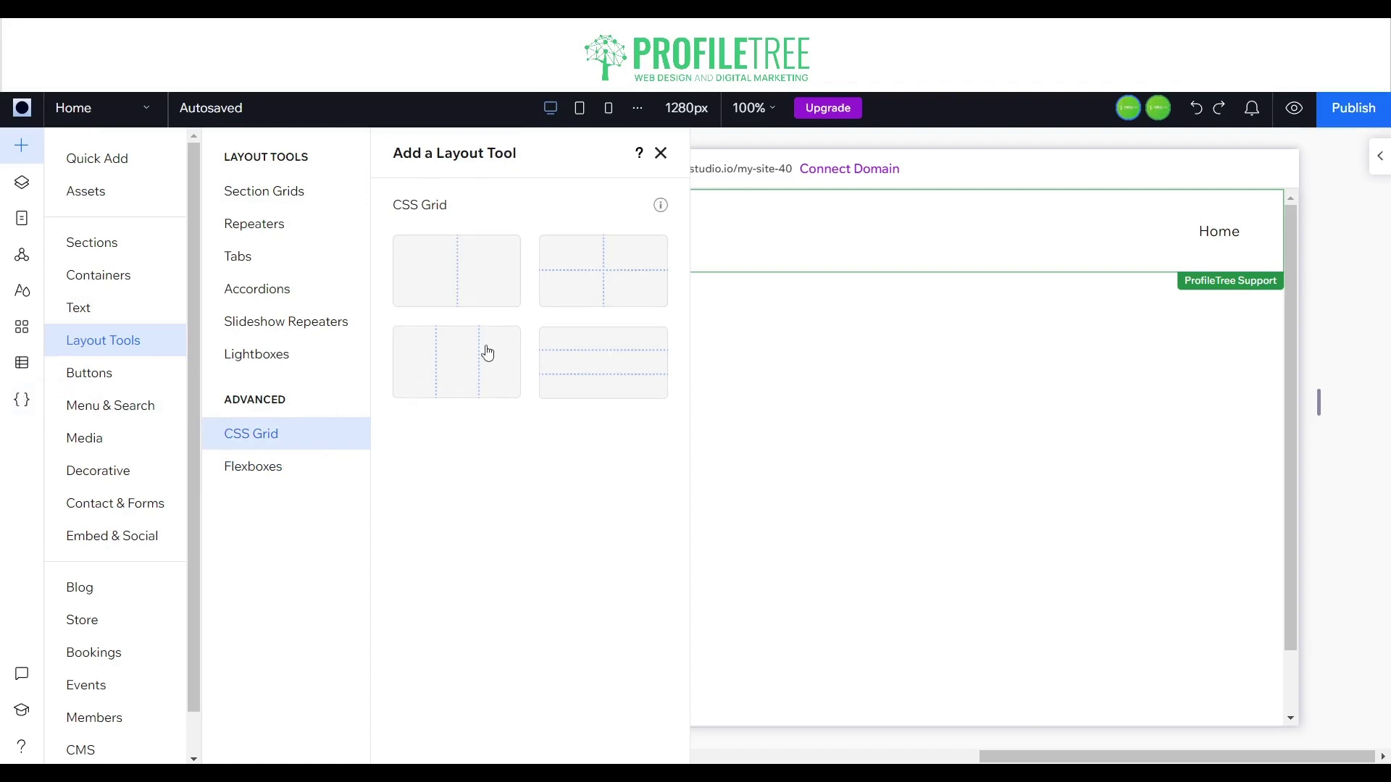
click(115, 371)
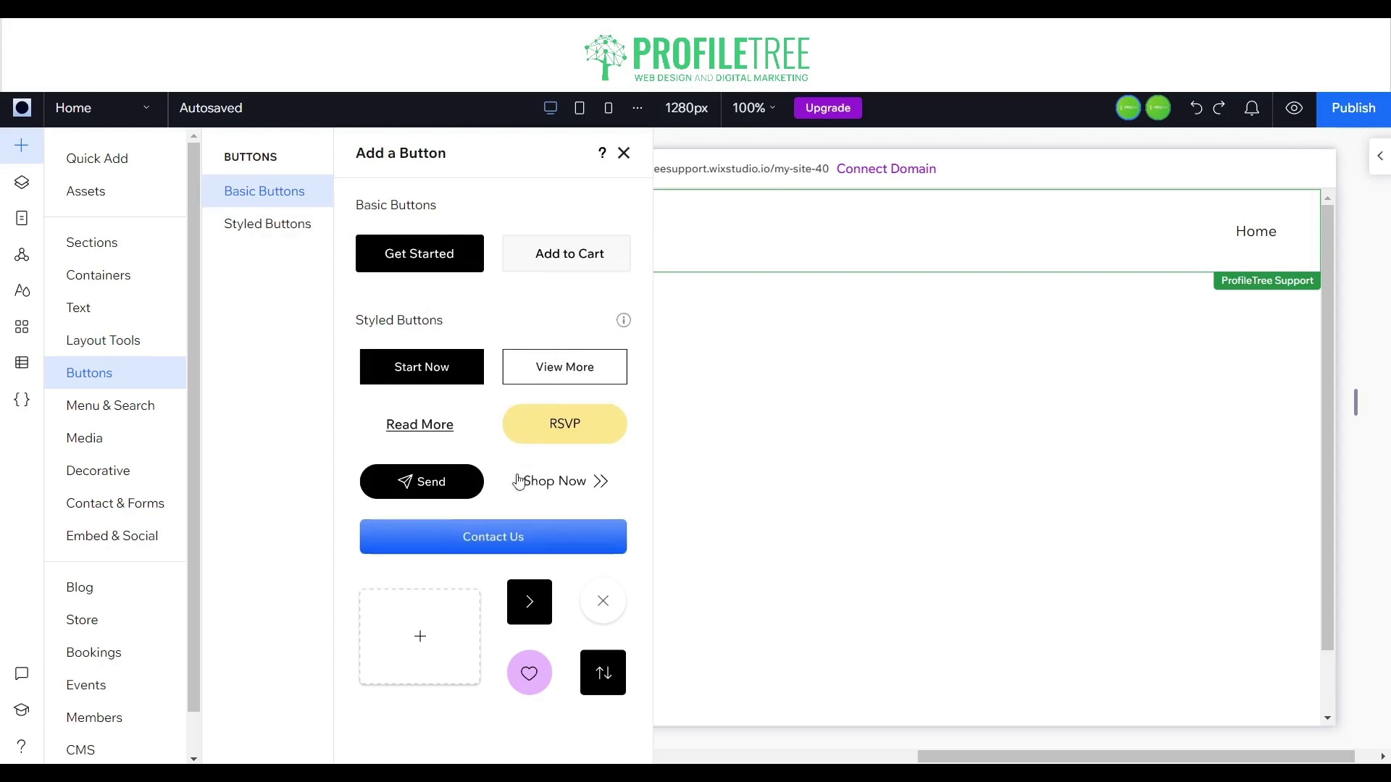
click(257, 217)
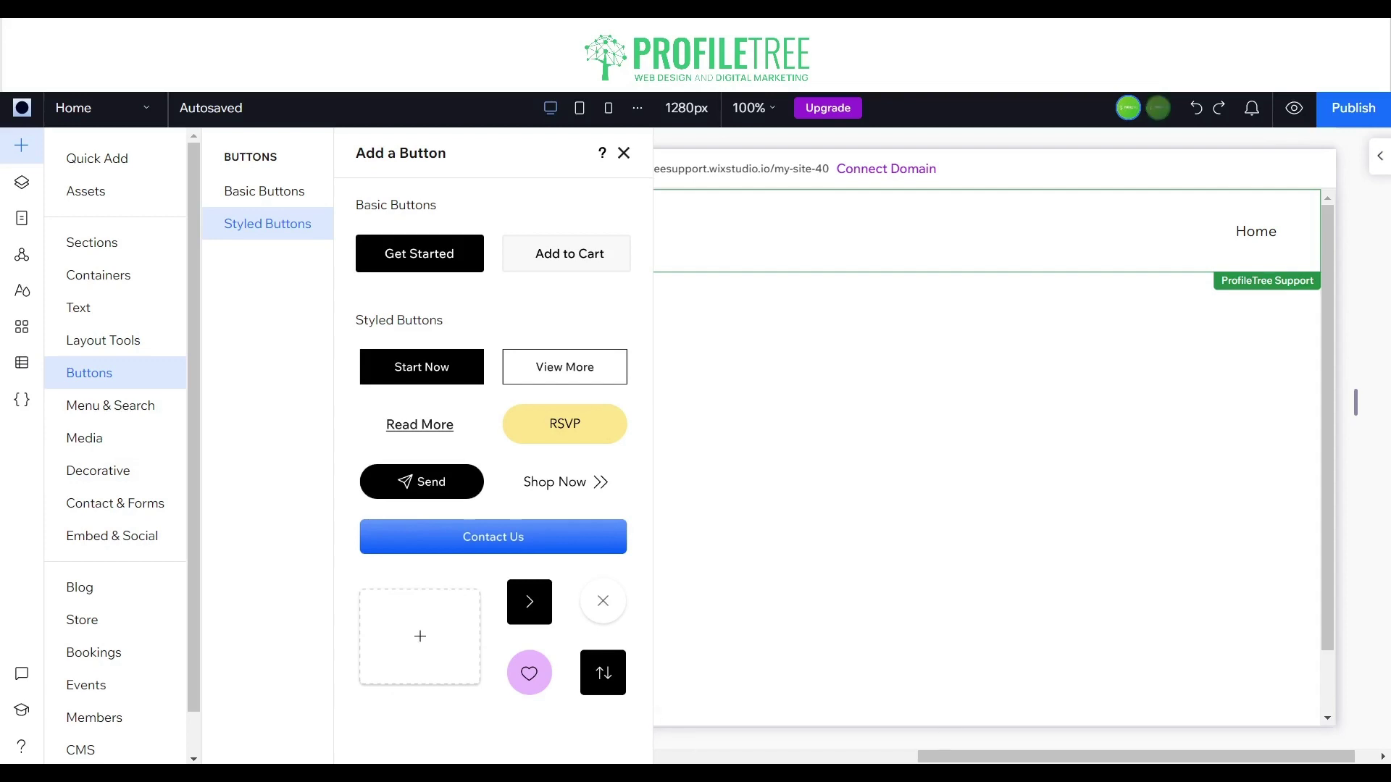
Step: Browse the navigation elements, covering horizontal, vertical, anchor and hamburger menus as well as the site search
click(127, 410)
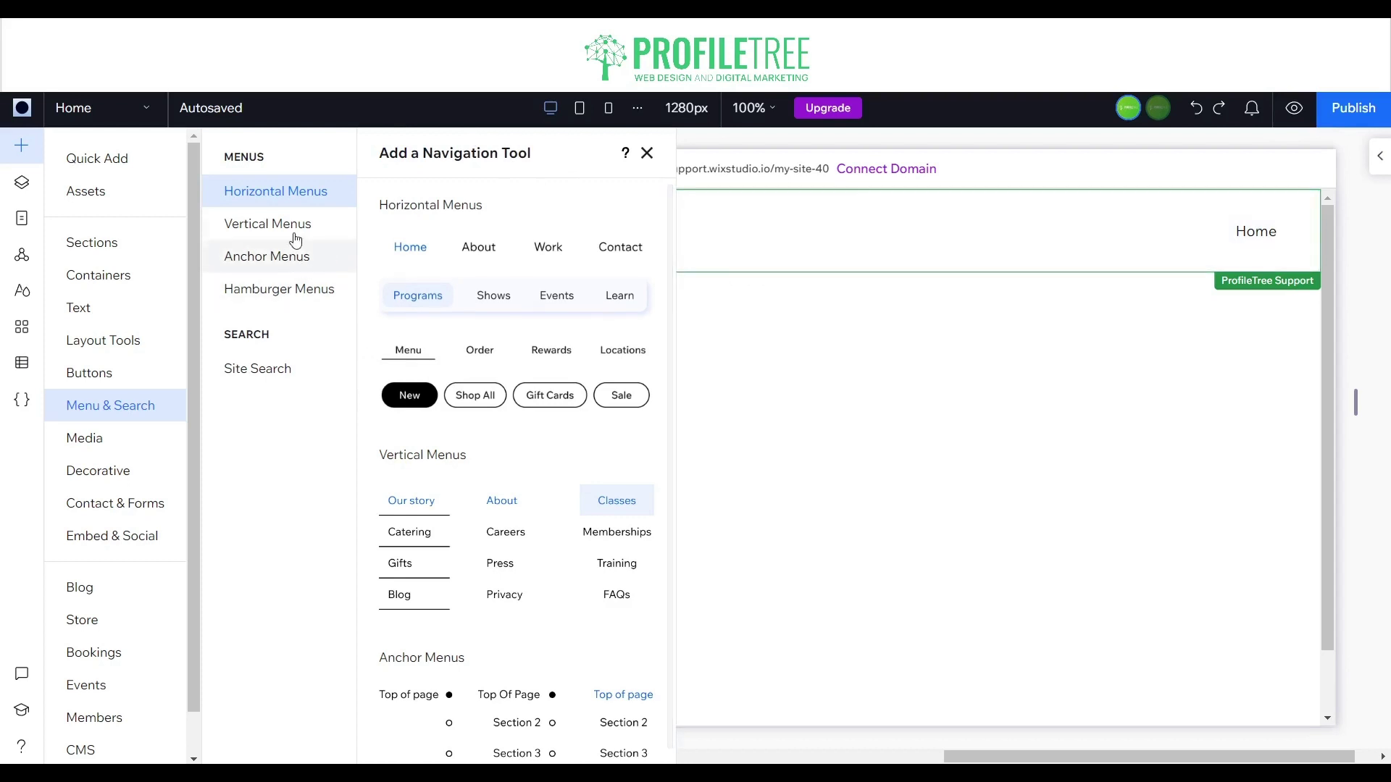
click(271, 231)
scroll(447, 230, down, 1)
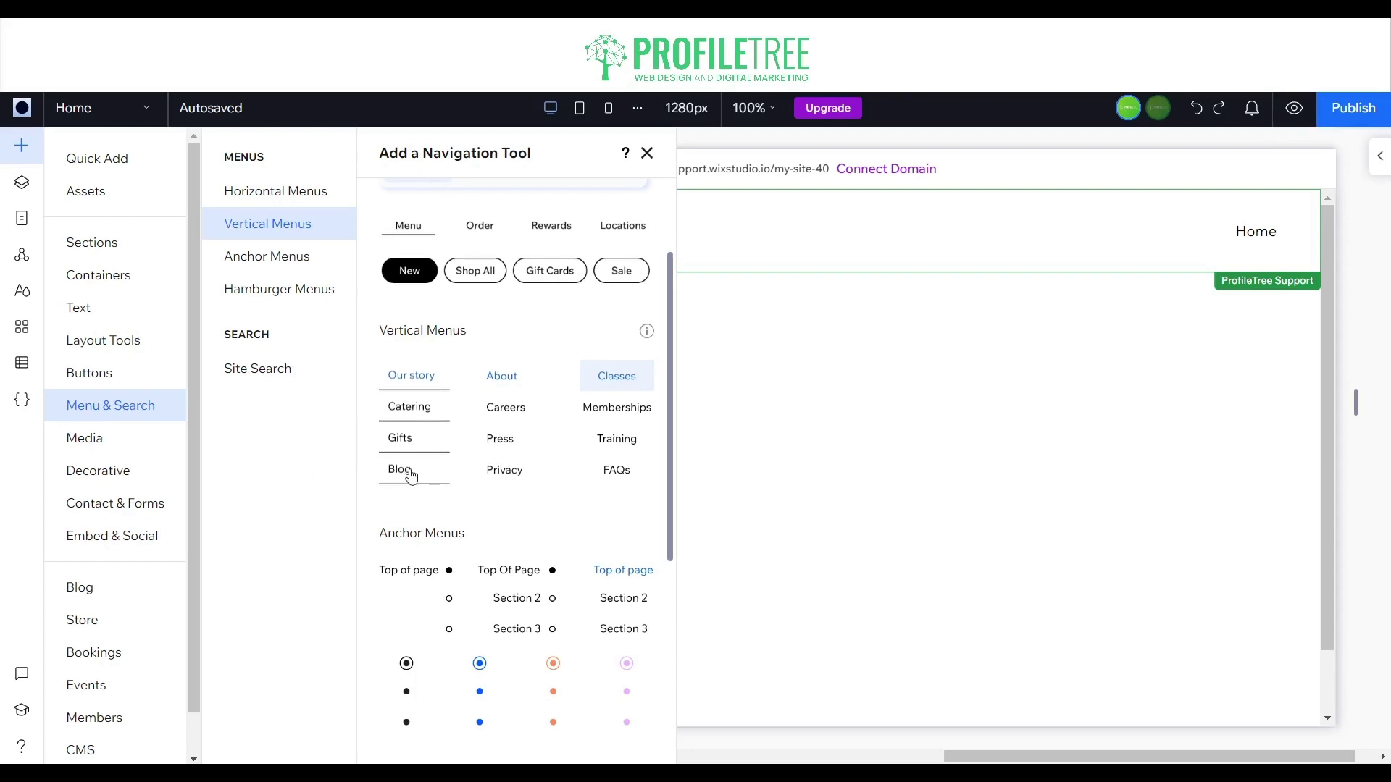
click(262, 257)
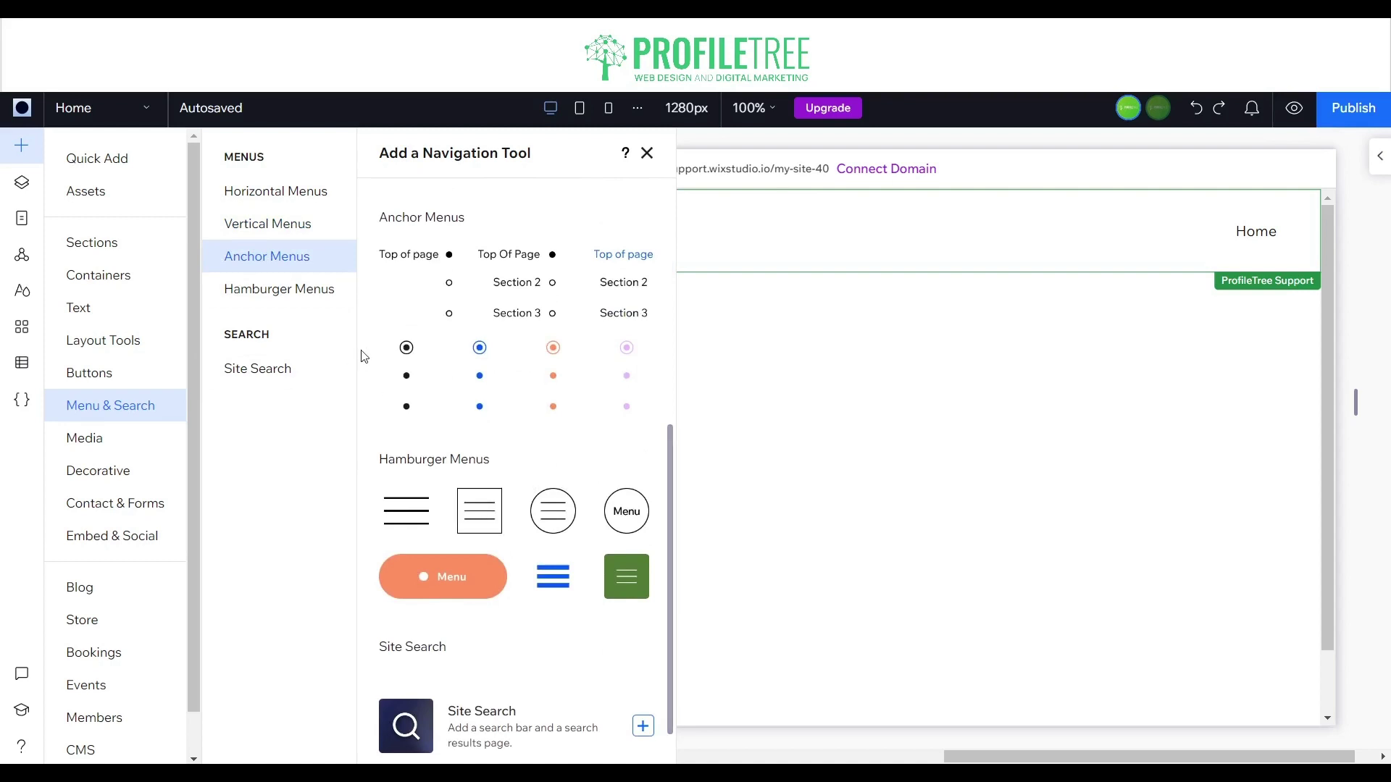
click(303, 297)
click(274, 371)
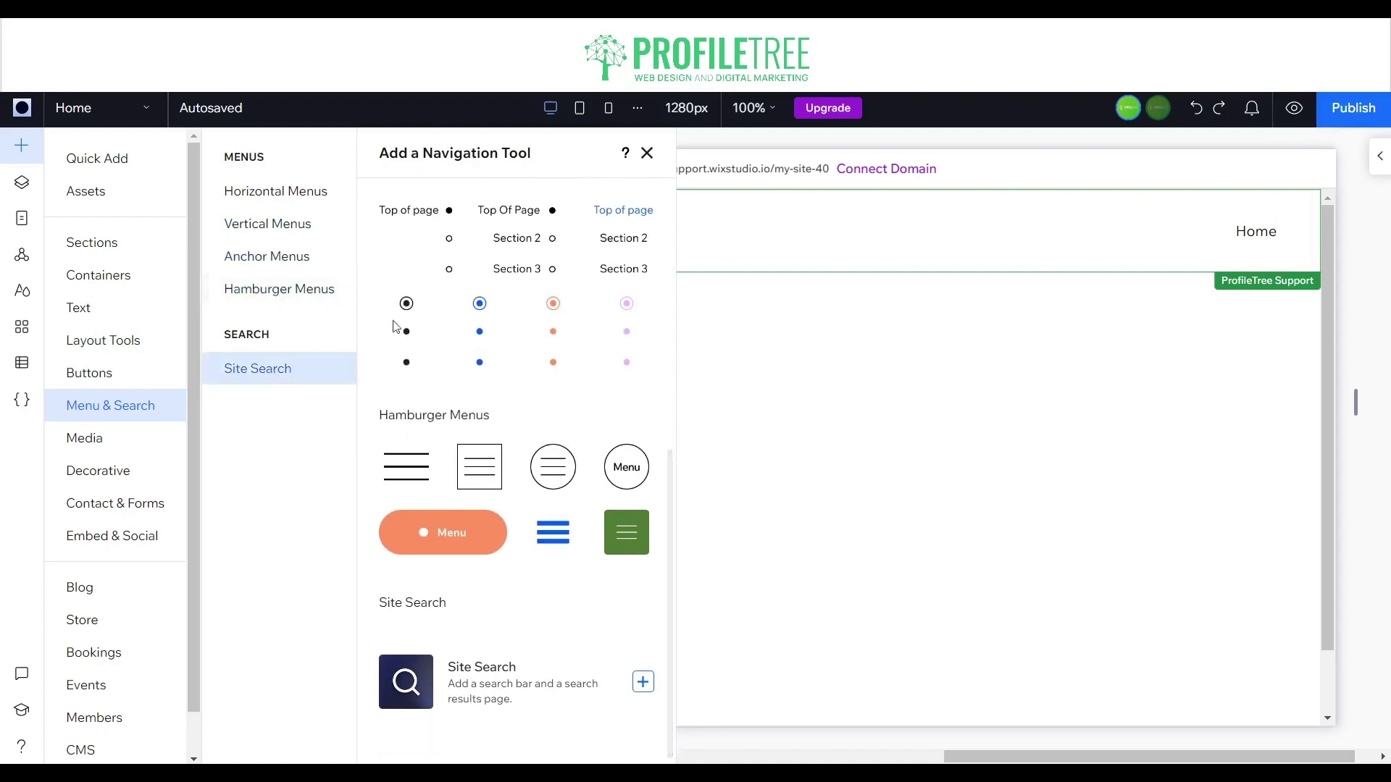
Step: Browse the single-image media options and the decorative elements, covering basic shapes, character art and text masks
click(86, 438)
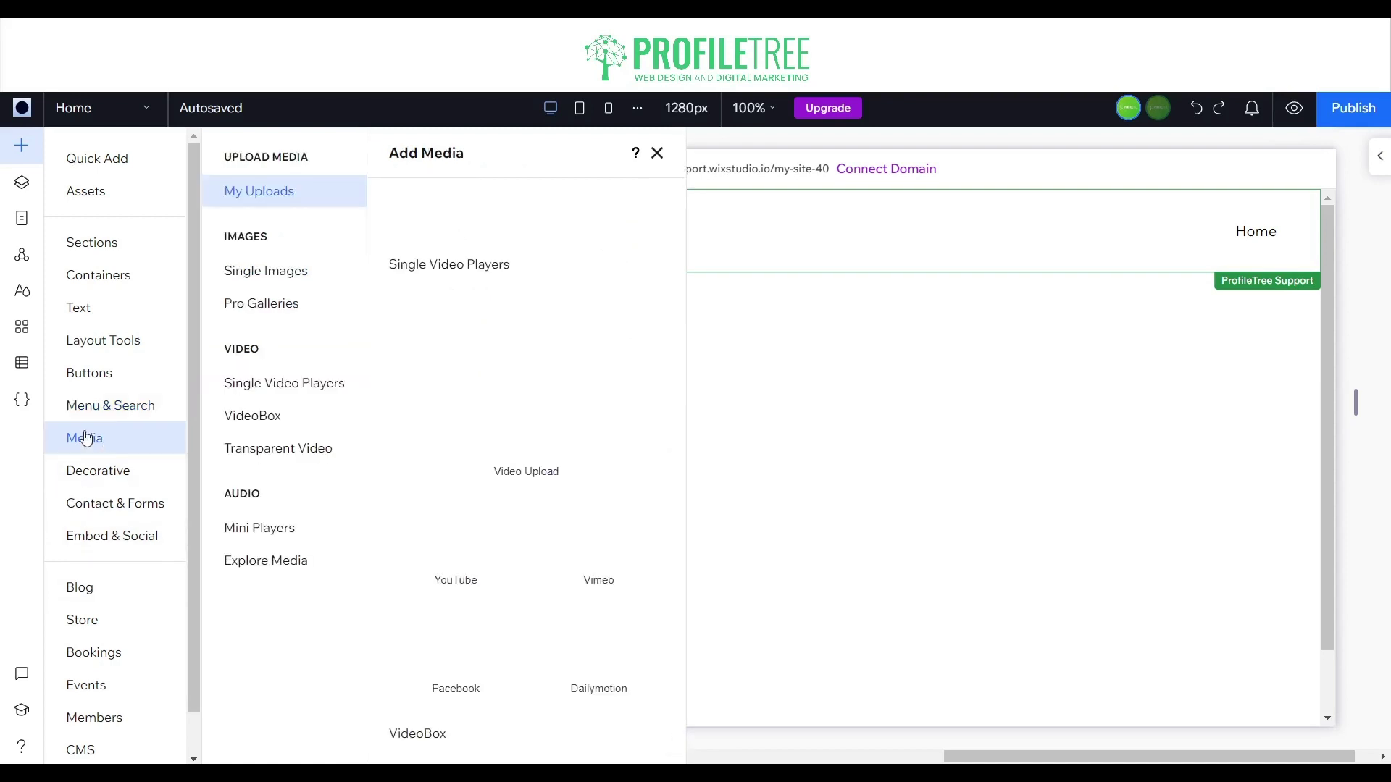
click(248, 278)
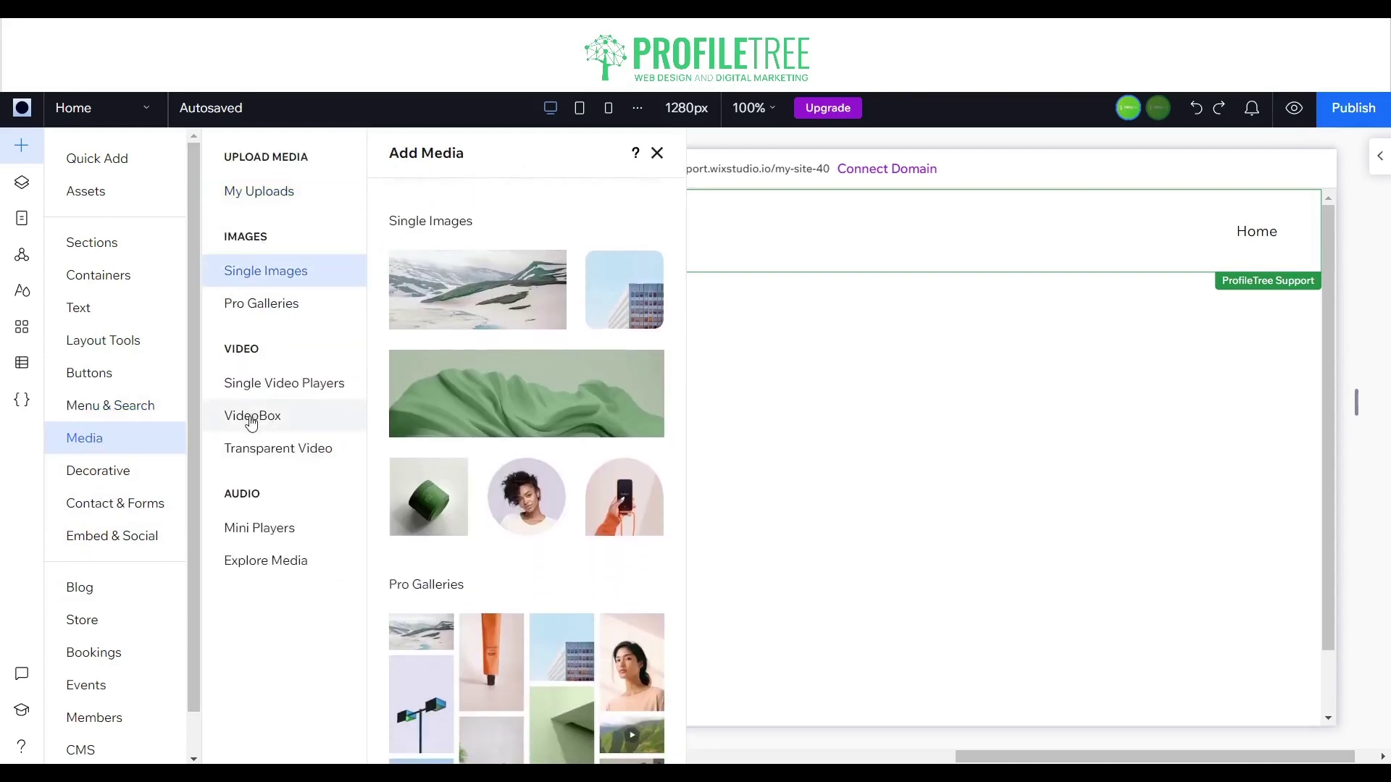
click(149, 472)
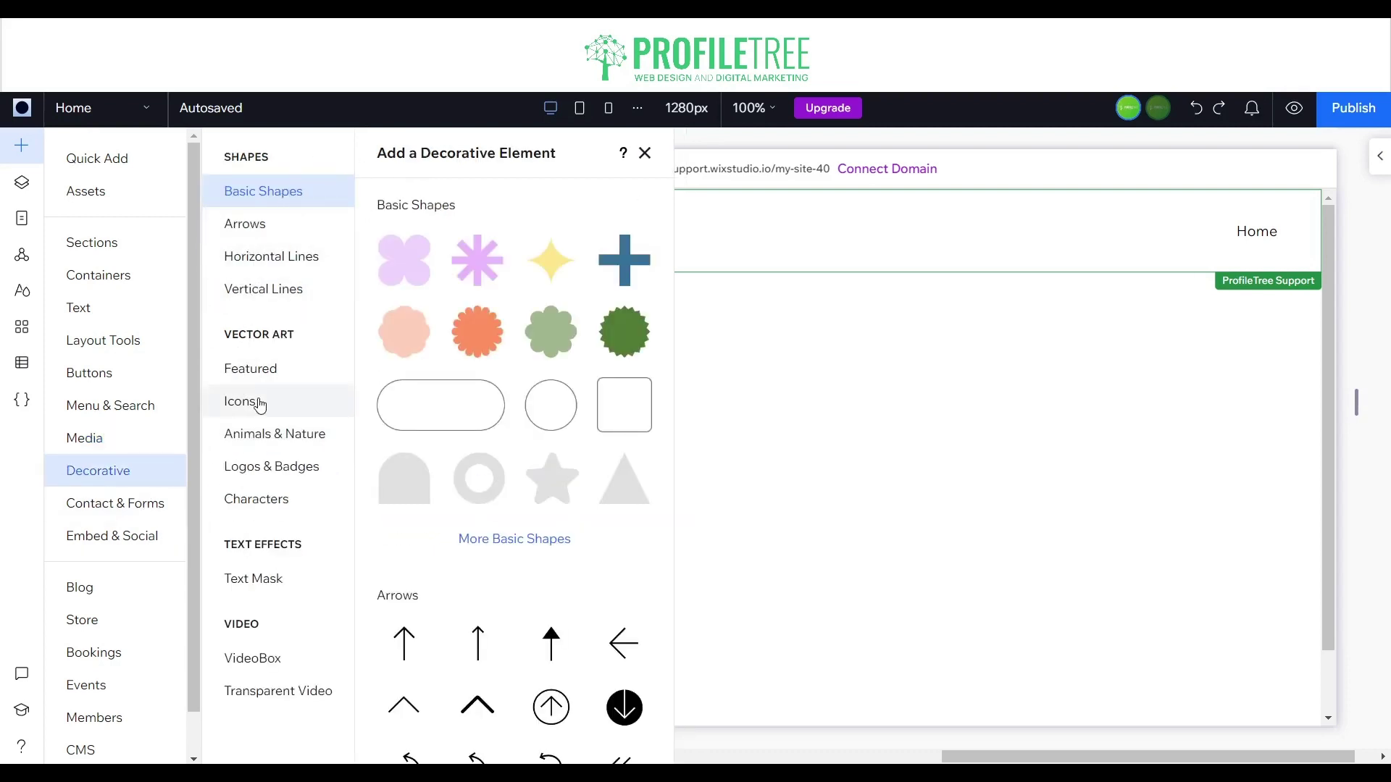
click(270, 580)
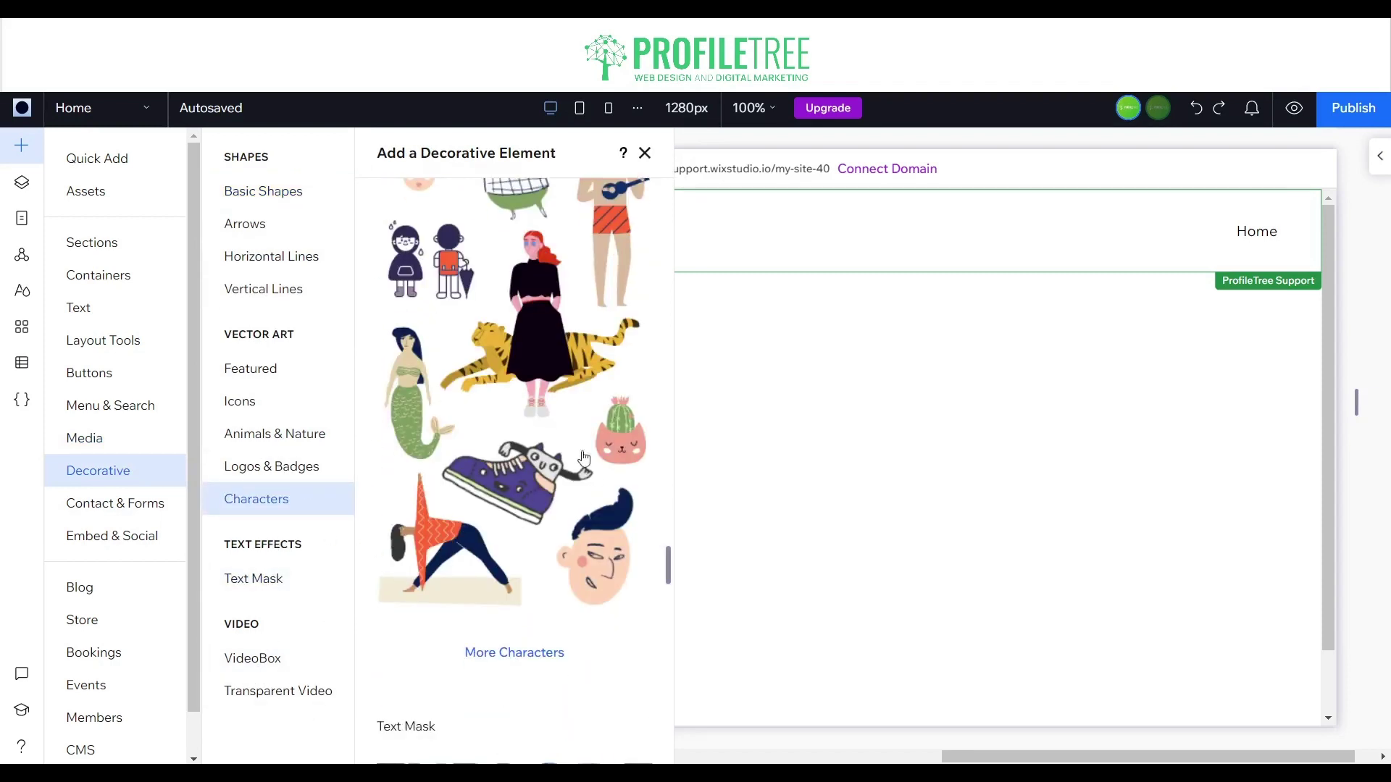
scroll(584, 458, up, 5)
scroll(466, 336, down, 5)
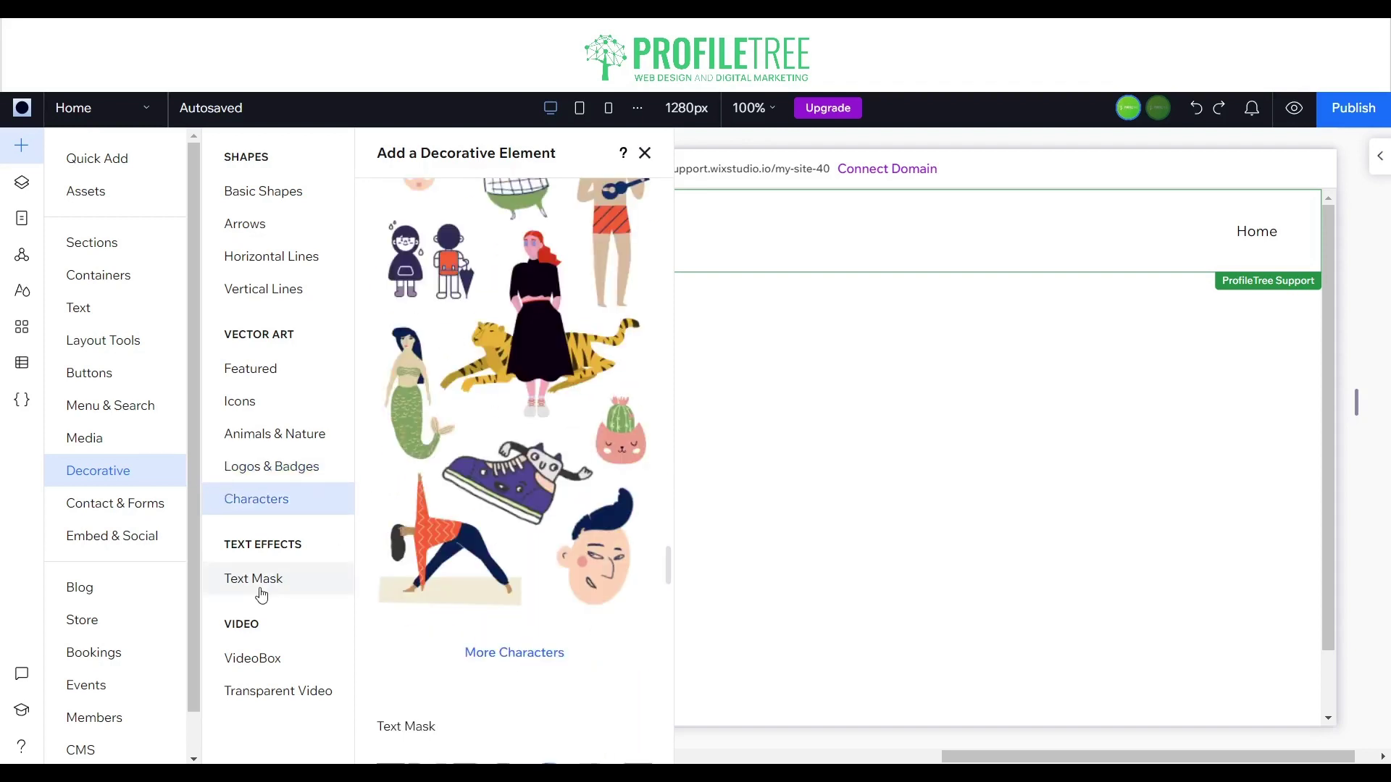
scroll(467, 579, down, 5)
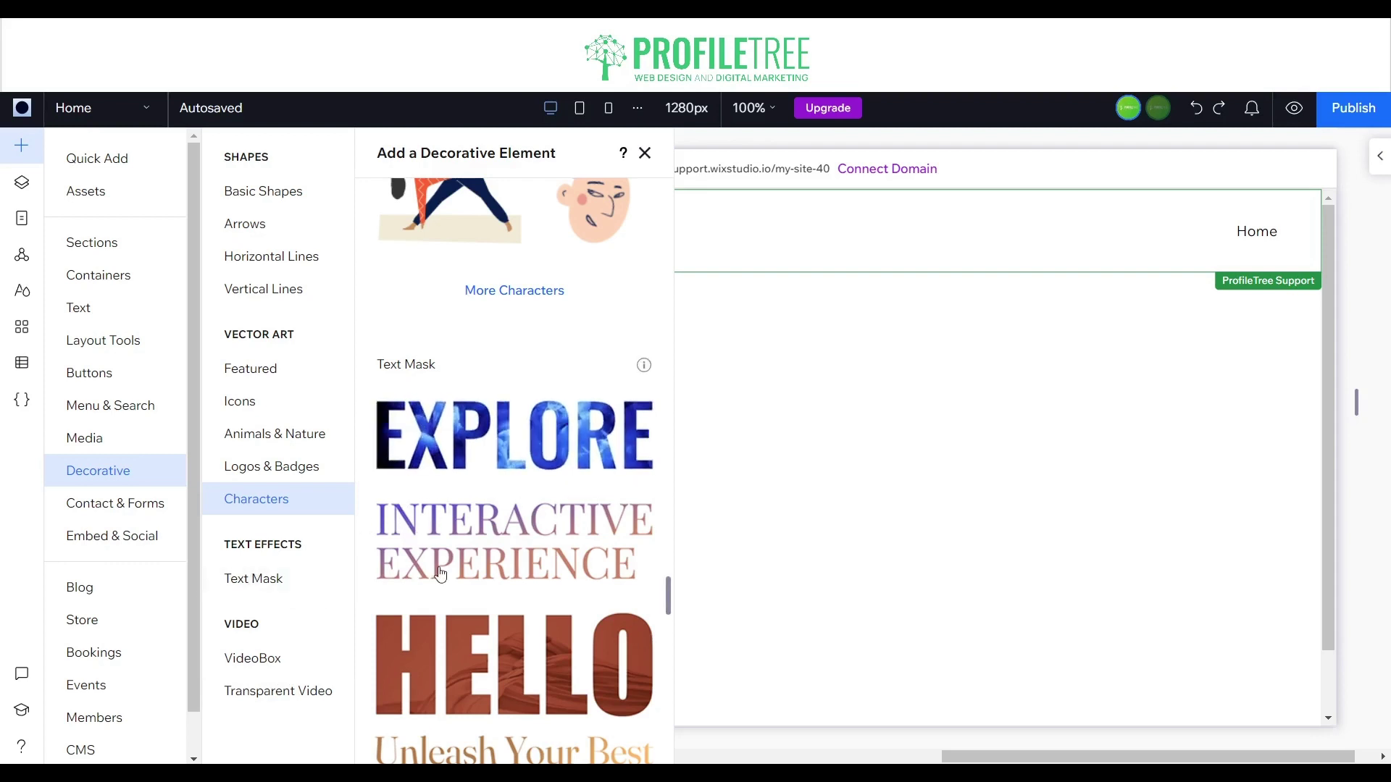
scroll(500, 507, down, 3)
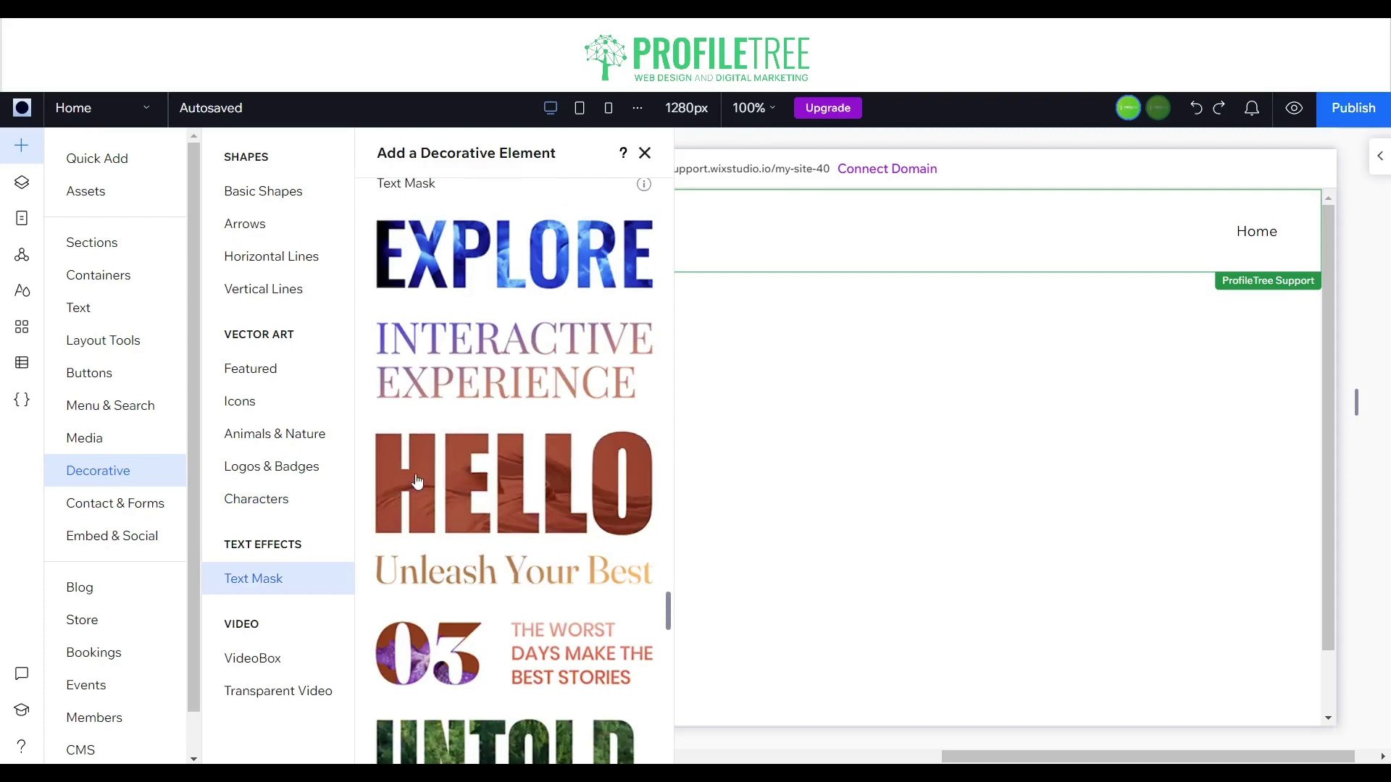
Step: Browse the contact and newsletter subscription forms that can be added to the site
click(90, 512)
scroll(435, 478, down, 4)
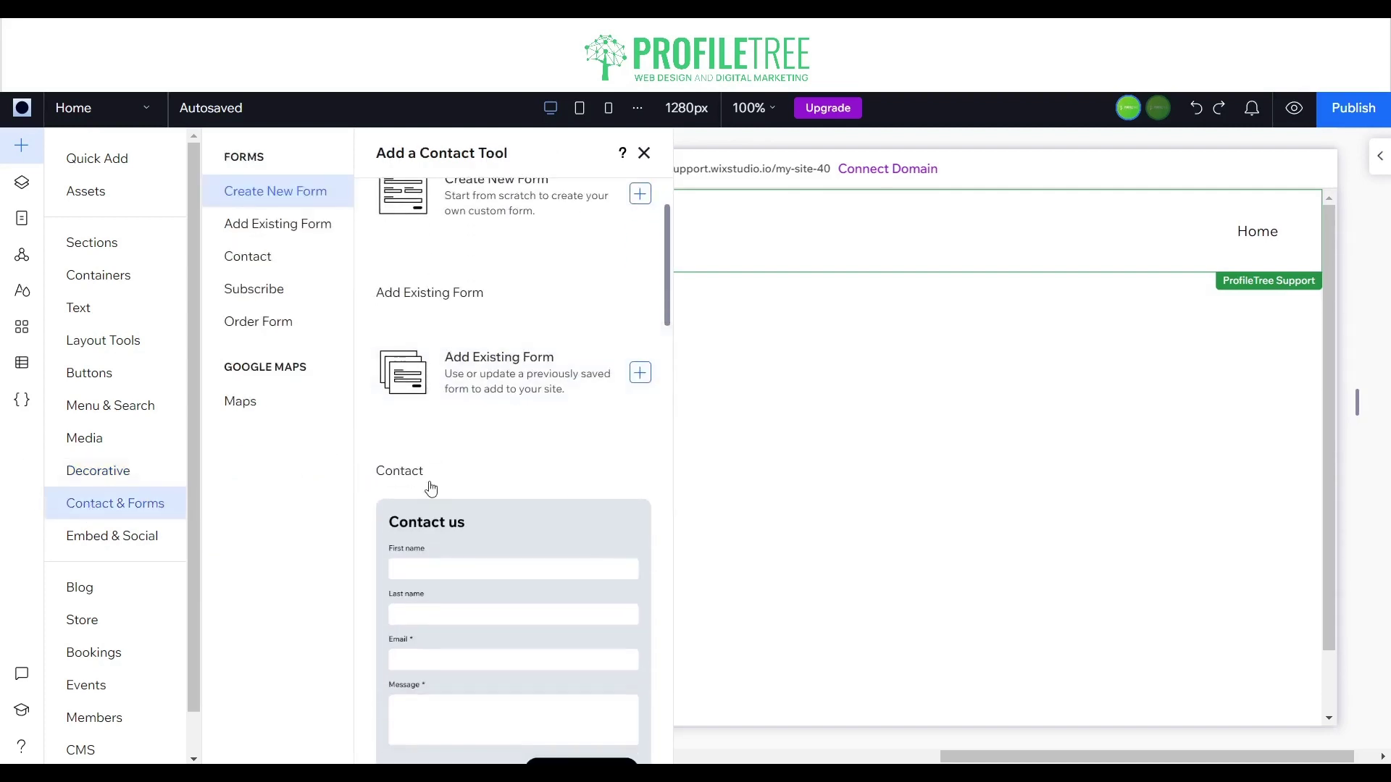
scroll(448, 471, down, 3)
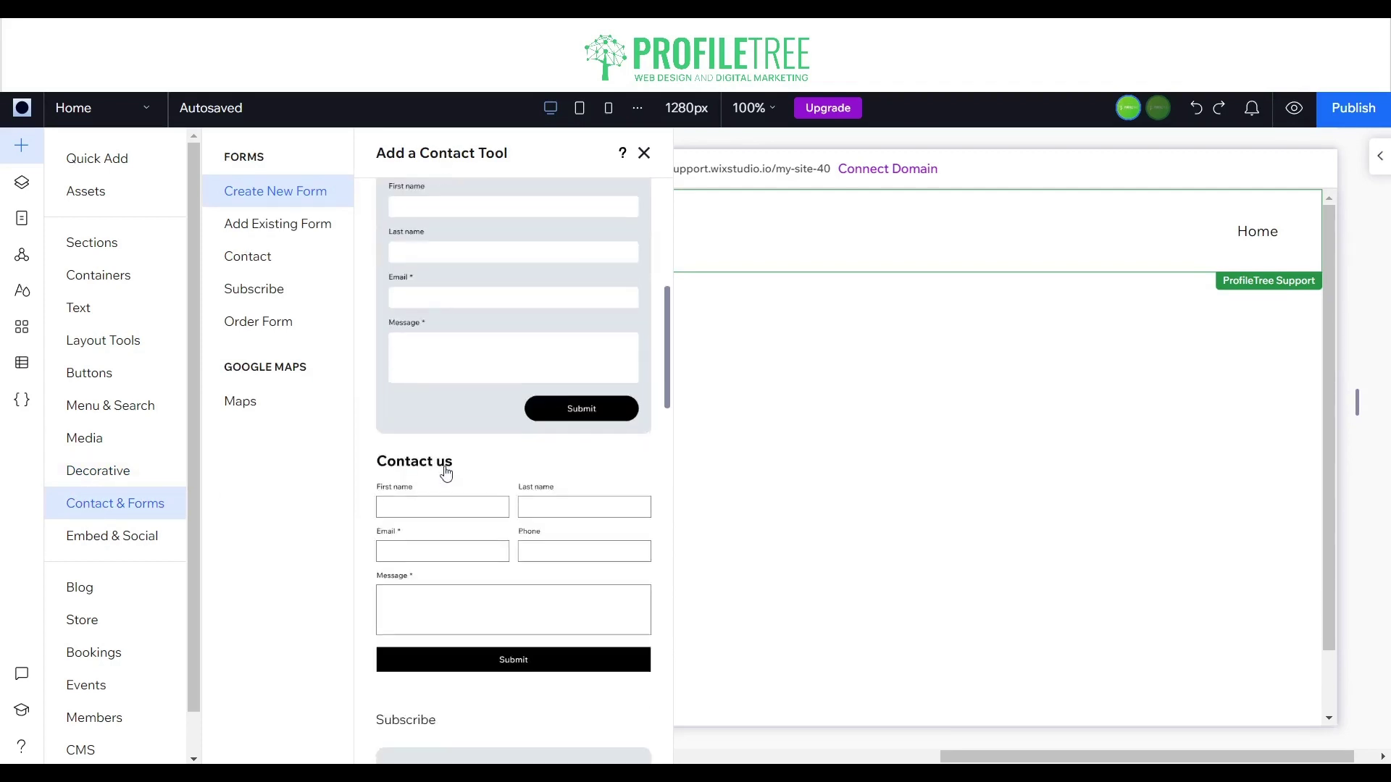
scroll(449, 464, down, 4)
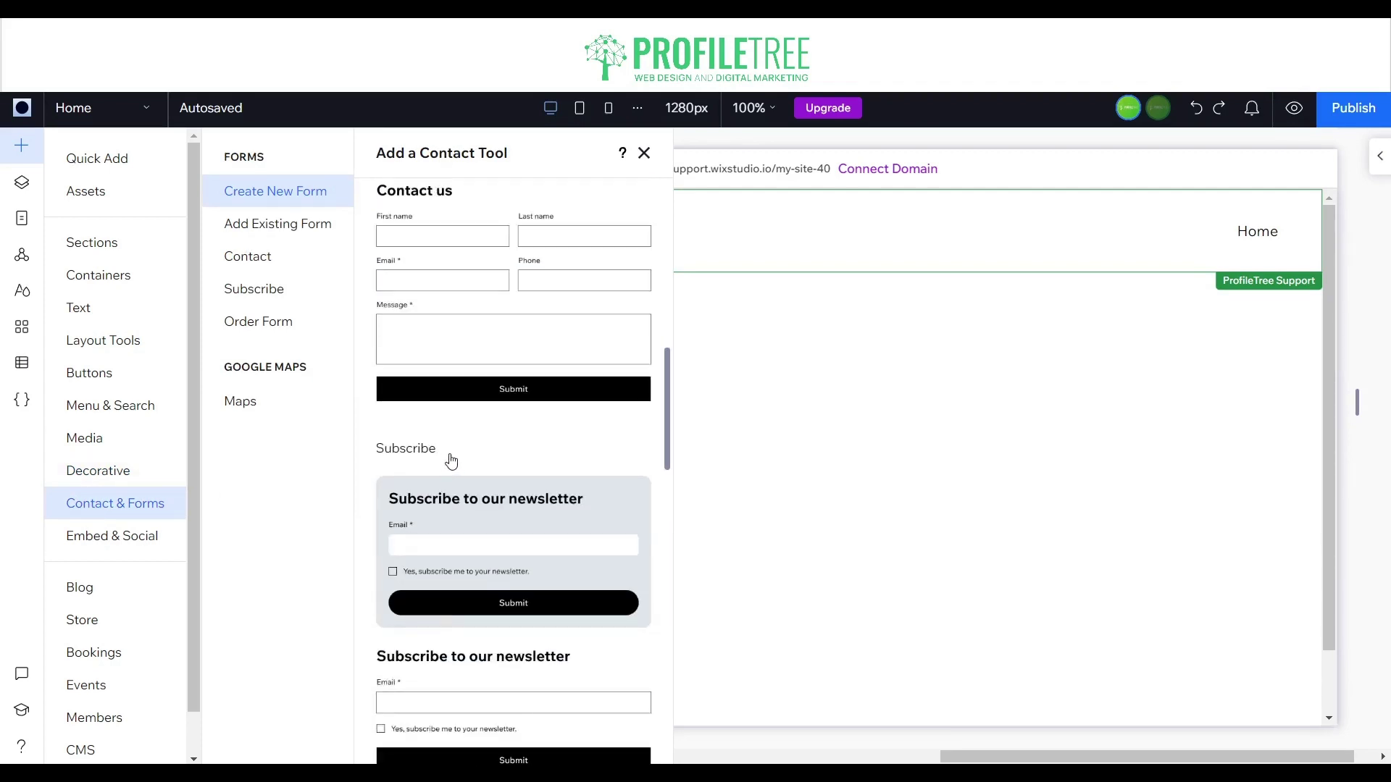
scroll(451, 461, down, 4)
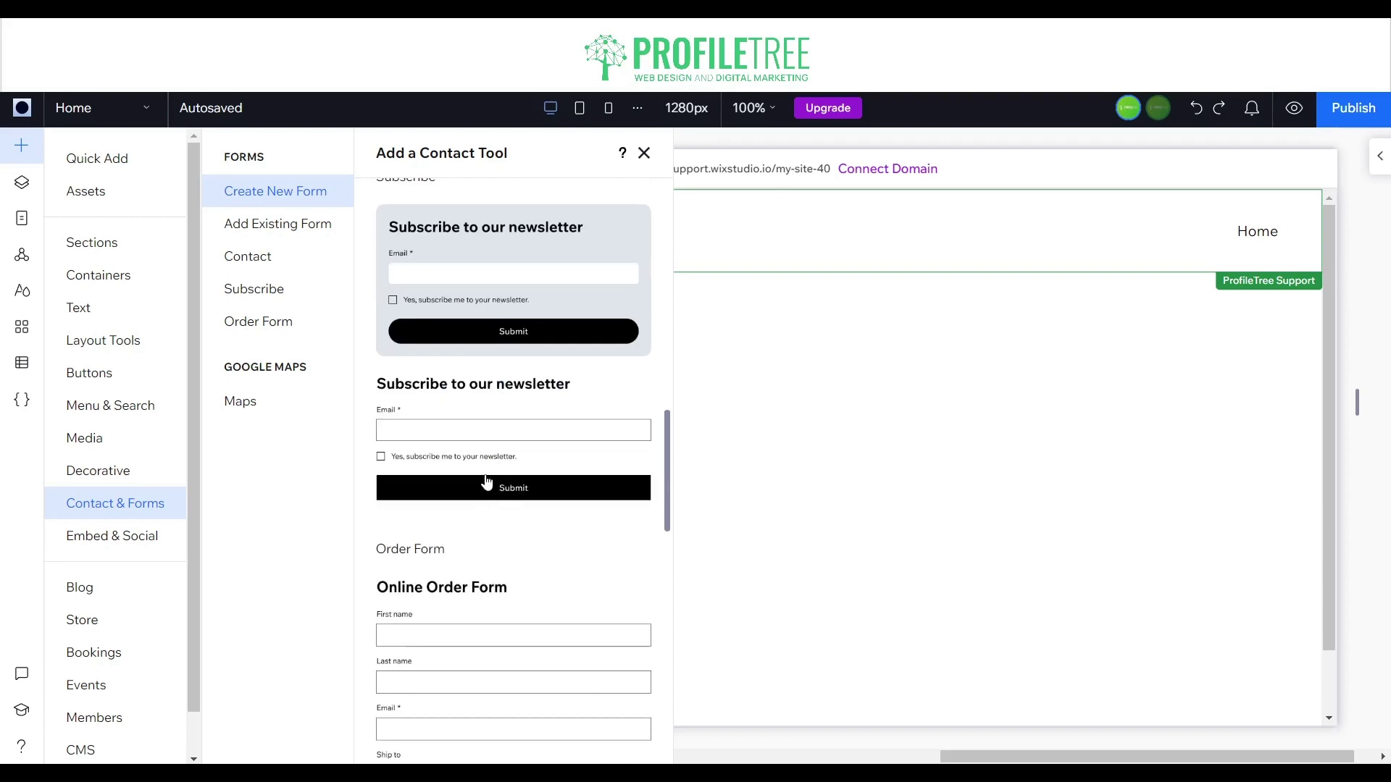
scroll(497, 492, up, 8)
scroll(543, 315, up, 4)
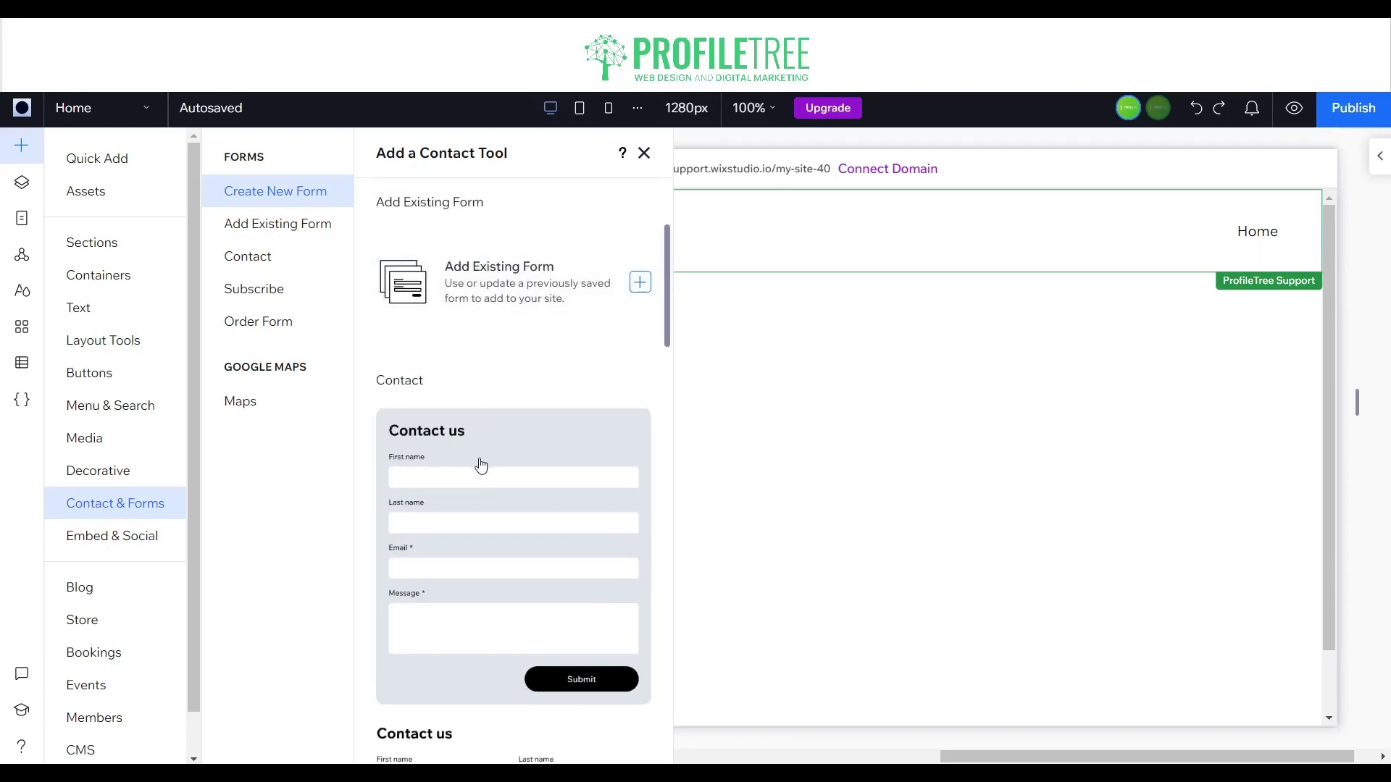
Step: Browse the online order and donation forms and the Google Maps designs that can be added
scroll(441, 481, down, 6)
scroll(419, 544, down, 6)
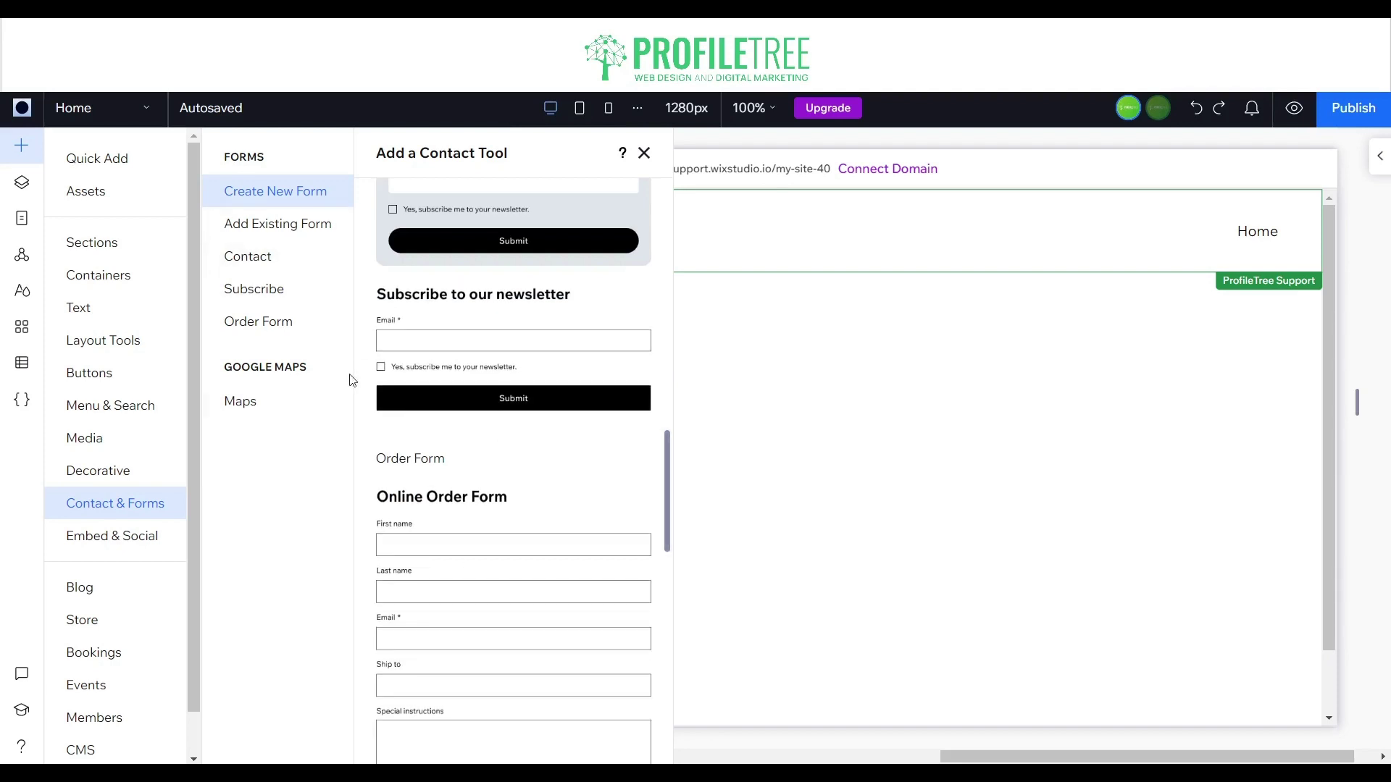
scroll(435, 445, down, 5)
scroll(497, 519, down, 3)
scroll(466, 295, up, 4)
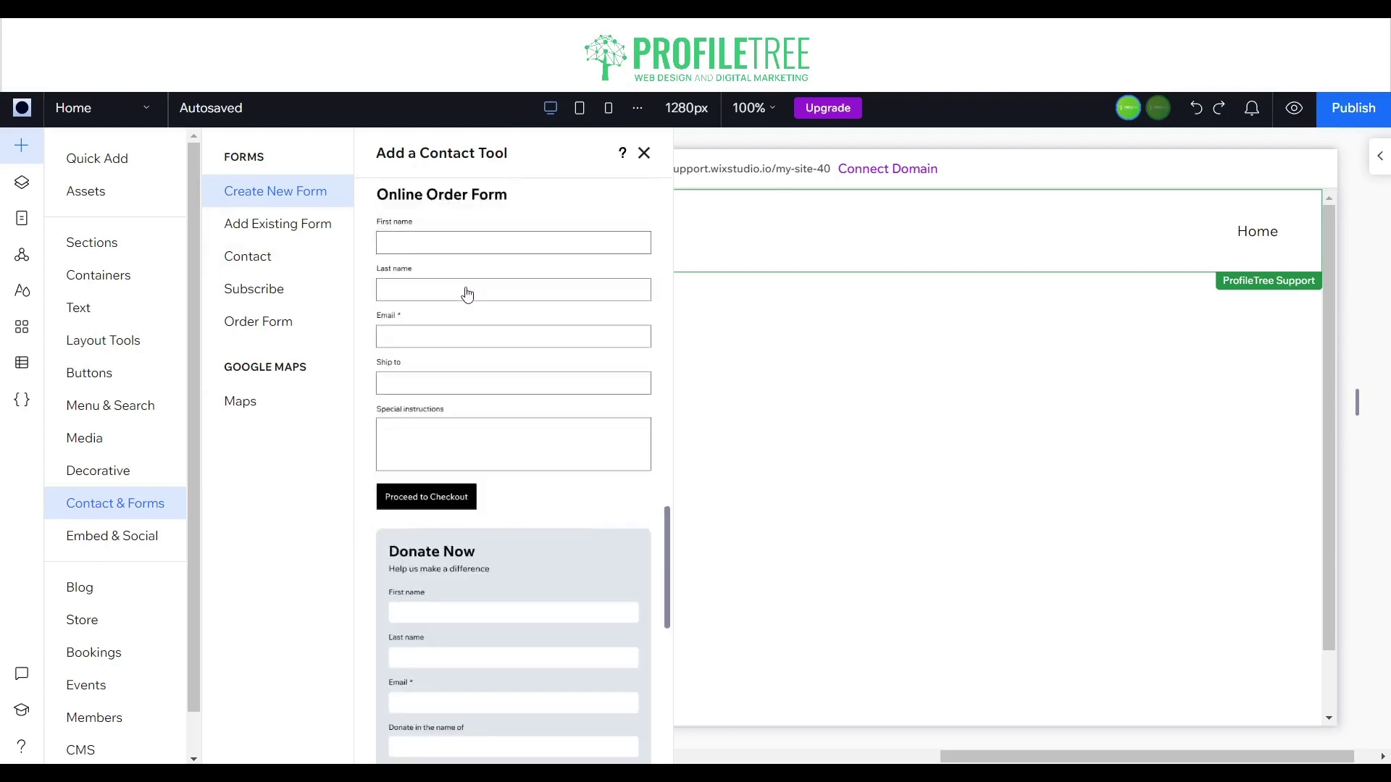
scroll(442, 398, down, 7)
scroll(492, 507, down, 2)
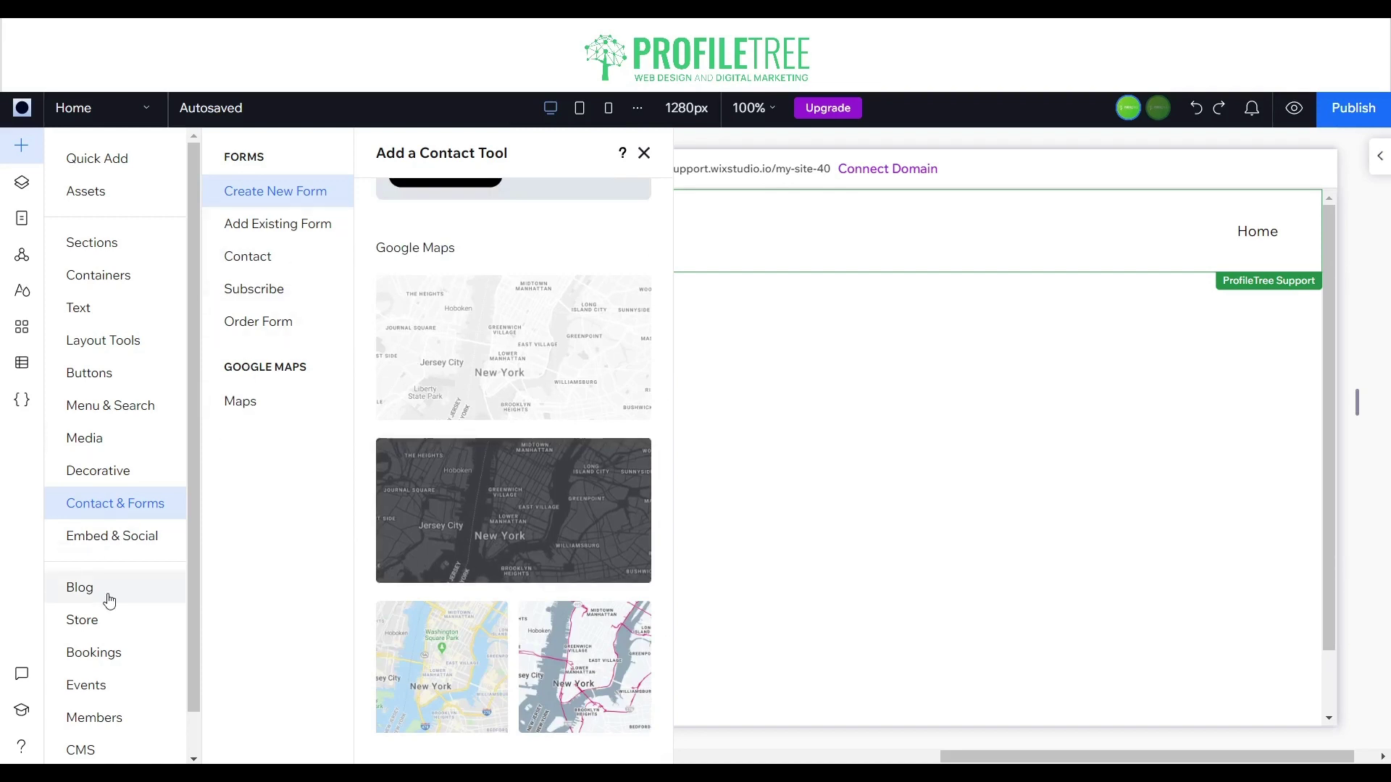
Step: View the Multilingual feature that can be added, and the Home page's layer structure
scroll(106, 579, down, 1)
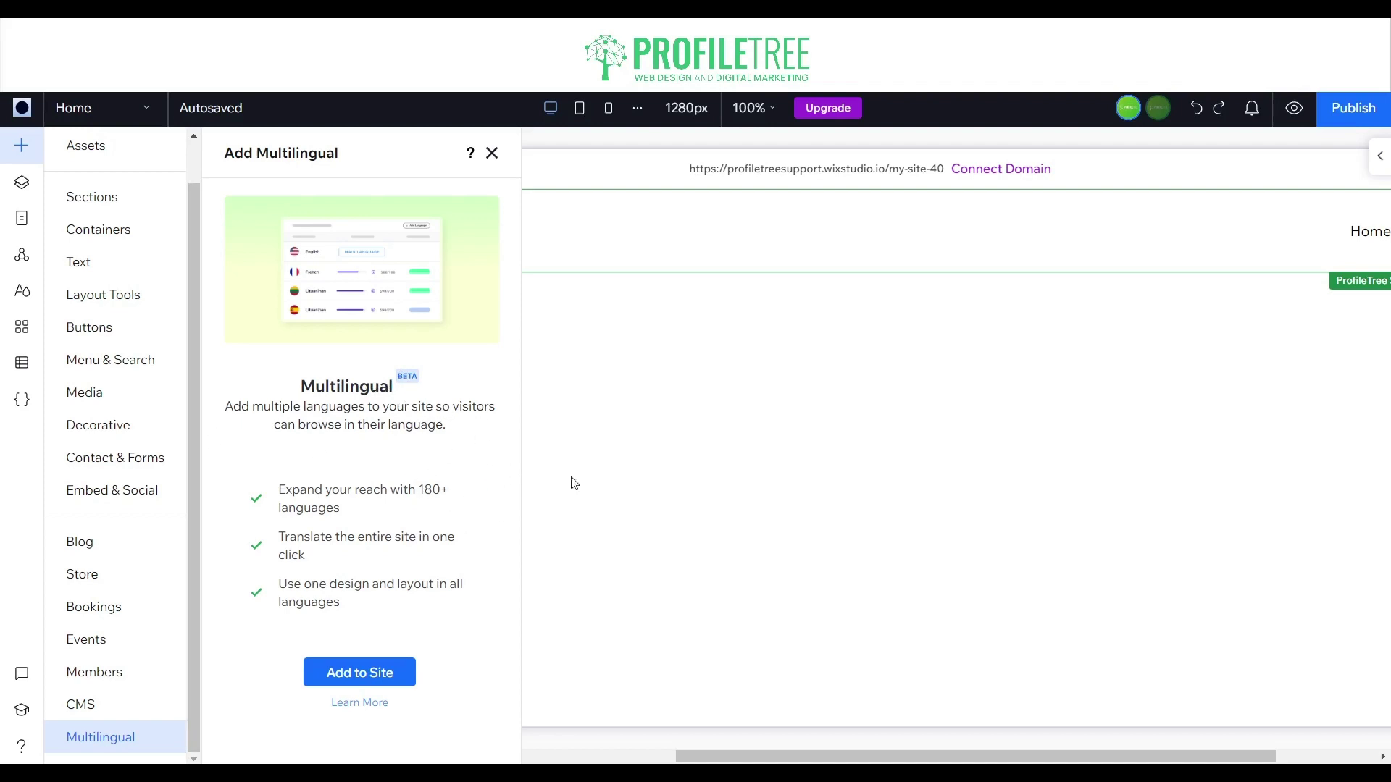
mouse_move(769, 410)
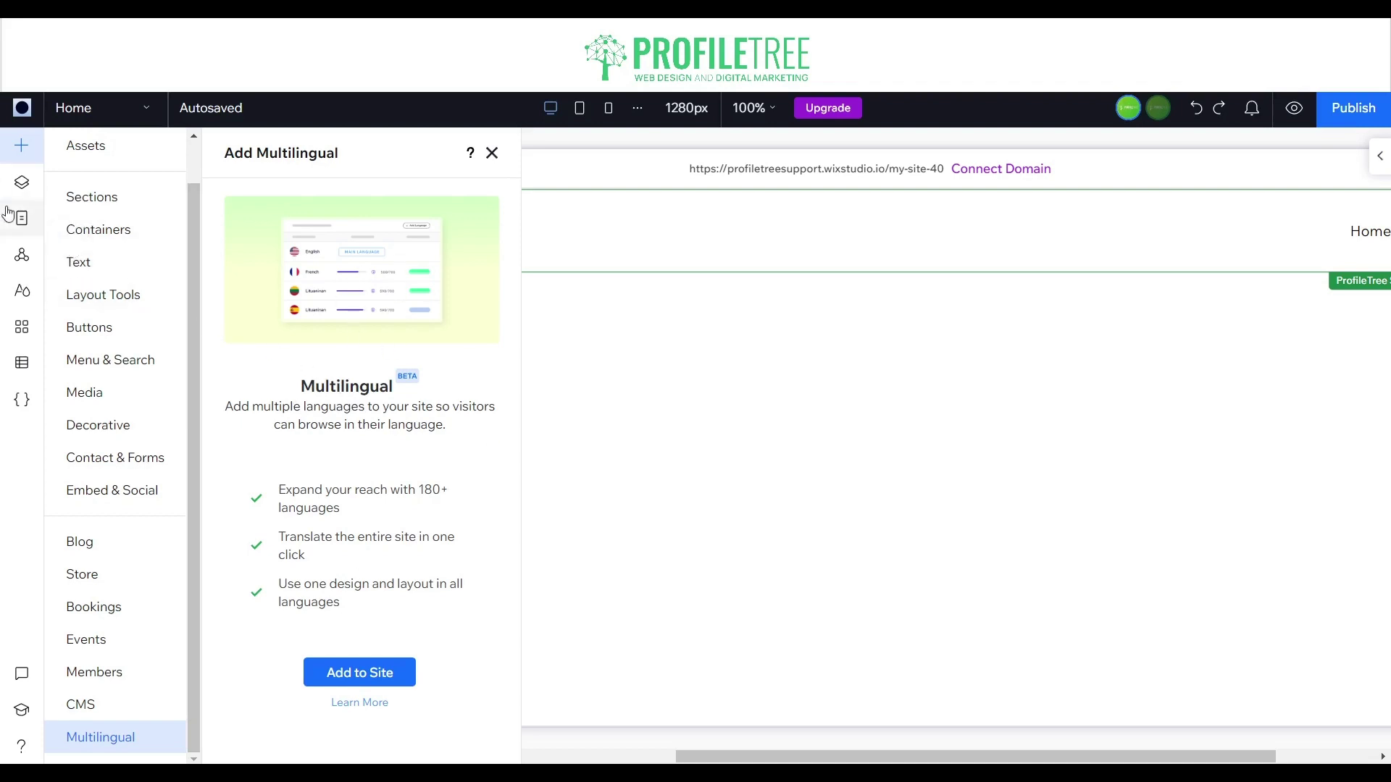
click(26, 178)
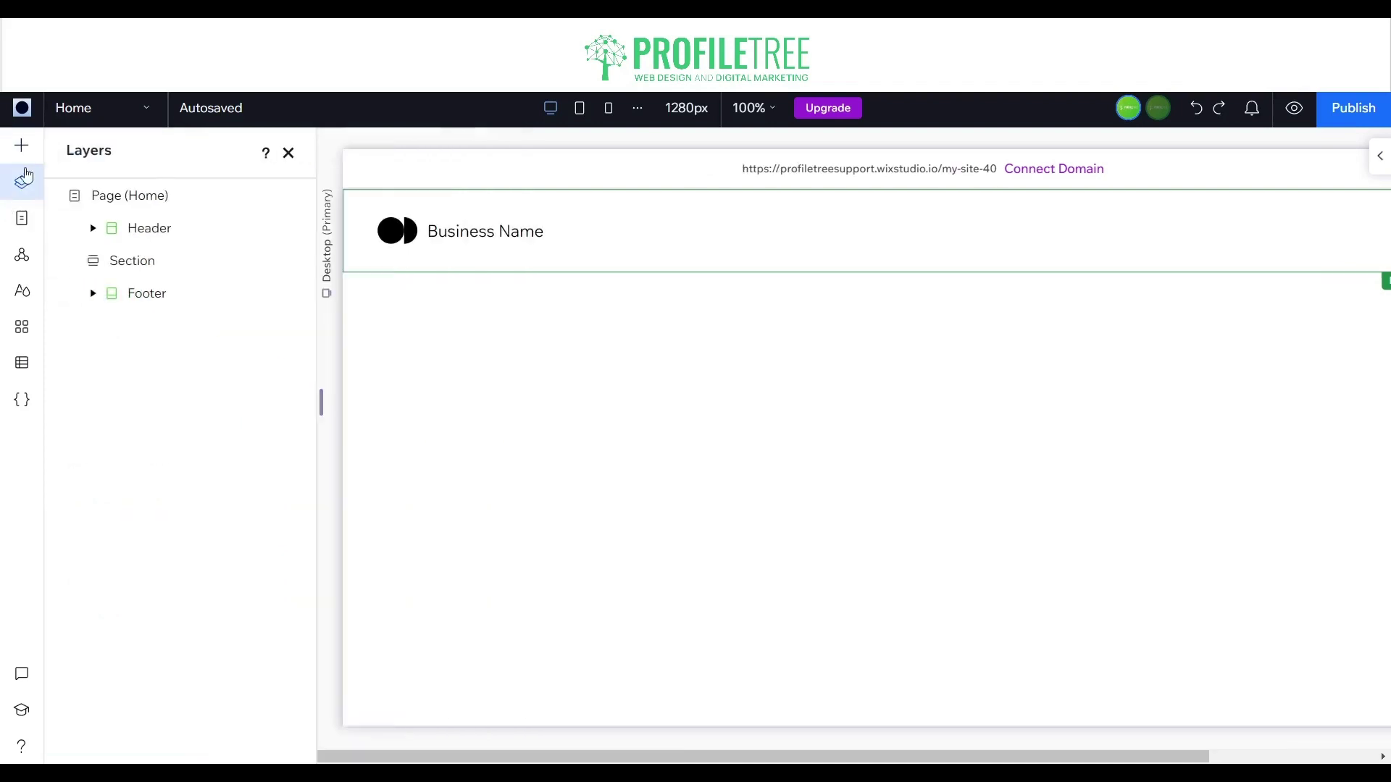
Step: Examine the Home page's SEO basics, covering the Google preview, title tag and meta description
click(21, 217)
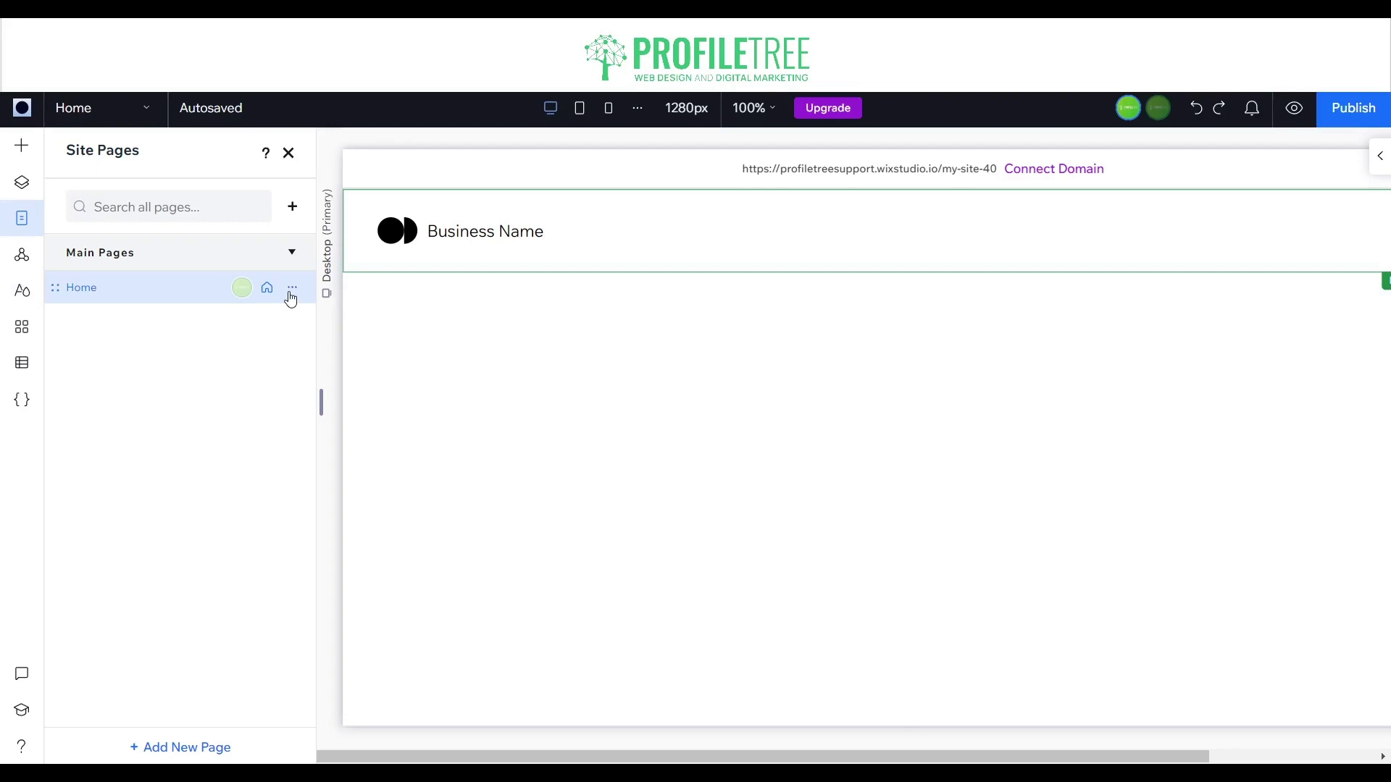
click(288, 295)
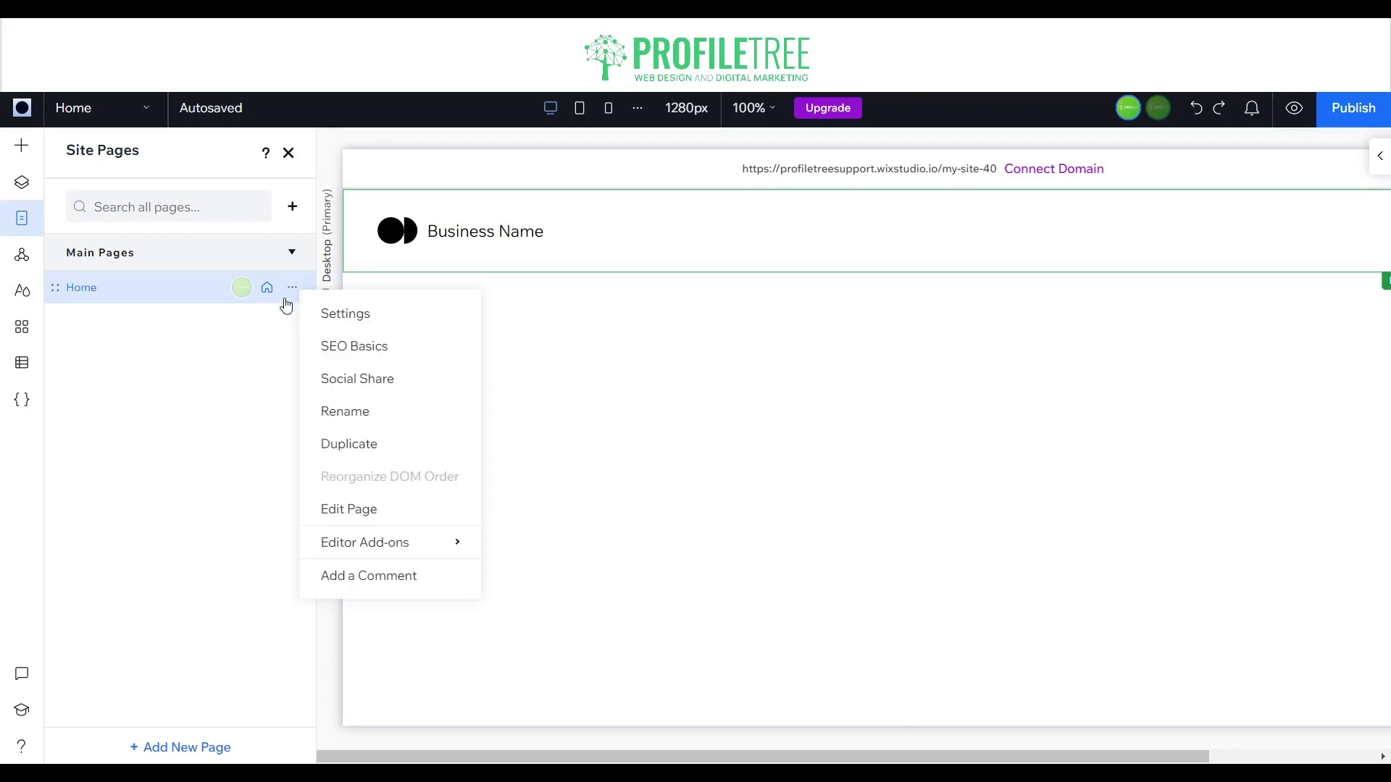
click(354, 349)
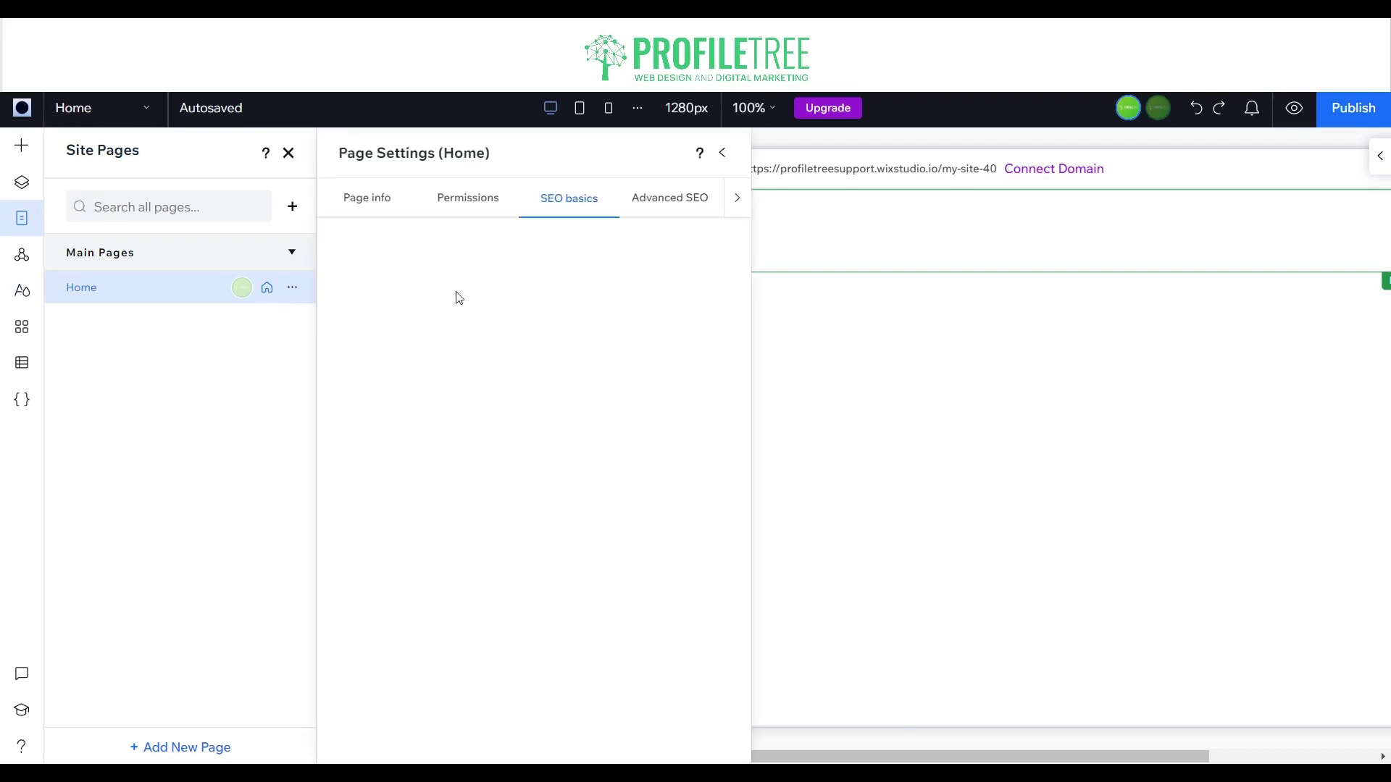
click(662, 209)
click(509, 205)
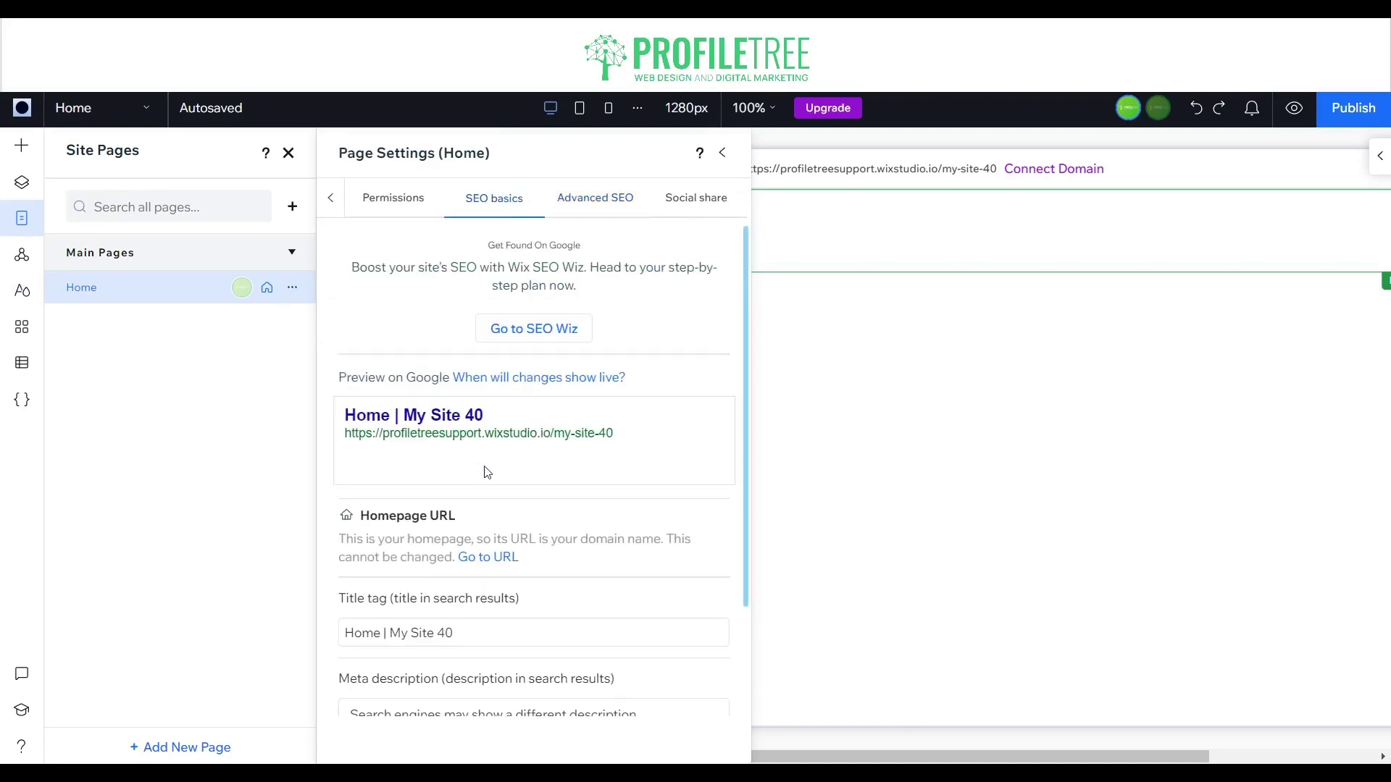
scroll(449, 479, down, 2)
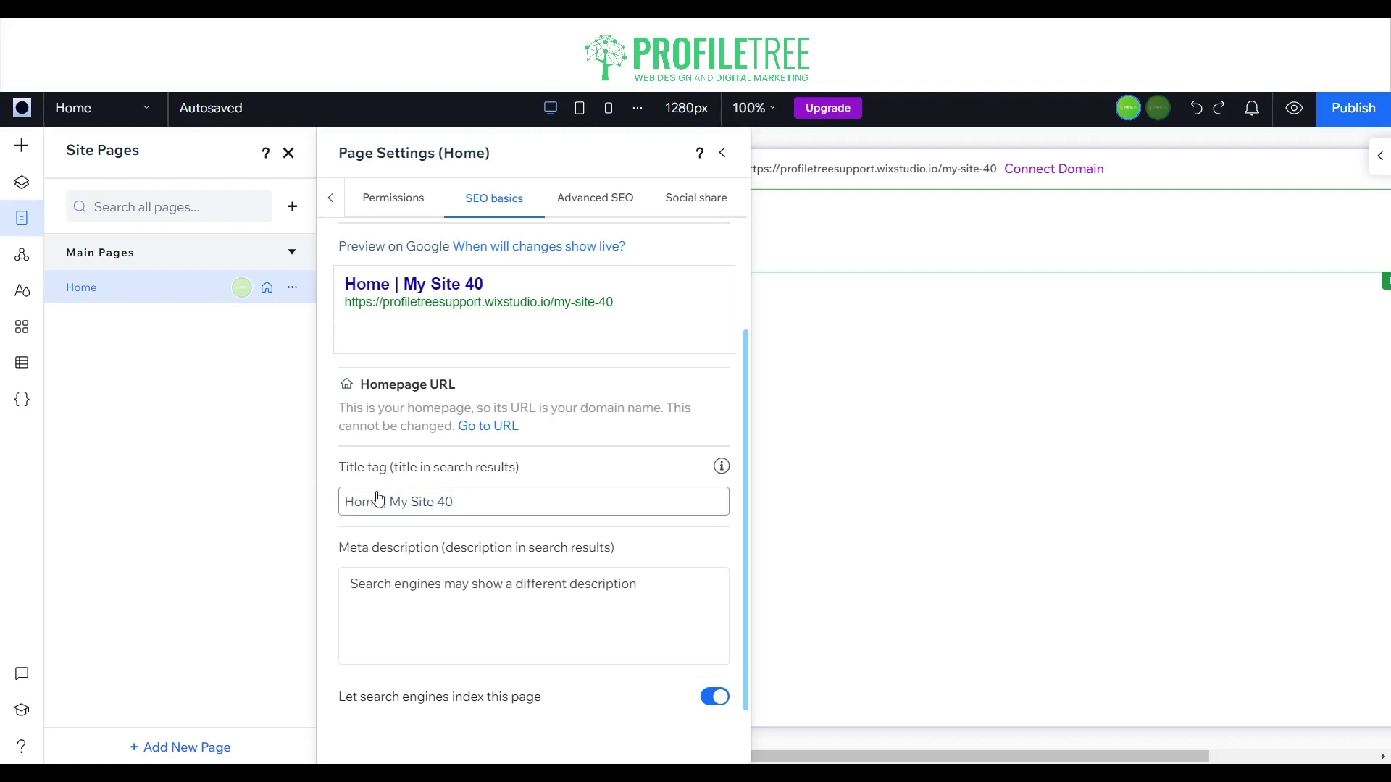
click(546, 601)
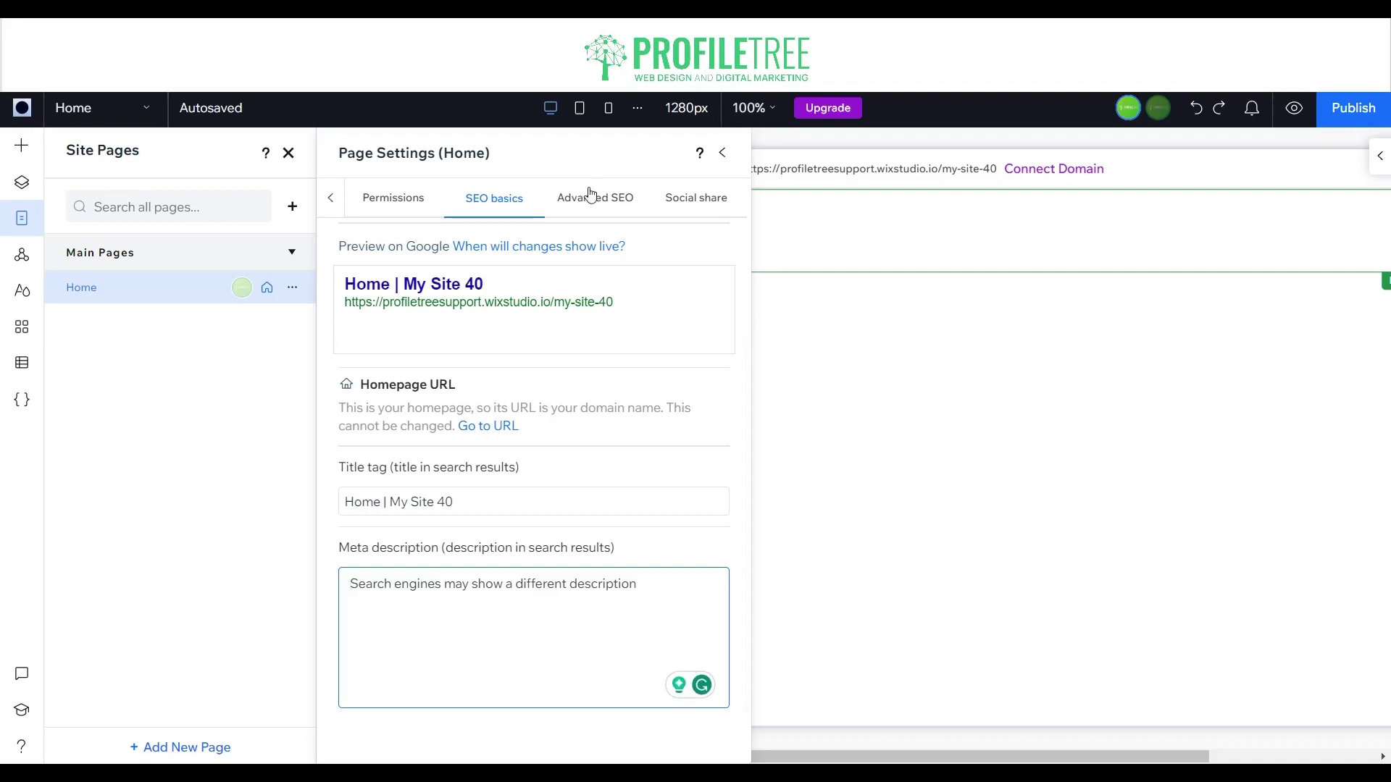
Step: Review the Home page's advanced SEO, viewing permissions and page info settings
click(591, 194)
click(415, 210)
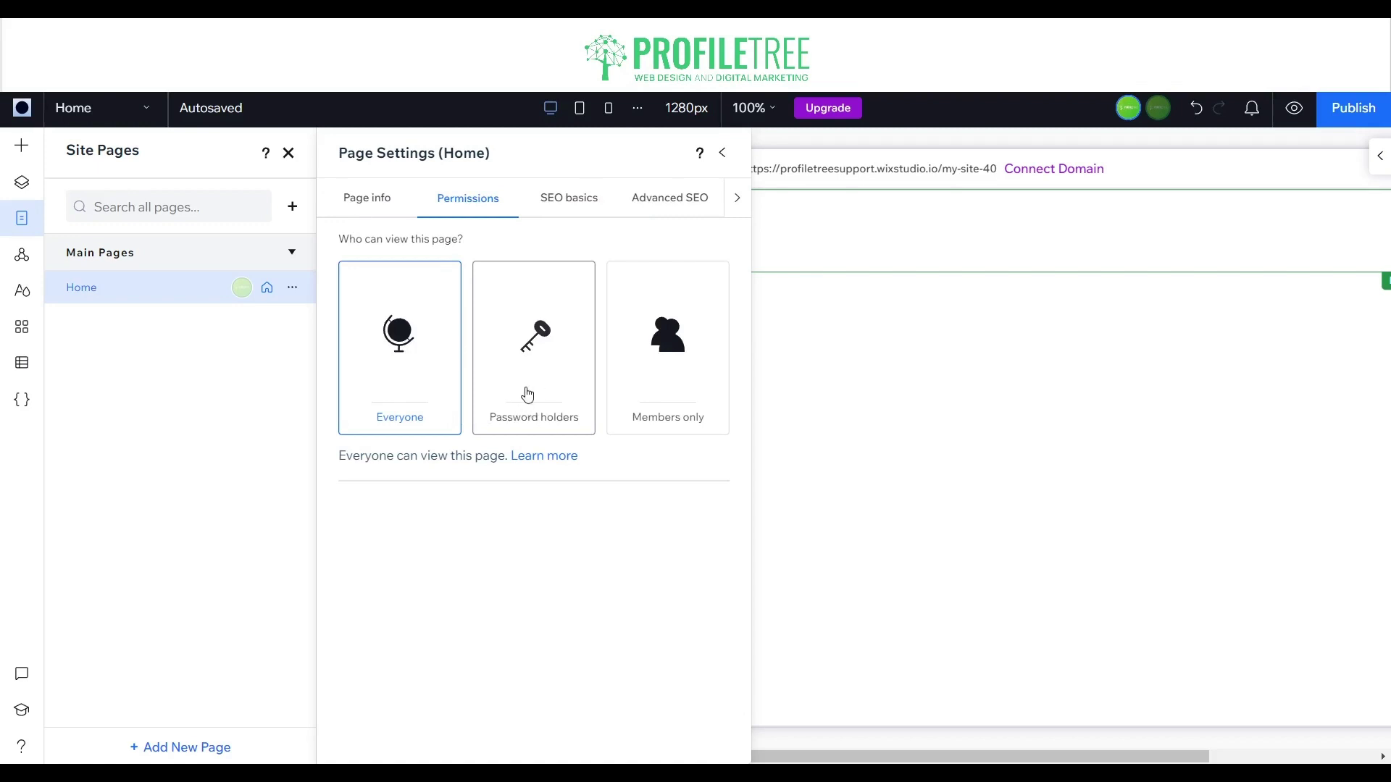
click(358, 201)
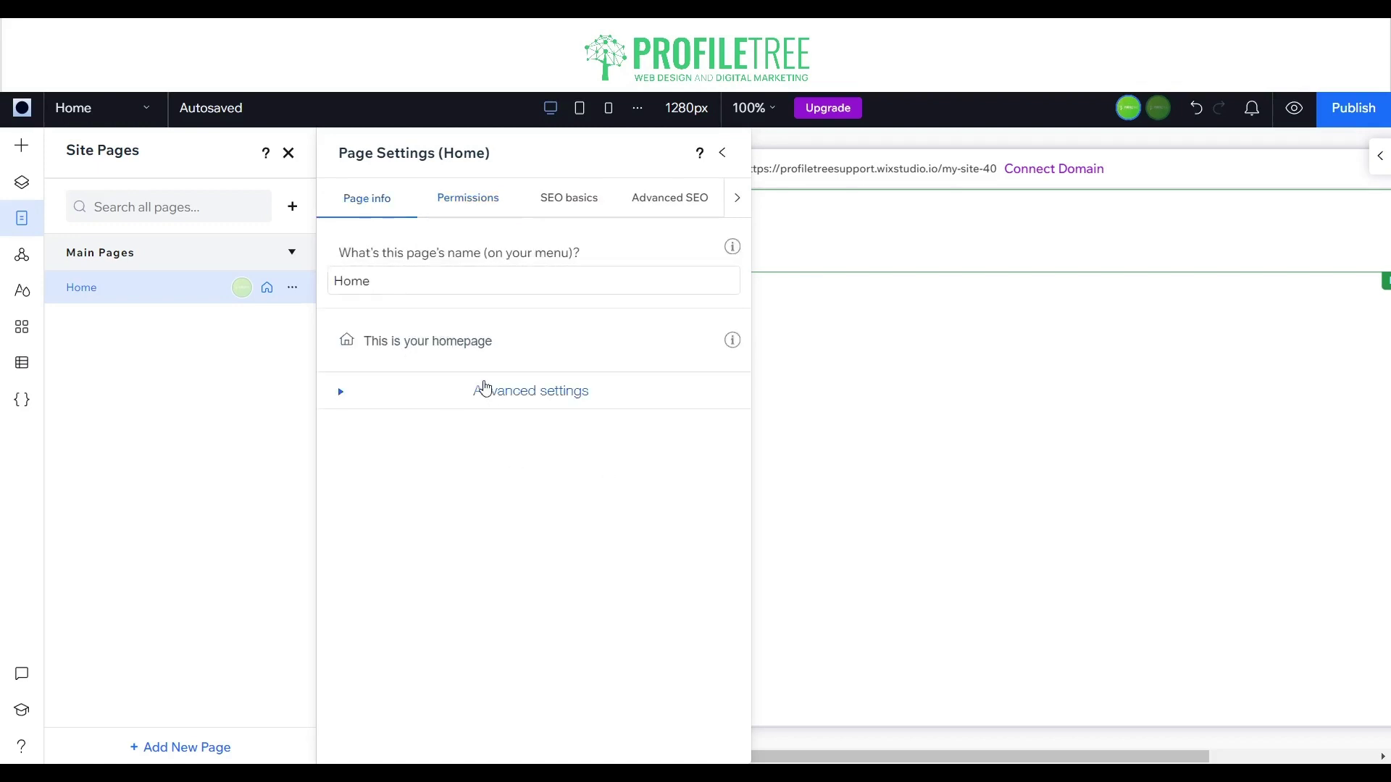
Step: View the site's global header and footer sections and check the list of site pages
click(23, 268)
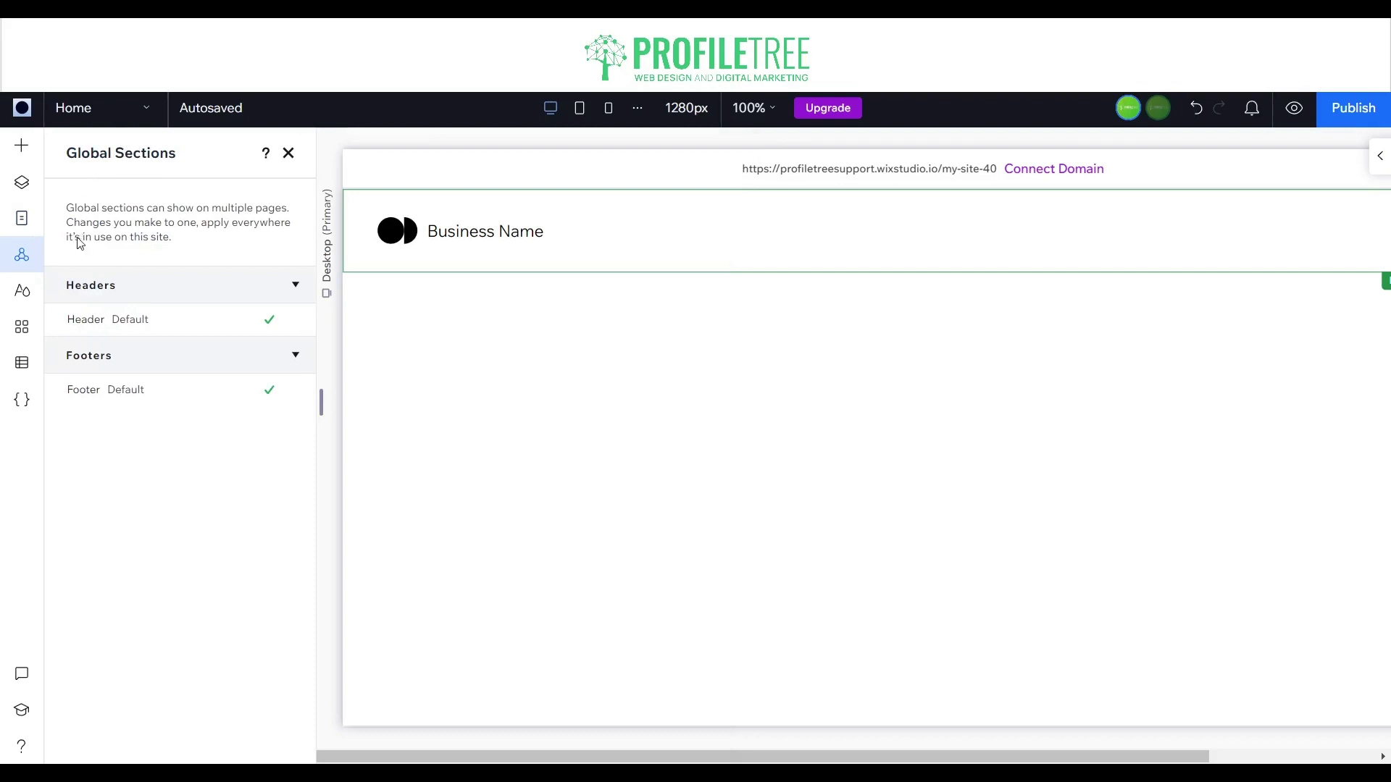
mouse_move(232, 324)
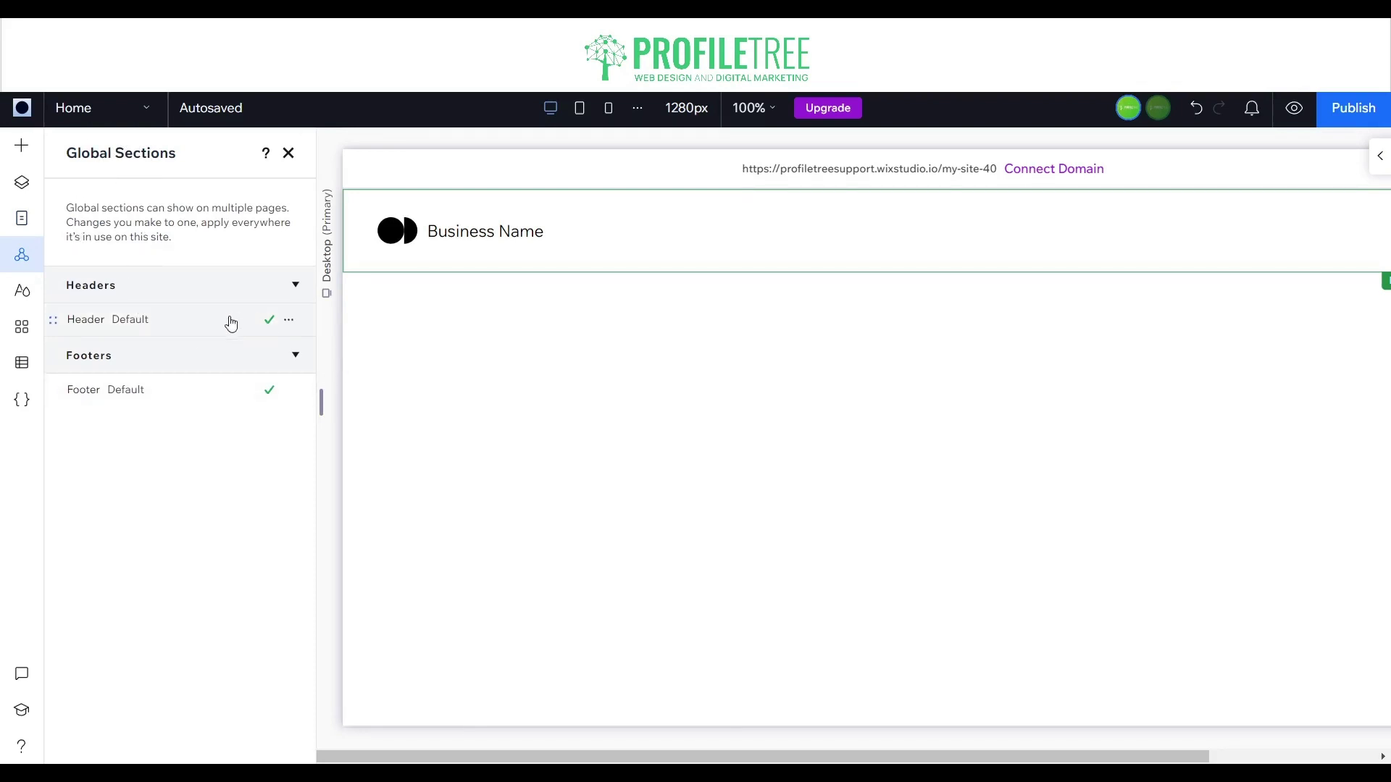
click(101, 120)
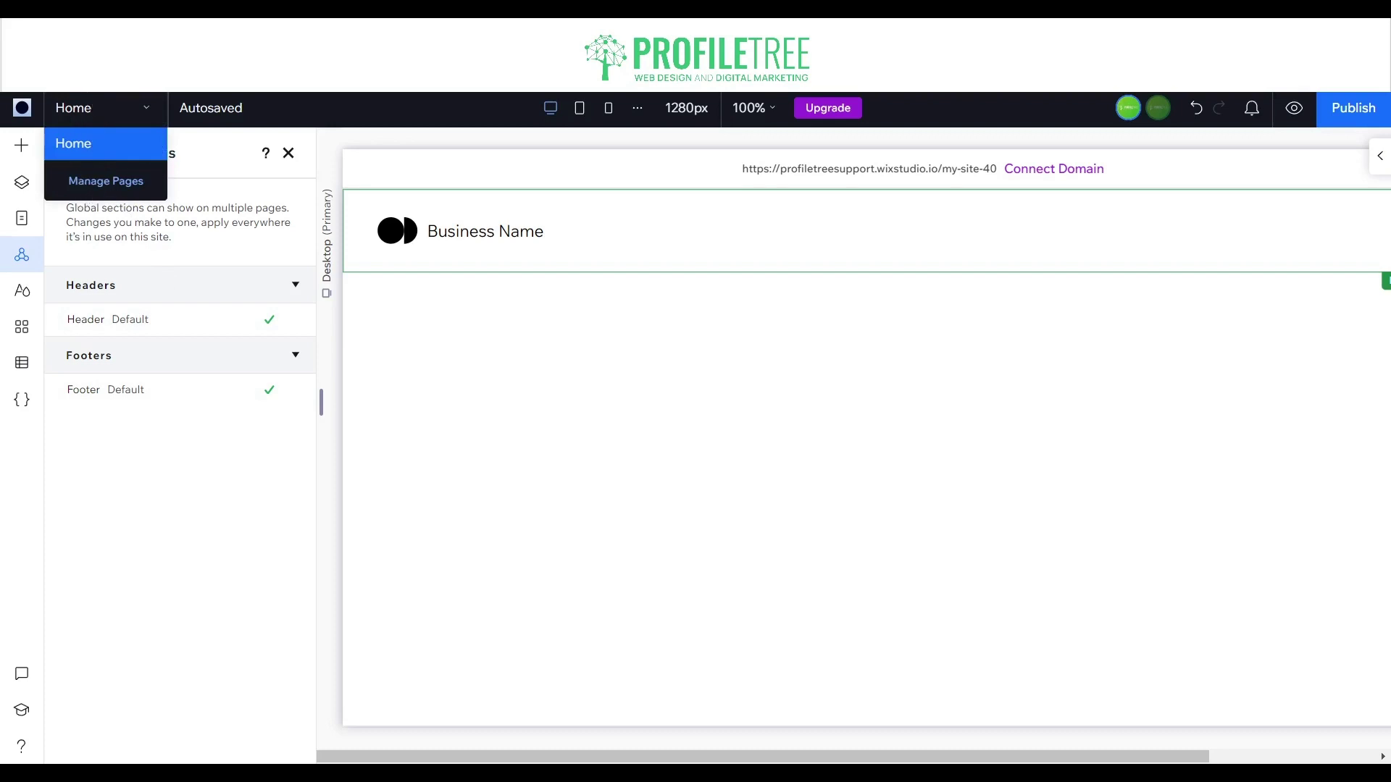
click(145, 141)
click(120, 121)
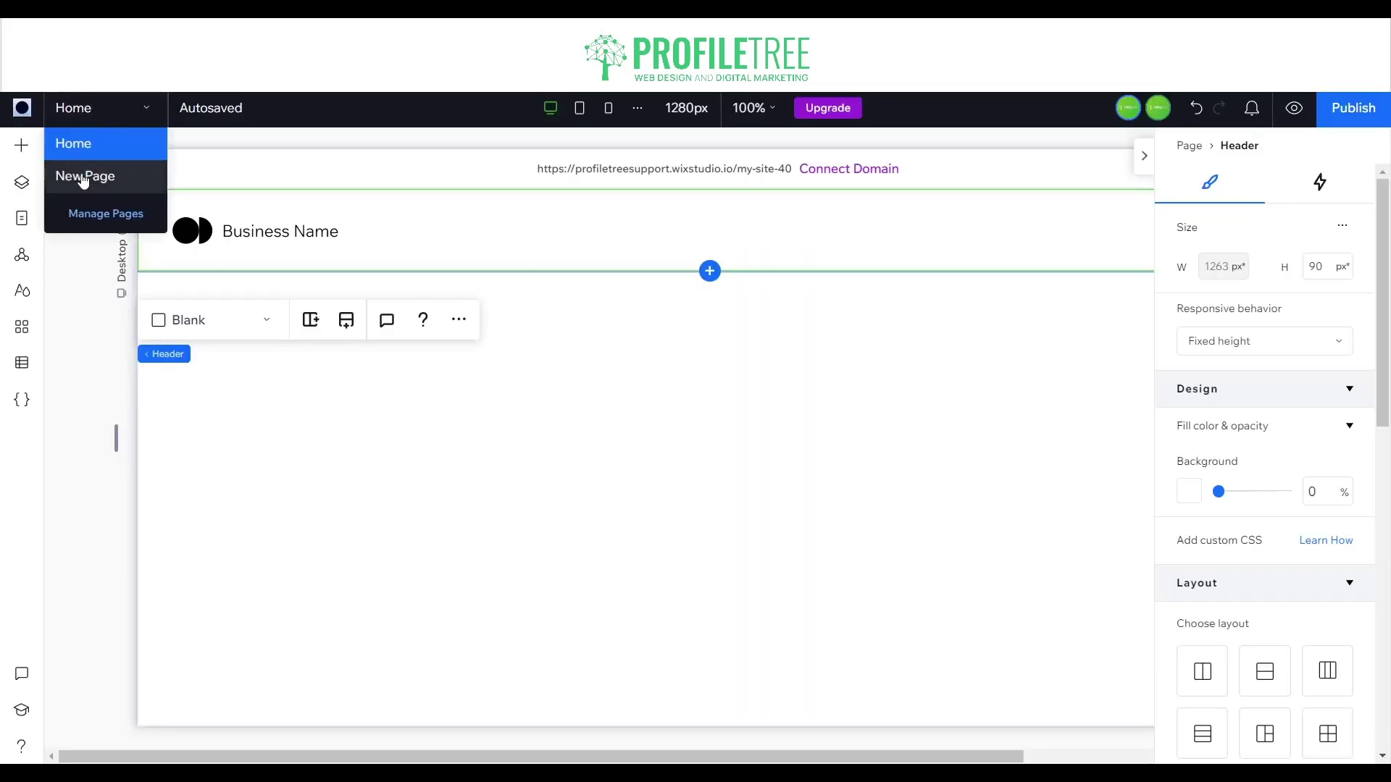
click(127, 115)
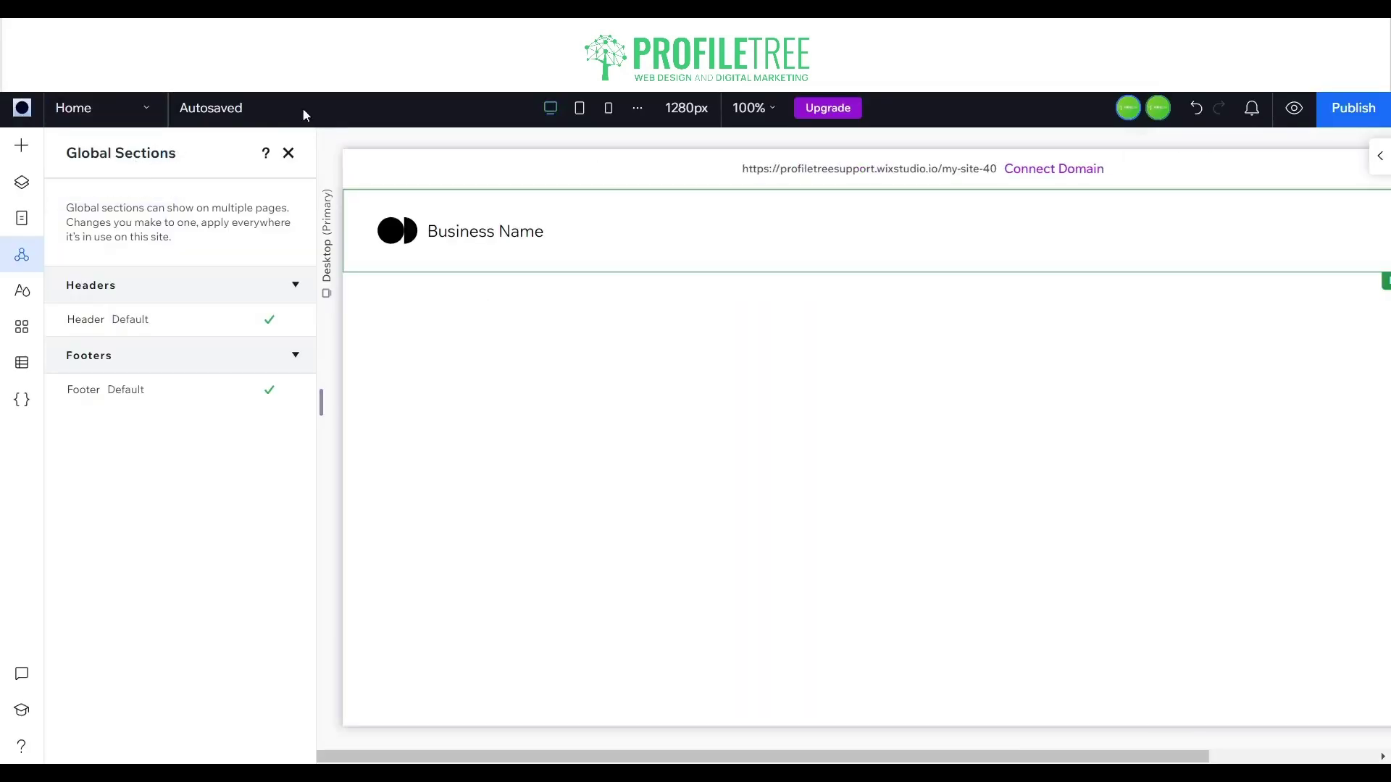
click(118, 102)
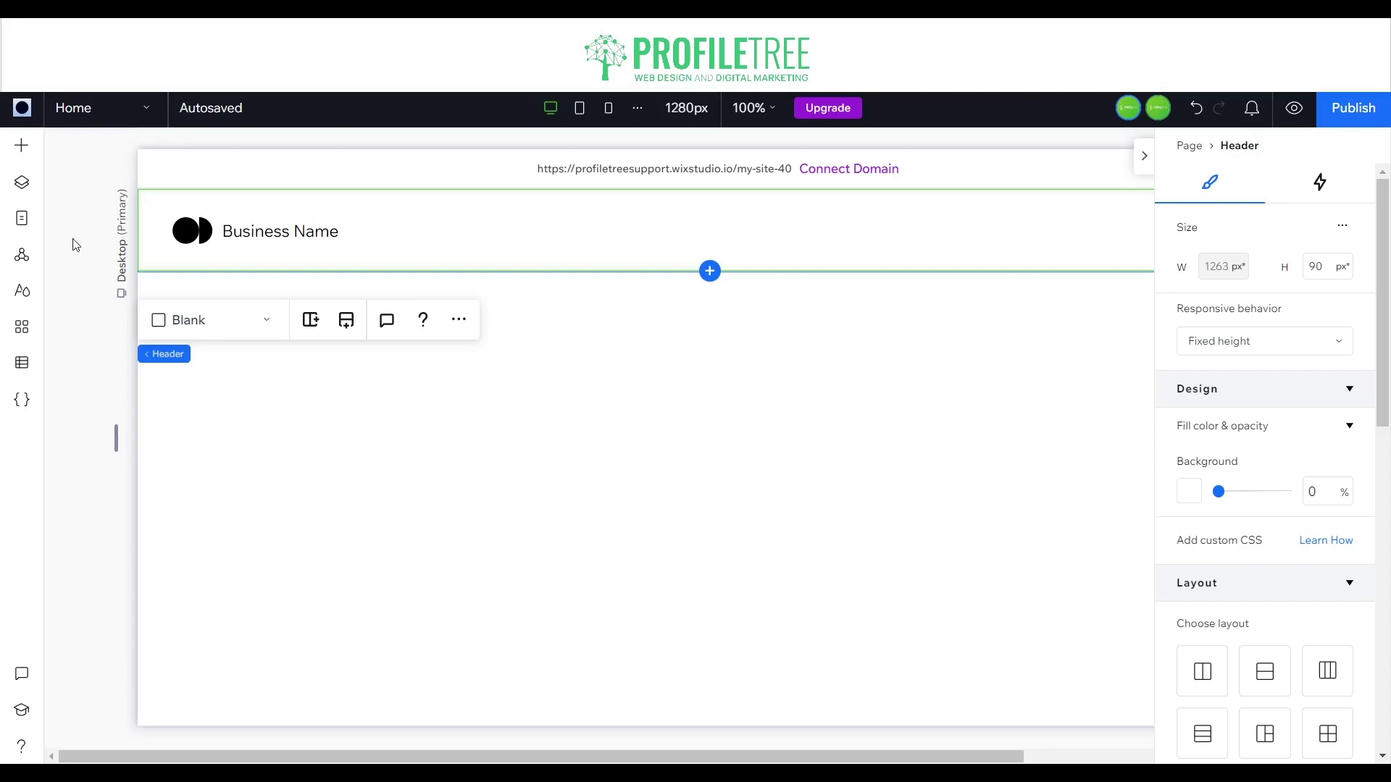
Step: Examine the management options of the default global header and show its preview
click(22, 254)
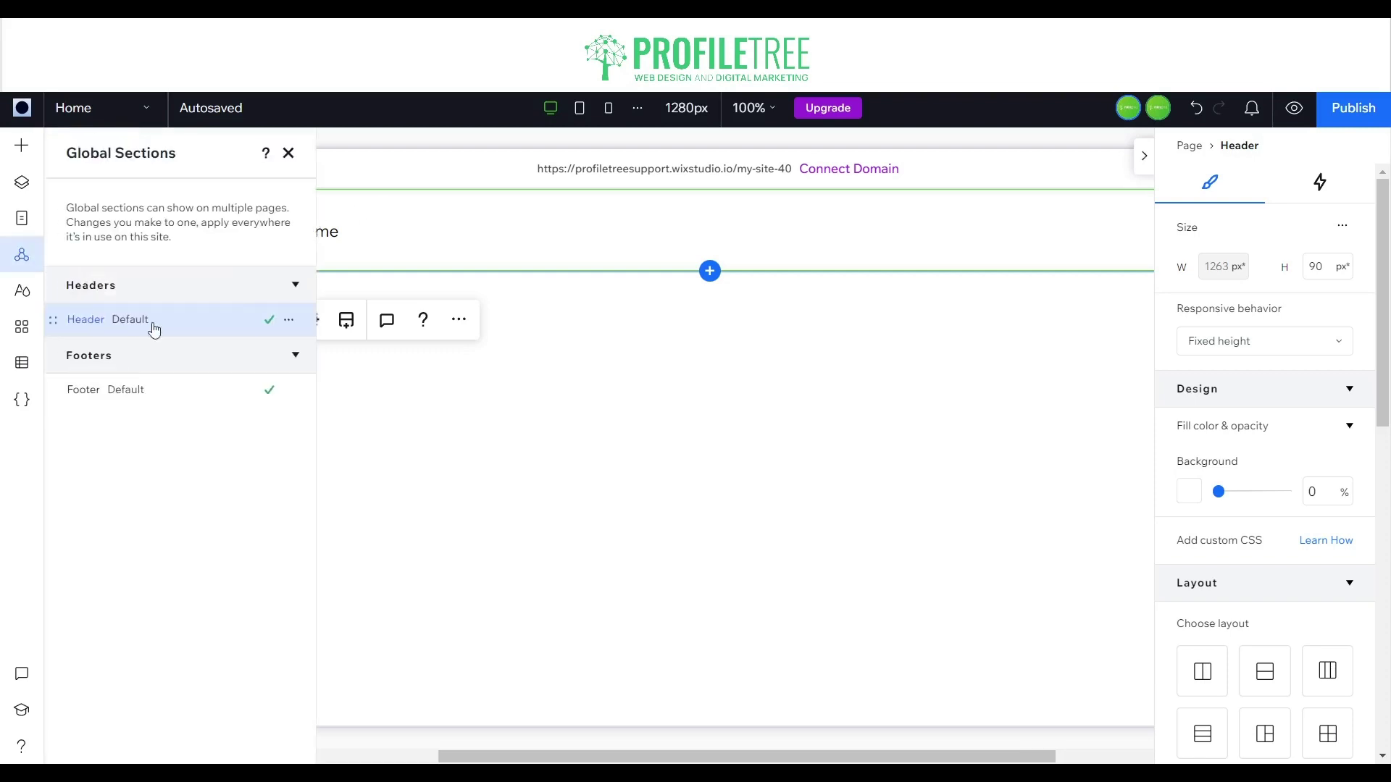
click(288, 322)
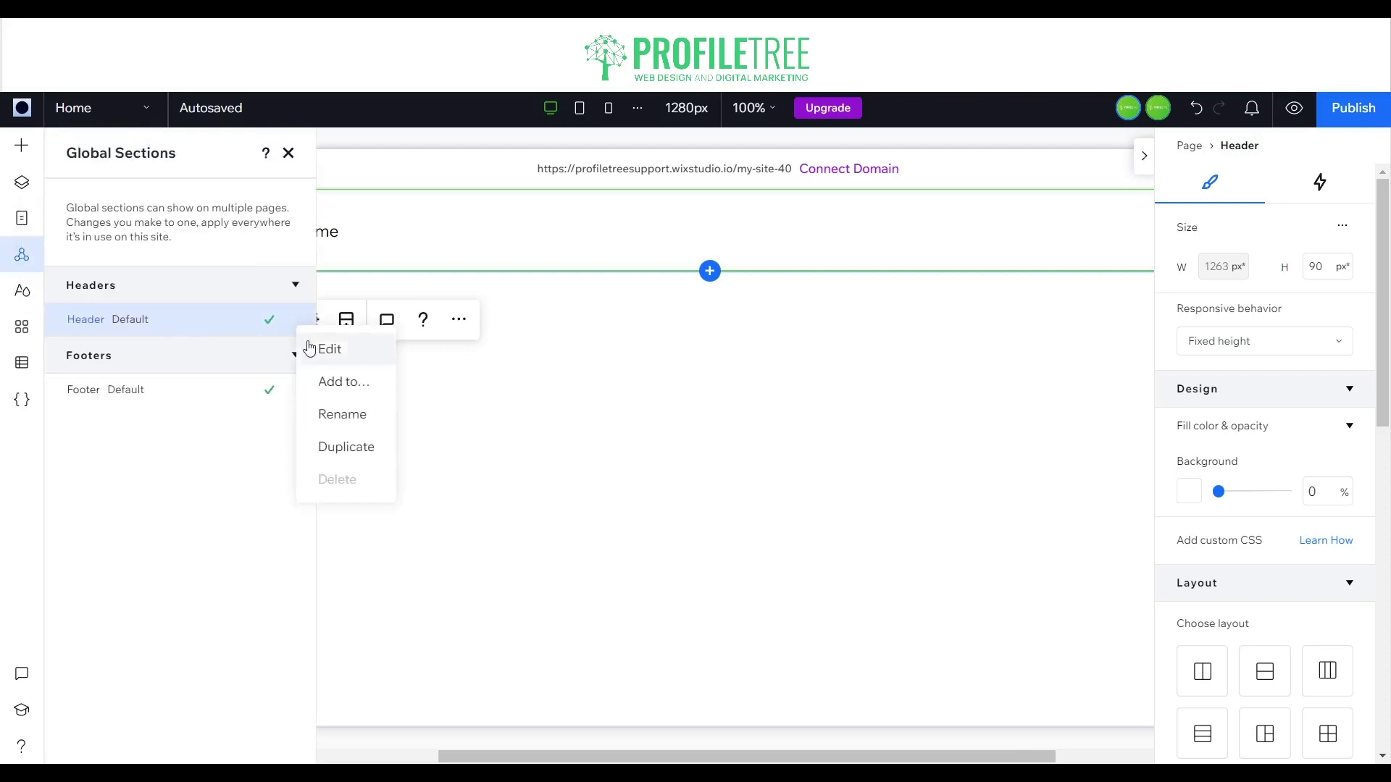
click(342, 365)
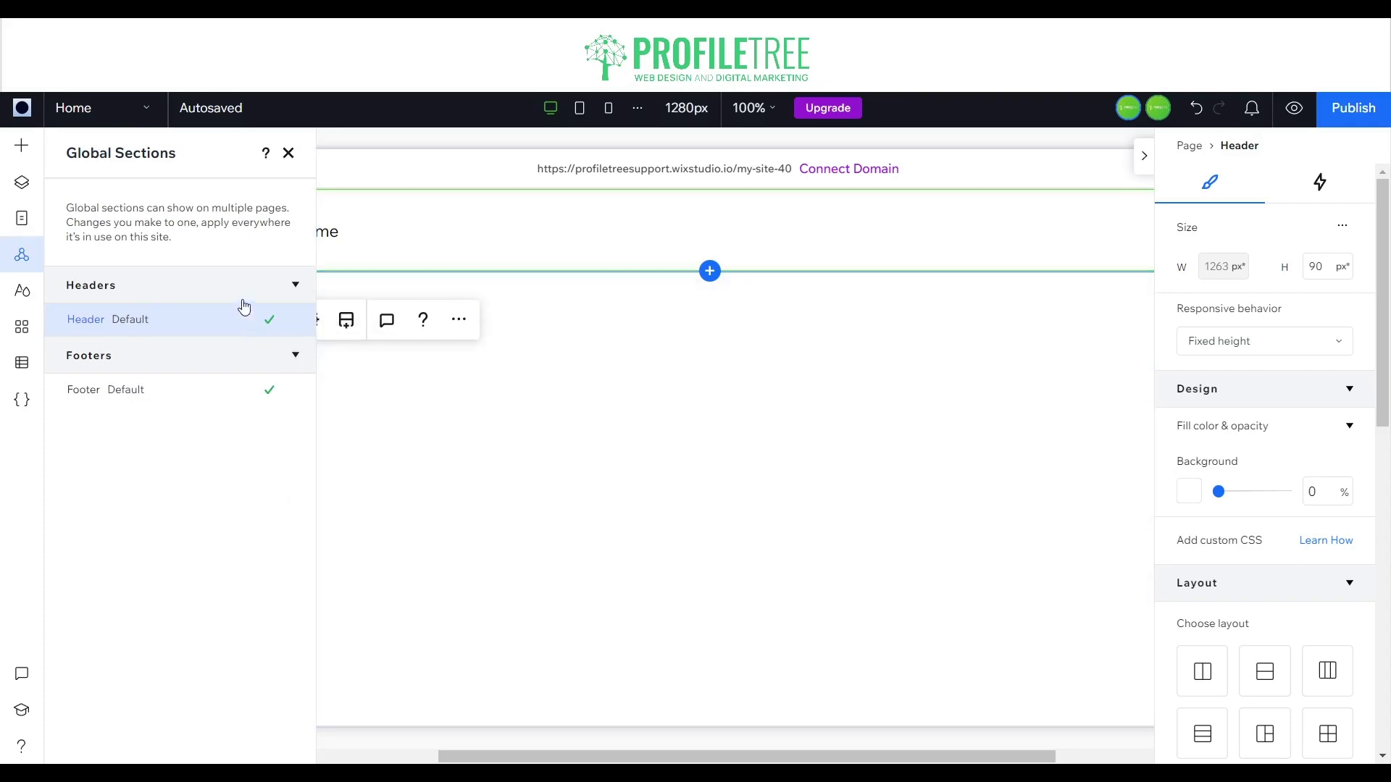
click(288, 323)
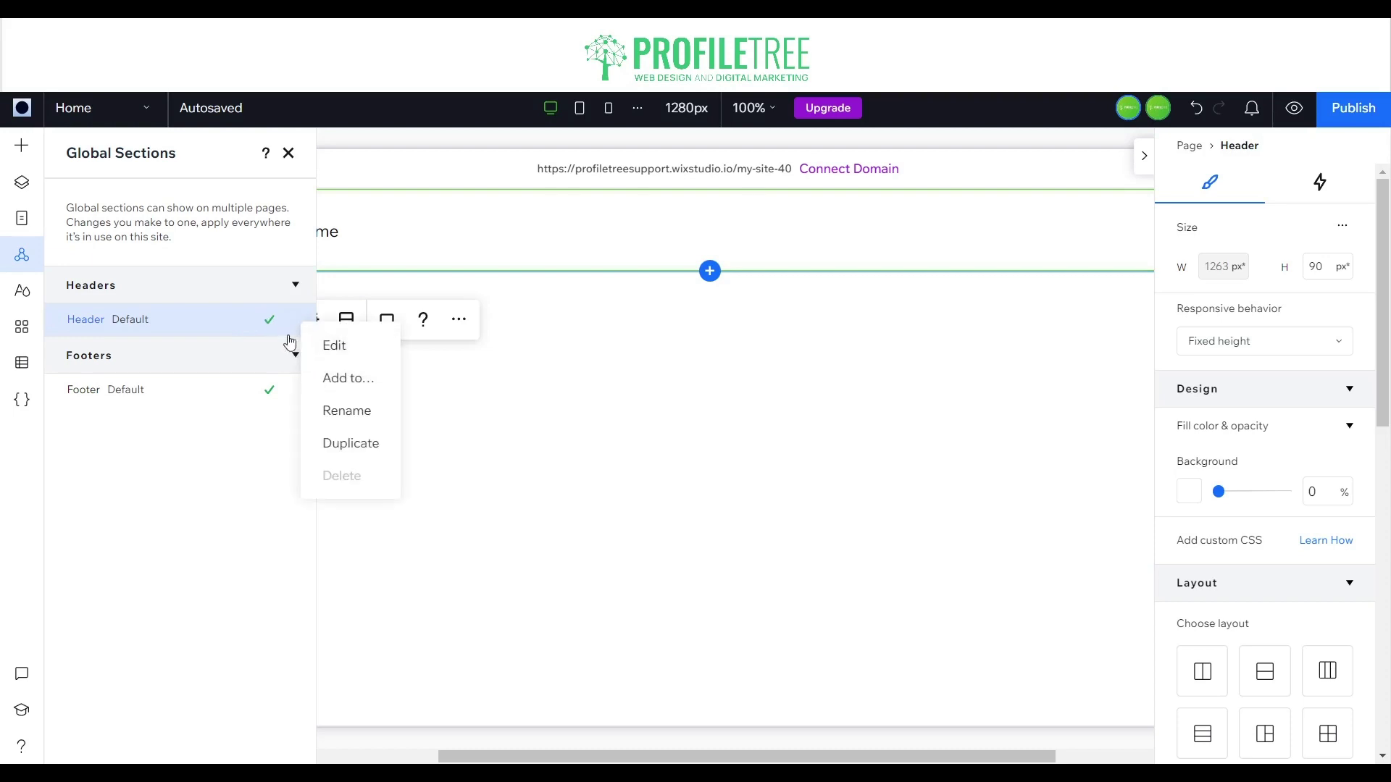
click(272, 321)
mouse_move(280, 324)
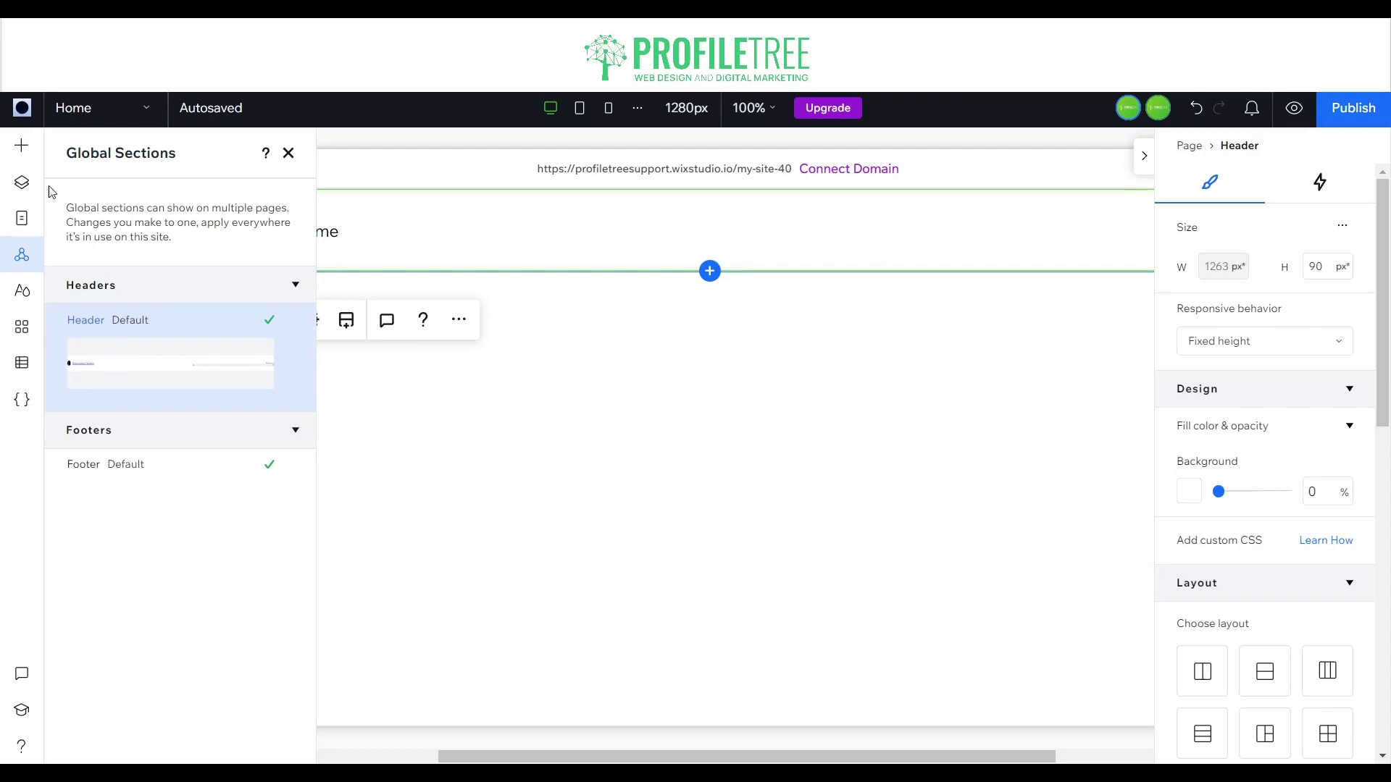
Step: Revisit the quick-add elements, text themes, buttons and section grids that can be added
click(21, 146)
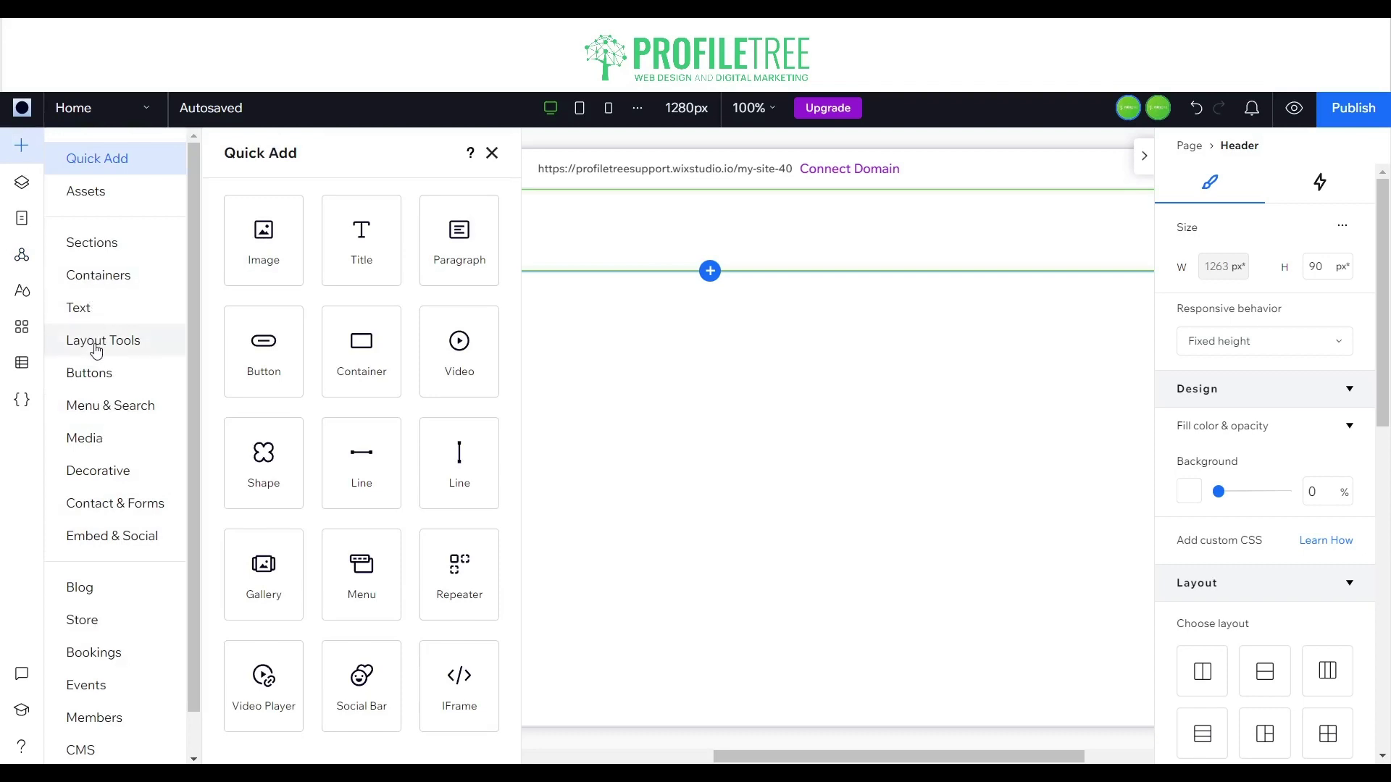
click(96, 348)
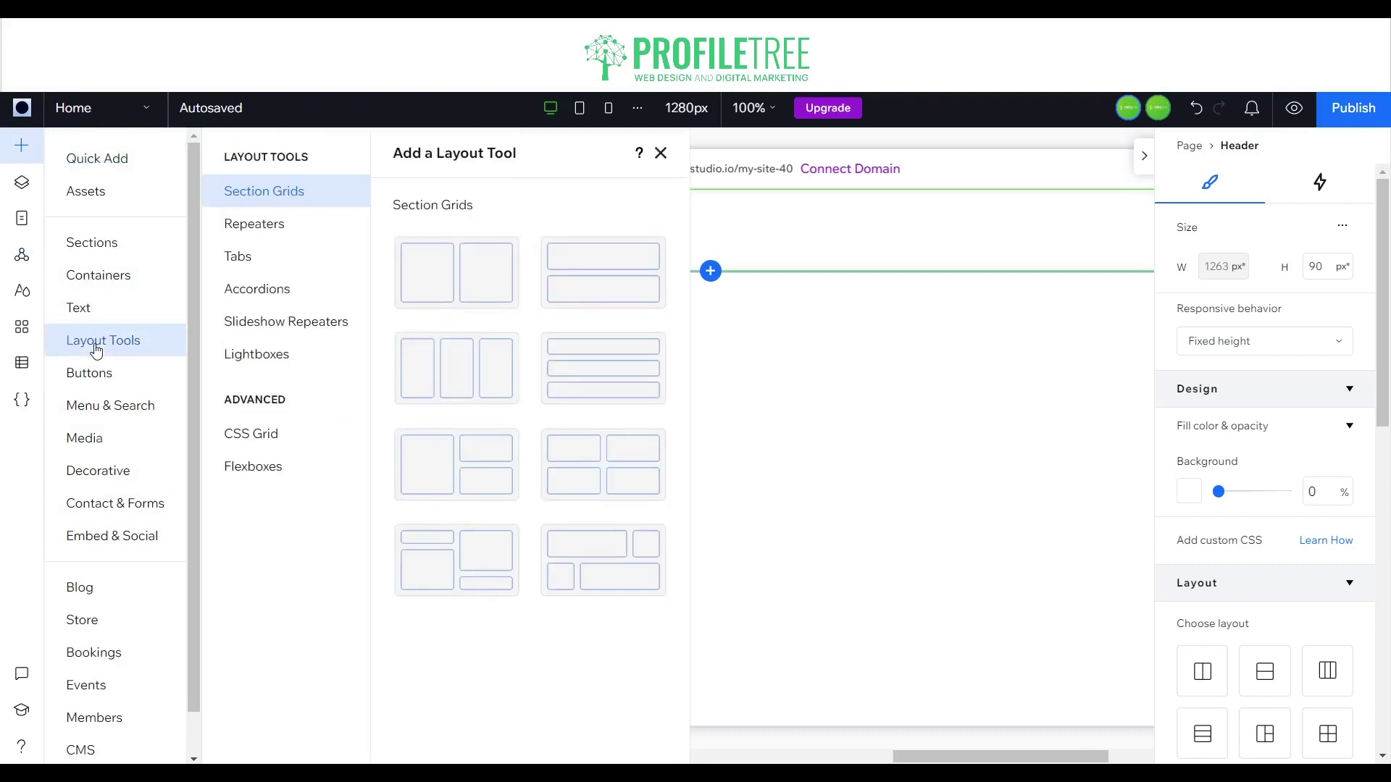
click(93, 313)
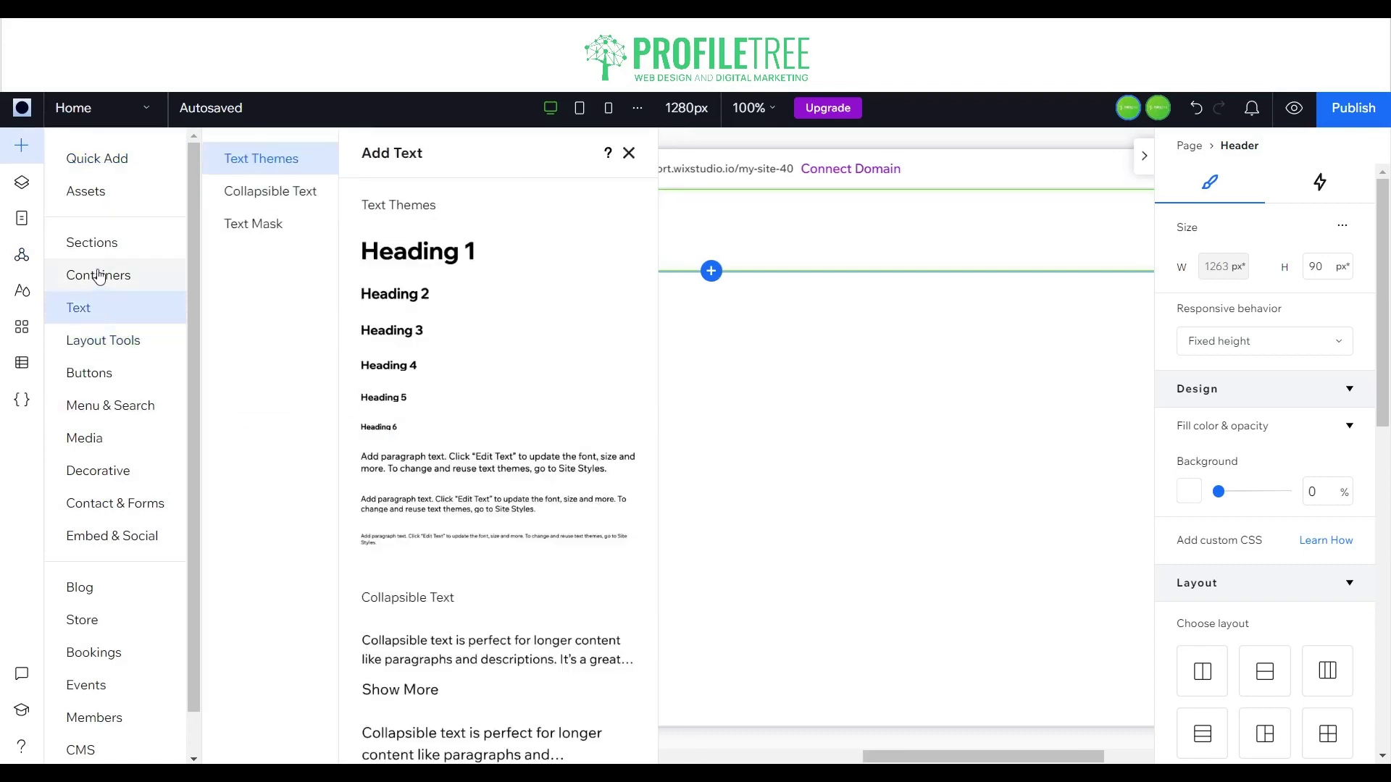
click(109, 406)
click(106, 375)
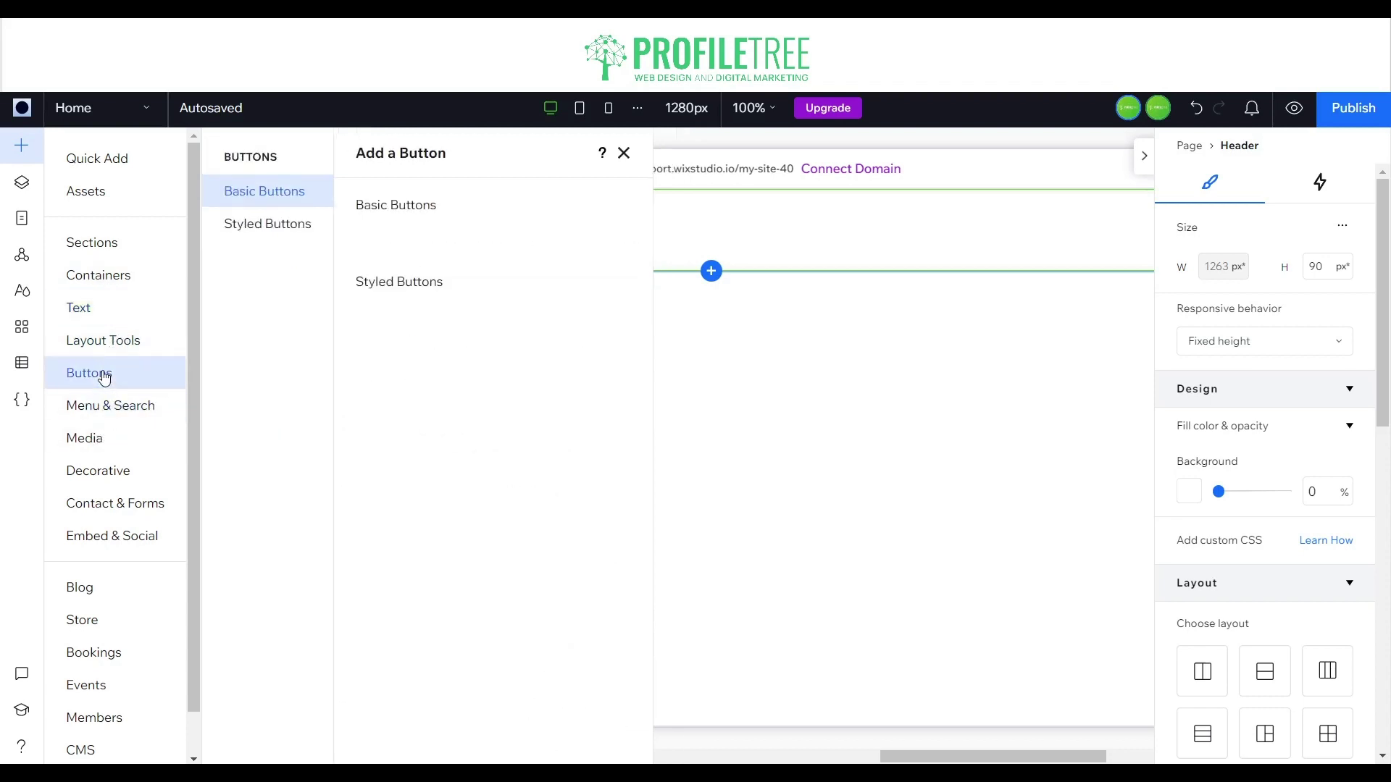
click(104, 354)
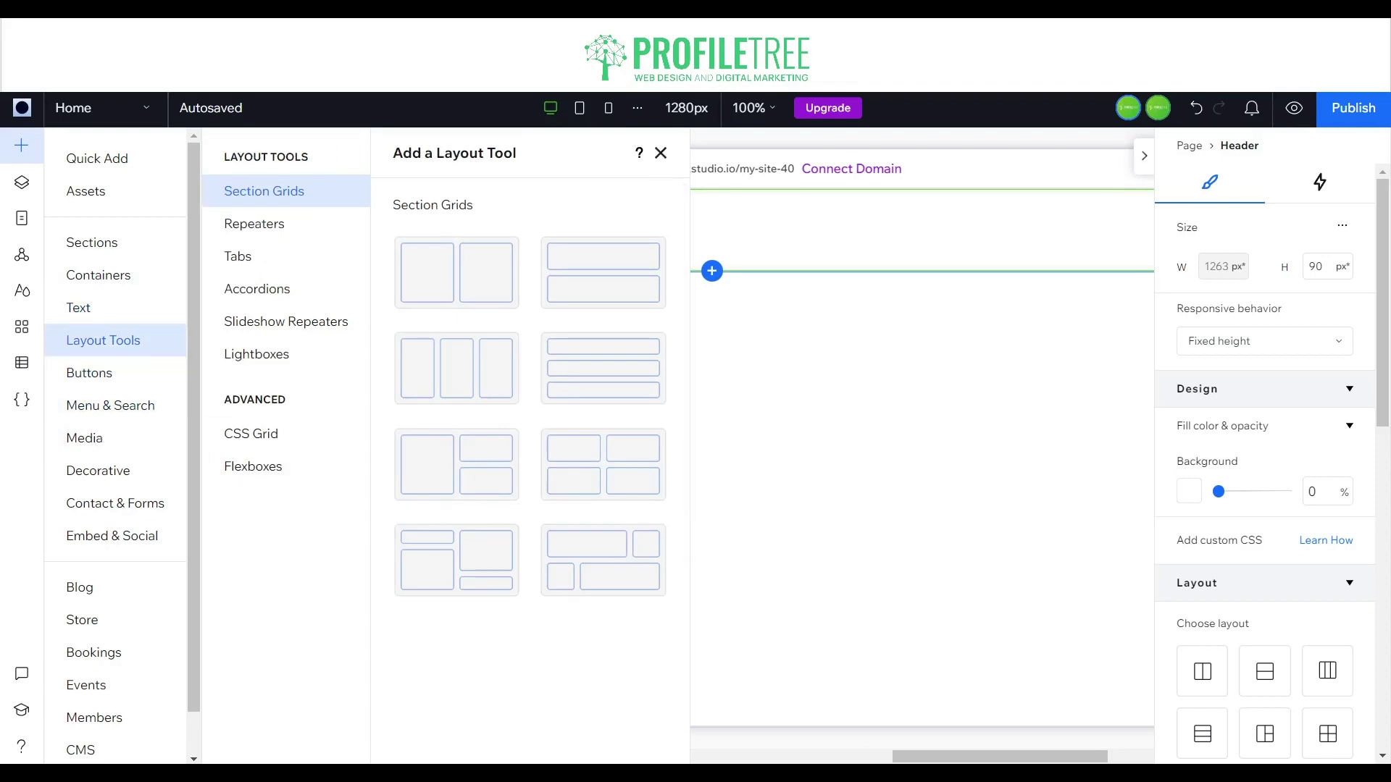
Step: Try to add the blue header preset with the announcement bar to the Home page and check the global sections list
click(91, 242)
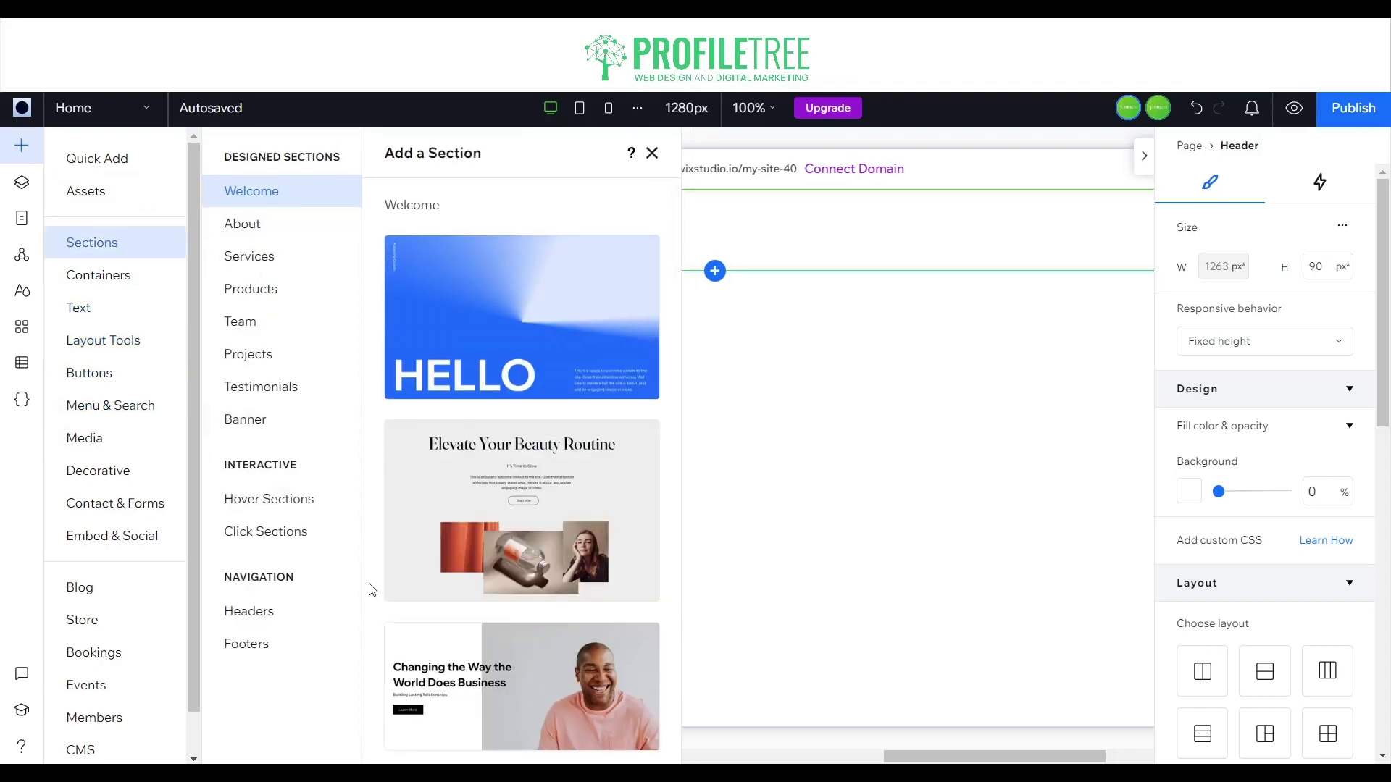
click(251, 622)
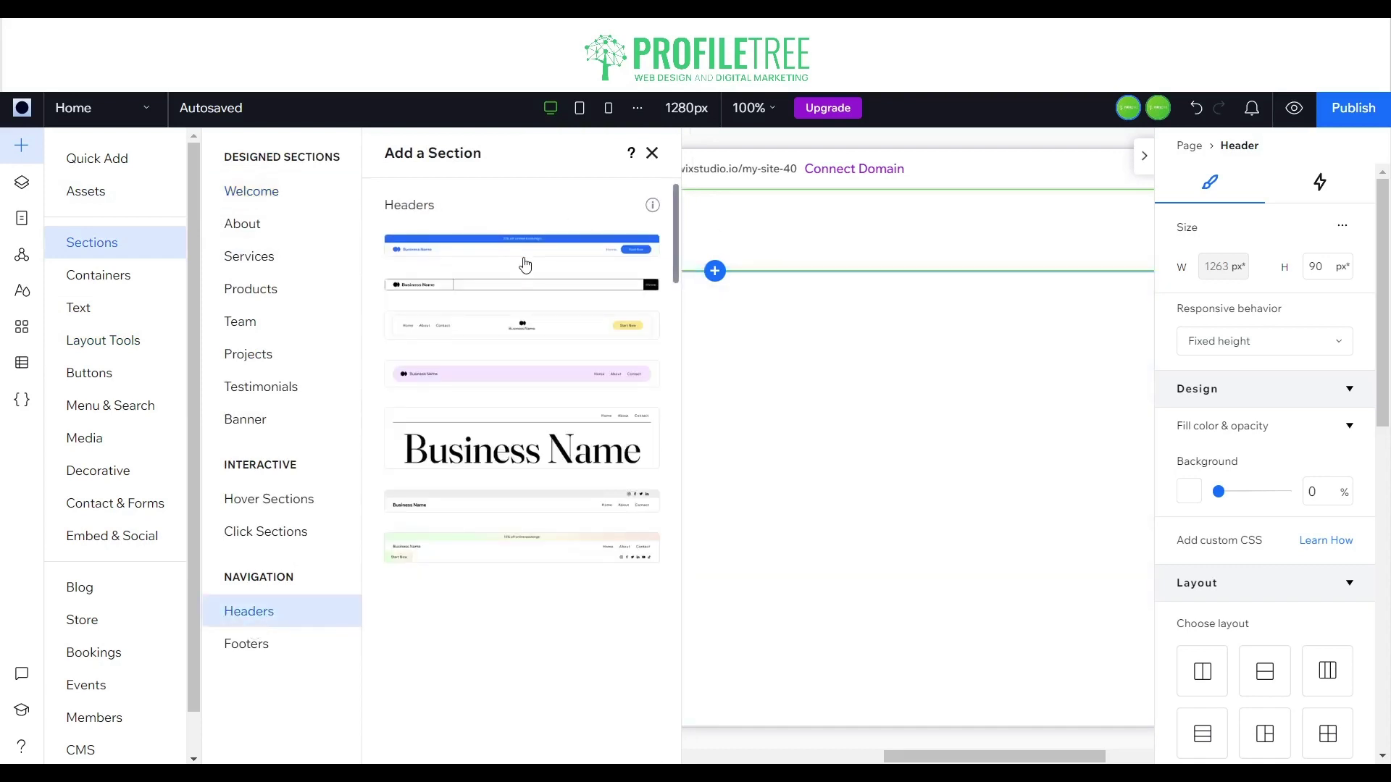
drag(522, 264, 832, 254)
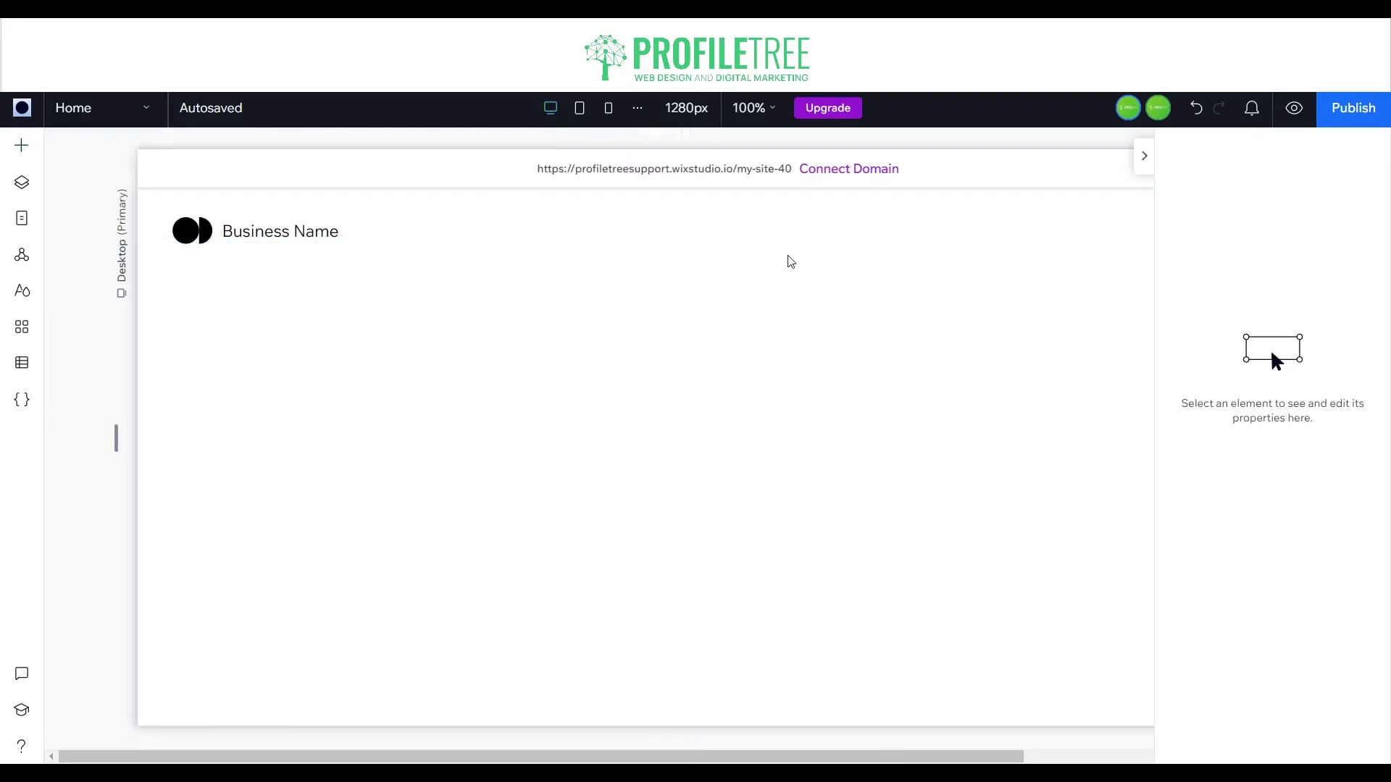
click(165, 262)
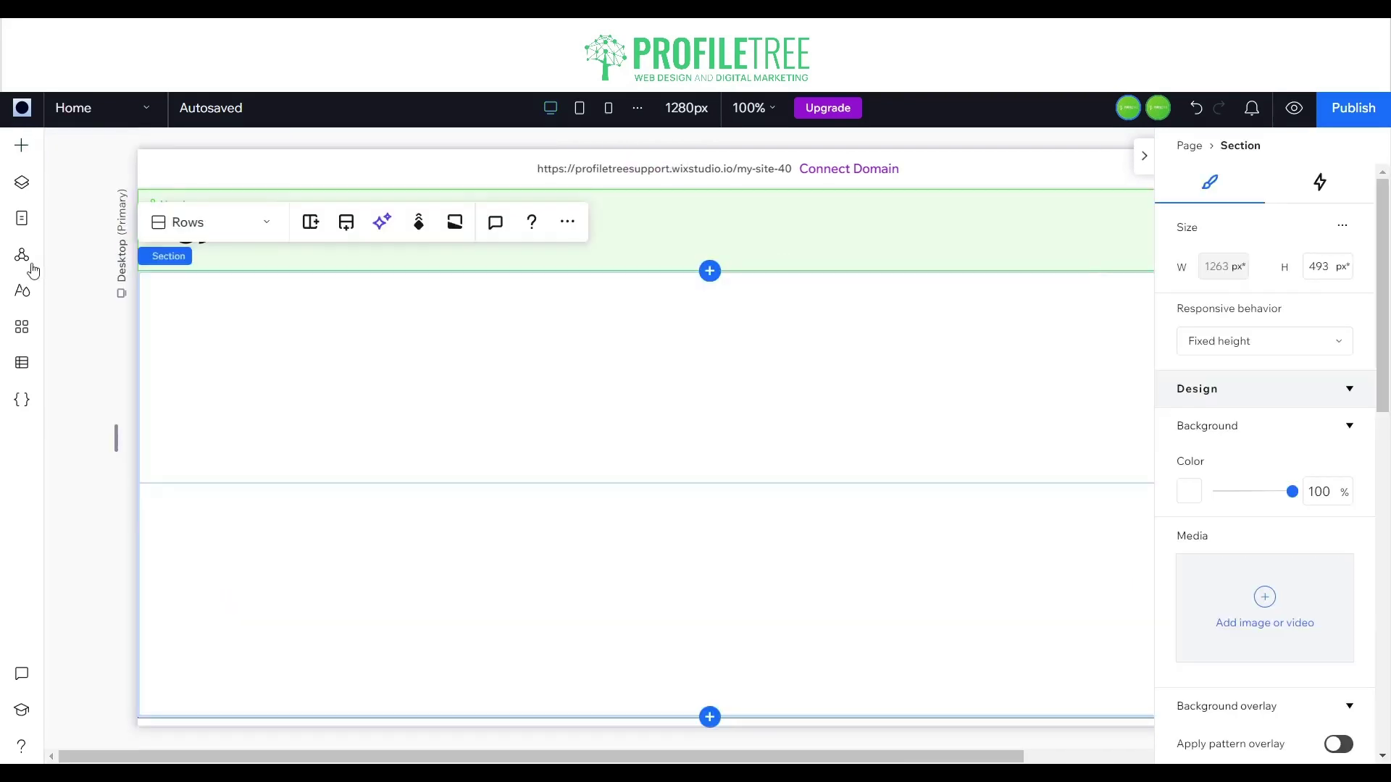
click(21, 265)
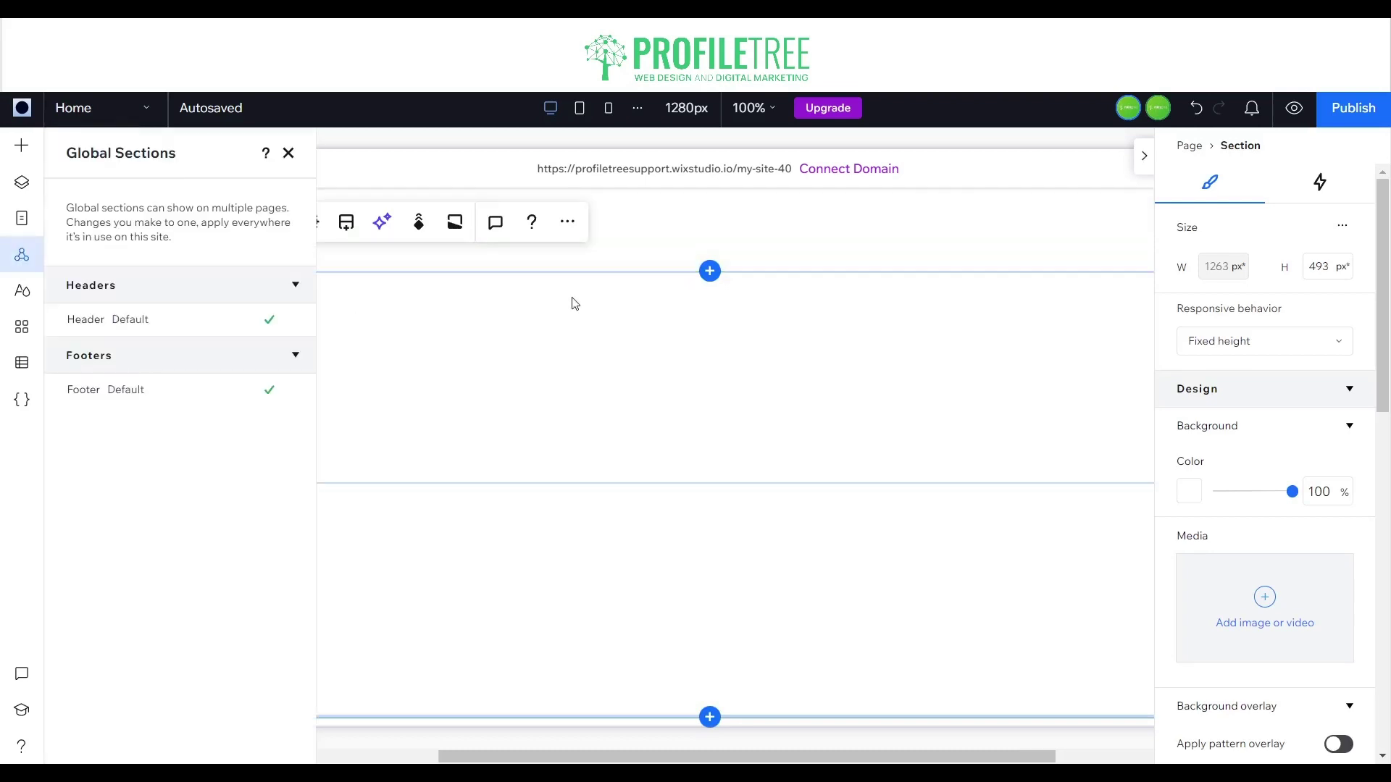
click(288, 155)
Step: Inspect the added header's cell and announcement text, and undo the header insertion
click(517, 348)
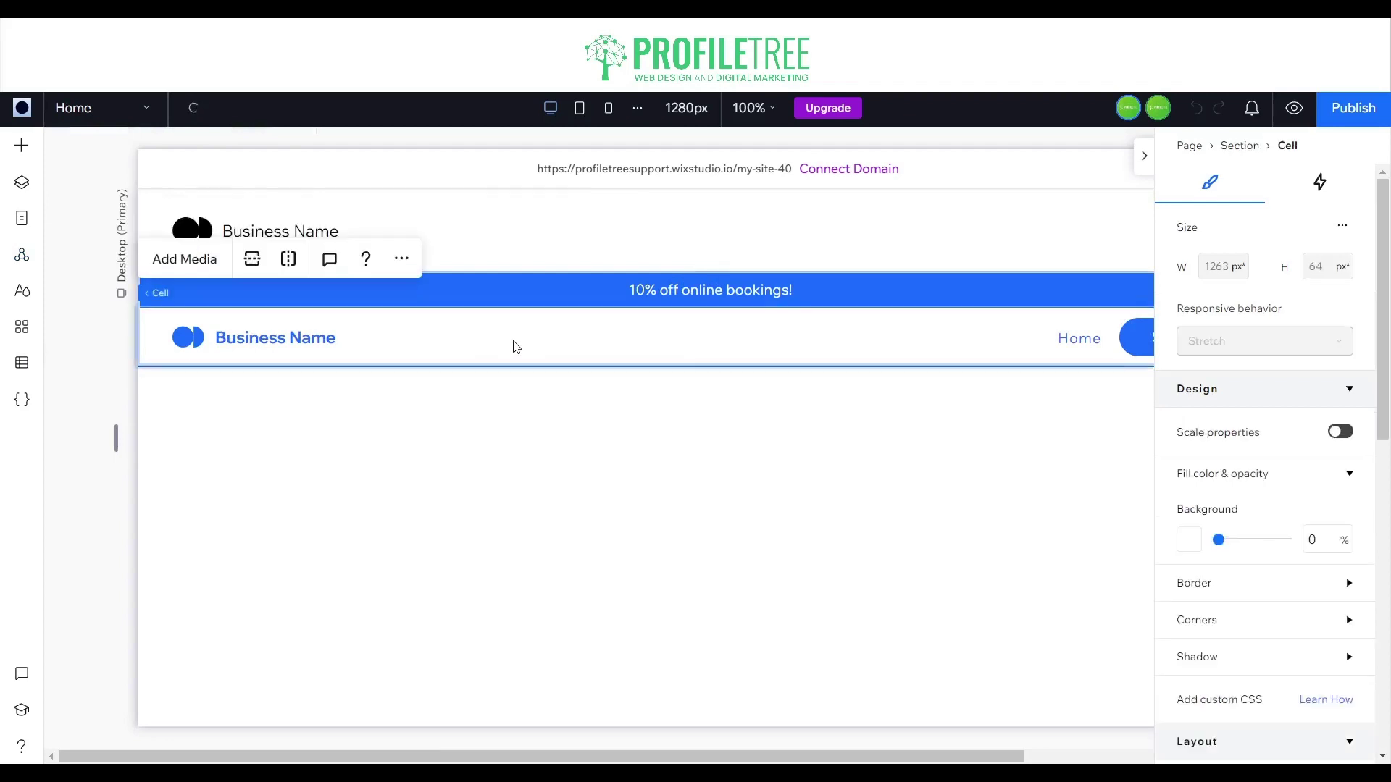
click(578, 286)
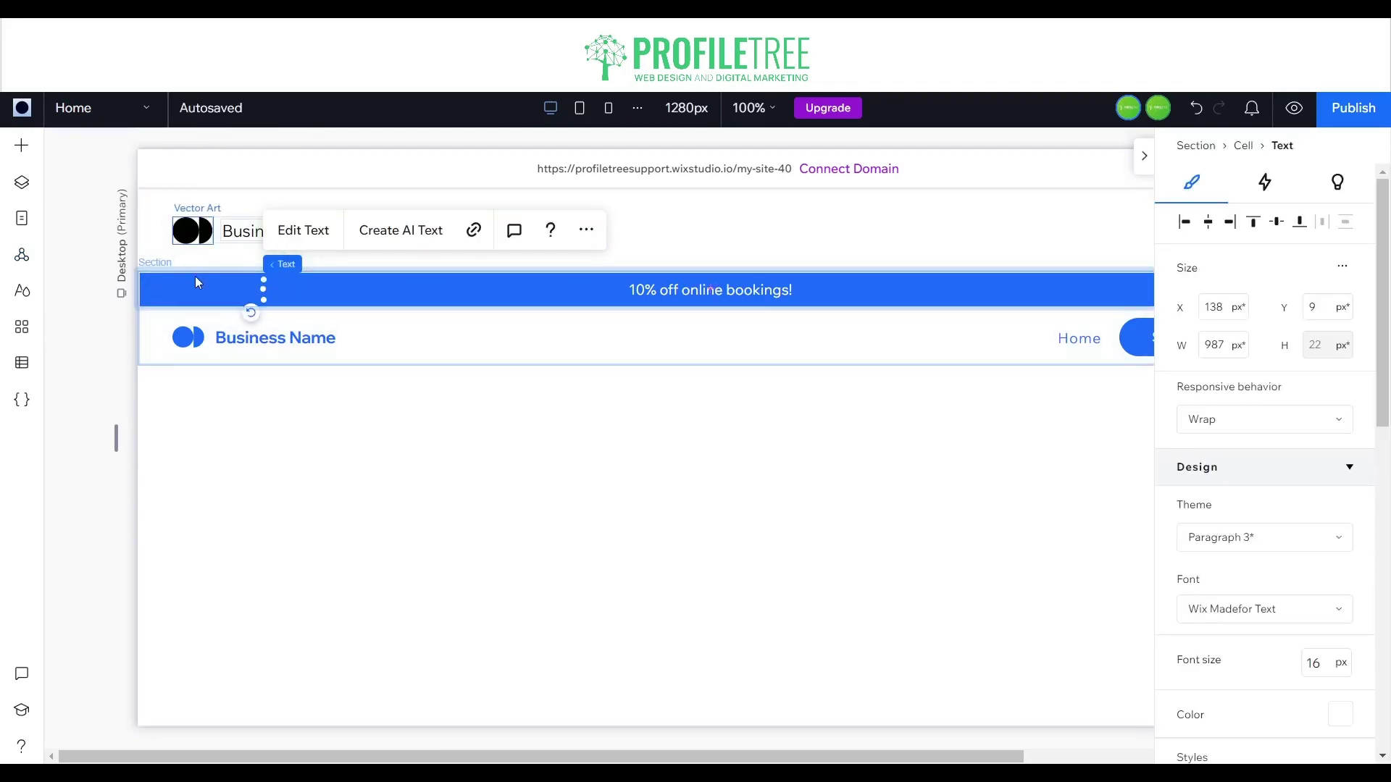
key(ctrl+z)
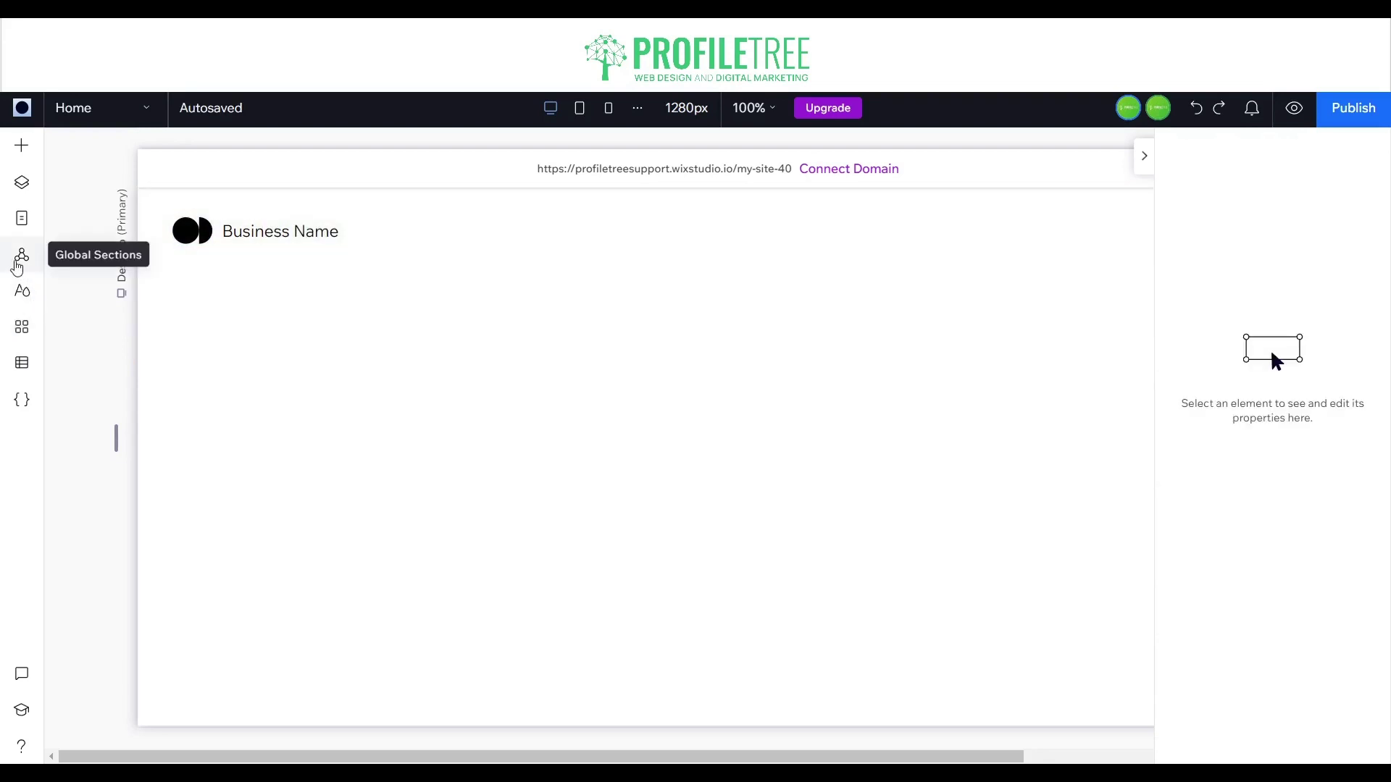
Step: Remove the default global header from the Home page while keeping it on New Page
click(24, 255)
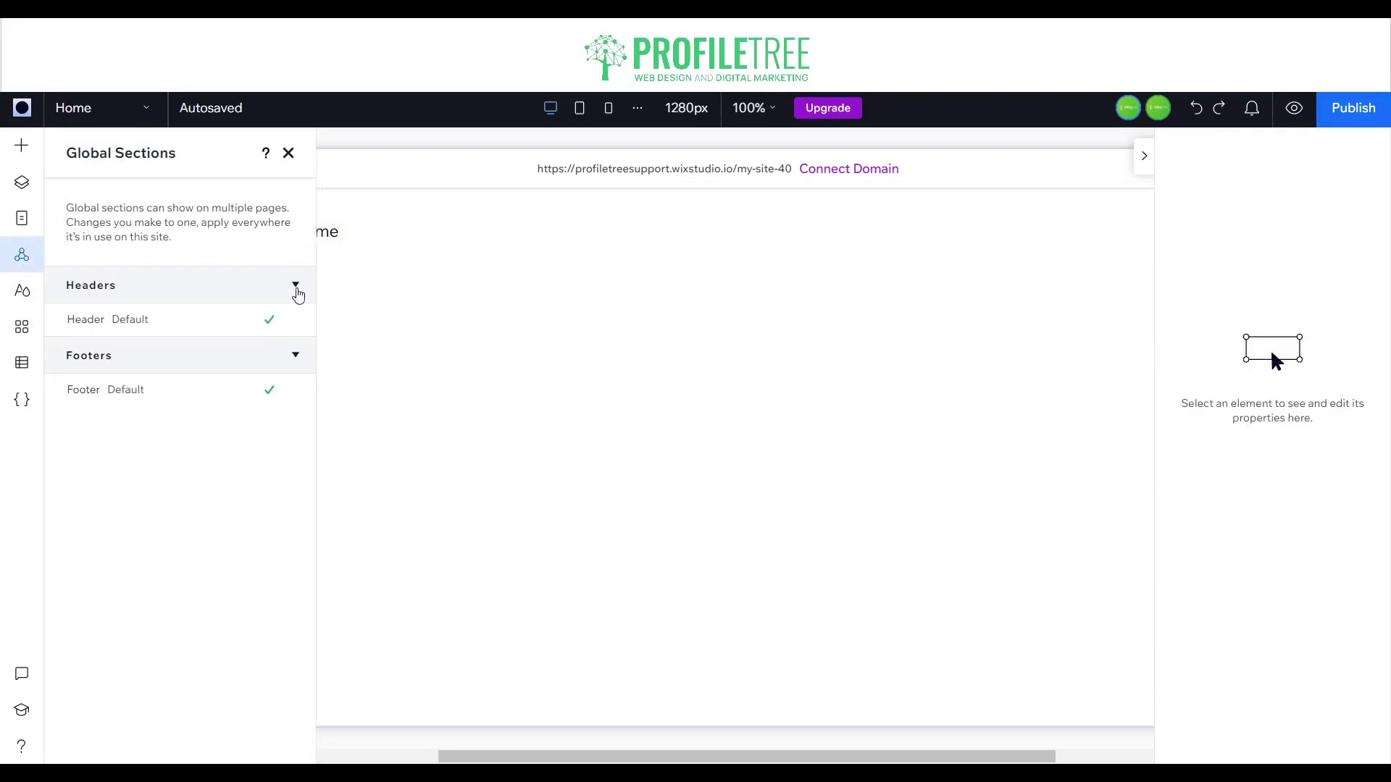
click(290, 321)
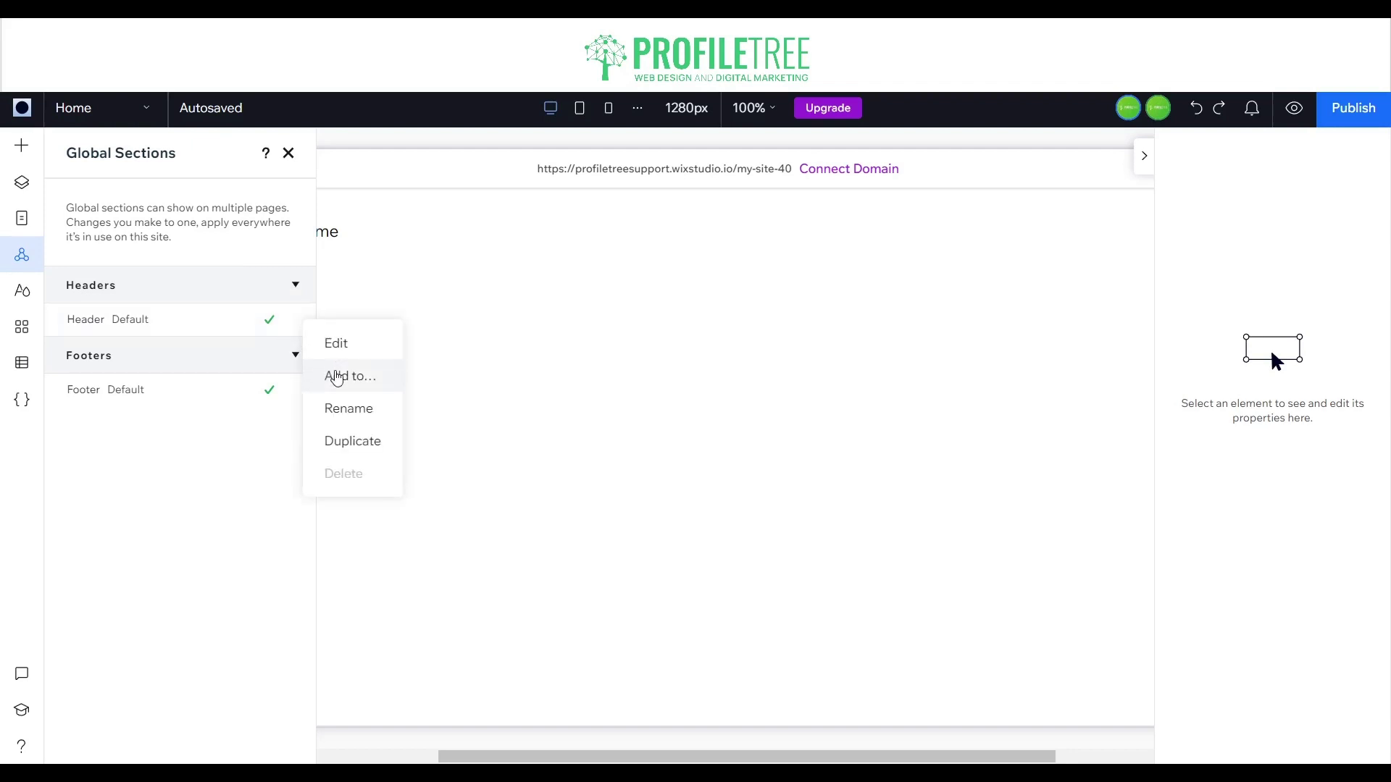
click(341, 375)
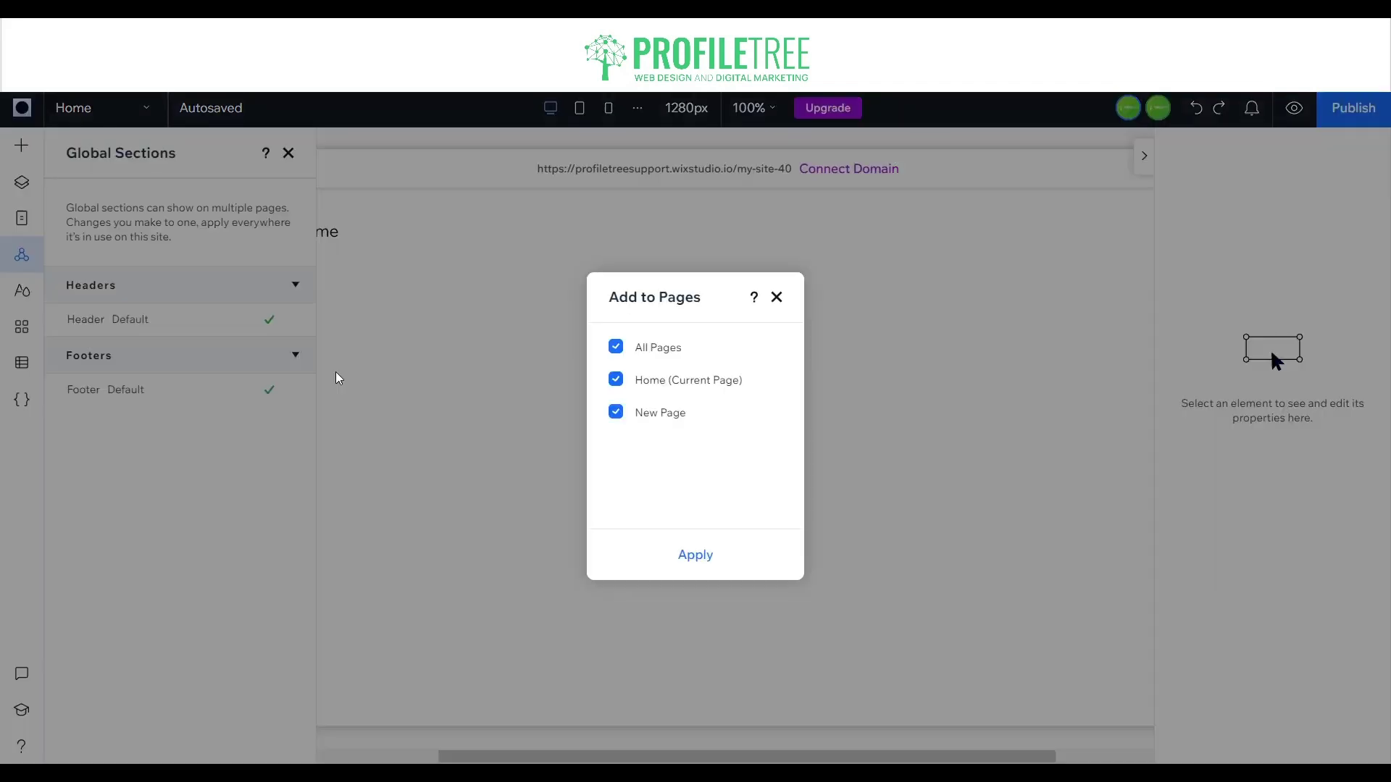
click(616, 380)
click(717, 564)
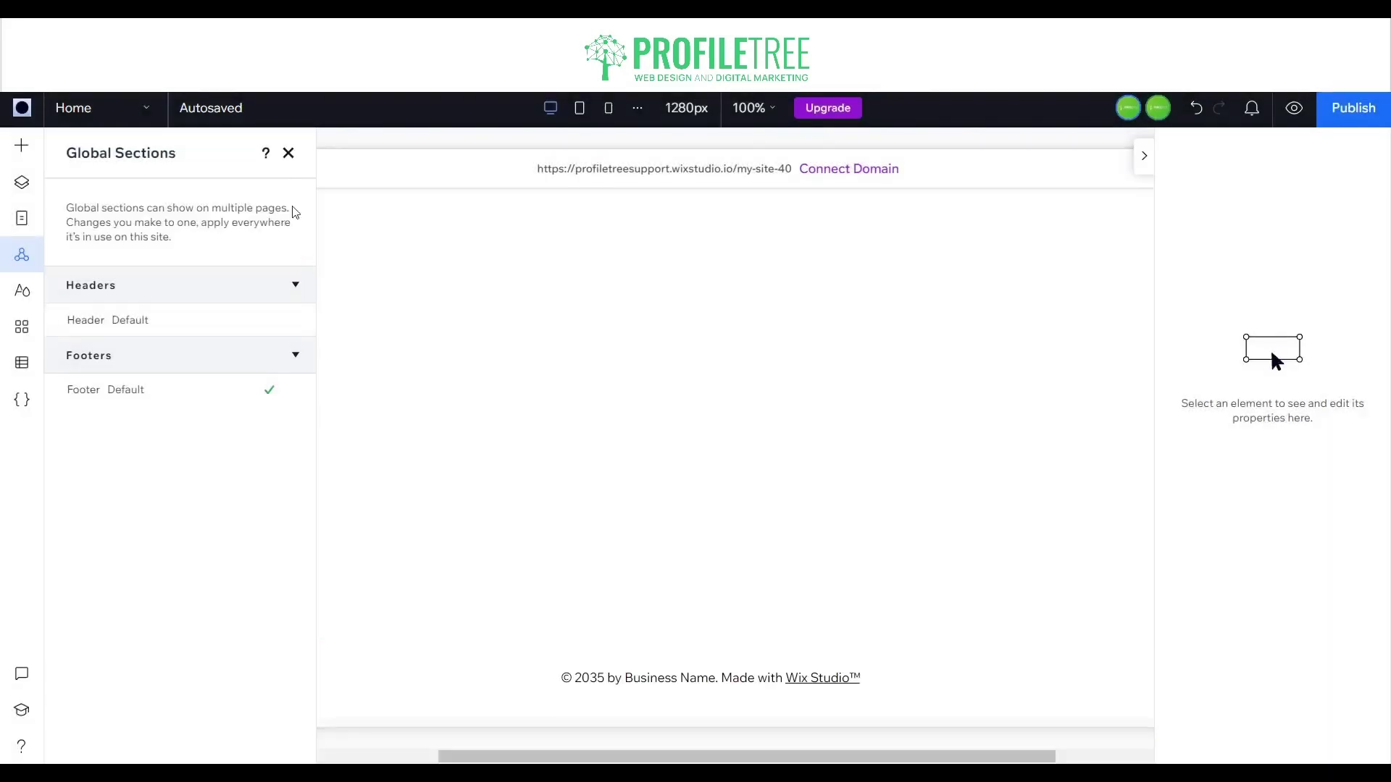
click(290, 154)
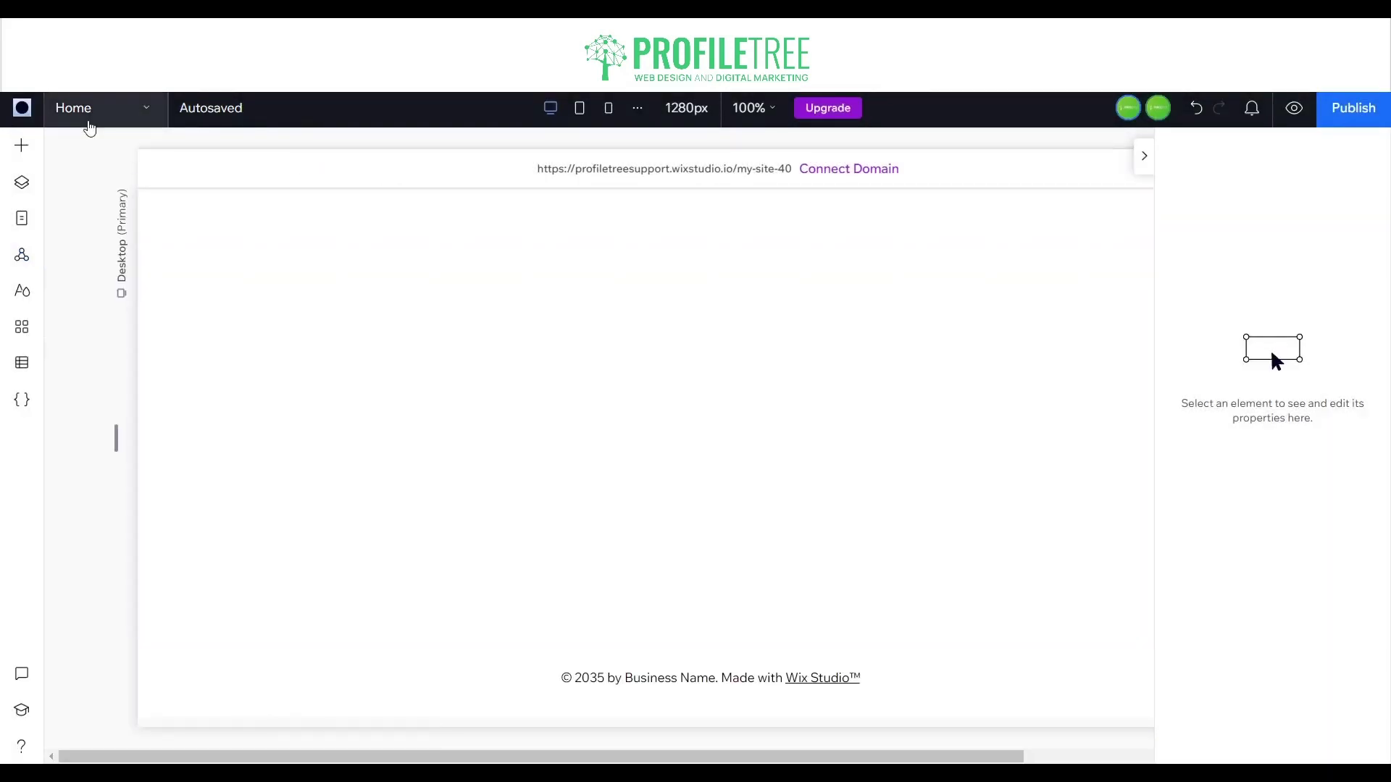
Step: View New Page to compare its header with the Home page, and return to Home
click(89, 115)
click(74, 177)
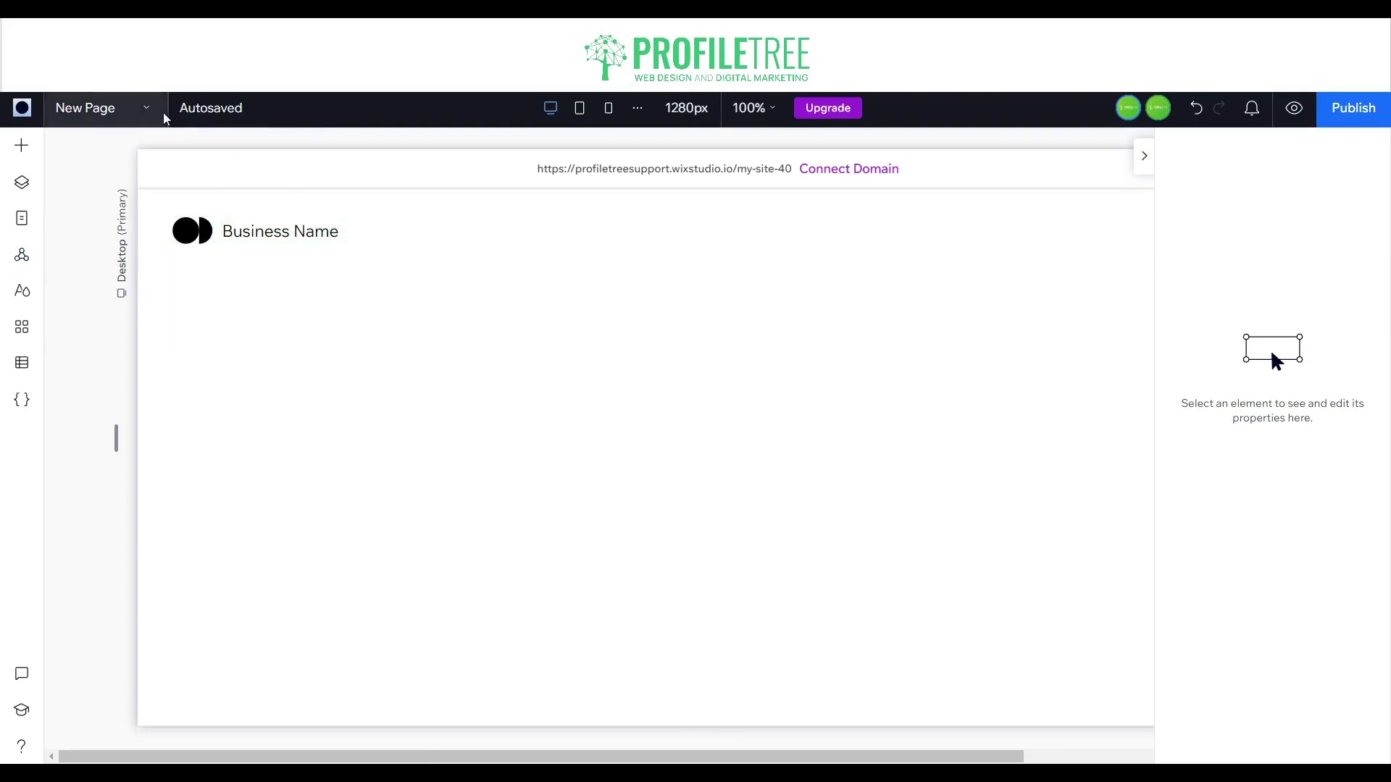
click(108, 109)
click(73, 142)
Step: Add the default global header back to the Home page and check it in the global sections list
click(21, 254)
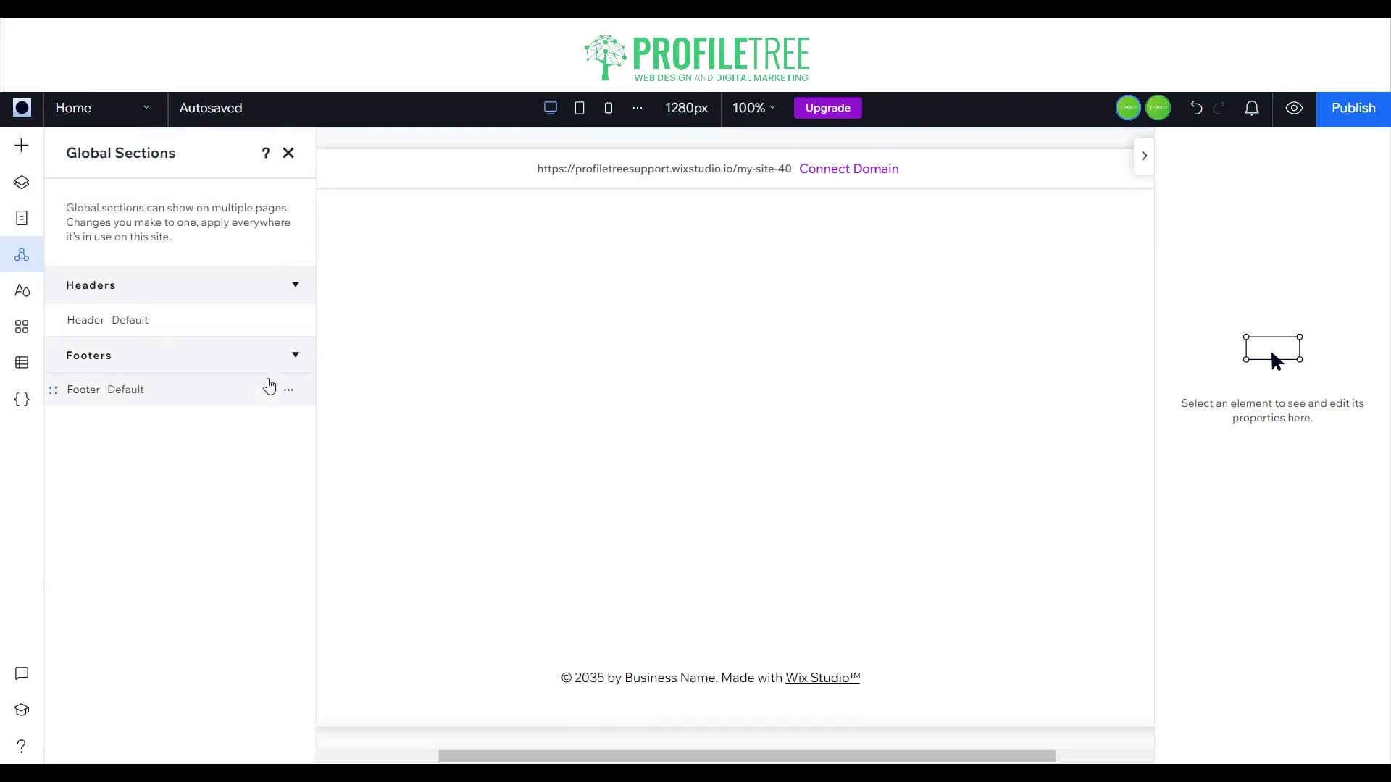
click(268, 385)
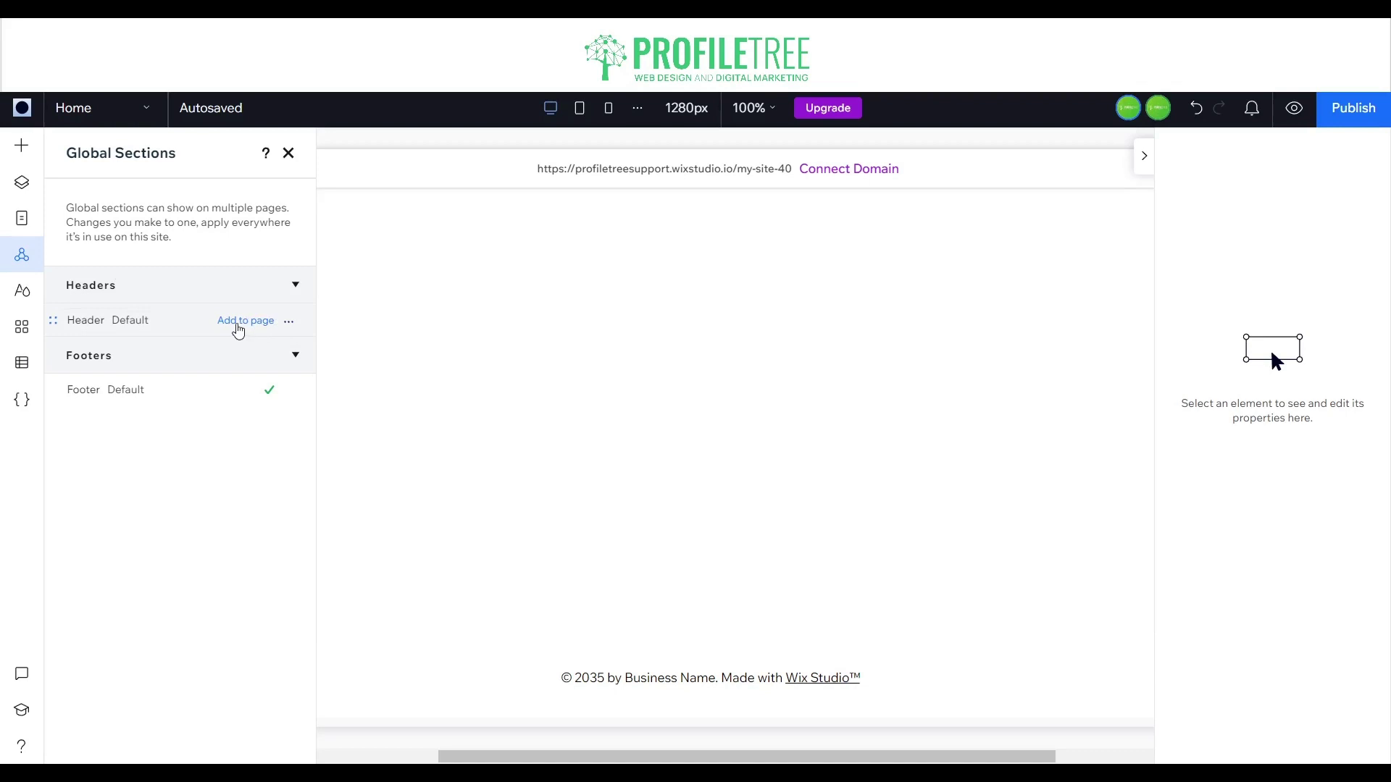
click(238, 323)
click(267, 318)
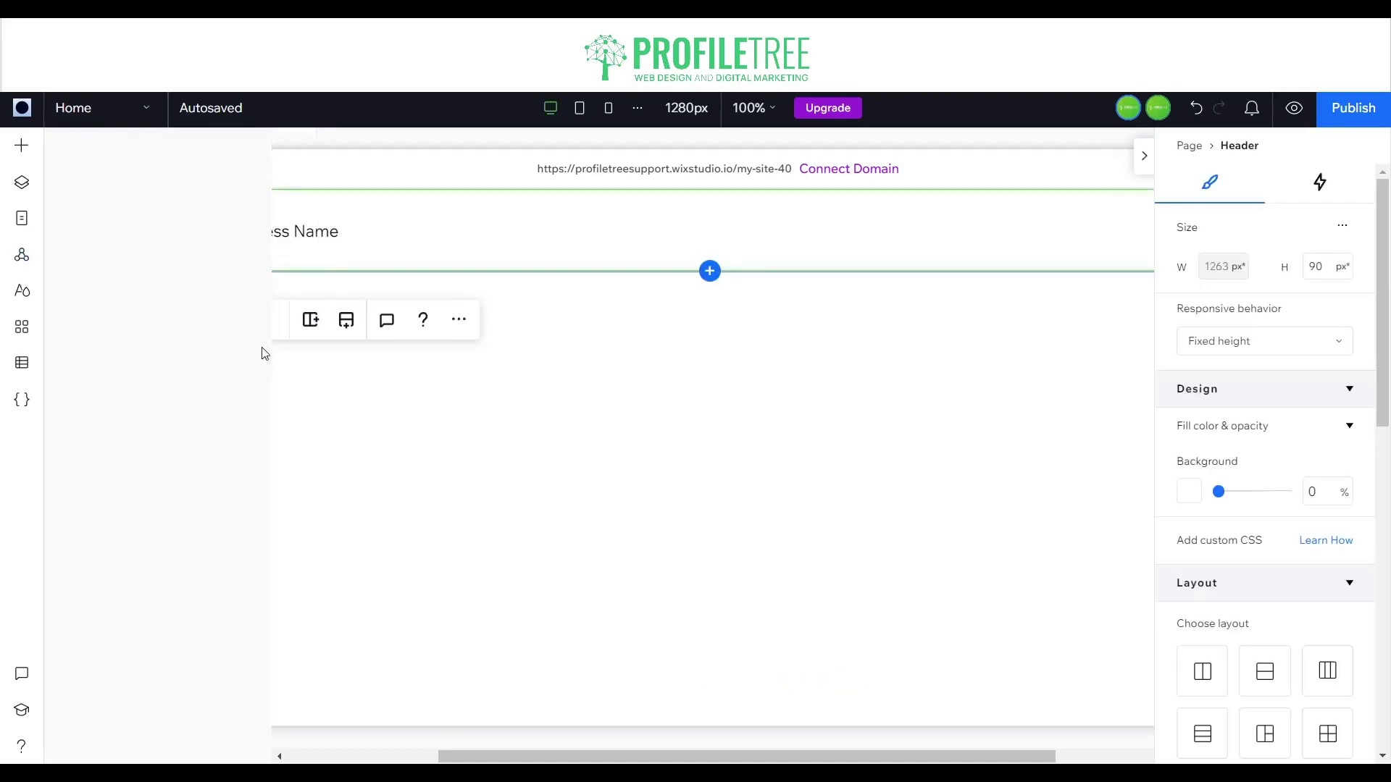
click(21, 254)
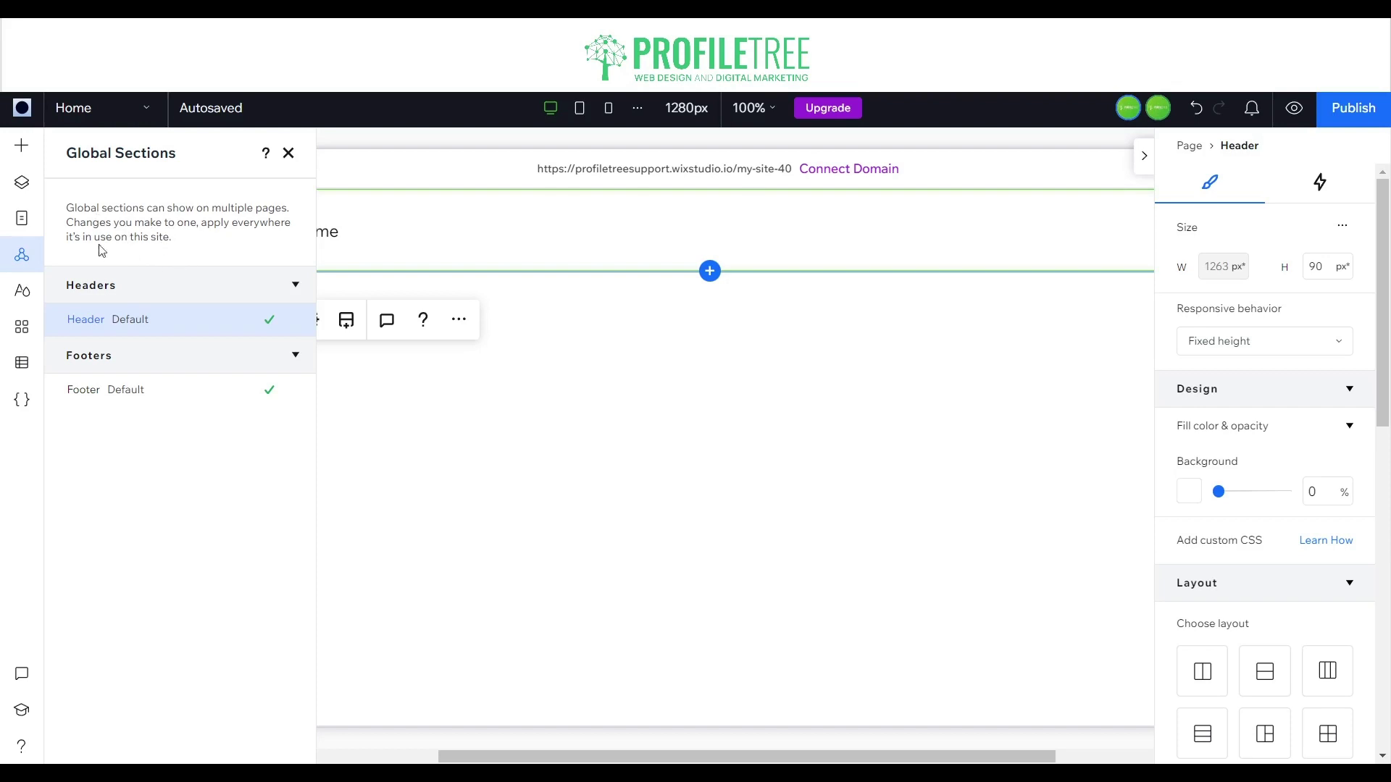
Step: View the site styles for typography, page transitions and colors
click(21, 293)
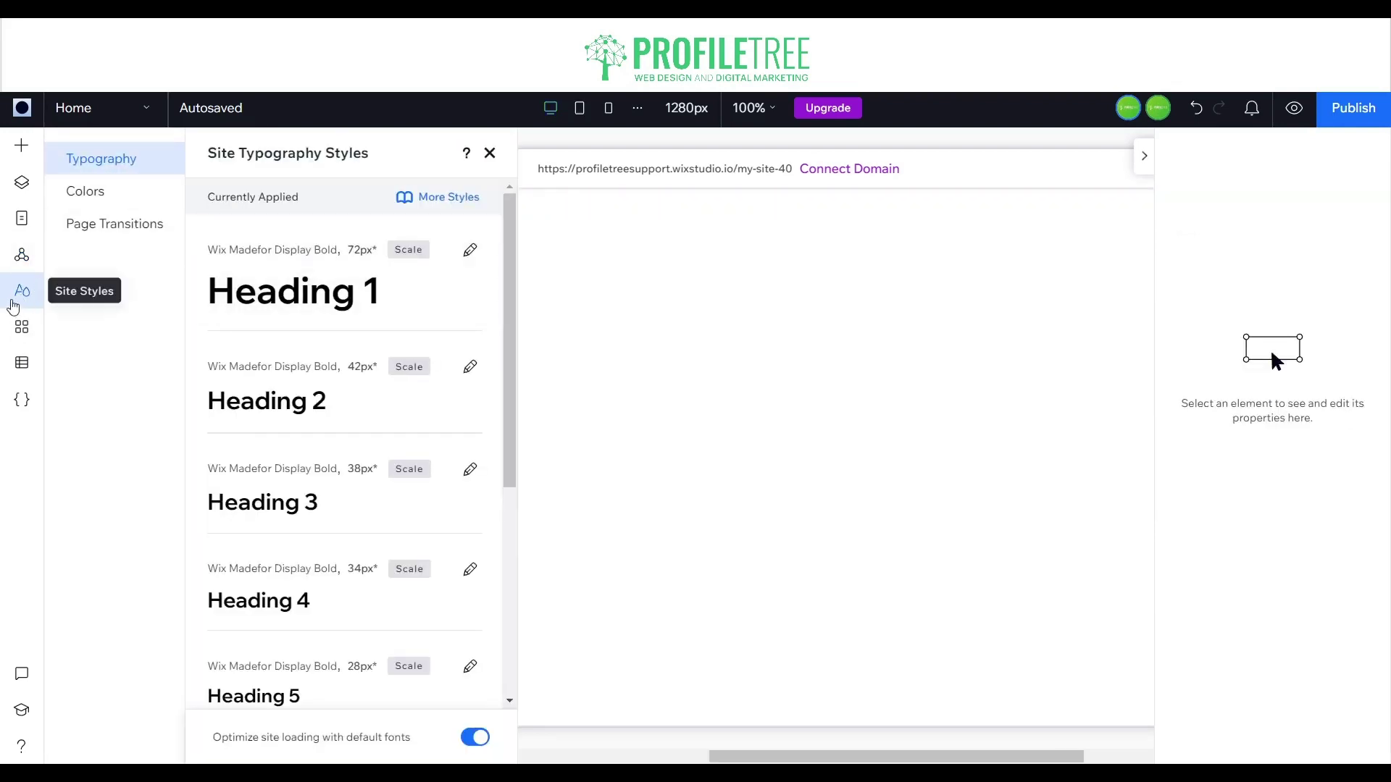
click(96, 218)
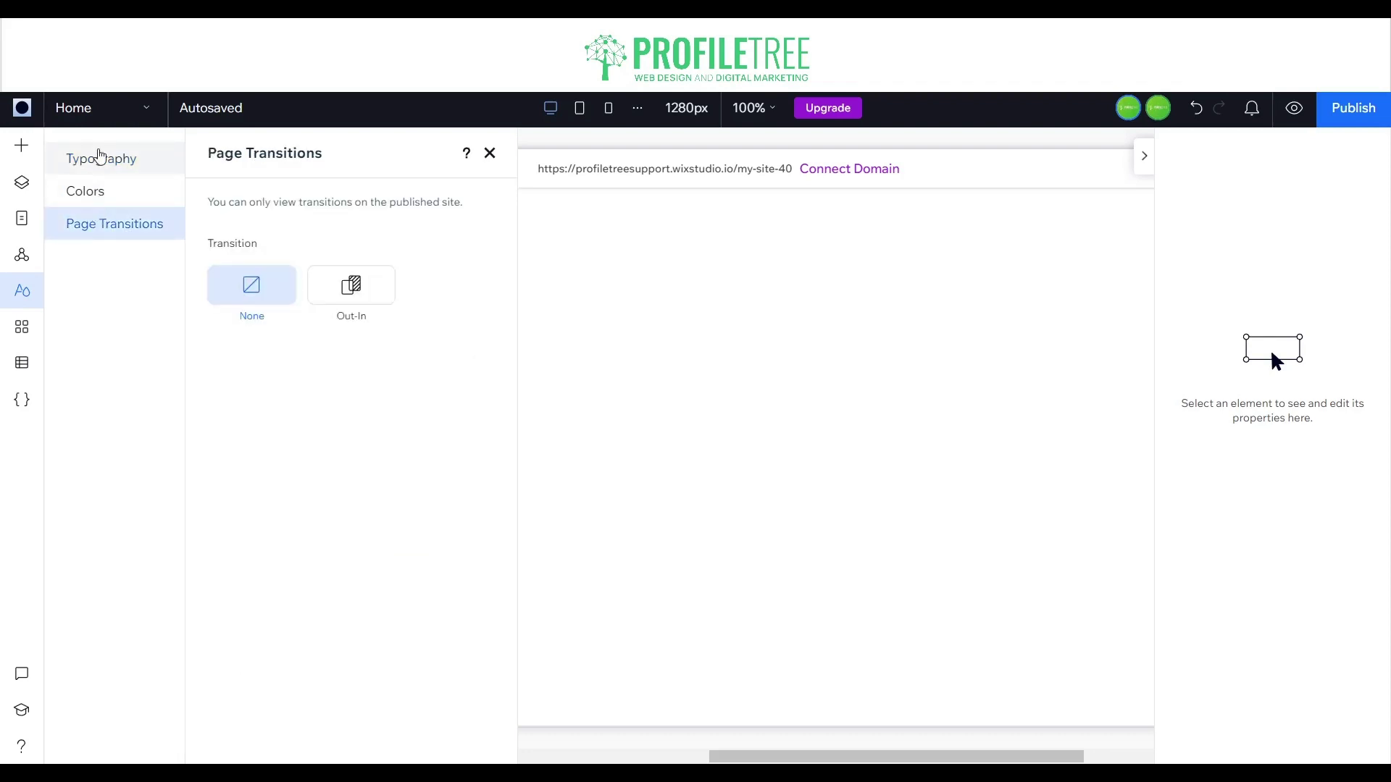
click(97, 154)
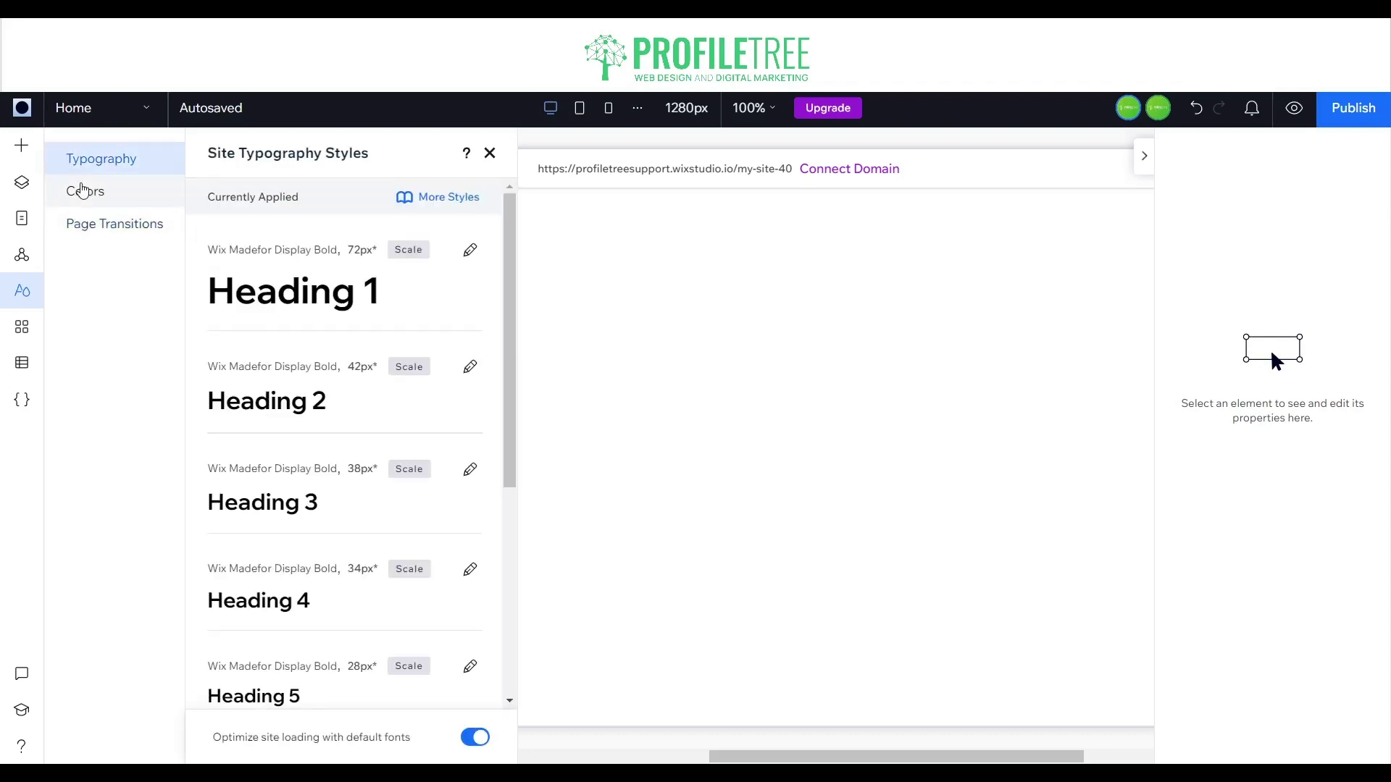
click(82, 191)
Step: Try the Out-In page transition for the site and switch the transition back to None
click(96, 233)
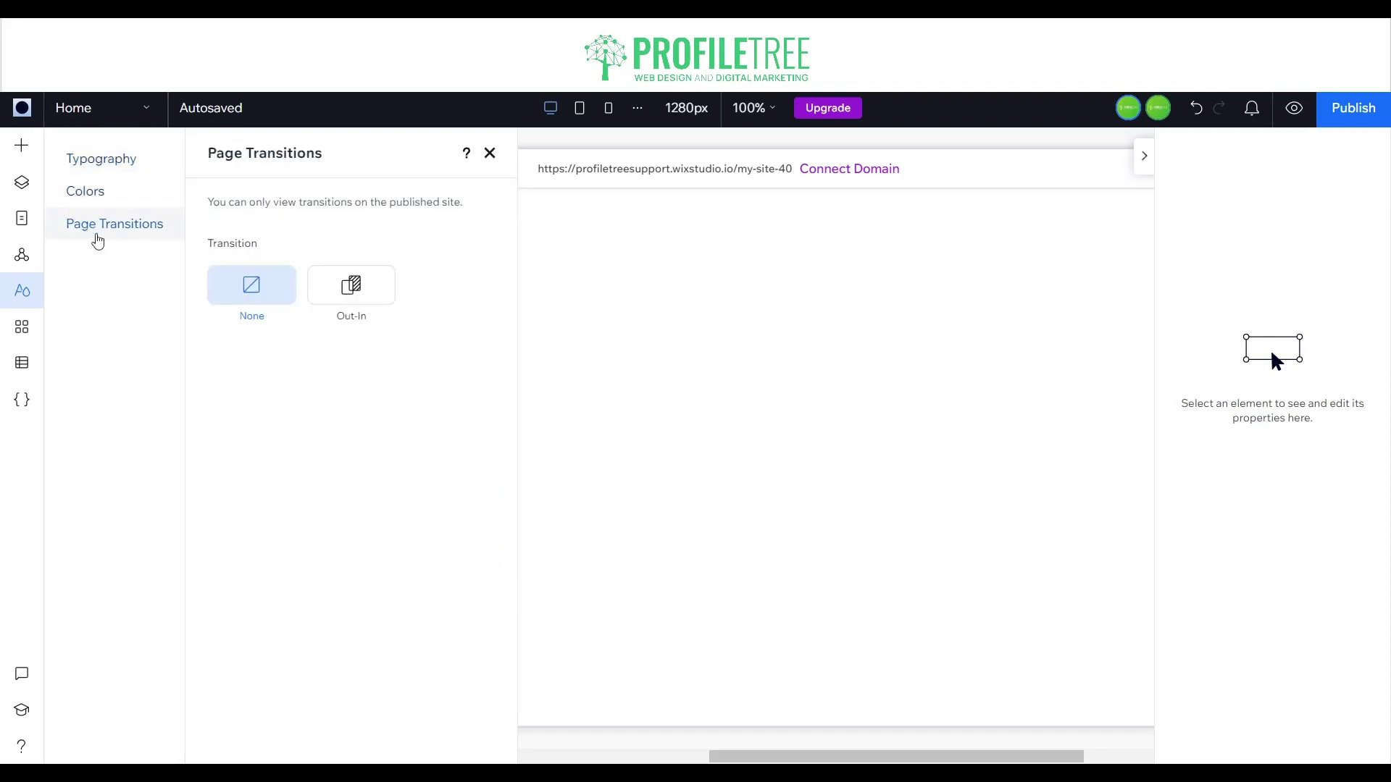
click(331, 293)
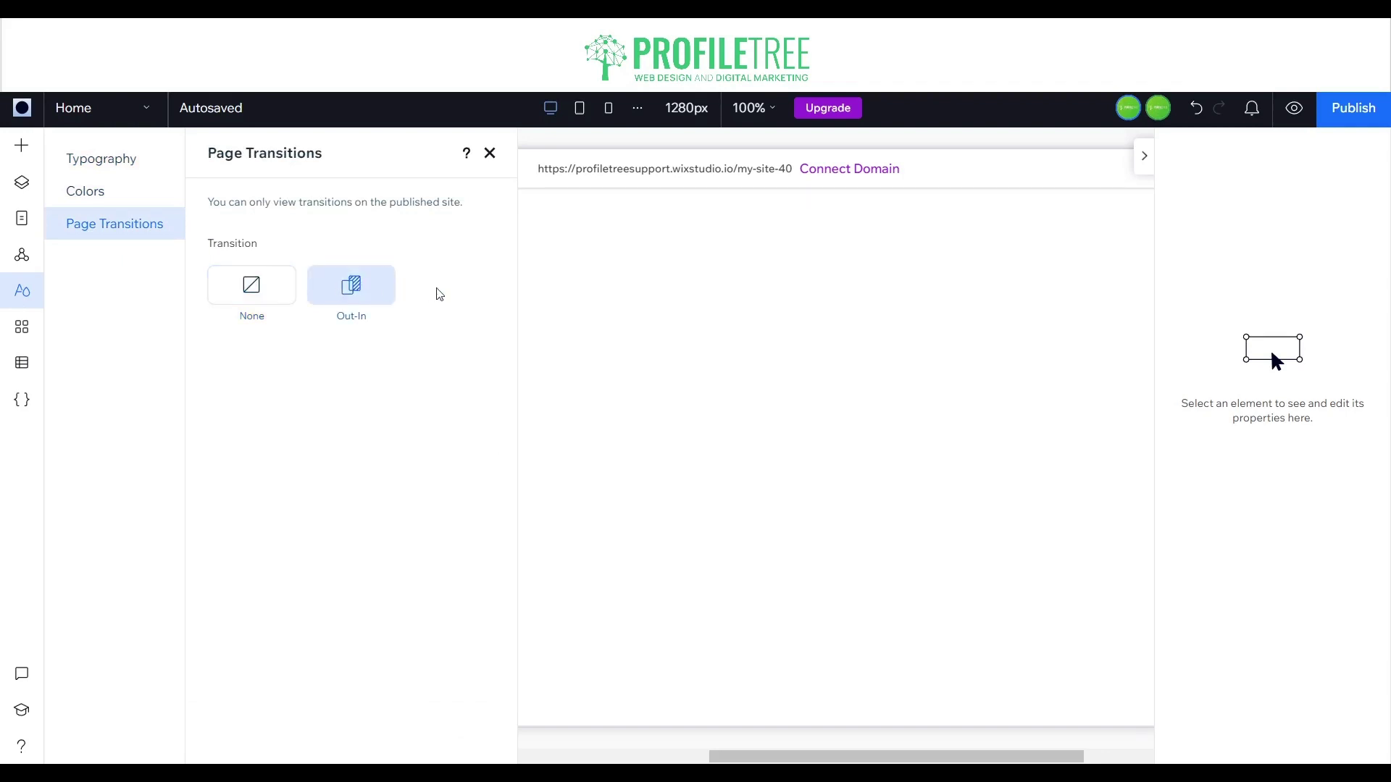
click(246, 303)
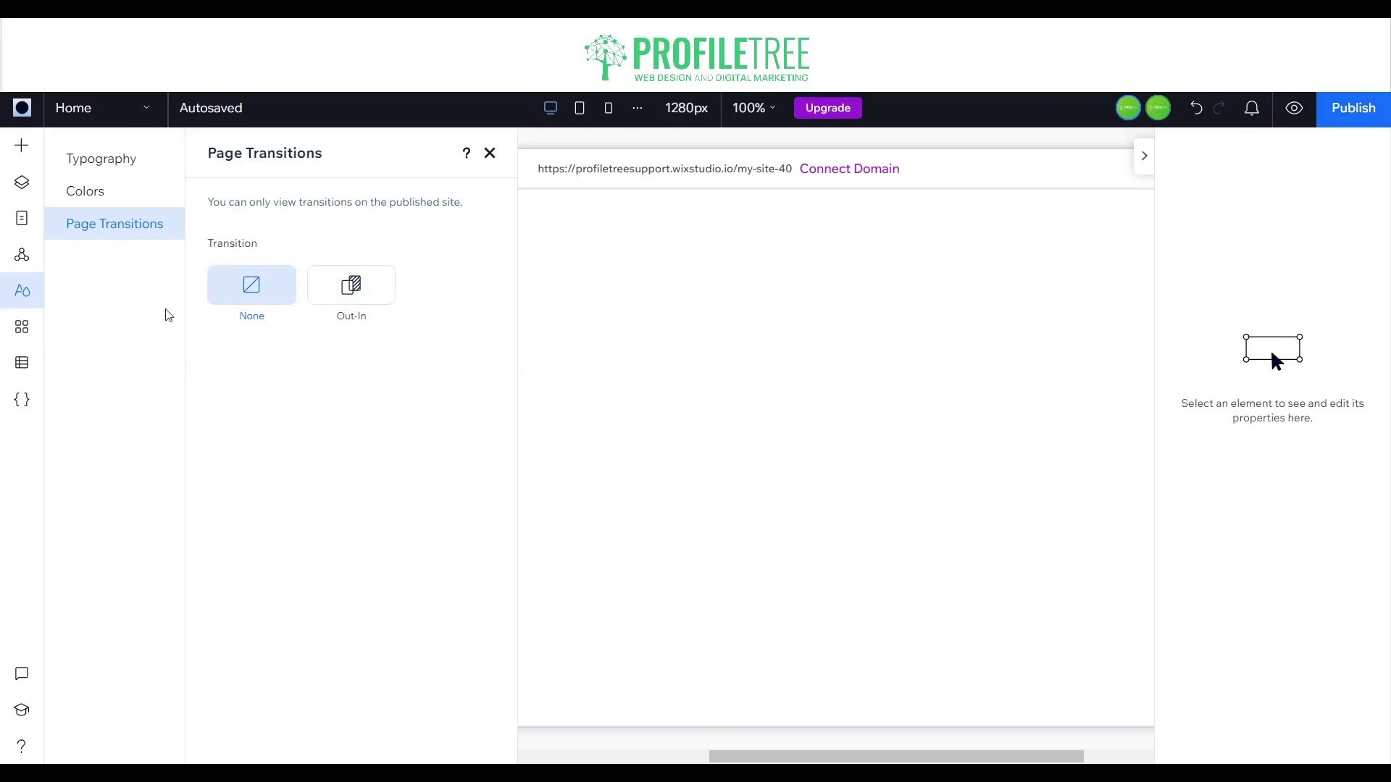
Step: Look over the site's app manager, CMS and code features, and return to the canvas
click(27, 340)
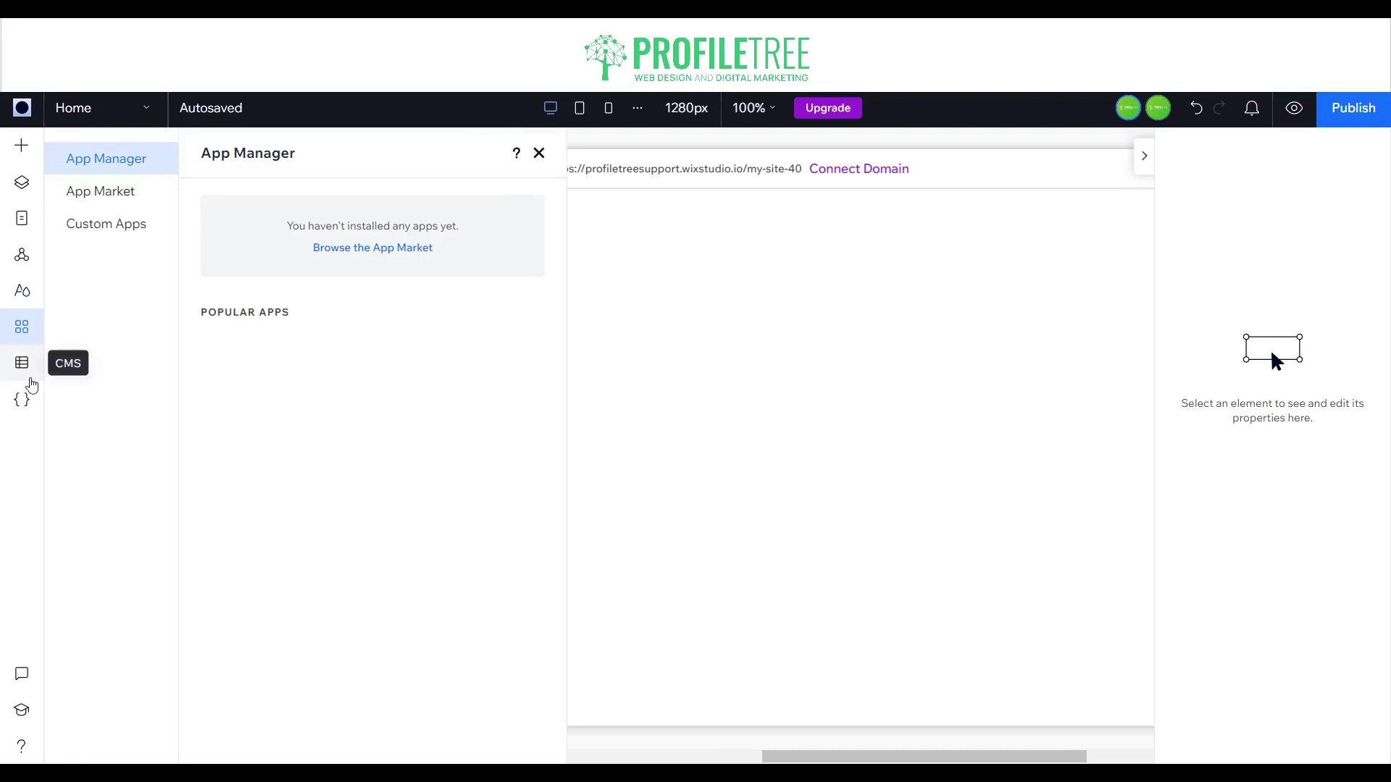
click(22, 363)
click(25, 399)
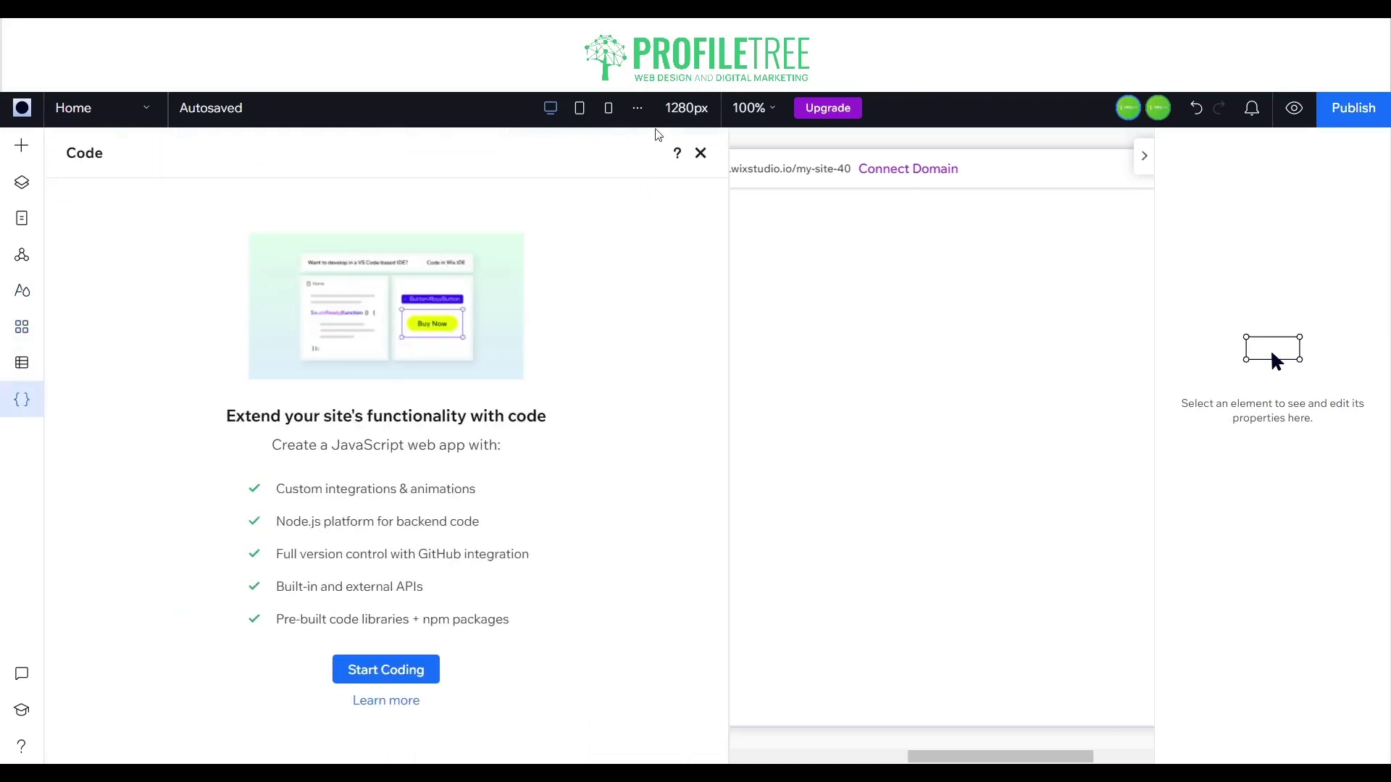
click(701, 154)
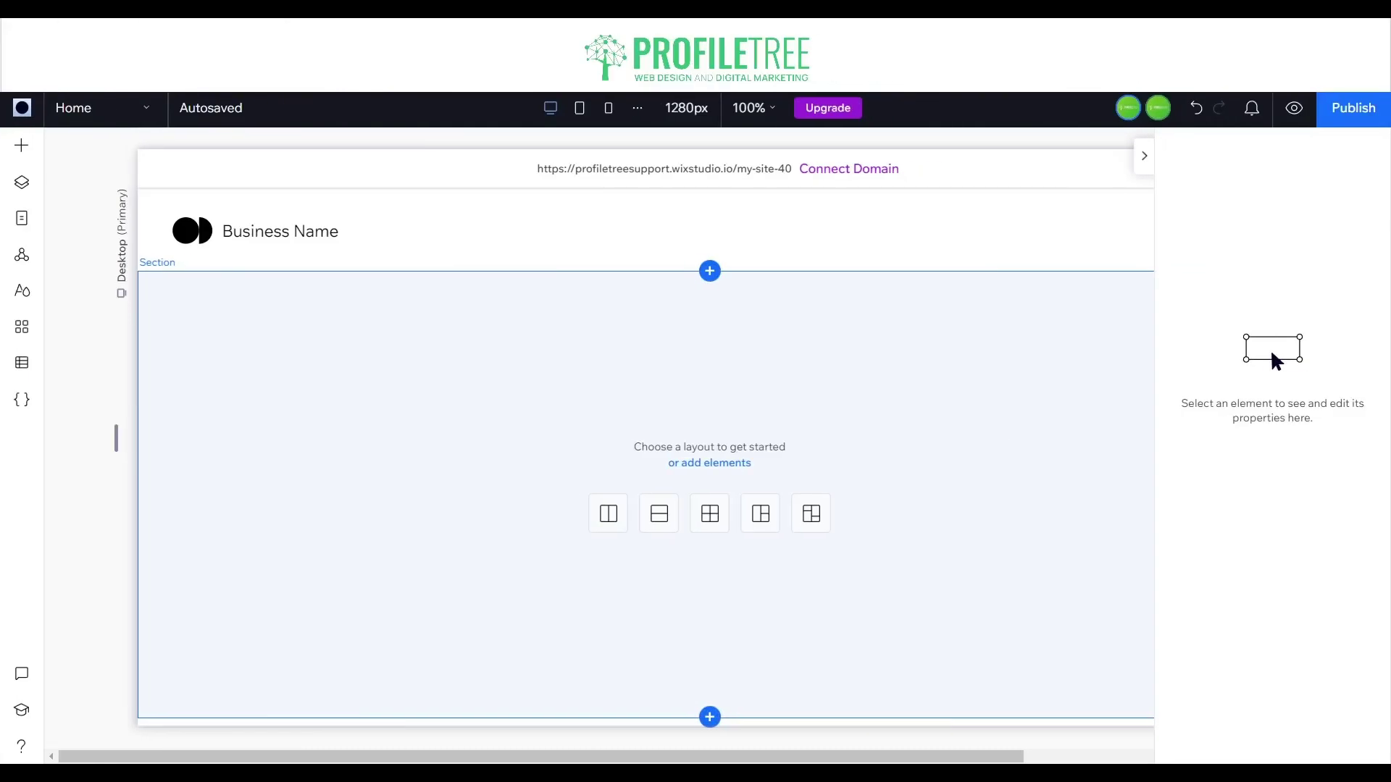
Step: Go to the Sites dashboard and start creating a new site from a template
click(208, 337)
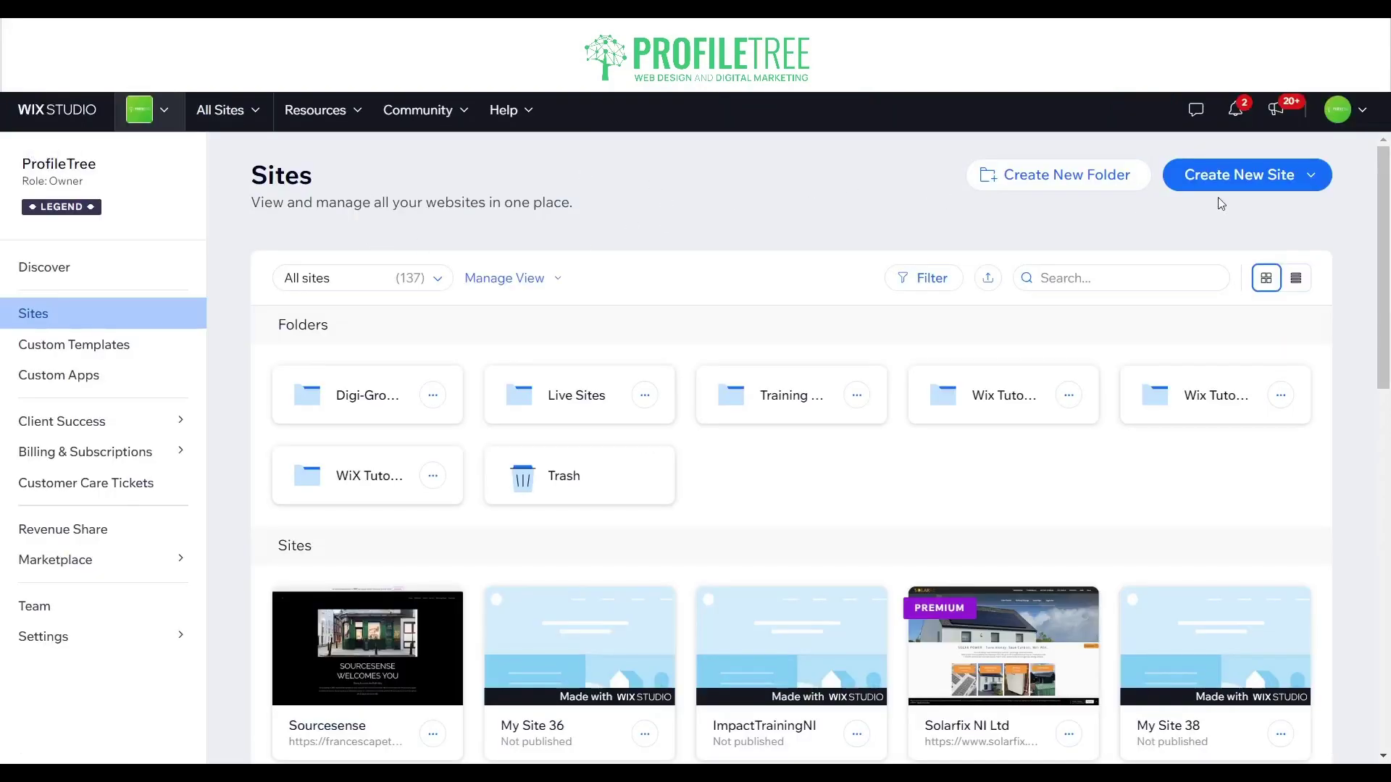
click(1177, 176)
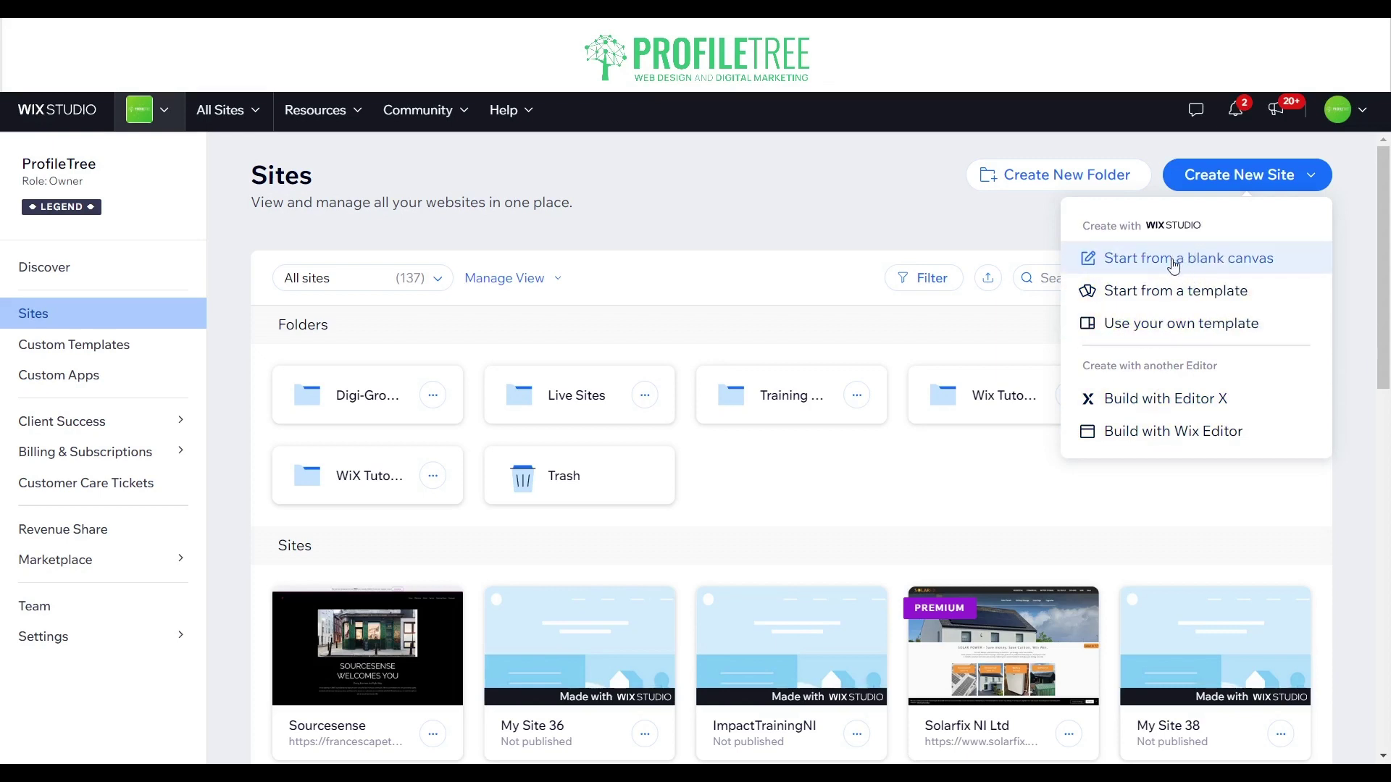
click(1168, 289)
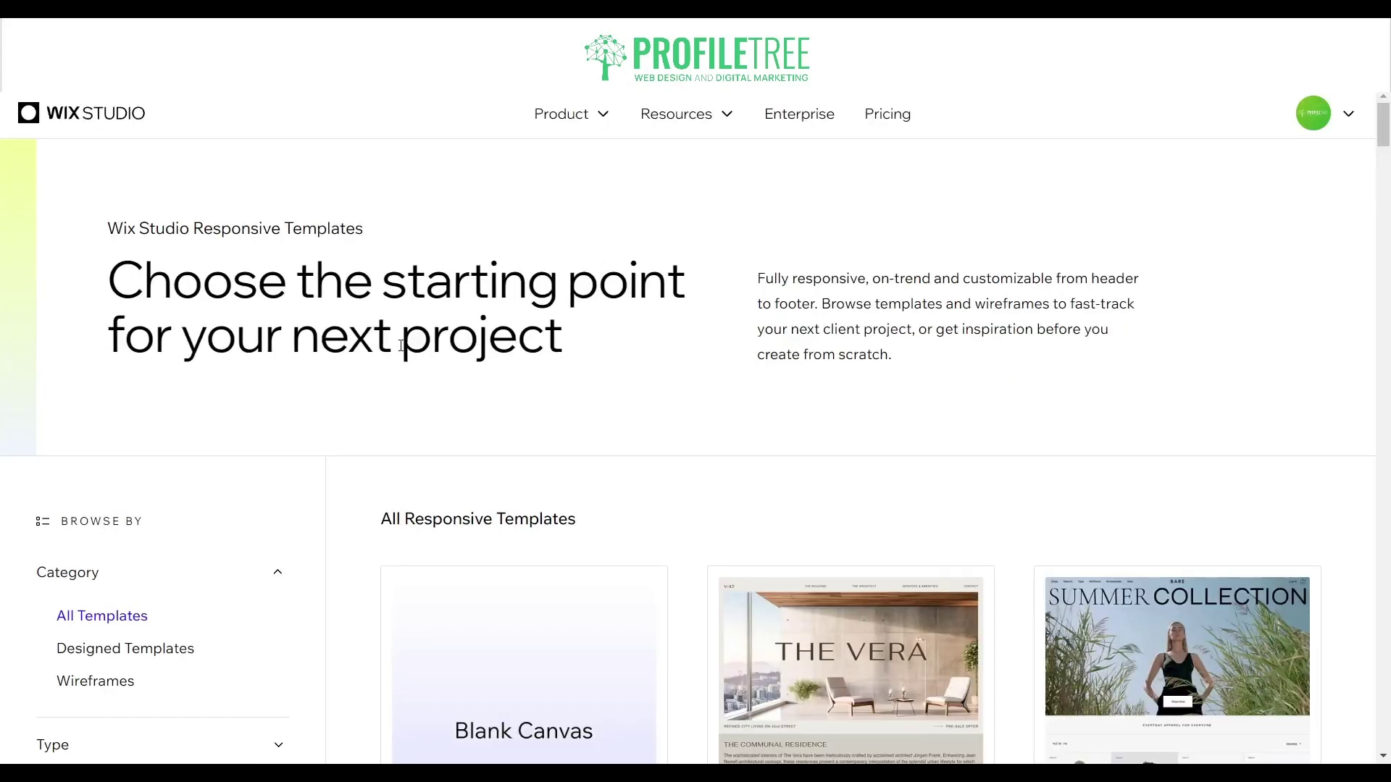
Step: Filter the responsive templates to Designed Templates and browse the available designs
scroll(408, 400, down, 5)
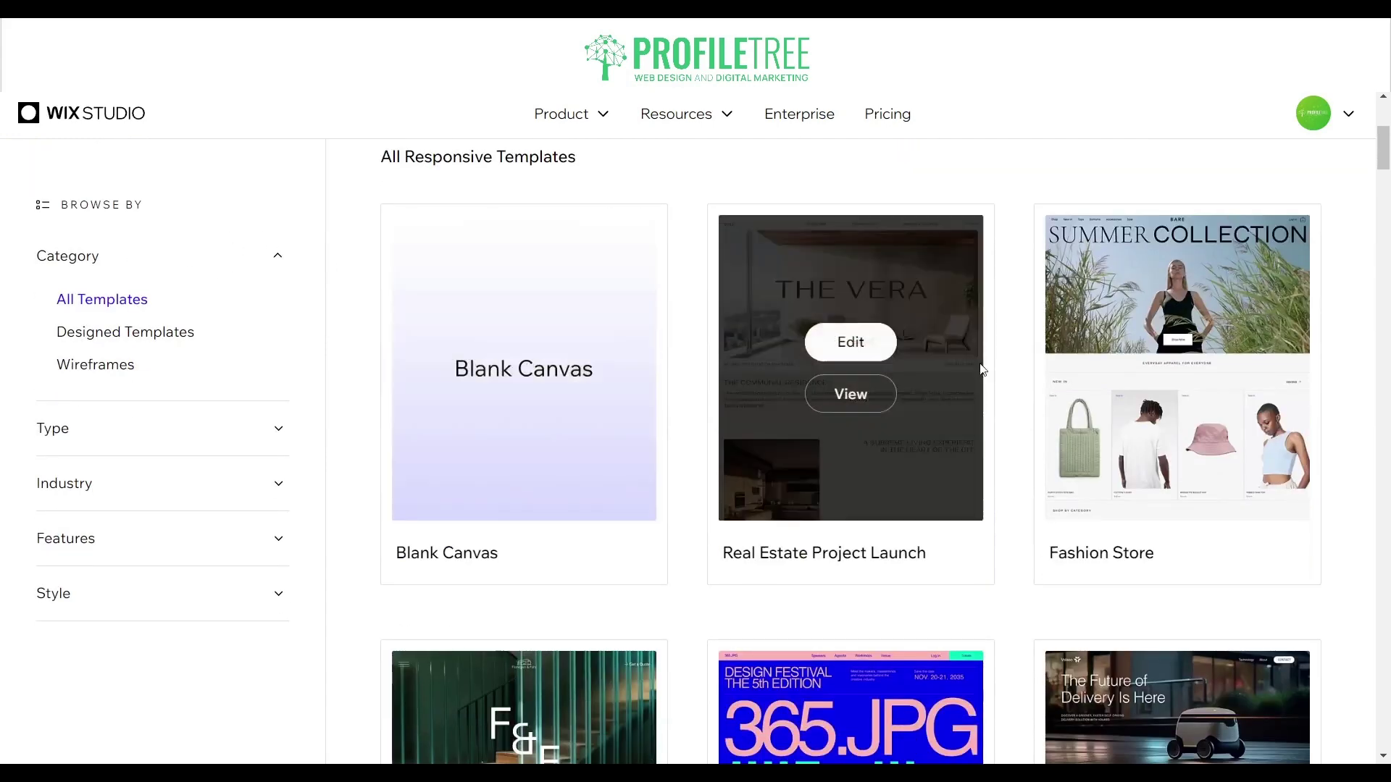
click(161, 332)
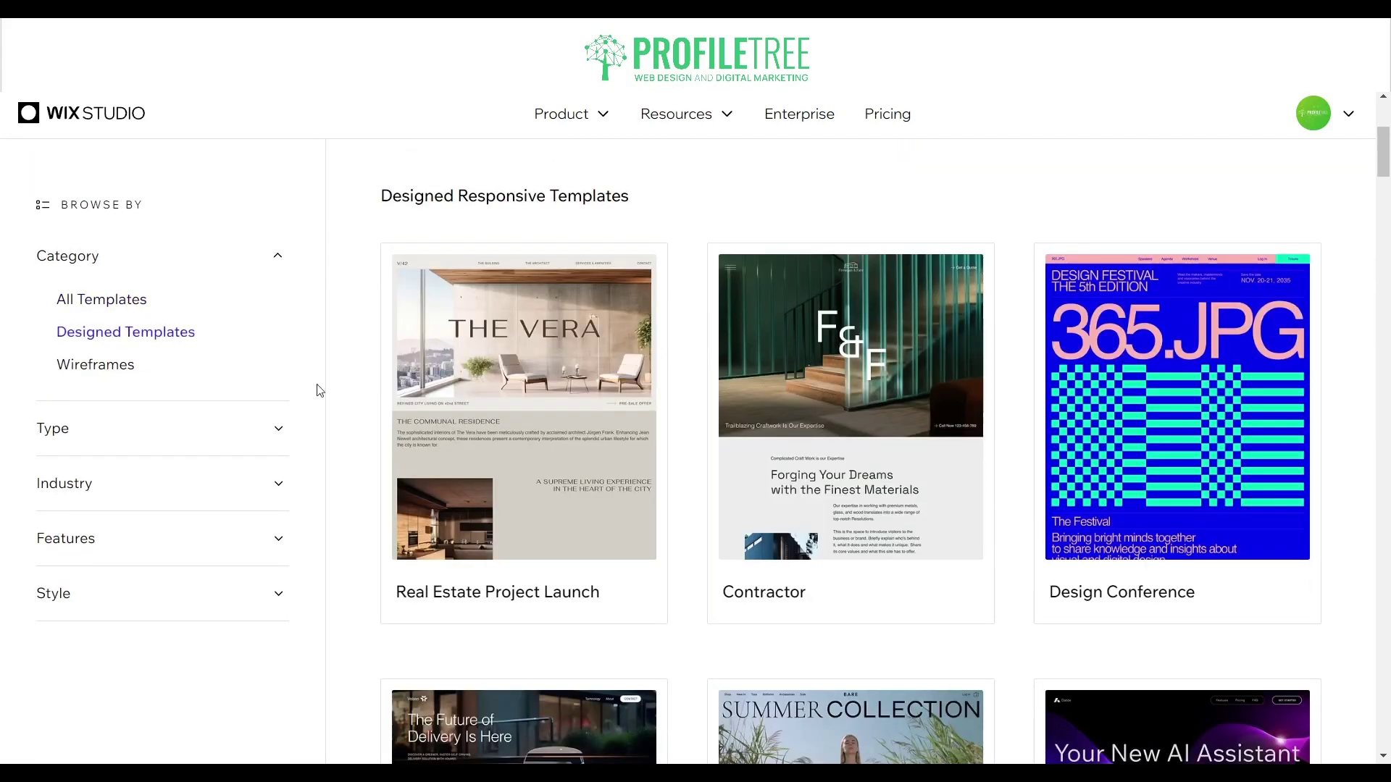
scroll(802, 532, down, 15)
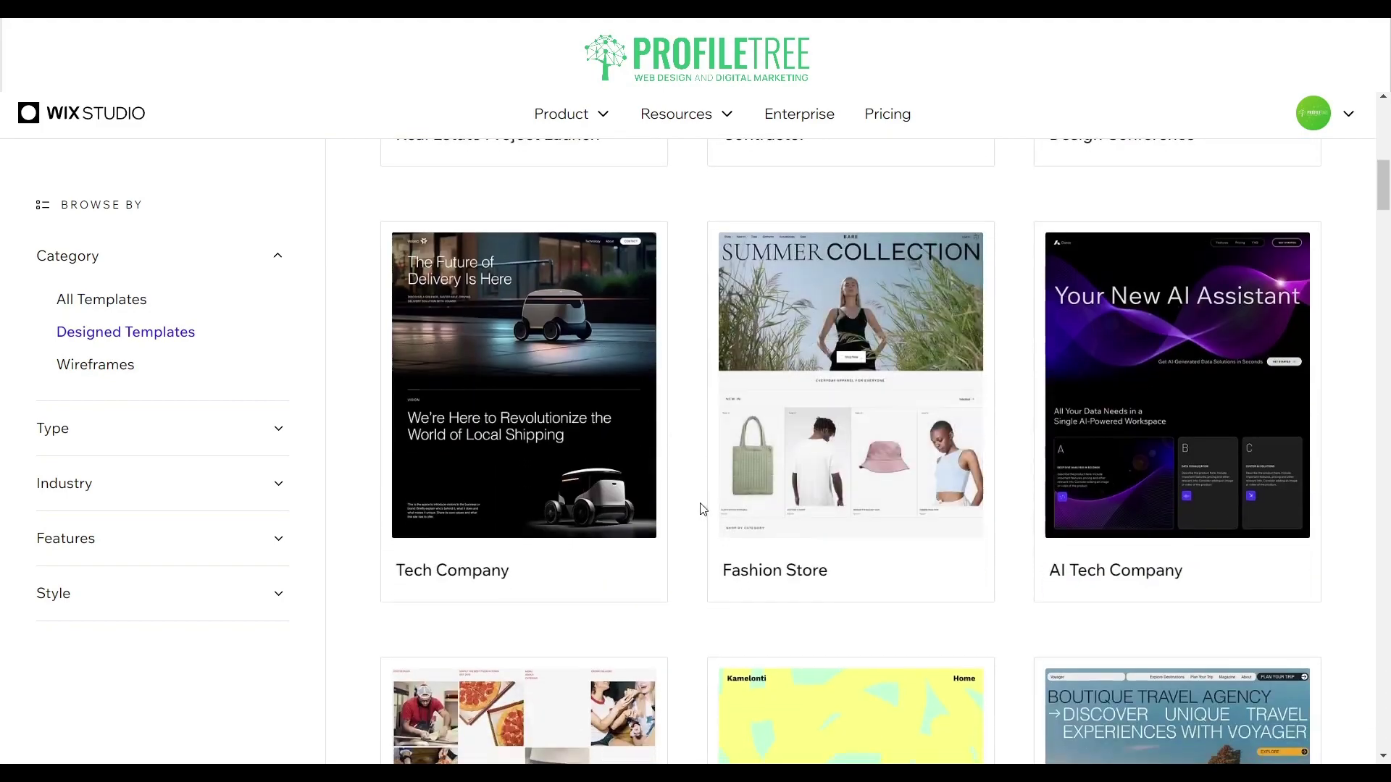
scroll(689, 475, down, 19)
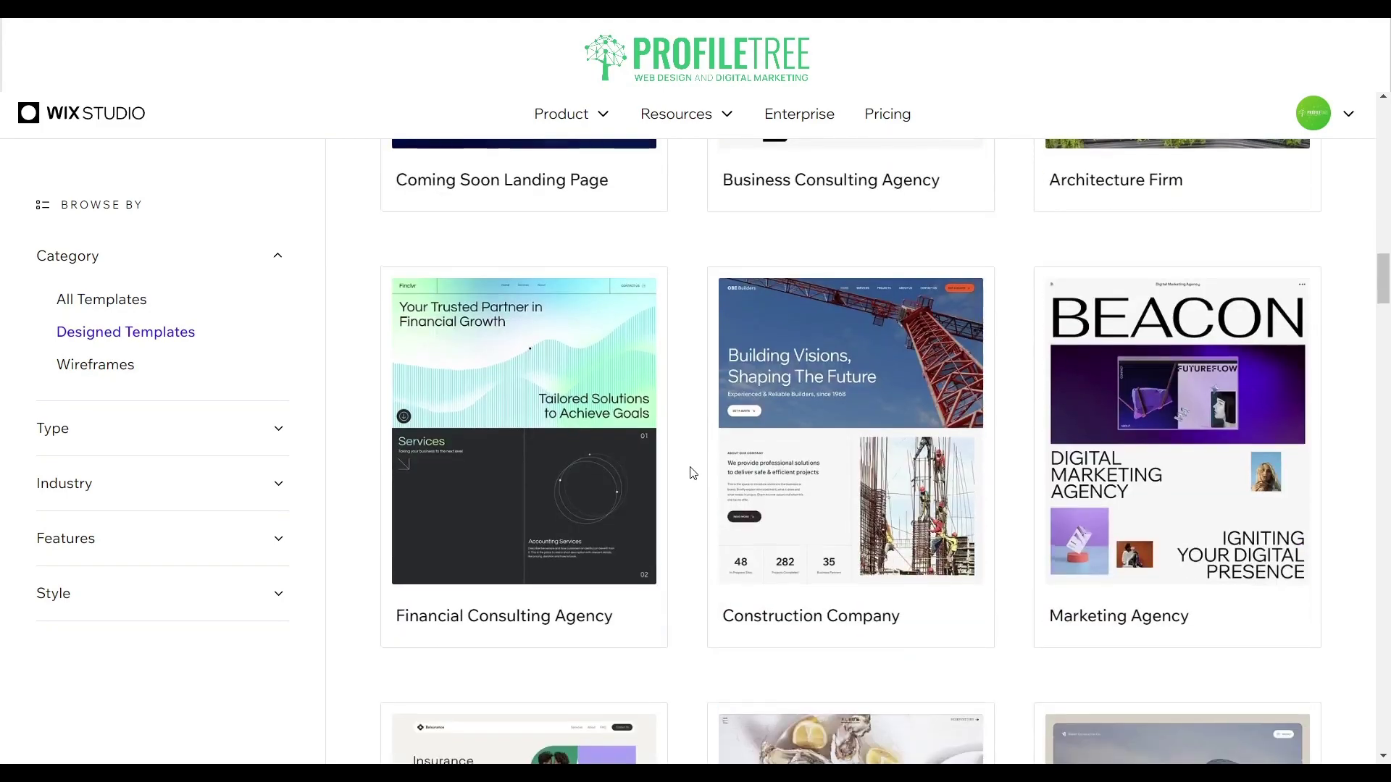
scroll(692, 475, up, 2)
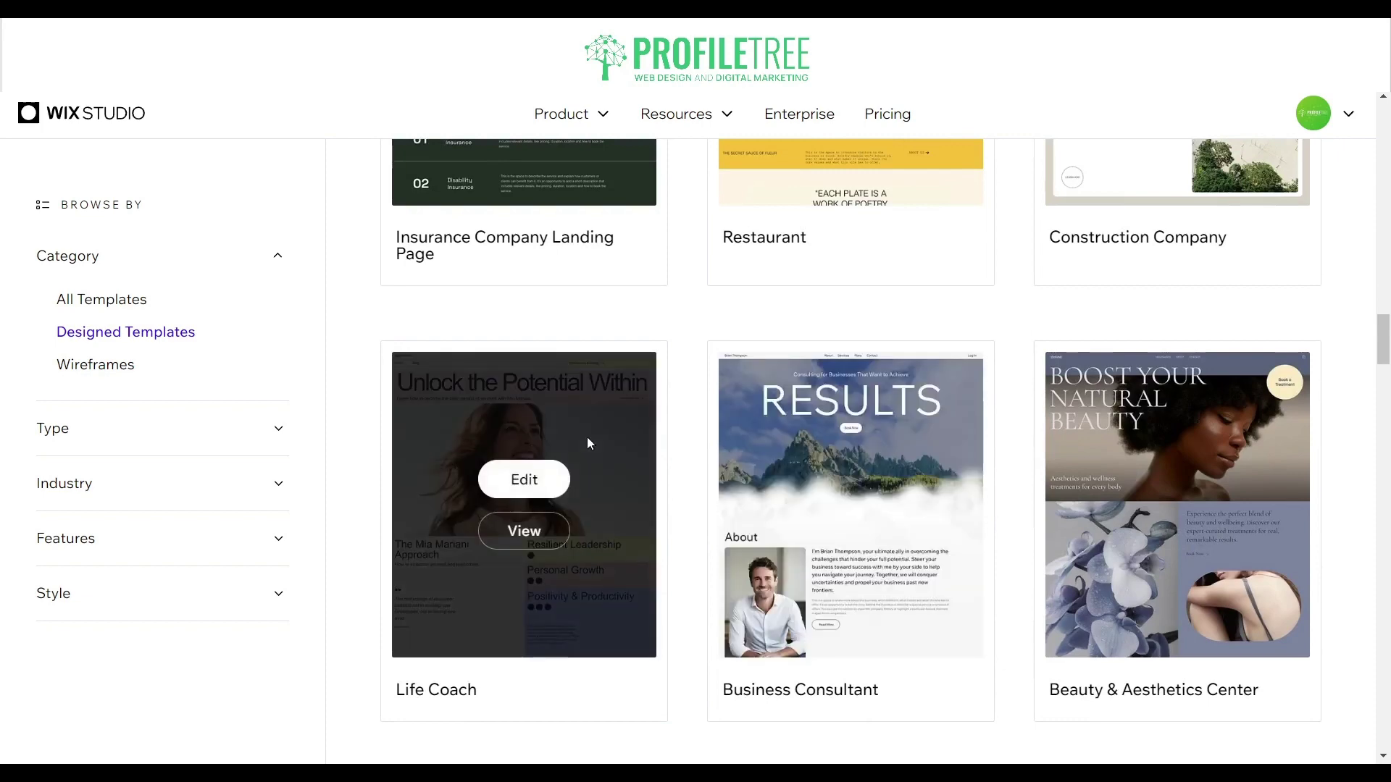
Step: Look through the full gallery of designed responsive templates, from the first designs to the end of the list
scroll(673, 599, down, 1)
scroll(673, 599, down, 3)
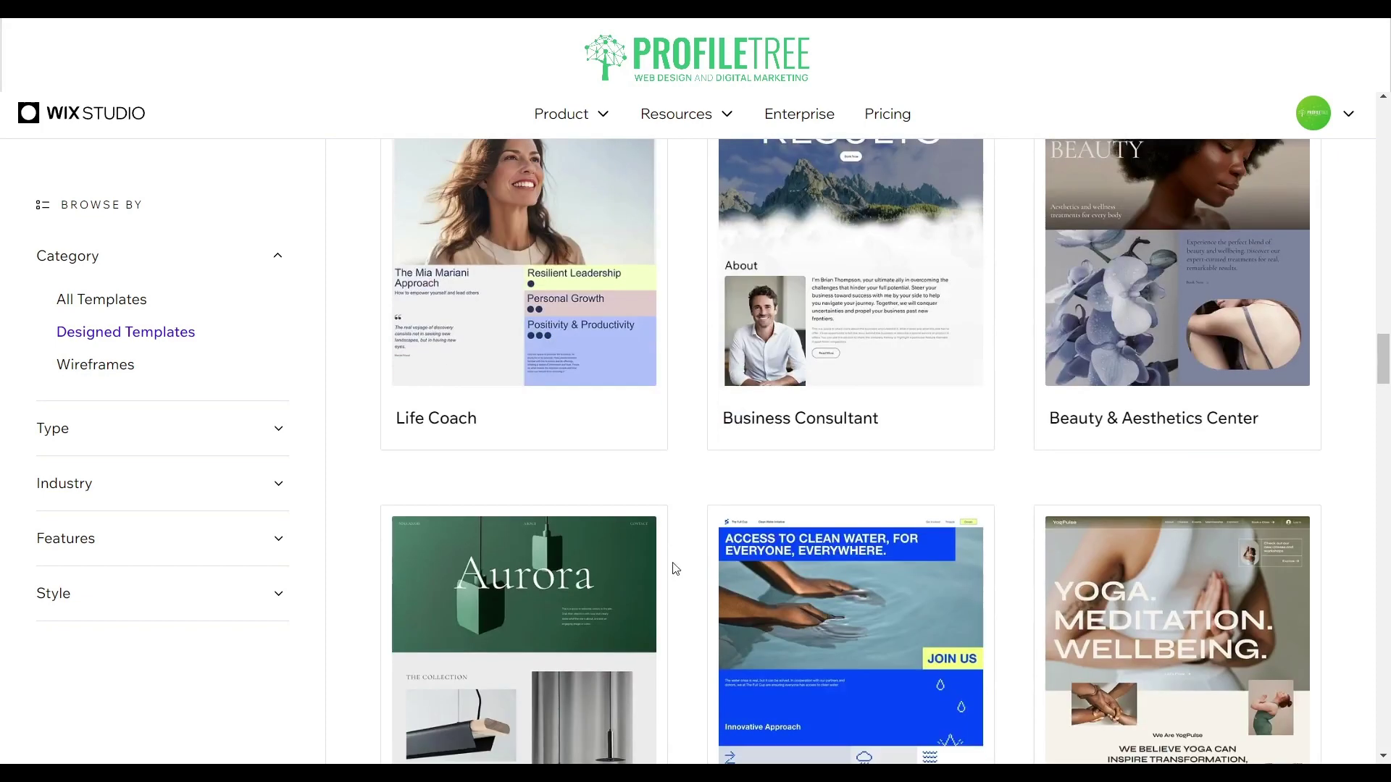
scroll(768, 502, down, 4)
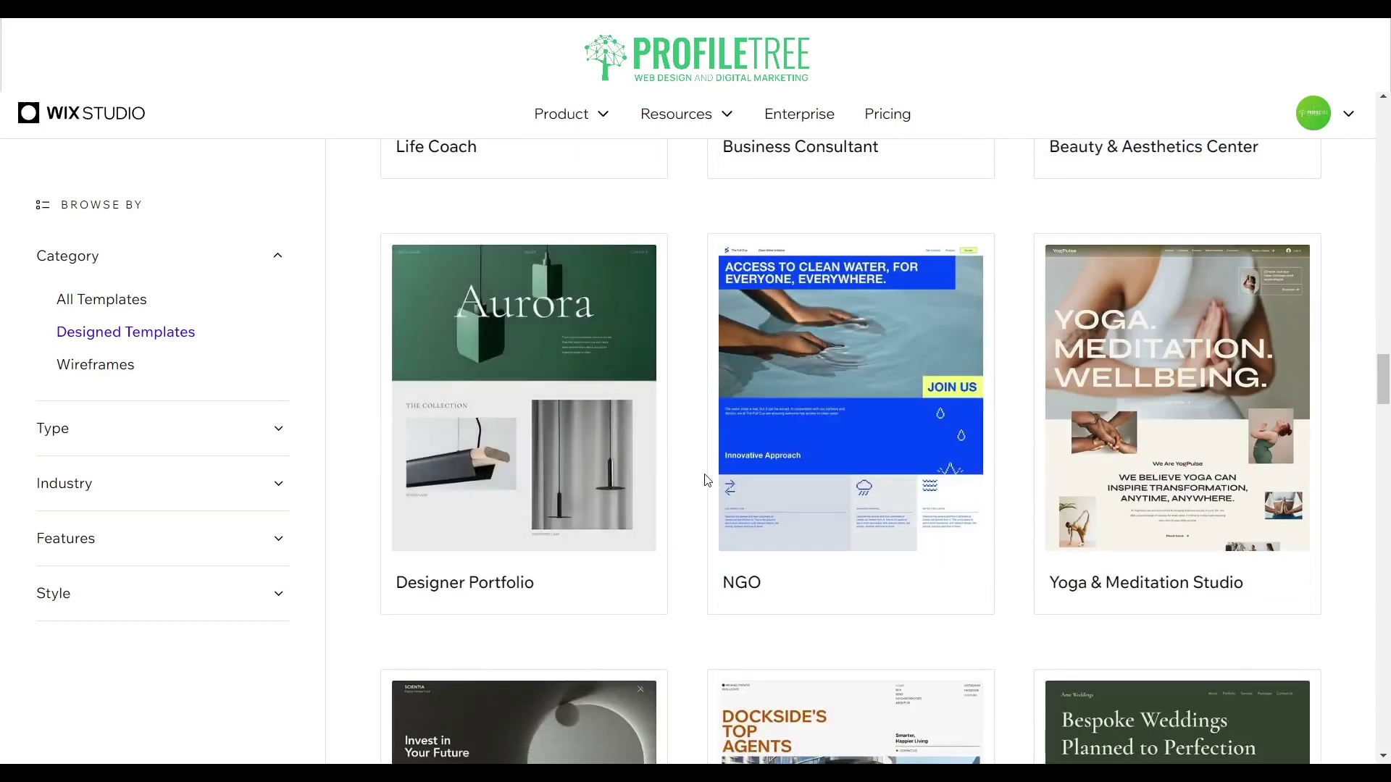
scroll(701, 446, up, 2)
scroll(697, 434, up, 20)
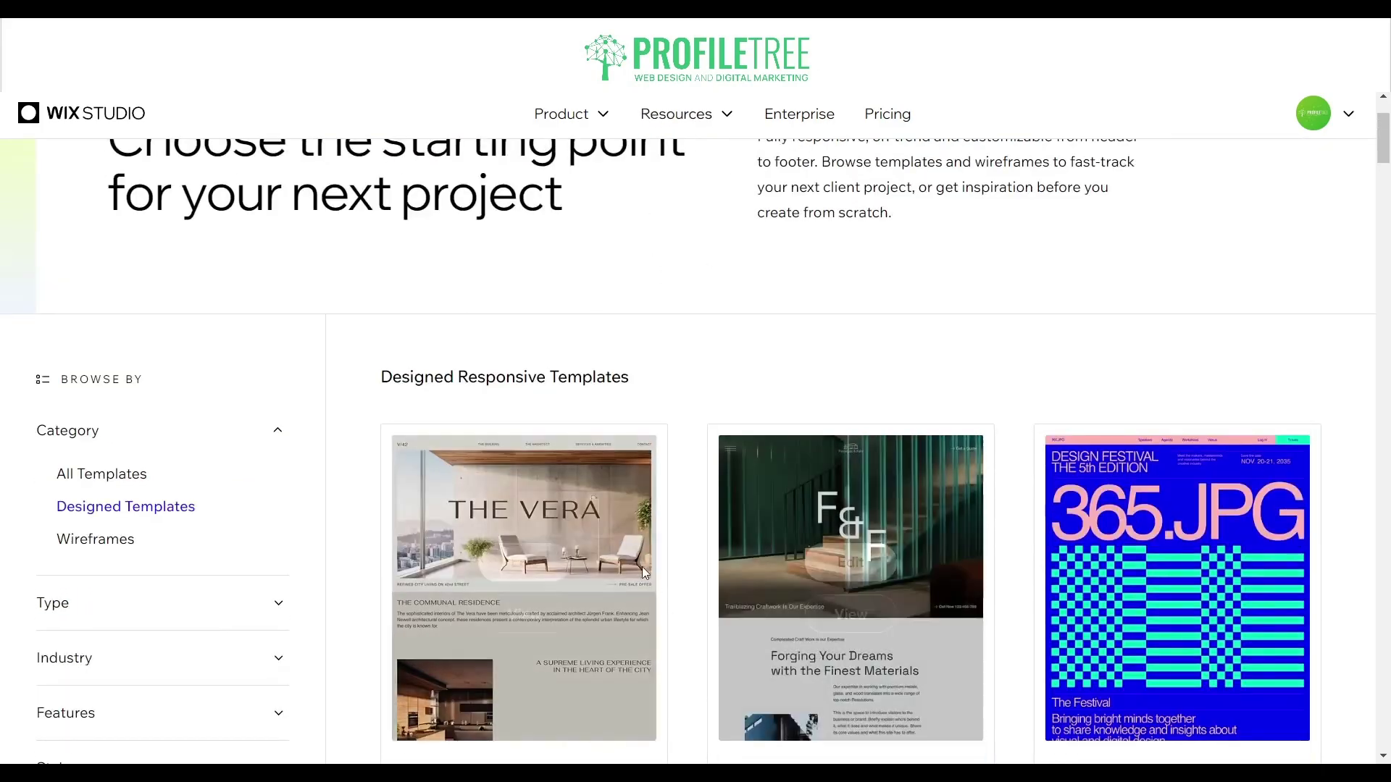
scroll(652, 507, down, 3)
scroll(679, 459, down, 20)
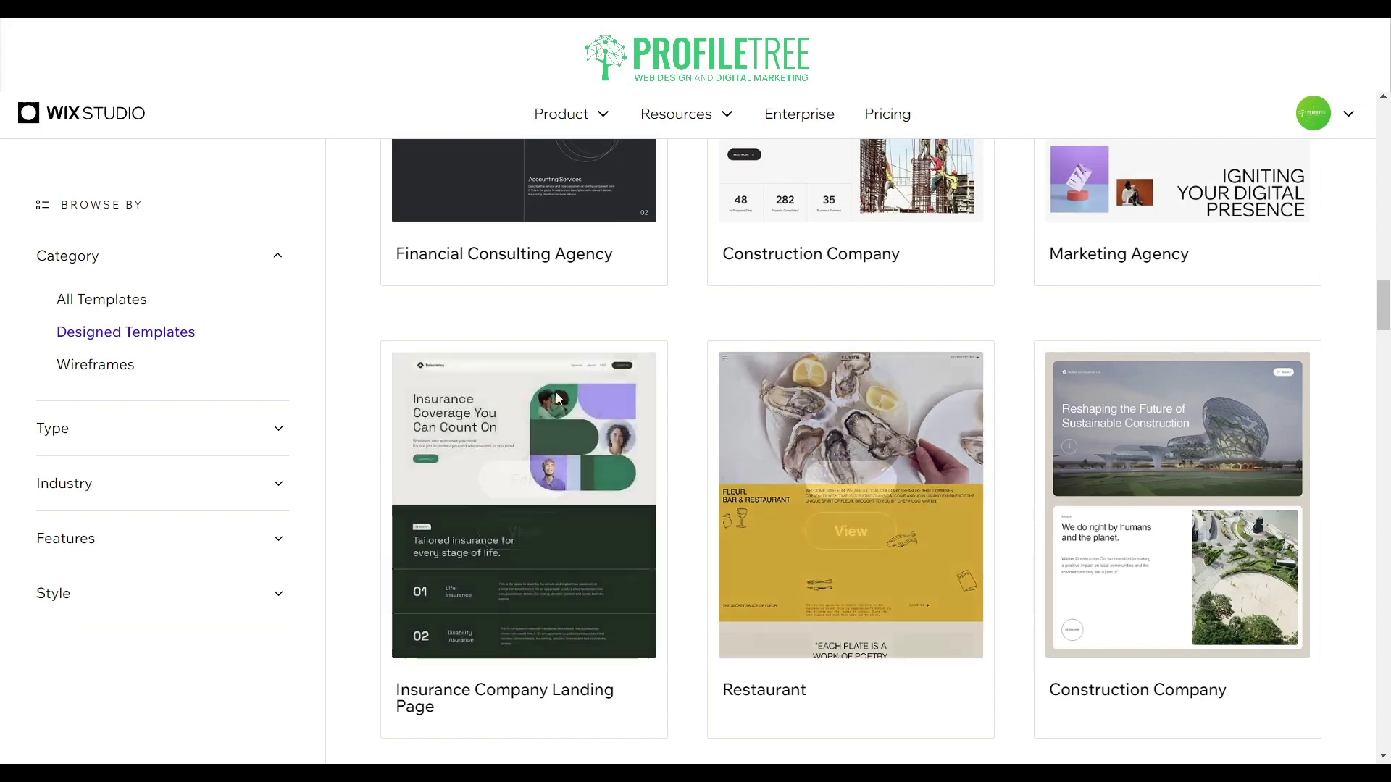
mouse_move(708, 461)
scroll(709, 381, down, 5)
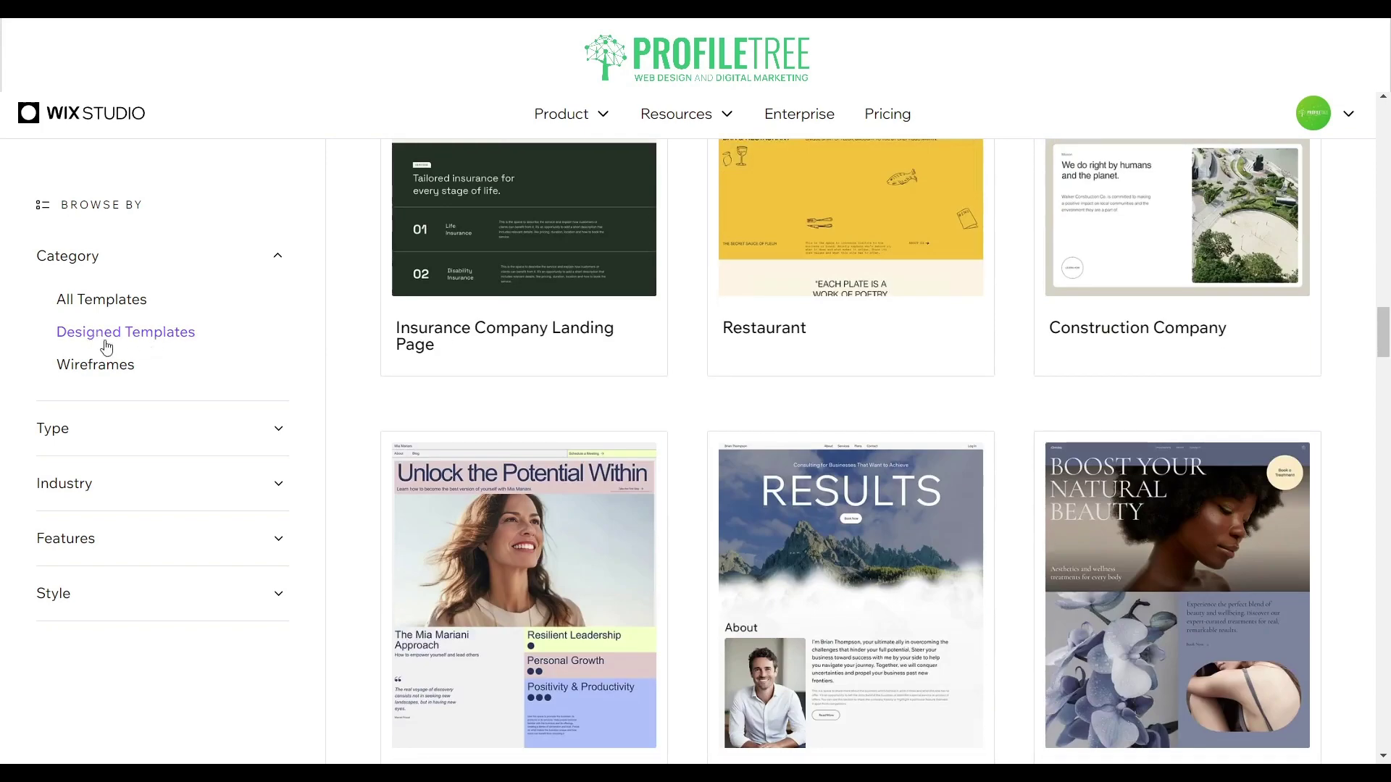
scroll(724, 398, down, 5)
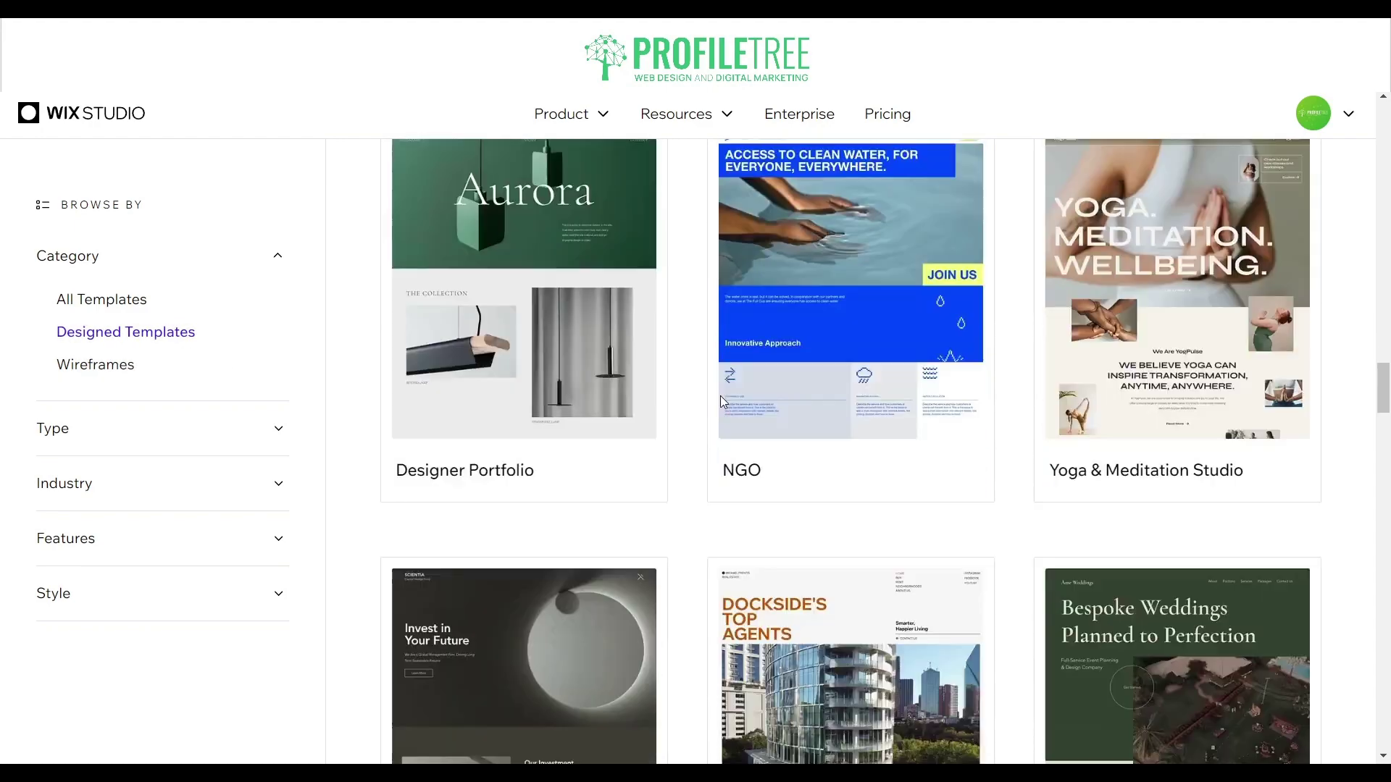
scroll(720, 396, down, 15)
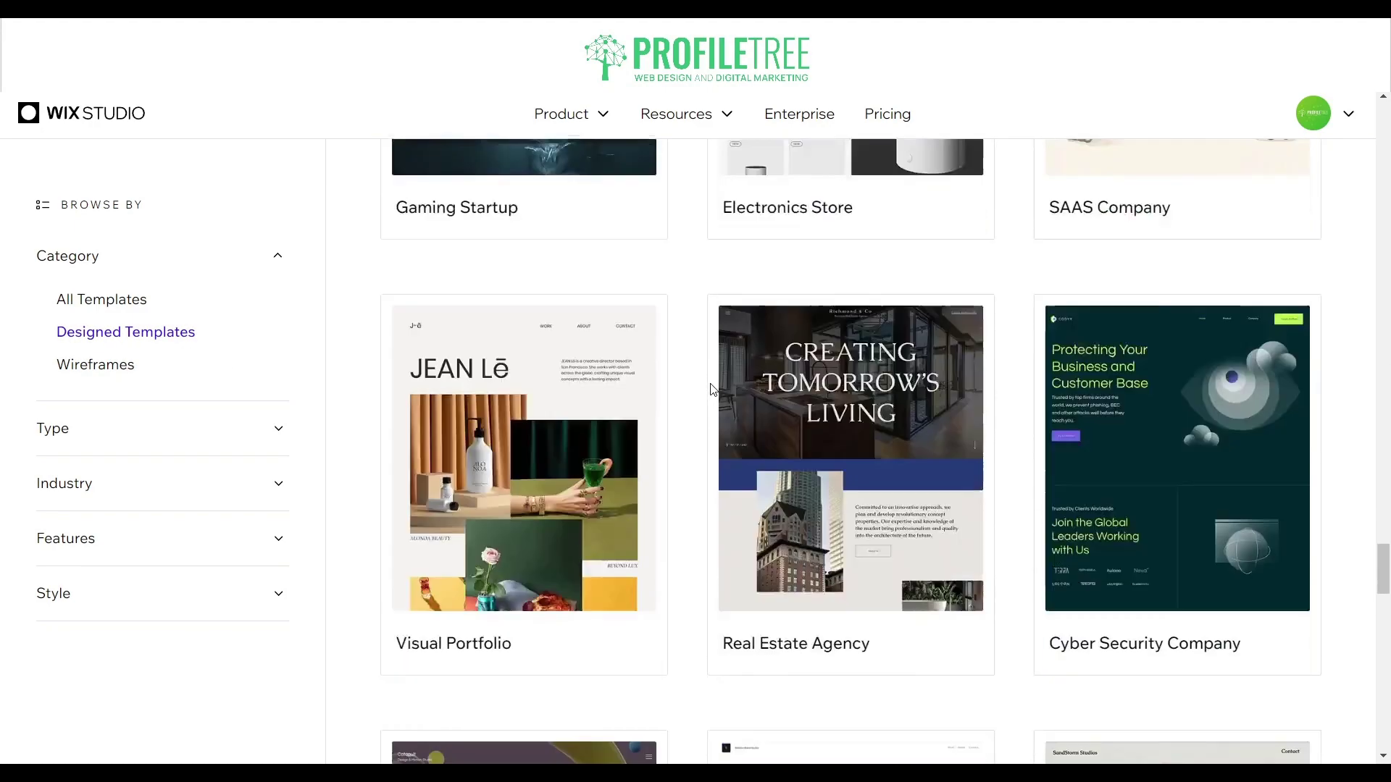
scroll(710, 389, down, 2)
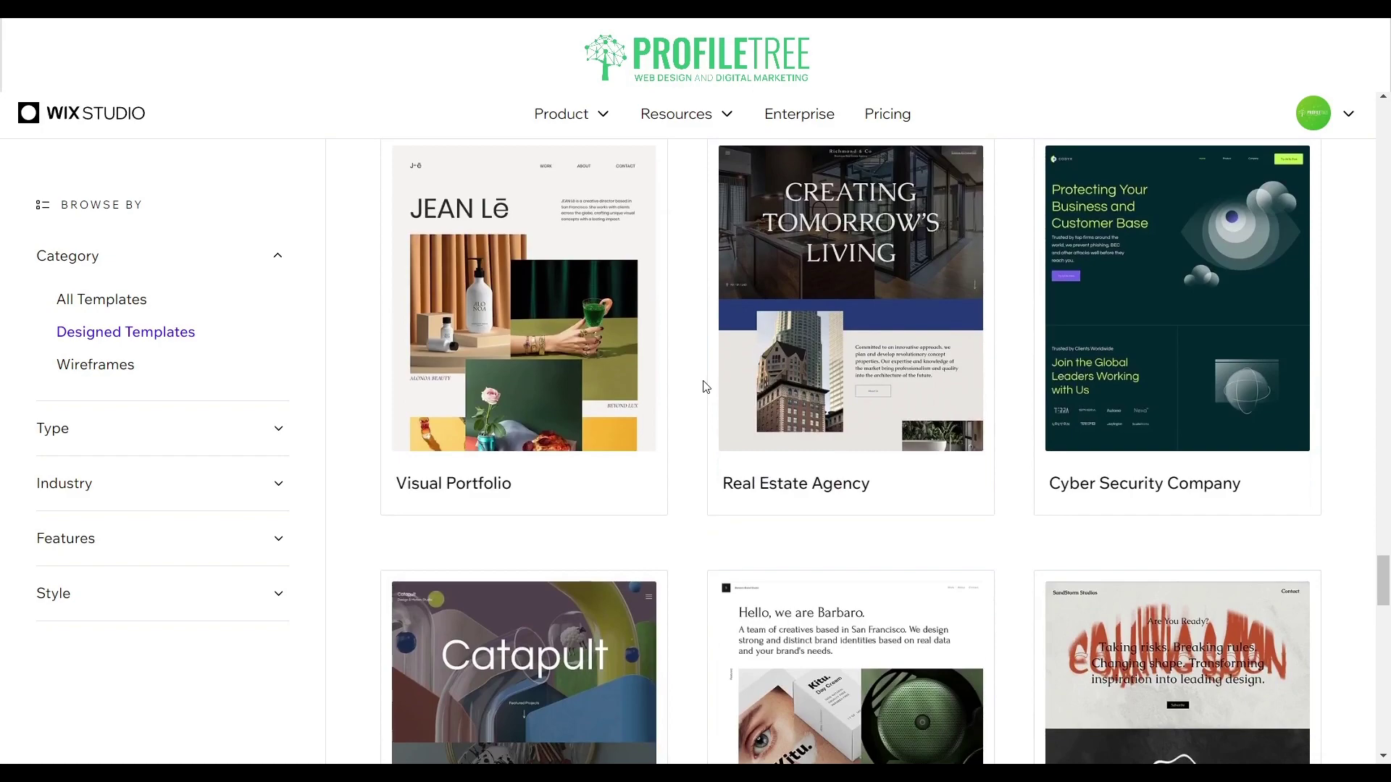
scroll(668, 450, down, 15)
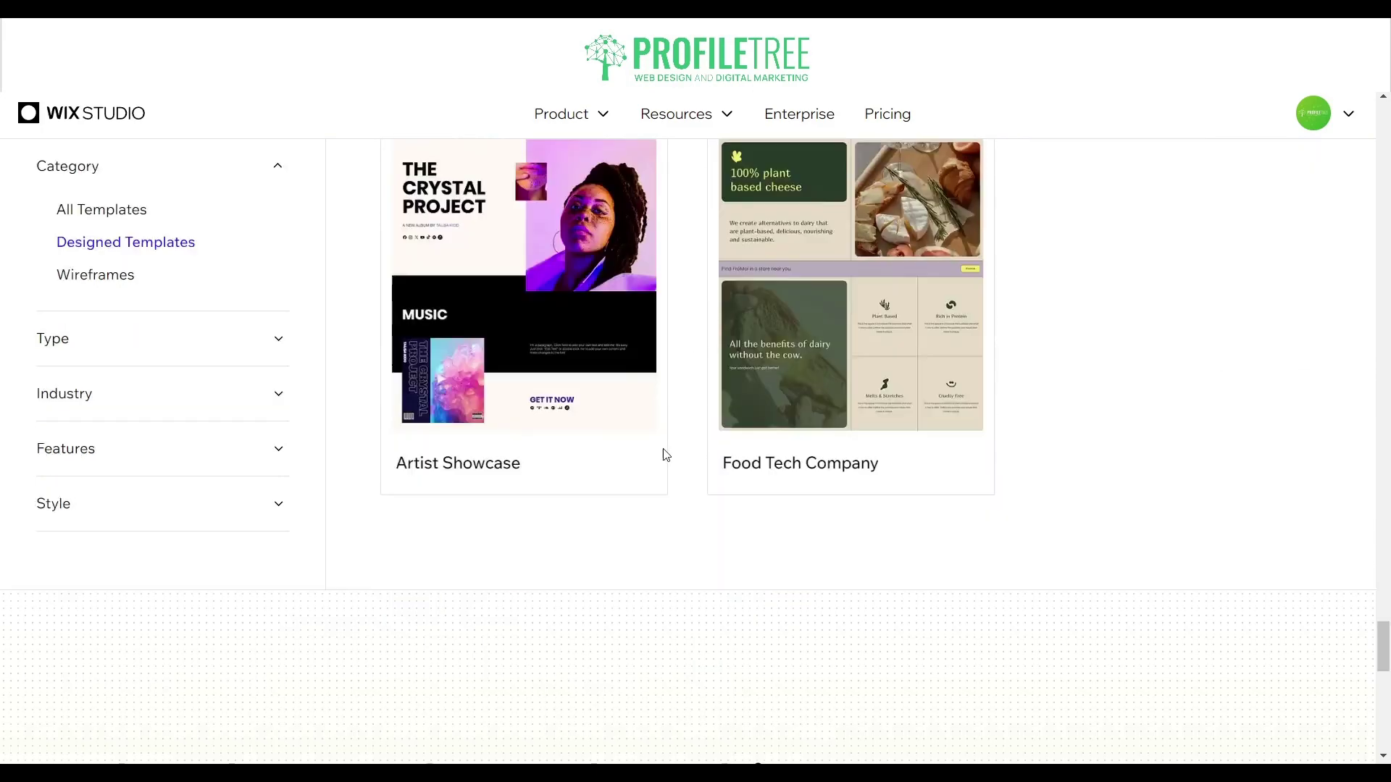
scroll(681, 451, up, 20)
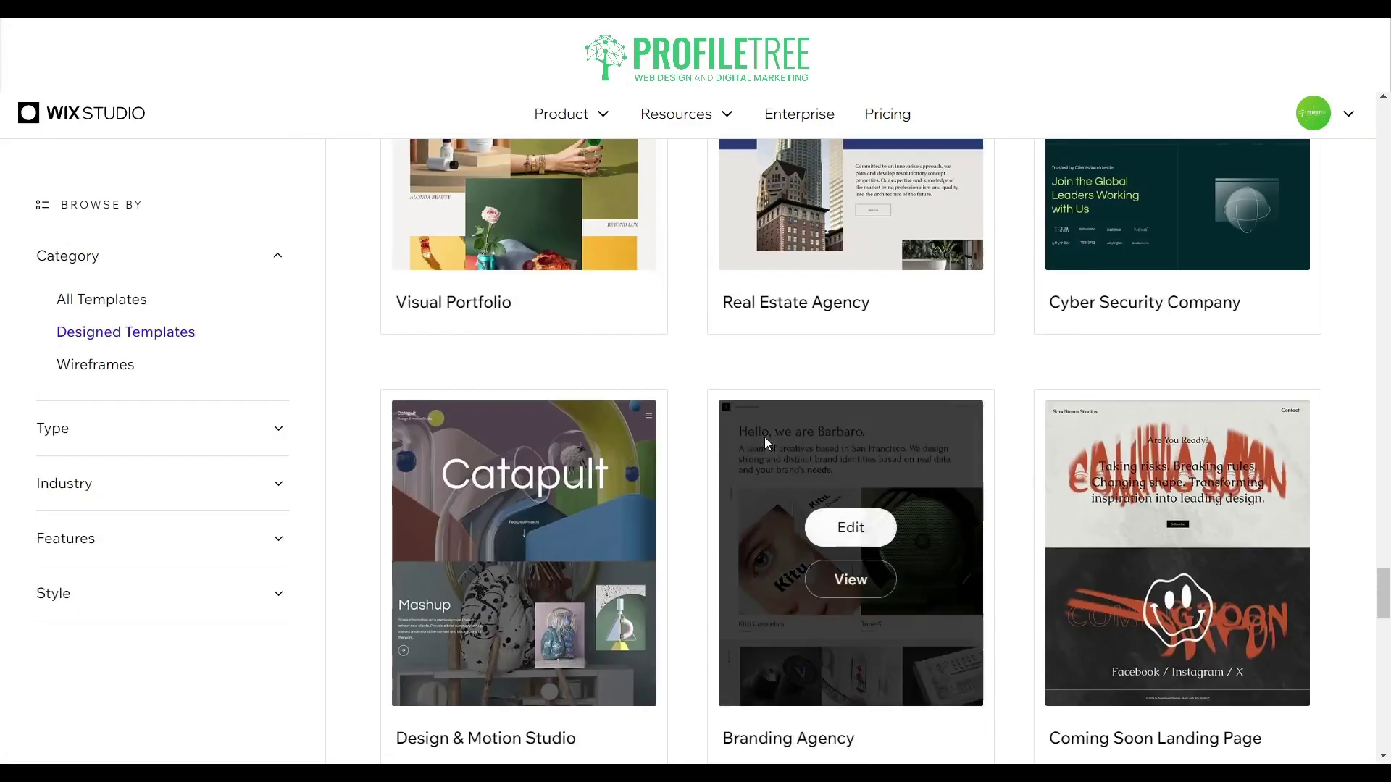
scroll(681, 434, up, 5)
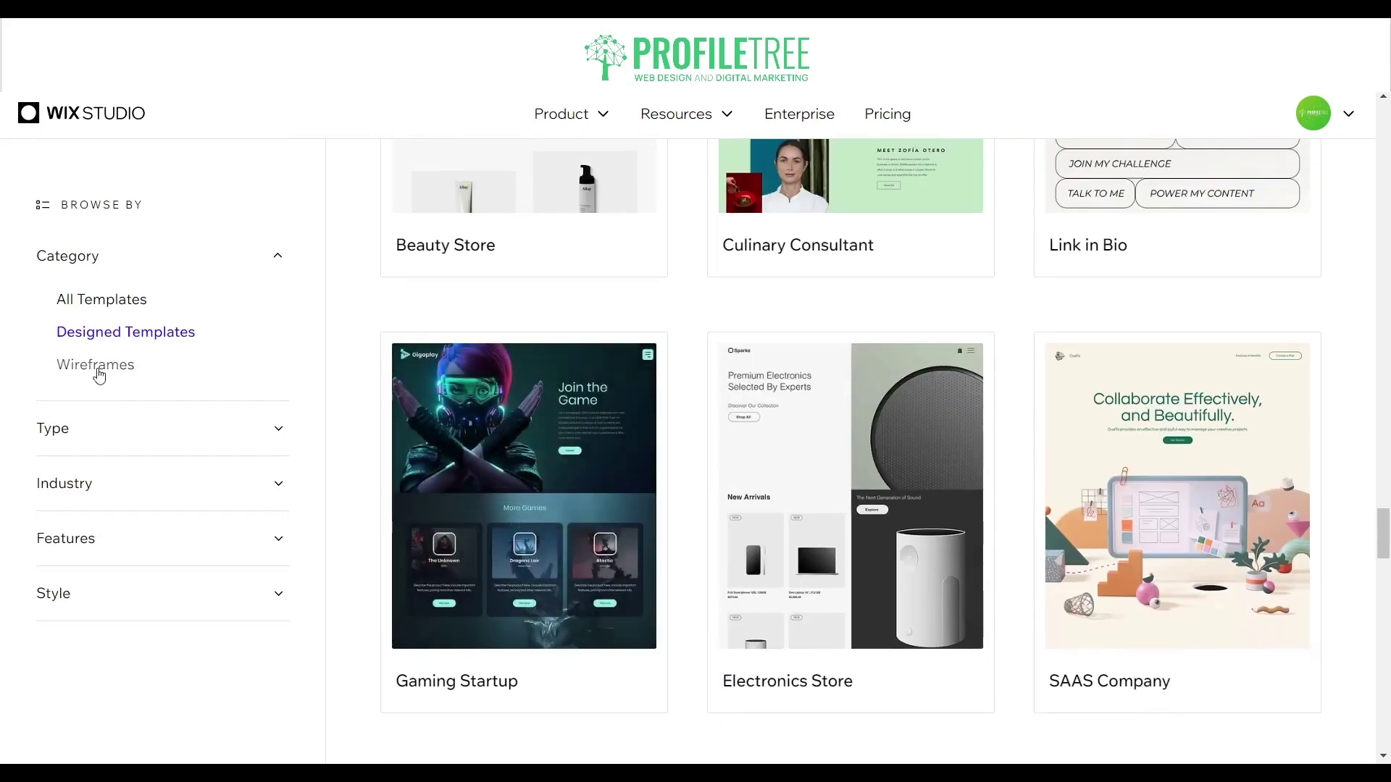
Step: Filter the responsive templates to Wireframes and look through the available wireframe designs
mouse_move(721, 571)
click(109, 368)
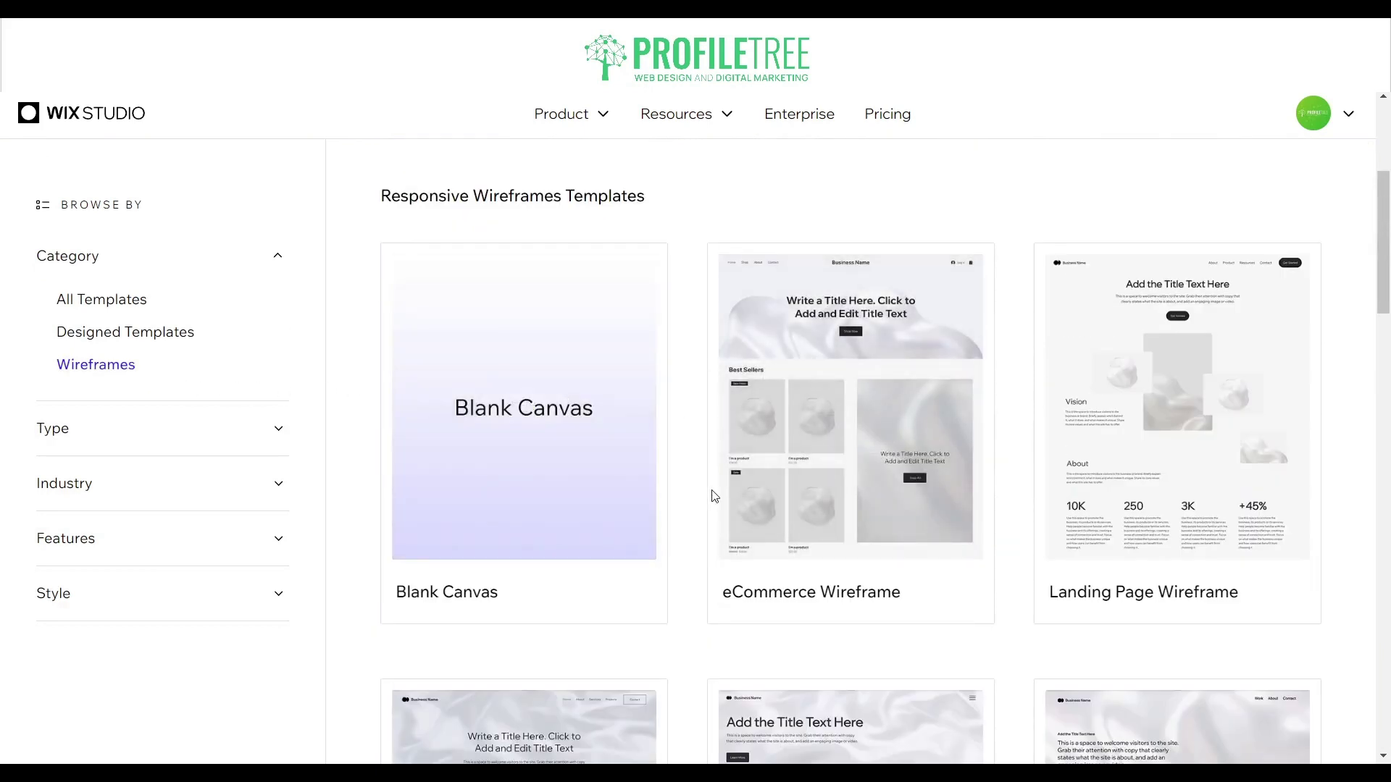
scroll(714, 496, down, 3)
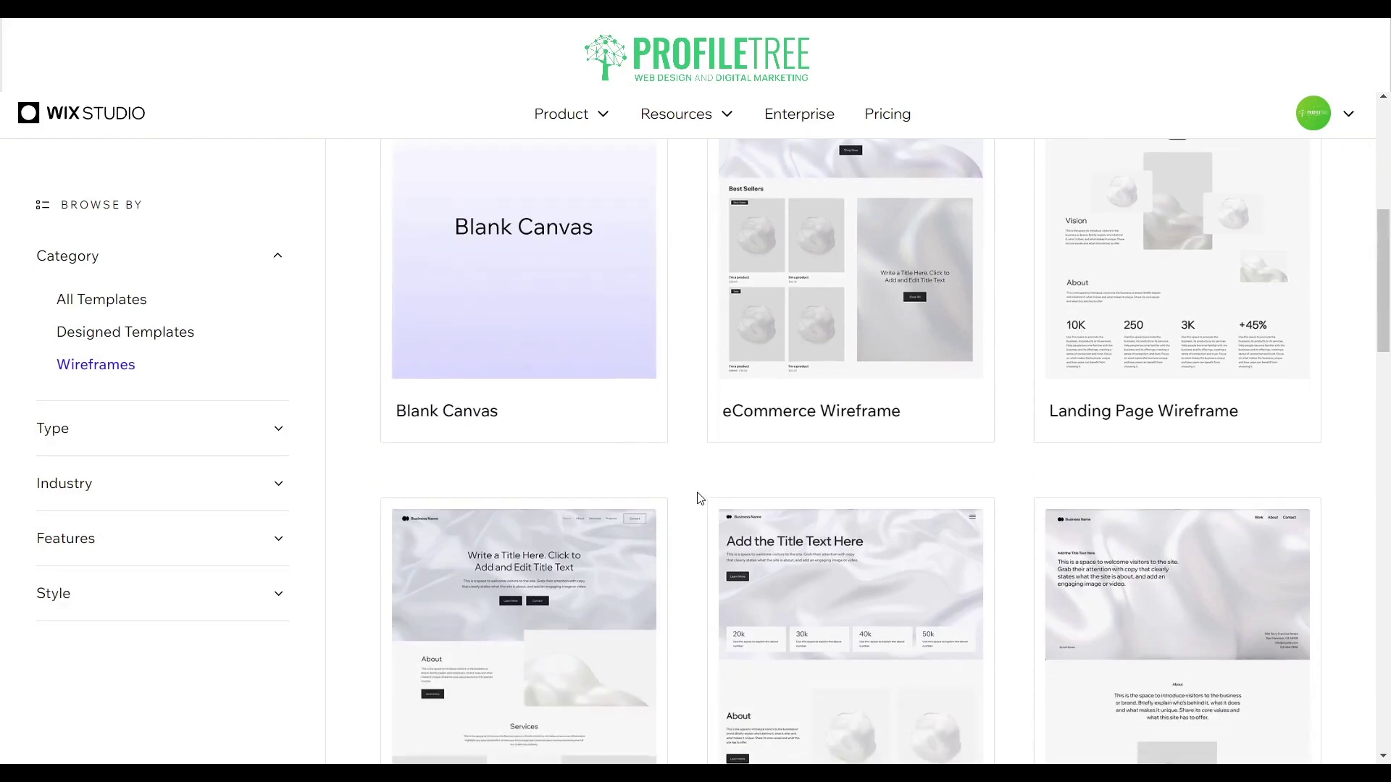
scroll(692, 497, down, 4)
scroll(1159, 305, up, 5)
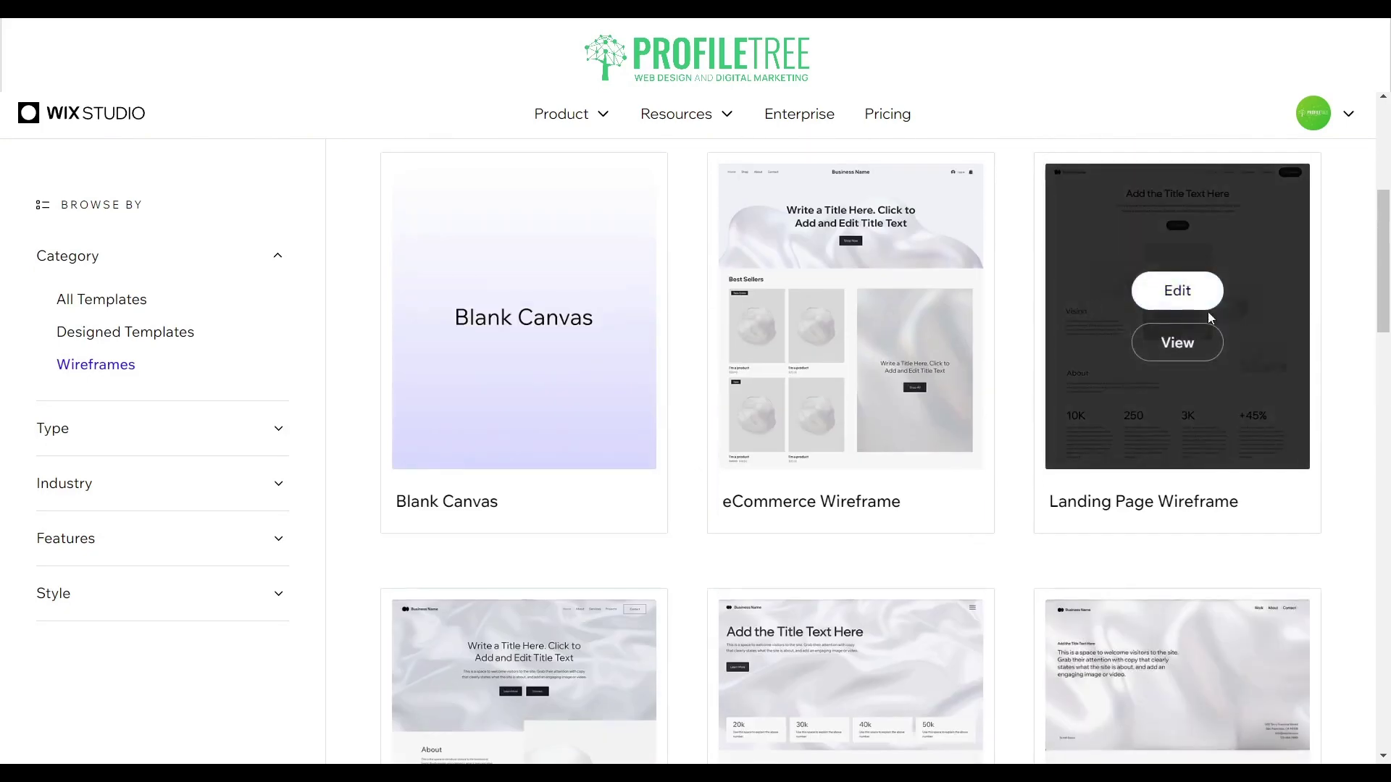
scroll(978, 533, down, 7)
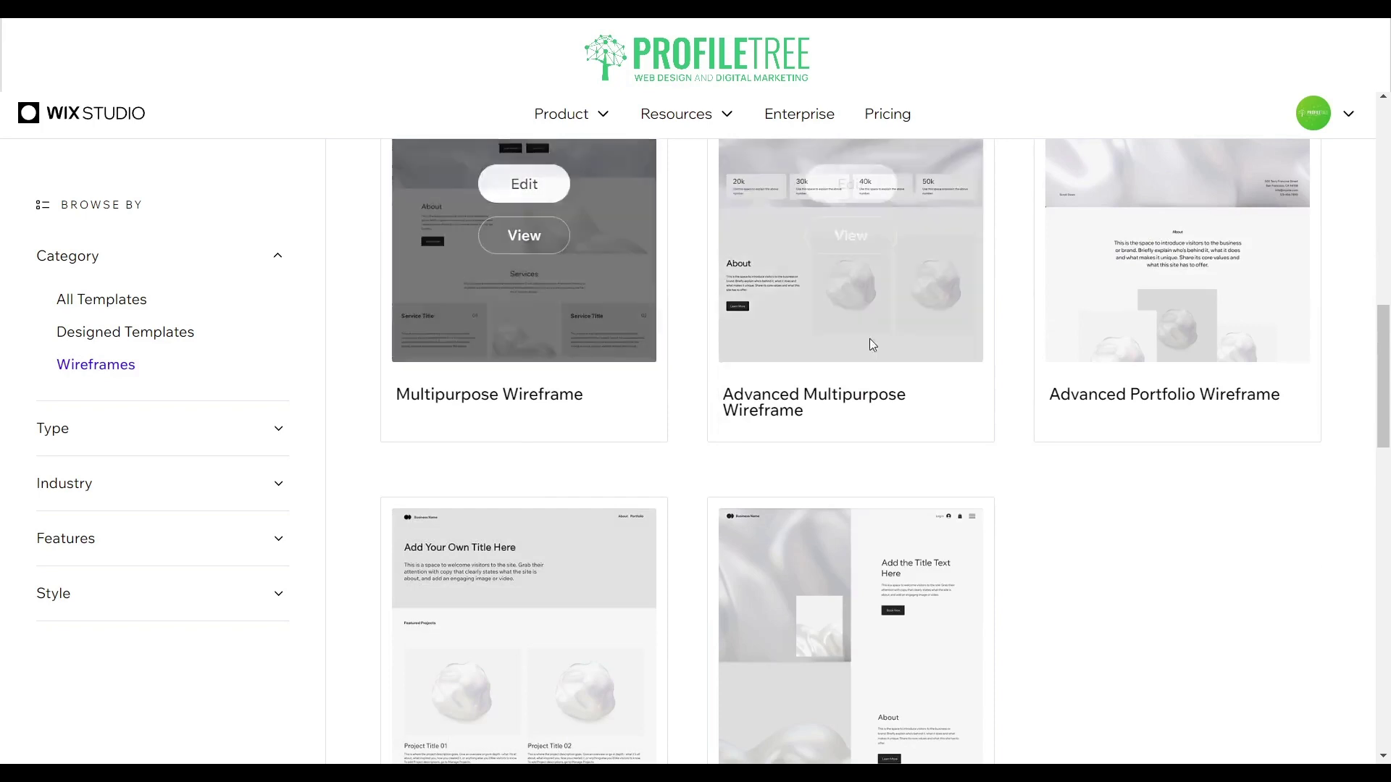
scroll(879, 332, up, 2)
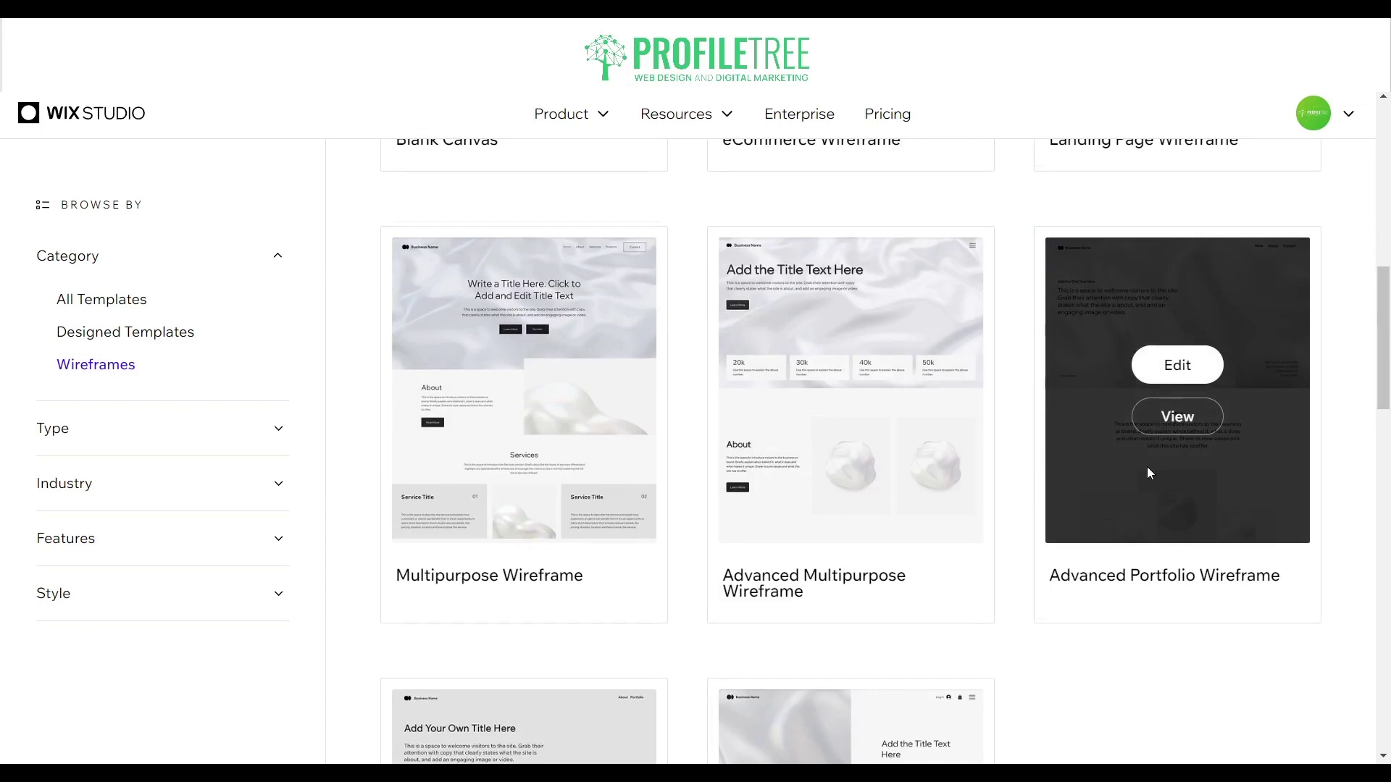
scroll(1147, 472, down, 6)
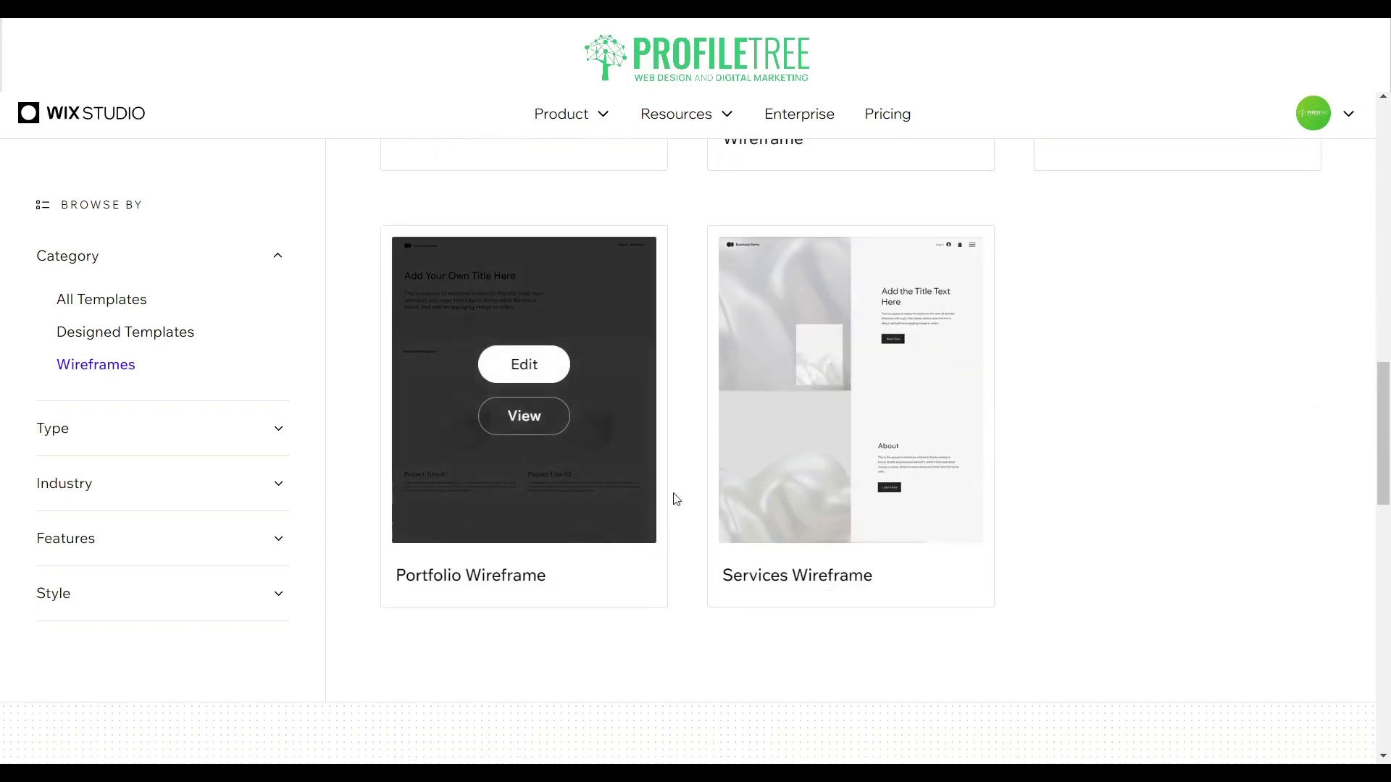
scroll(760, 421, up, 4)
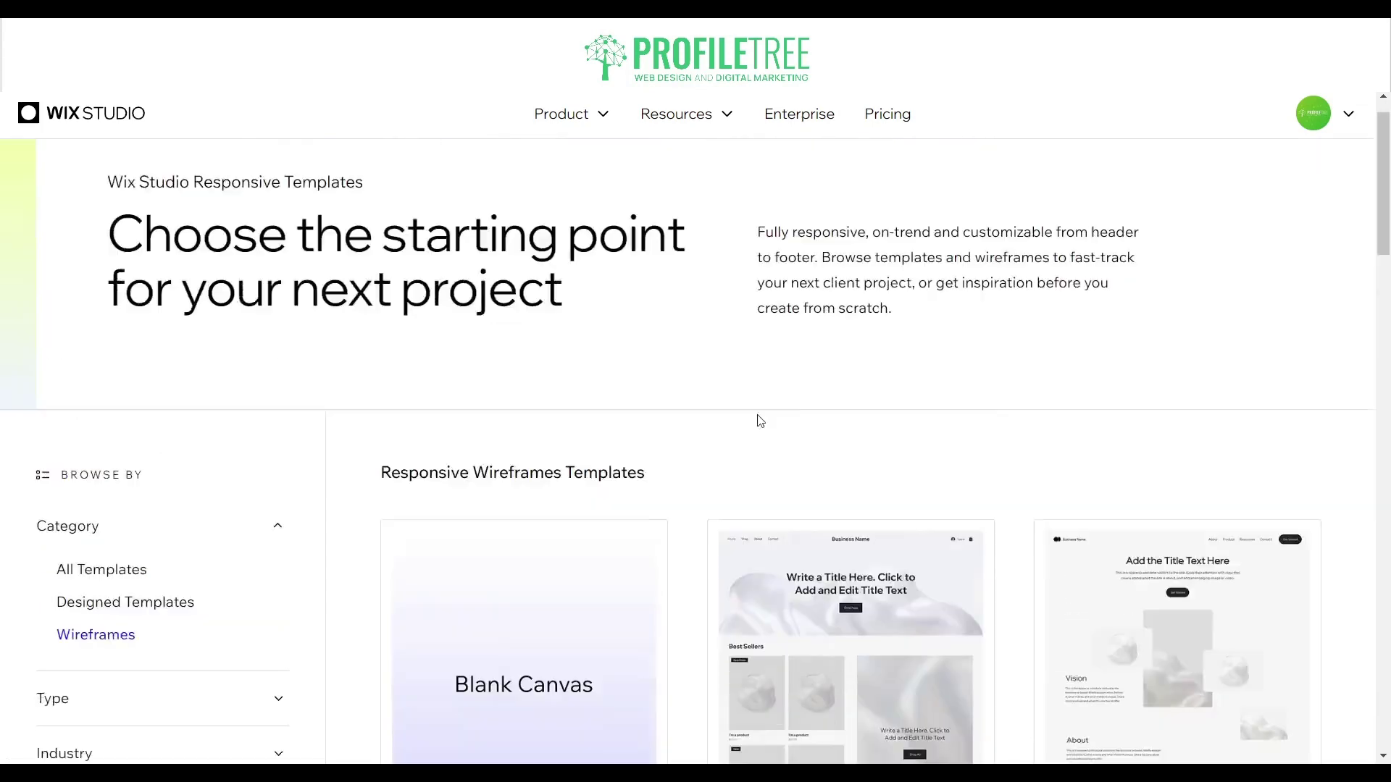
Step: Open the Blank Canvas template for editing and close the Global Sections panel
scroll(760, 420, down, 7)
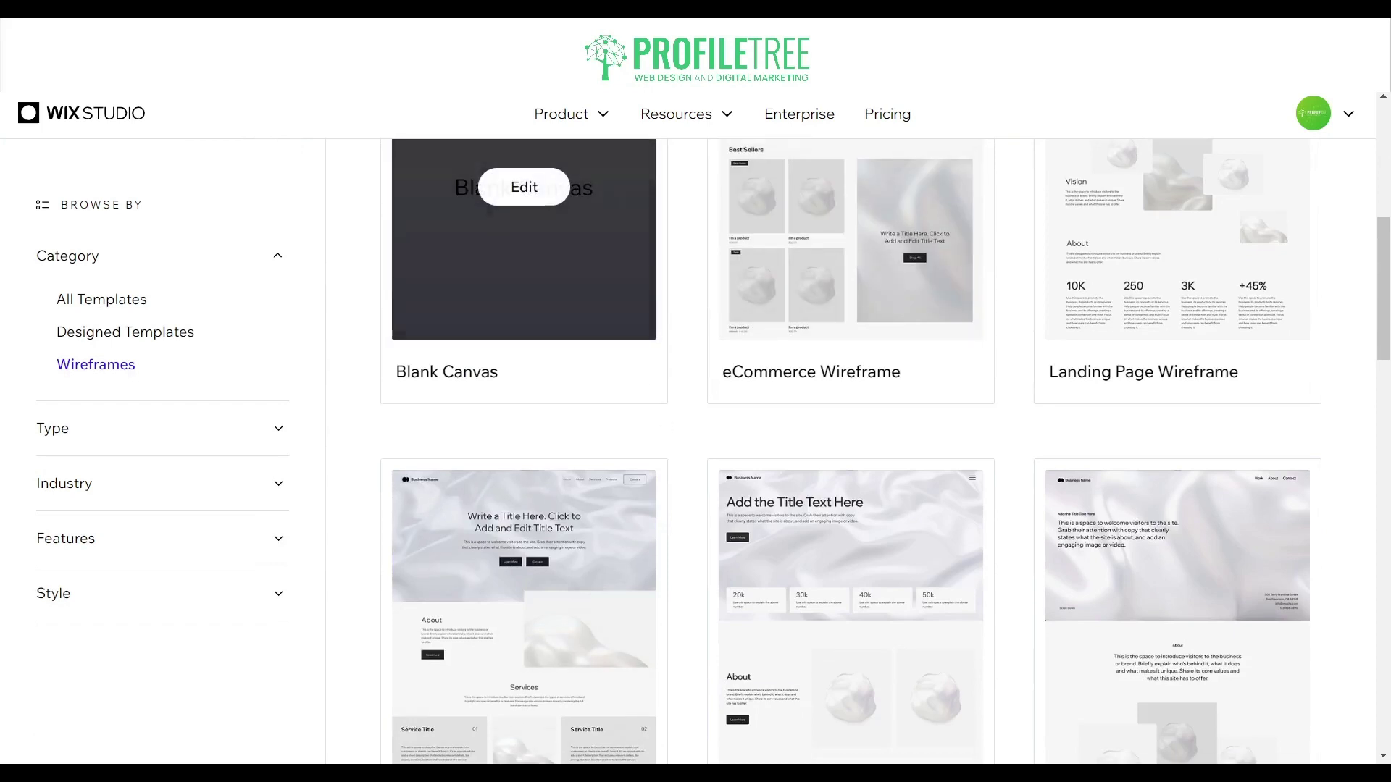
click(524, 187)
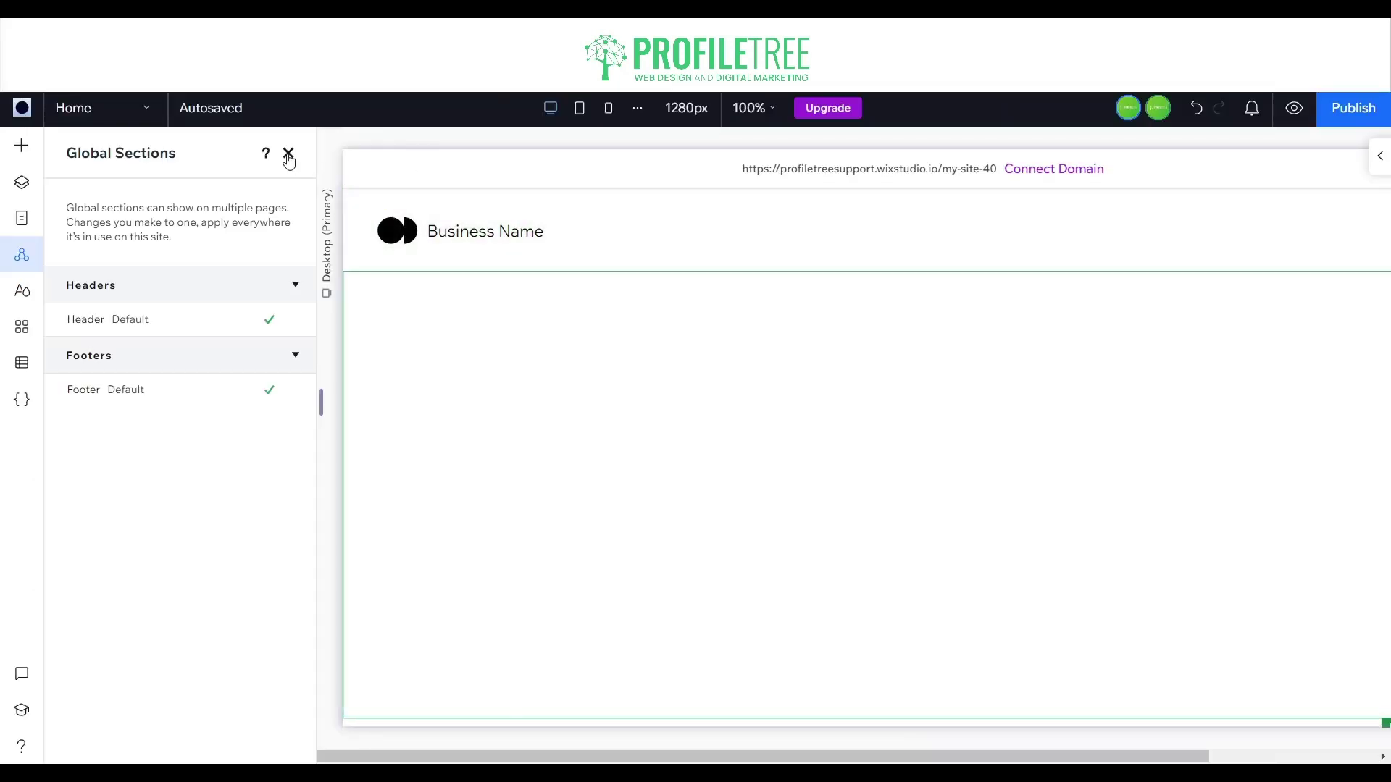
click(288, 153)
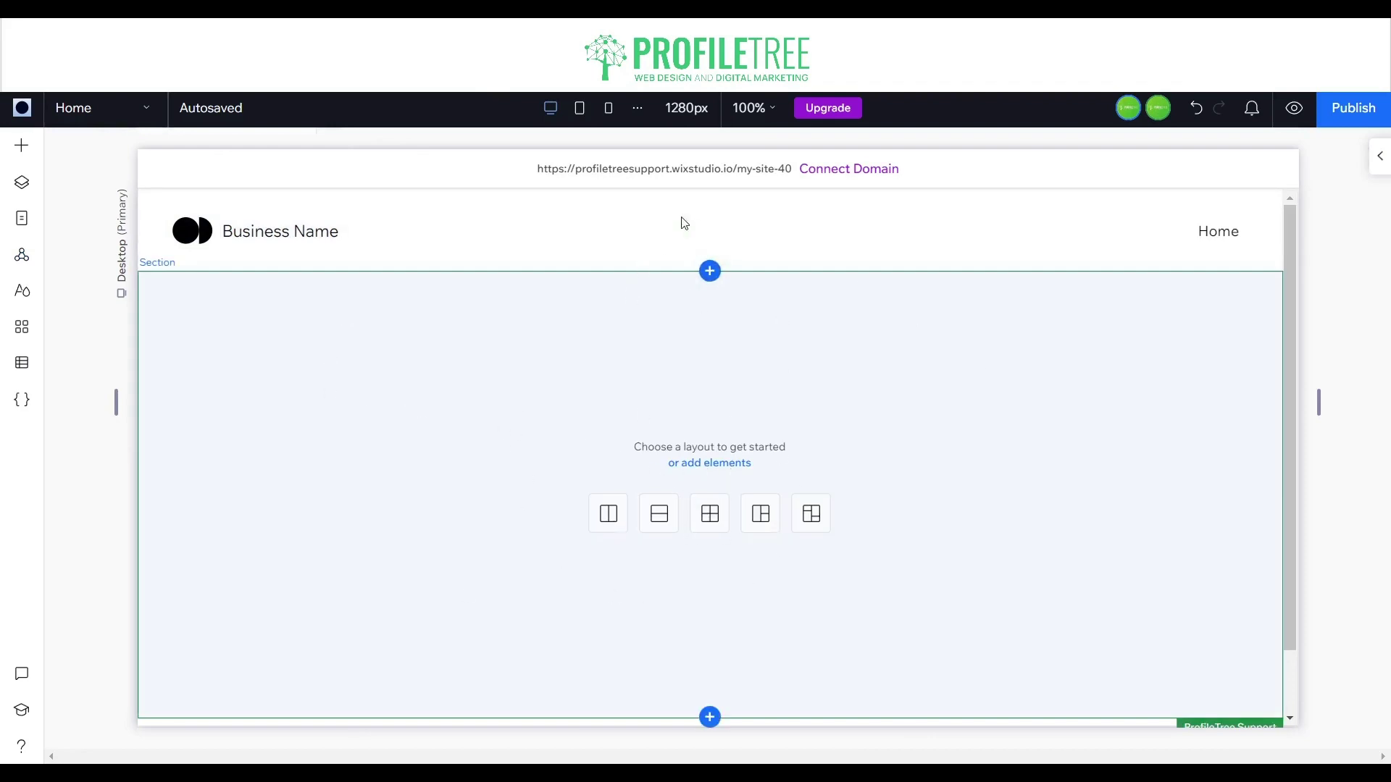
Step: Look over the blank site's home page from the header to the footer
scroll(470, 535, down, 1)
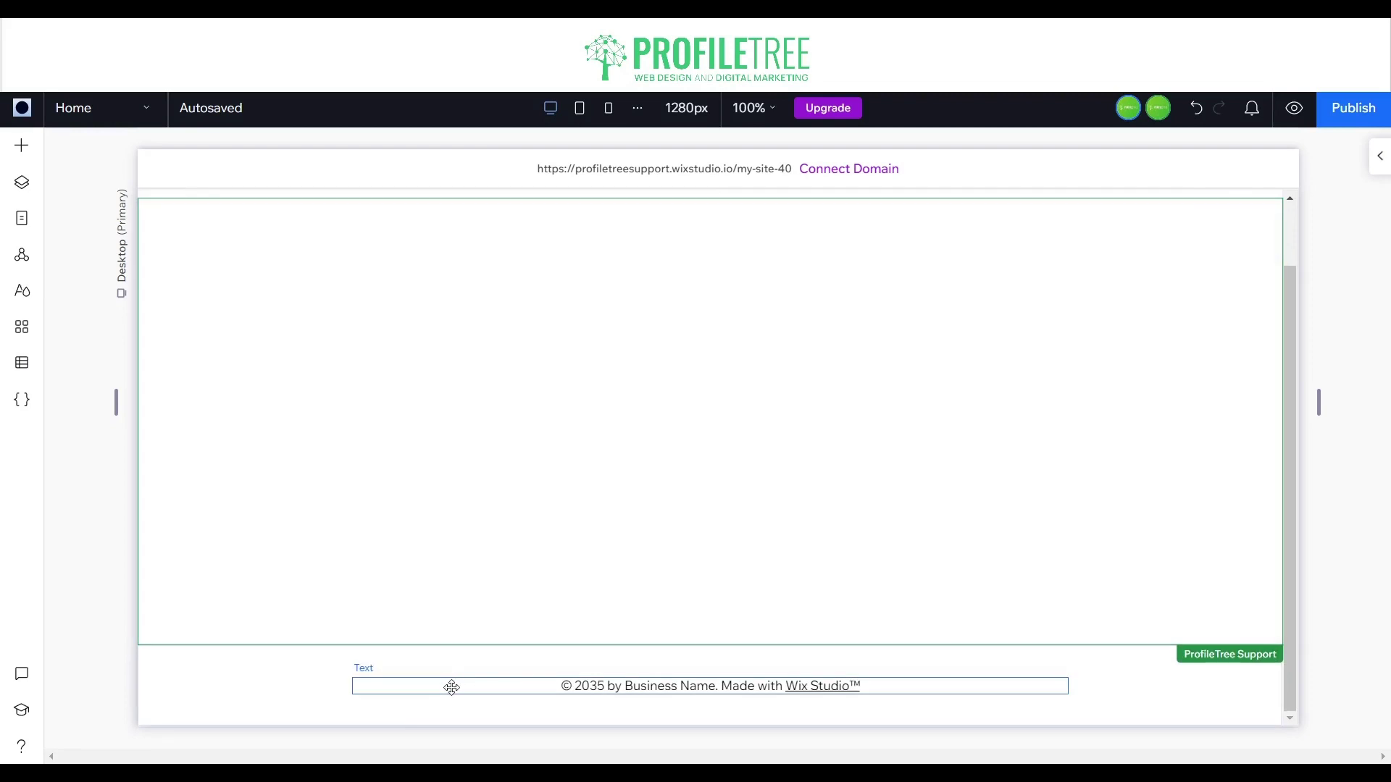
scroll(298, 674, up, 1)
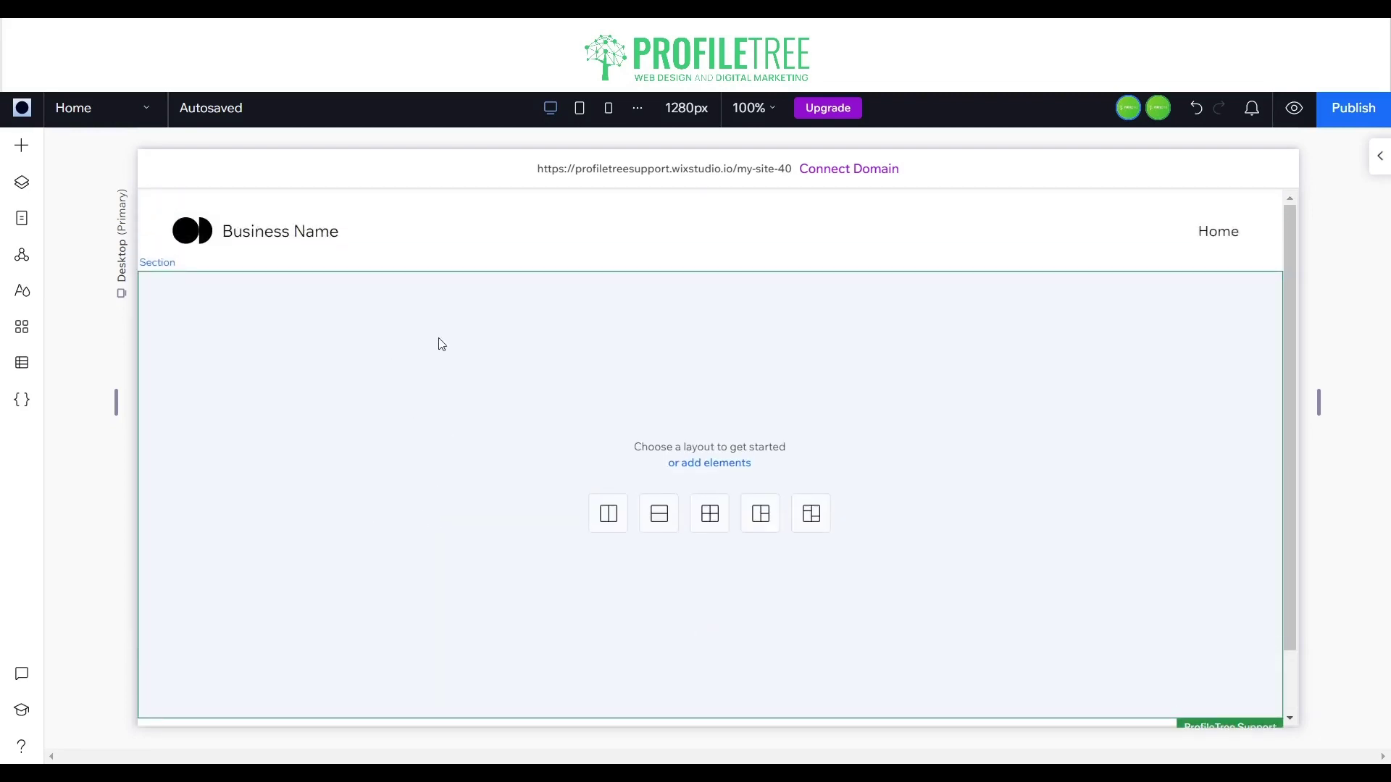
scroll(311, 672, down, 1)
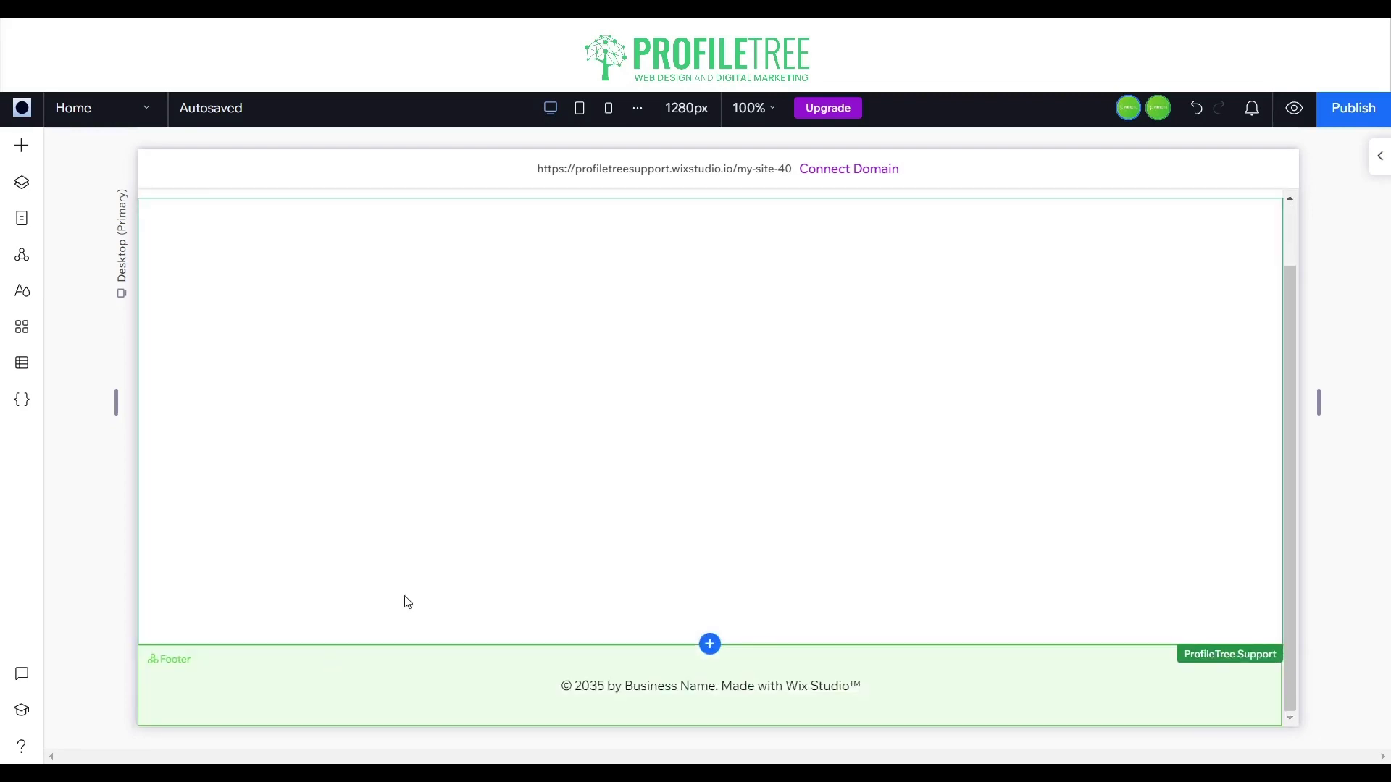
scroll(408, 603, up, 1)
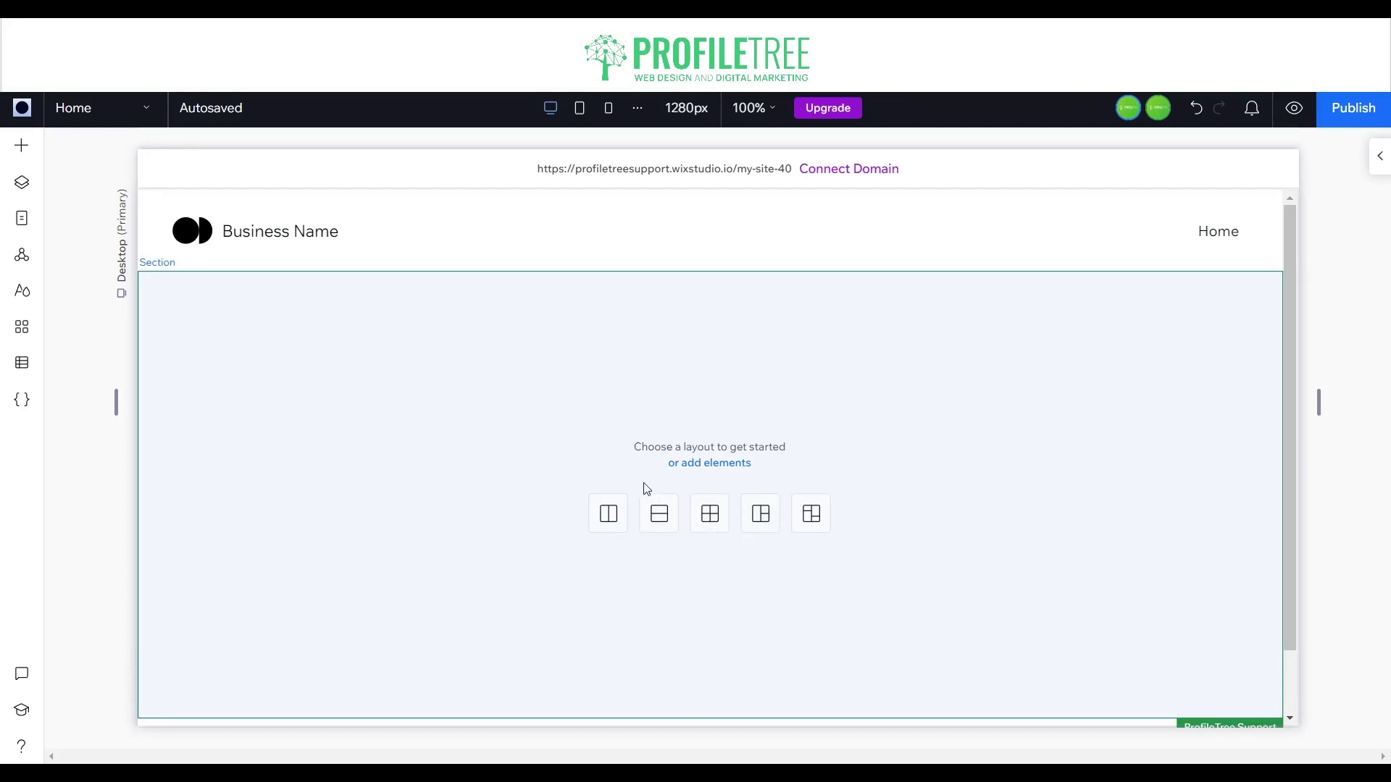
Step: Browse the addable text and container elements and the Footers and Welcome section designs, and return to the blank section
click(503, 341)
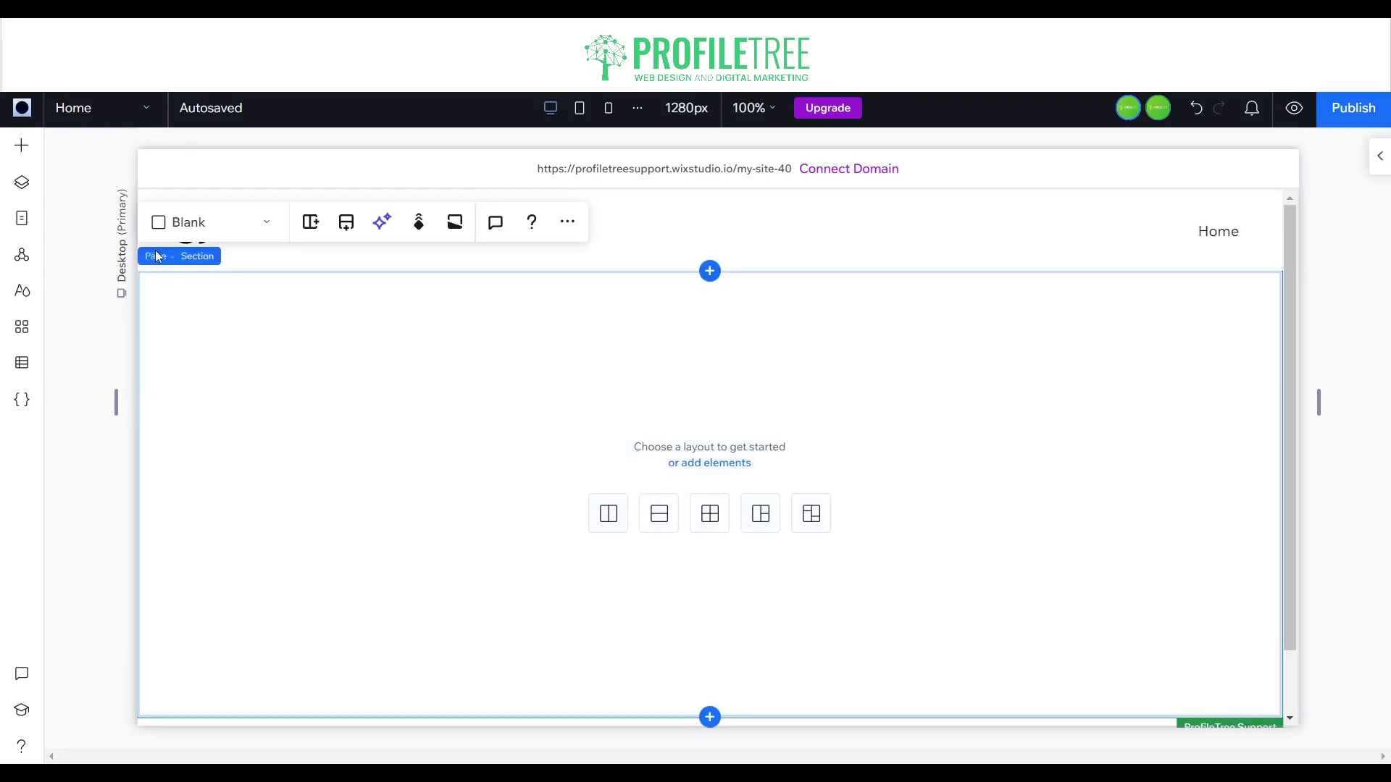
click(22, 145)
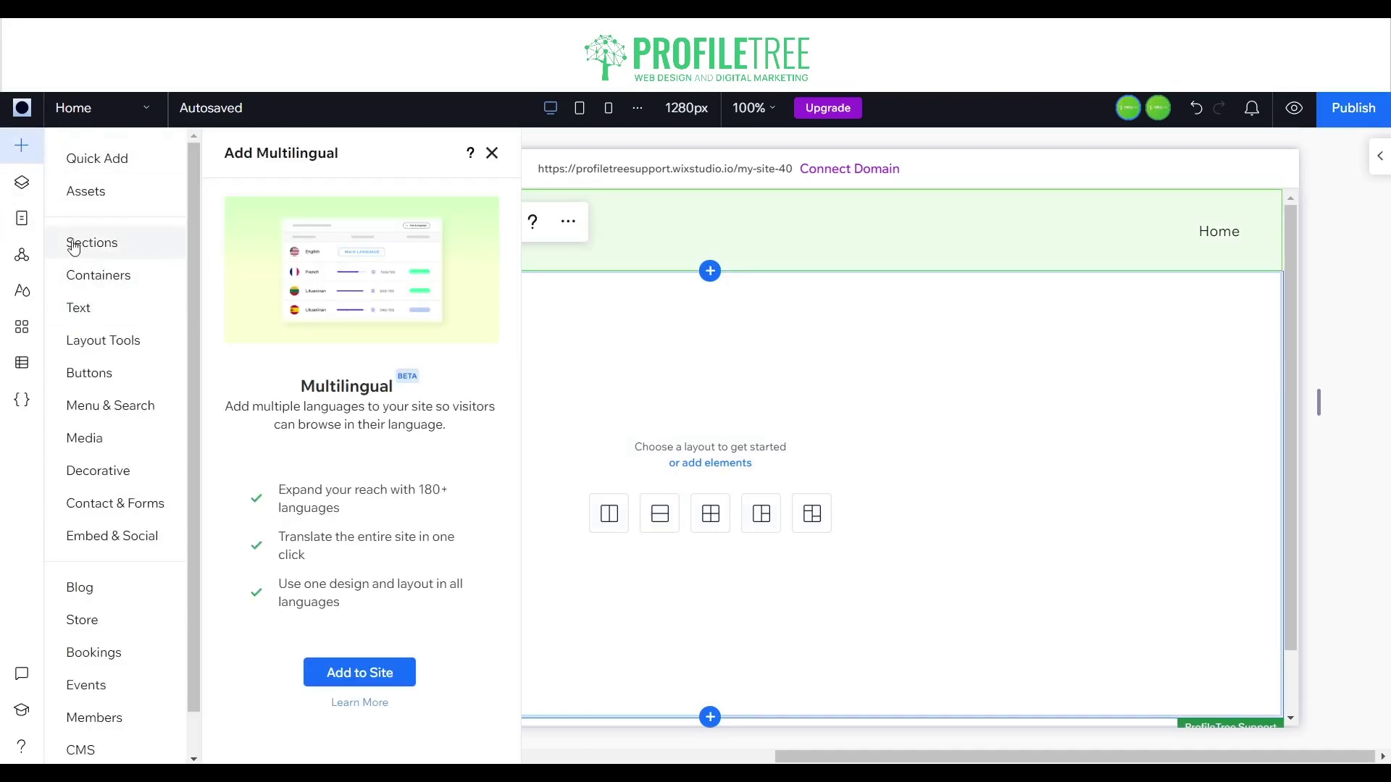
click(104, 313)
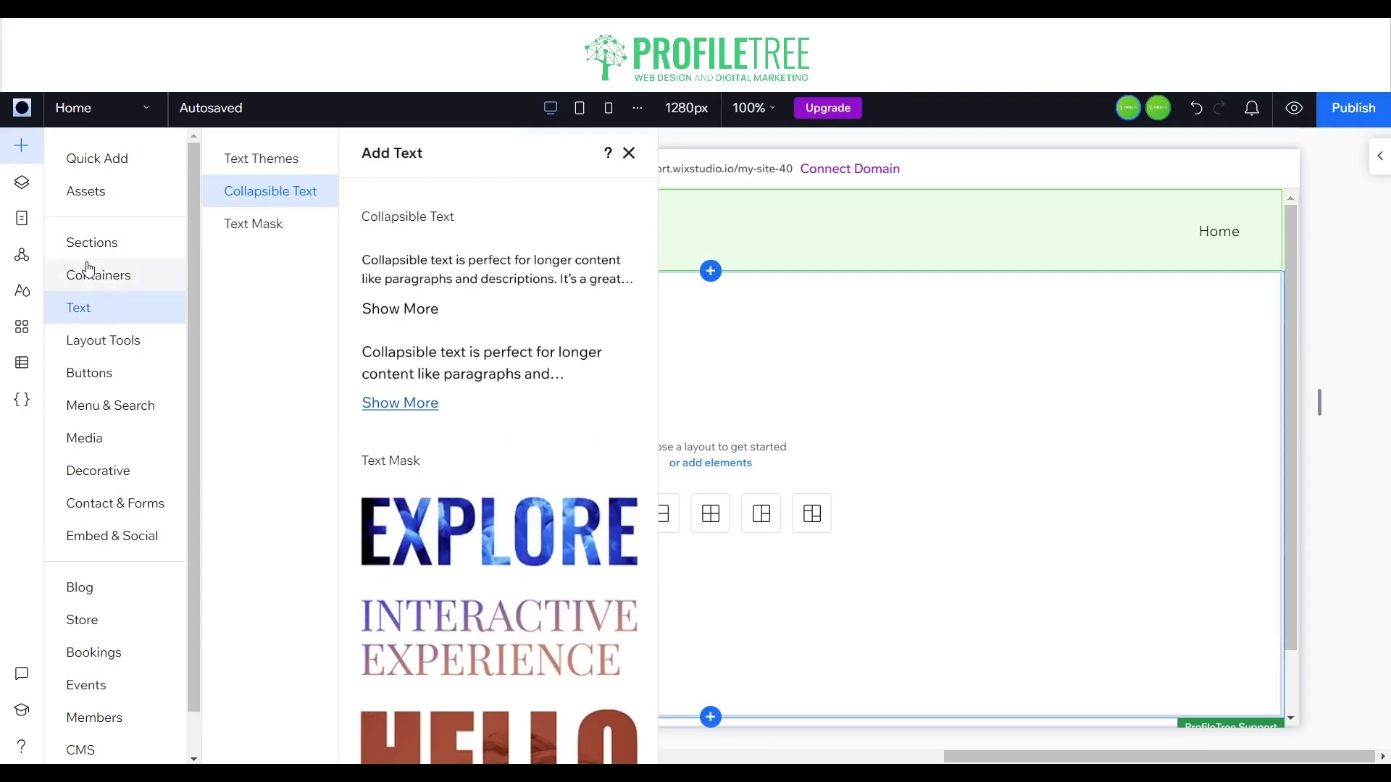
click(93, 273)
click(94, 244)
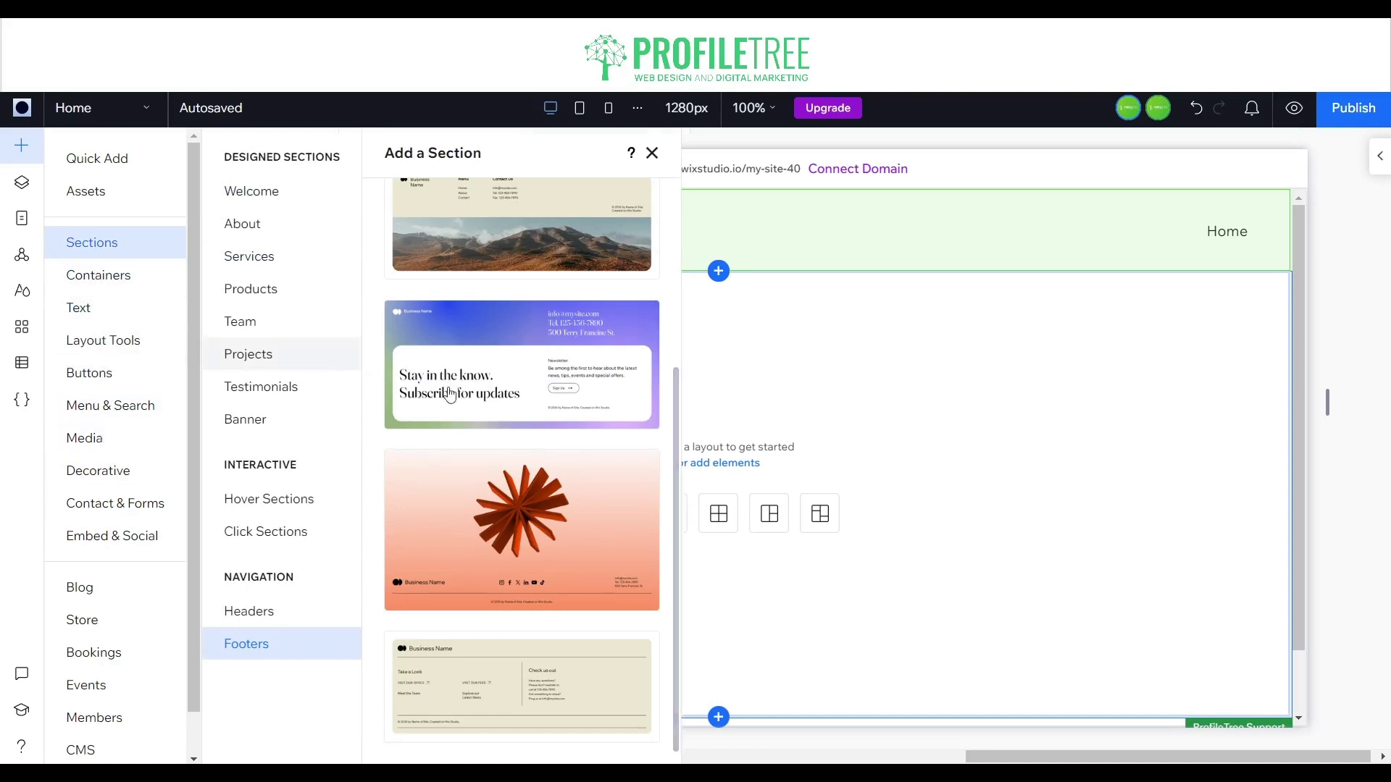
scroll(522, 394, up, 4)
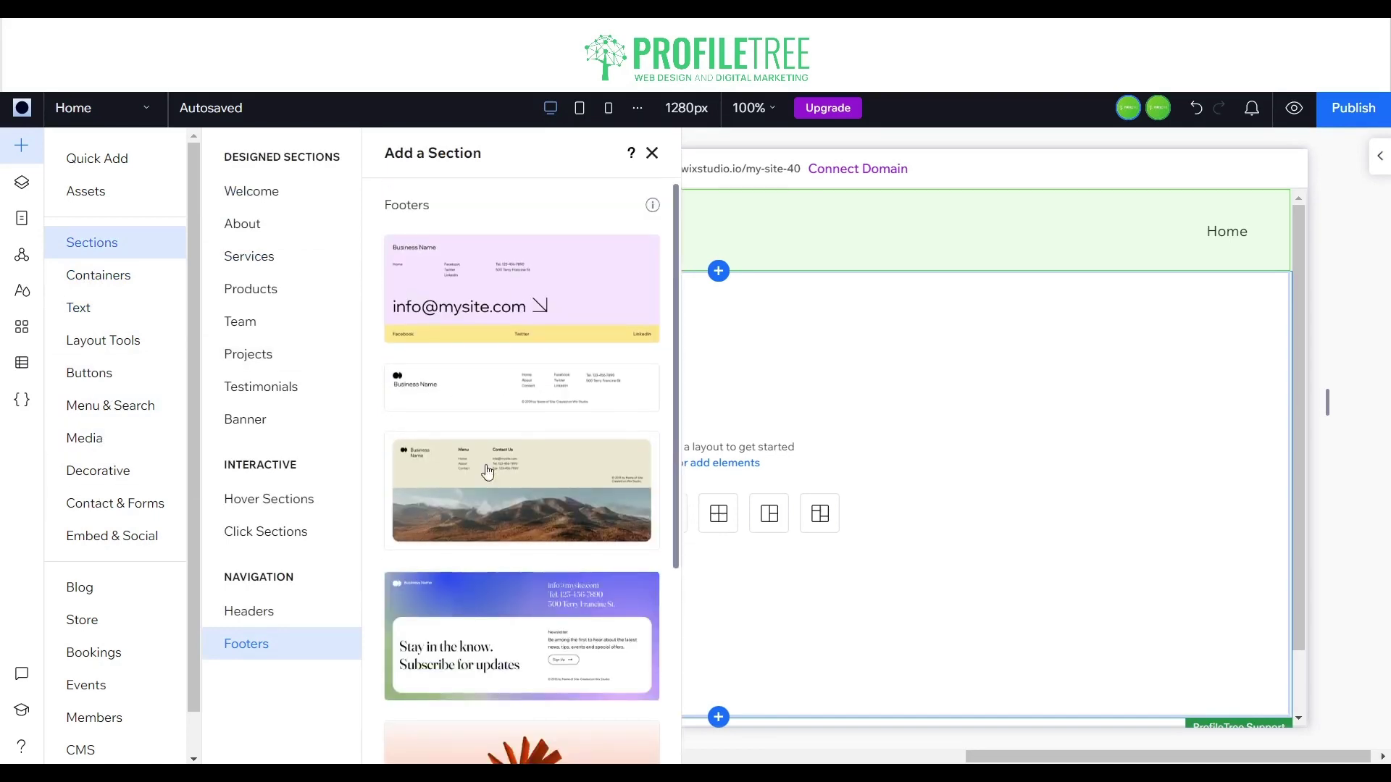
click(253, 192)
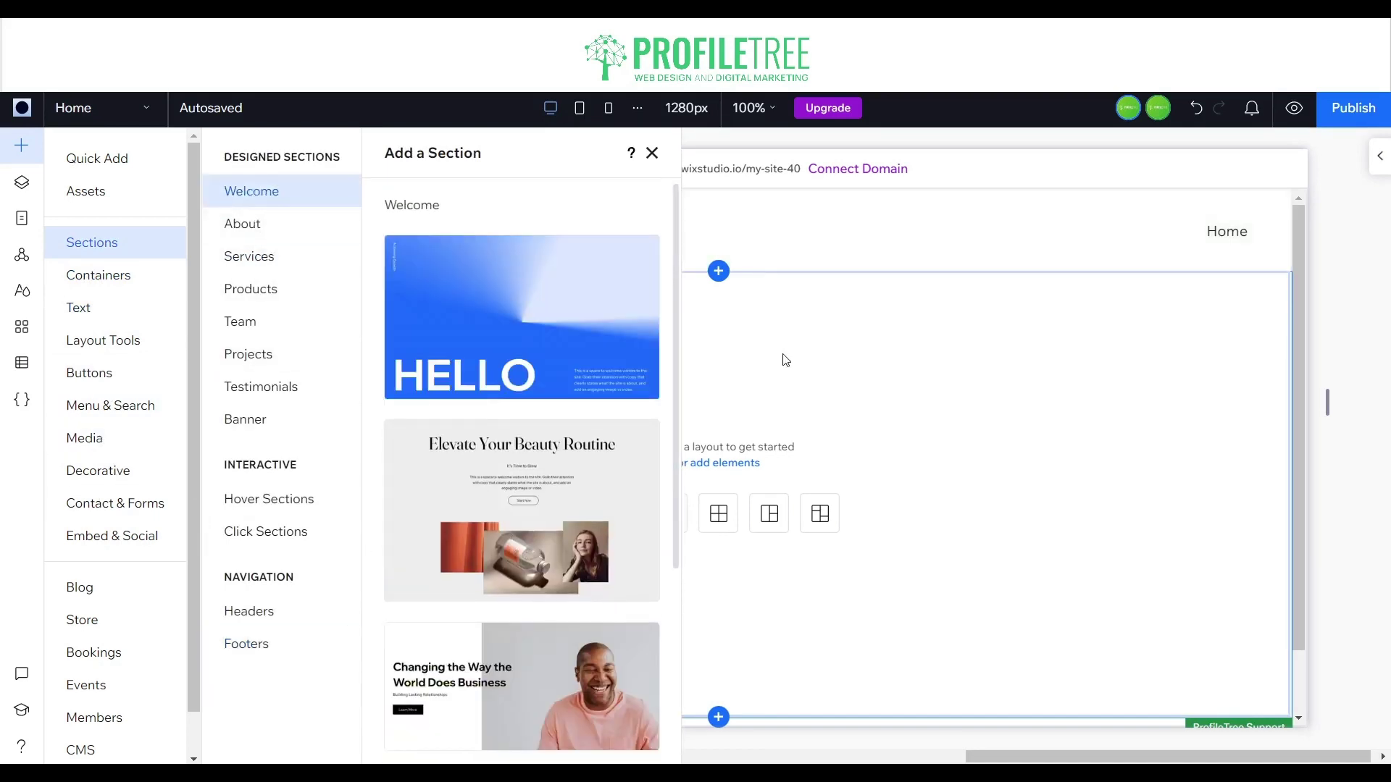
click(782, 360)
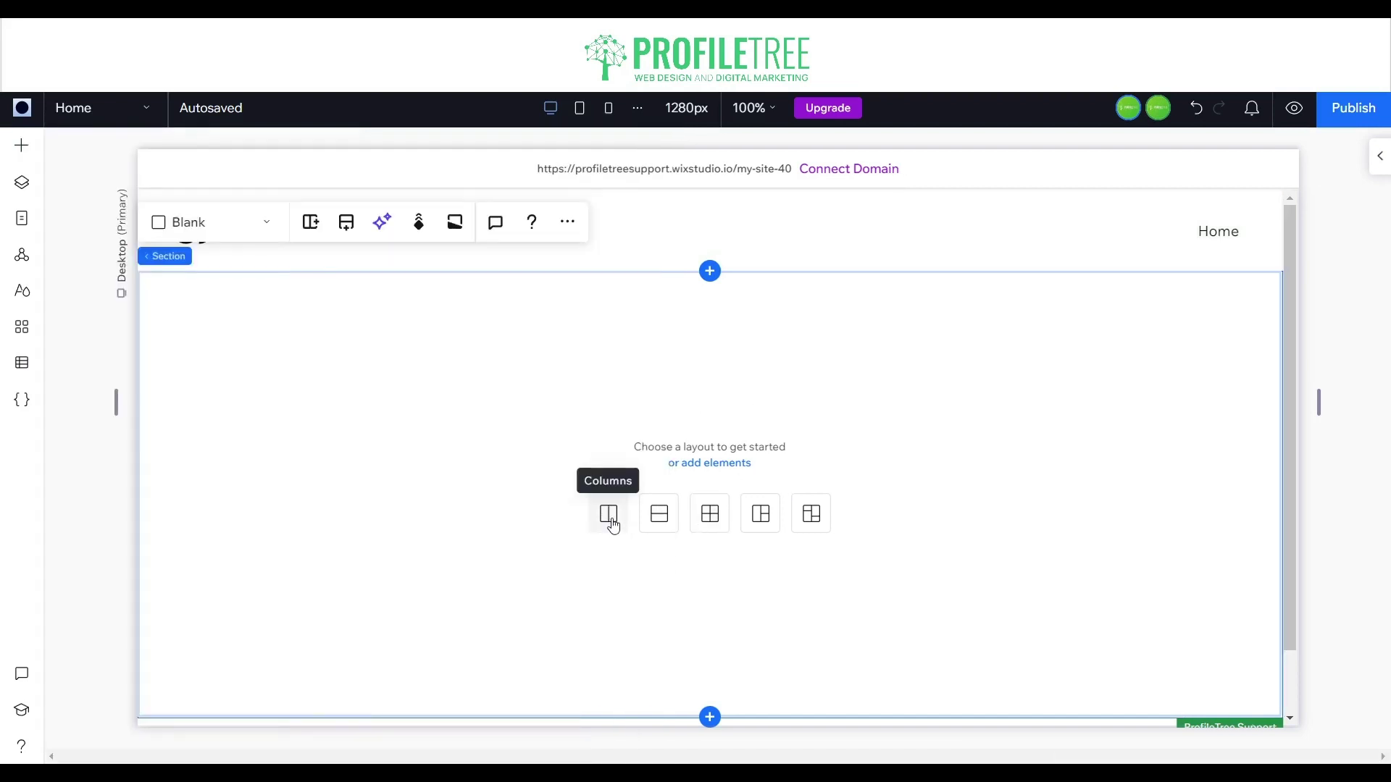
Step: Apply the Columns layout to the blank section and switch its layout to Rows
click(611, 516)
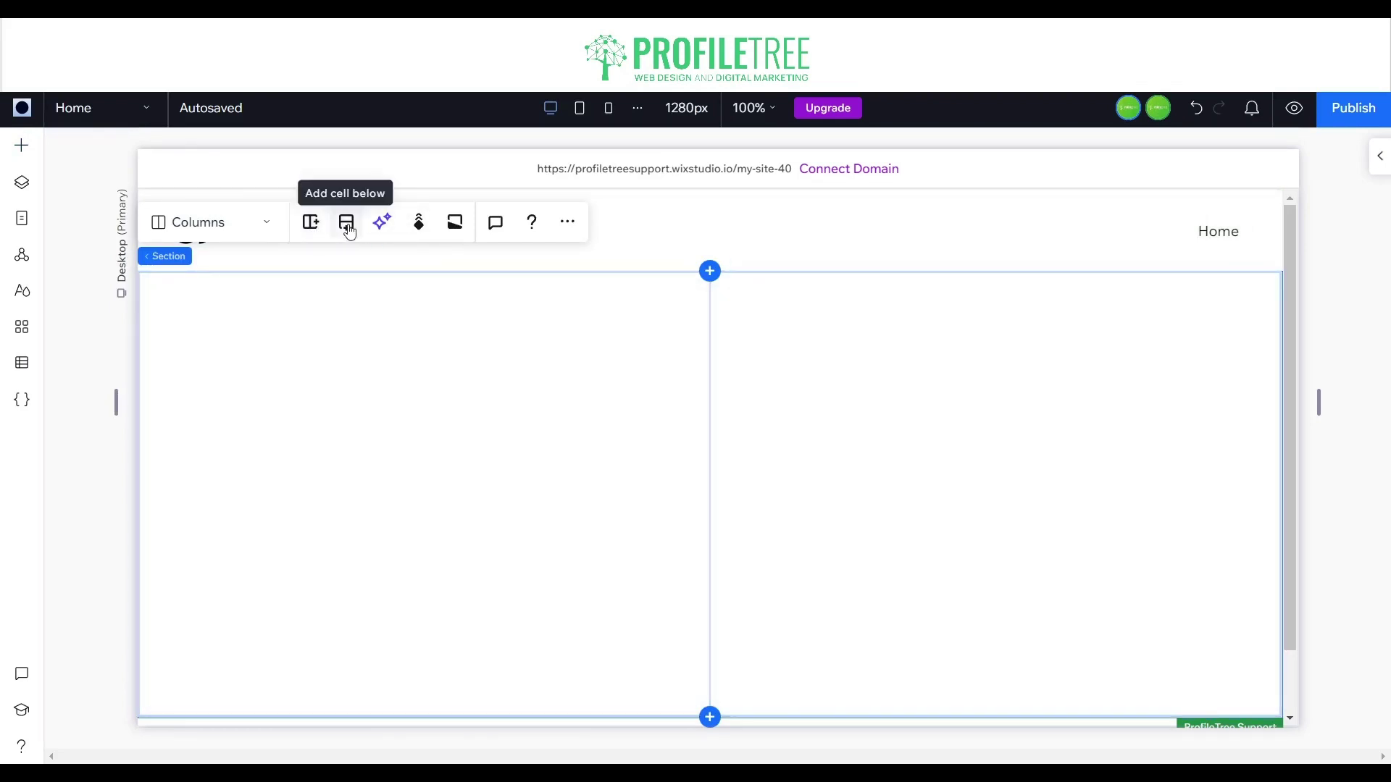
click(212, 222)
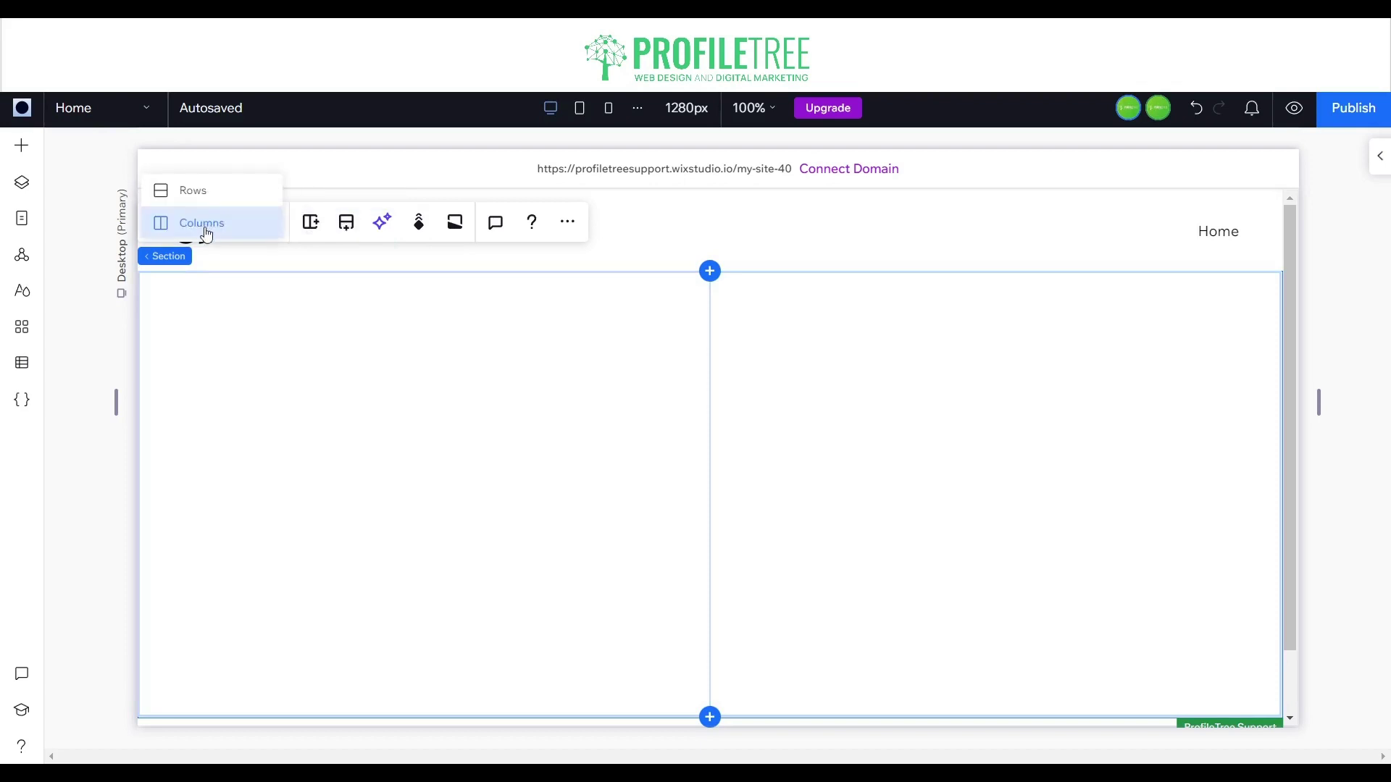
click(198, 191)
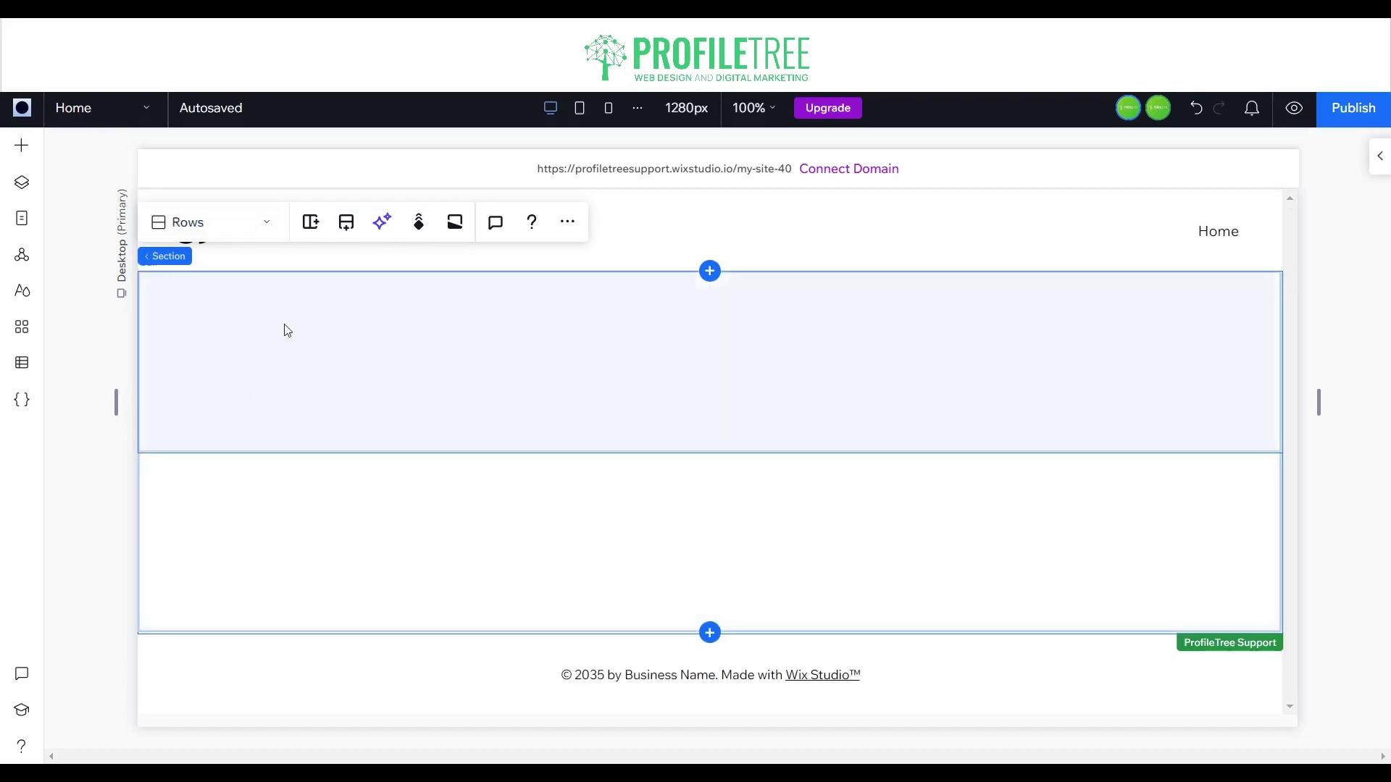
Step: Undo the switch to Rows to restore the section's Columns layout
click(242, 229)
key(ctrl+z)
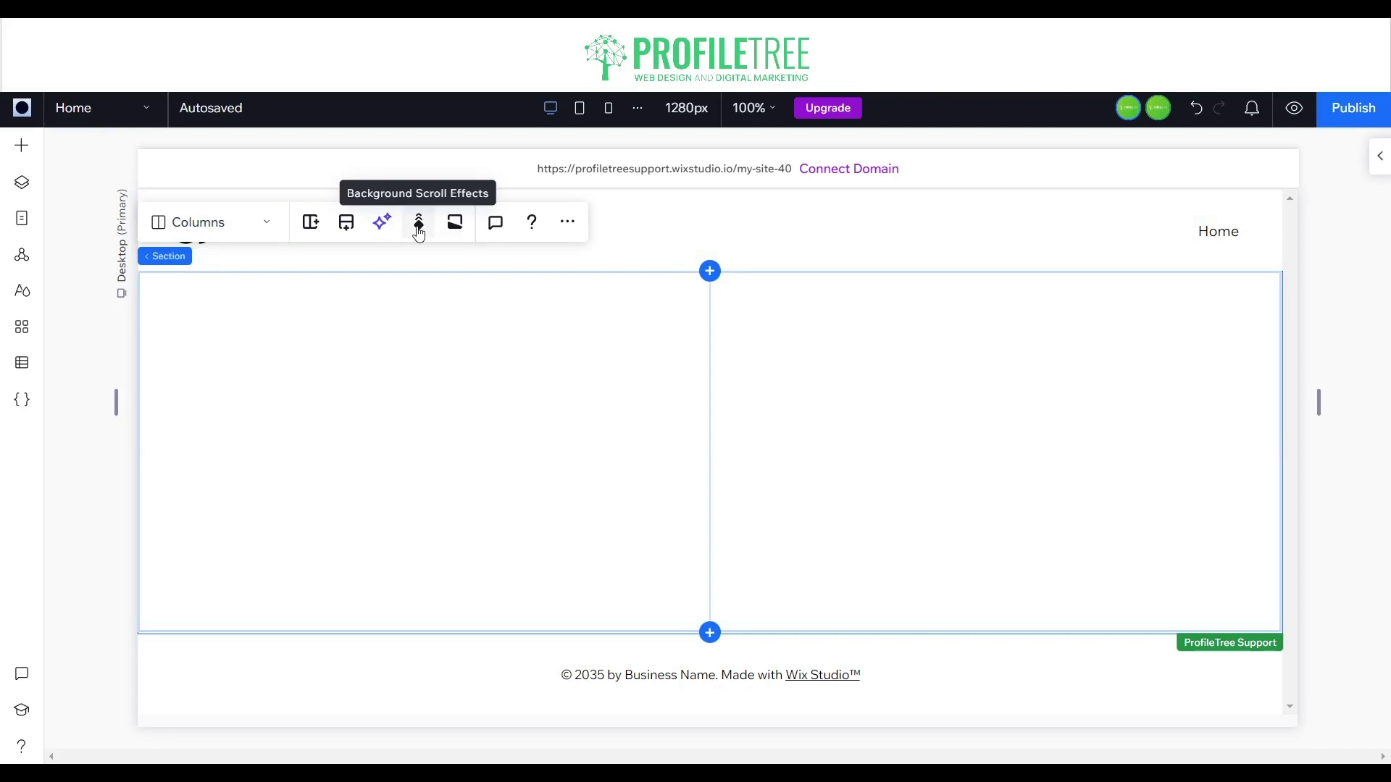
Step: Fill the left column's cell with the meditation class photo from Media from Wix
click(570, 411)
click(189, 222)
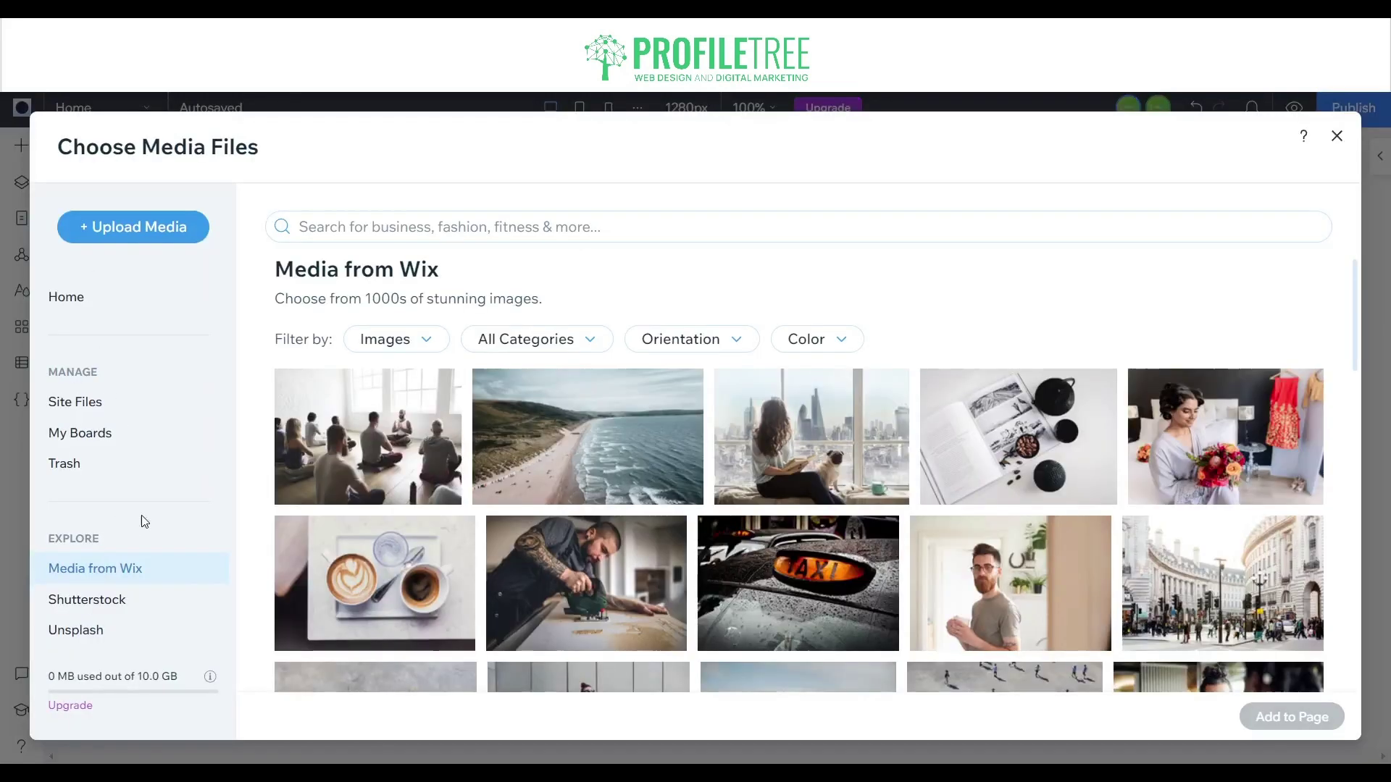
click(363, 455)
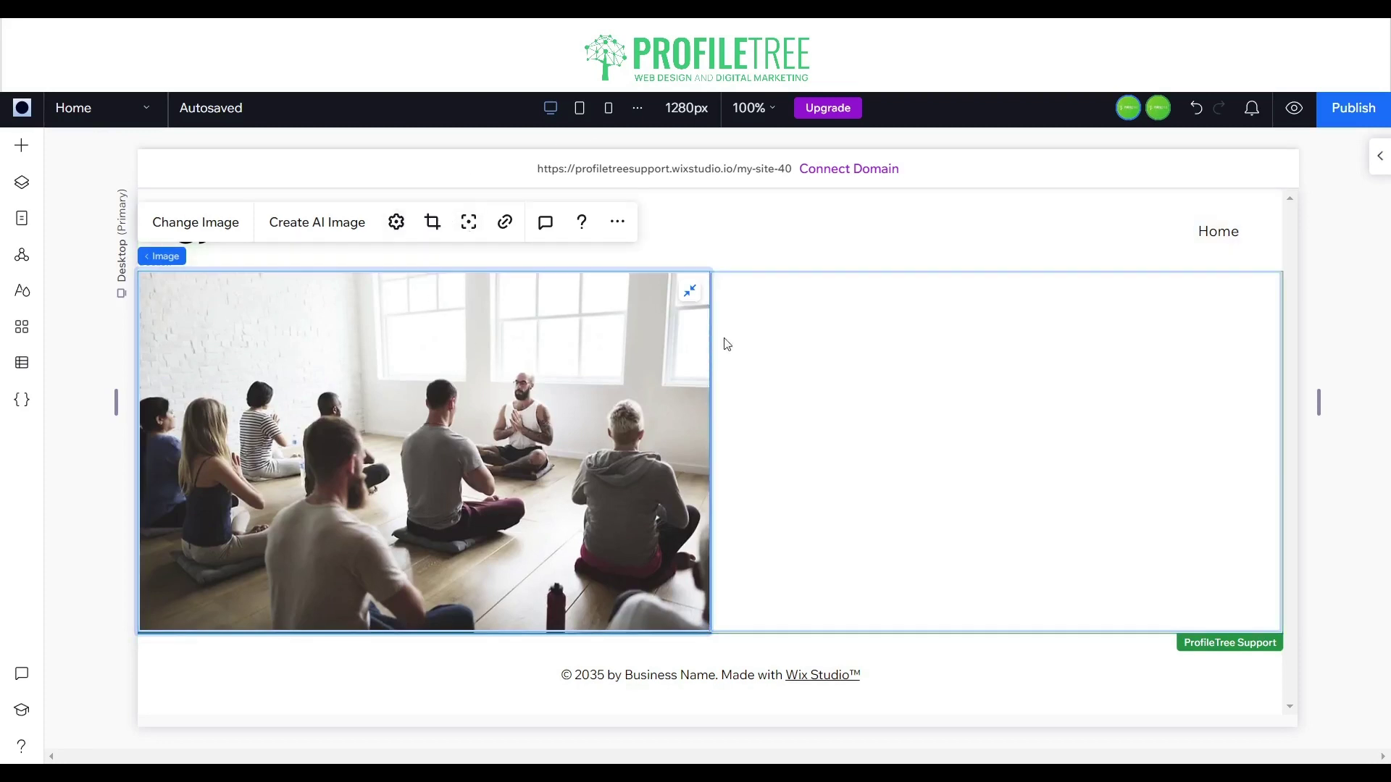
click(791, 337)
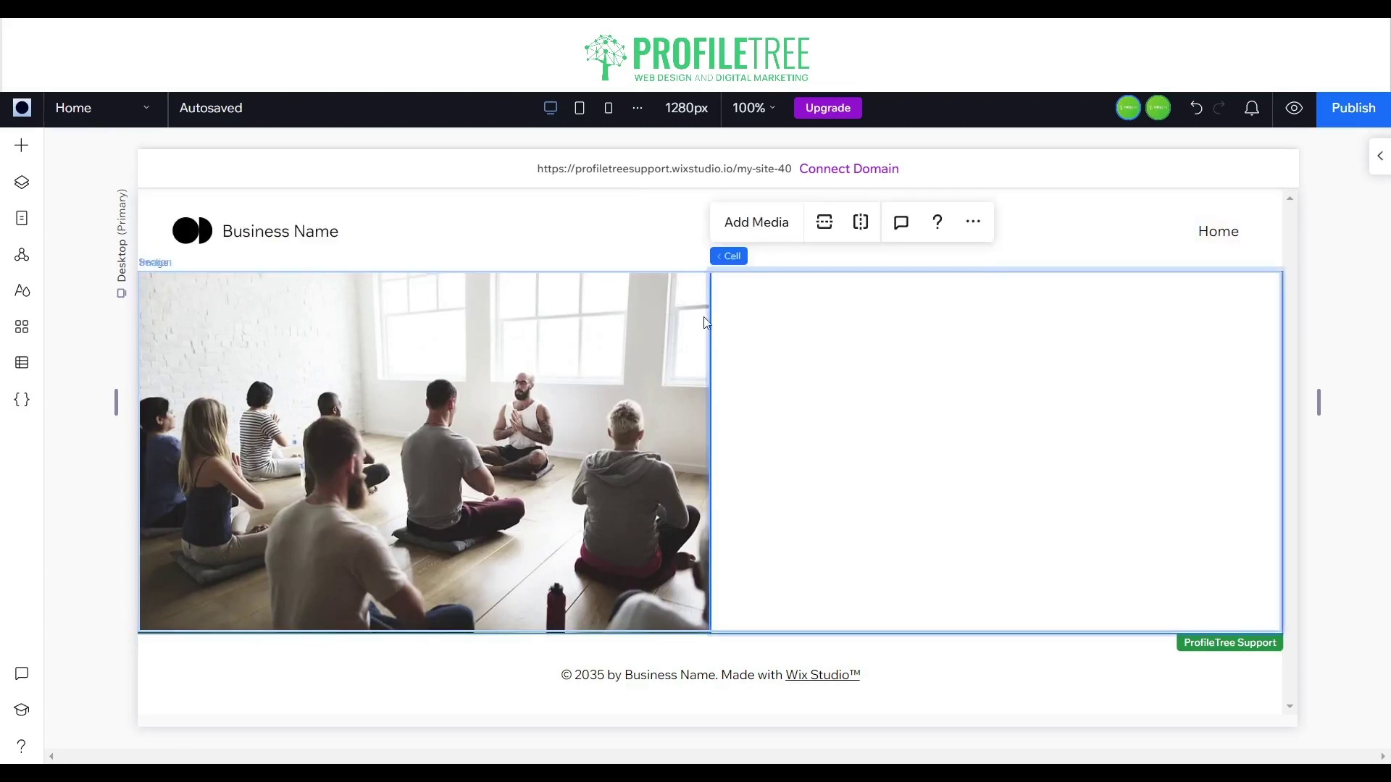
click(474, 334)
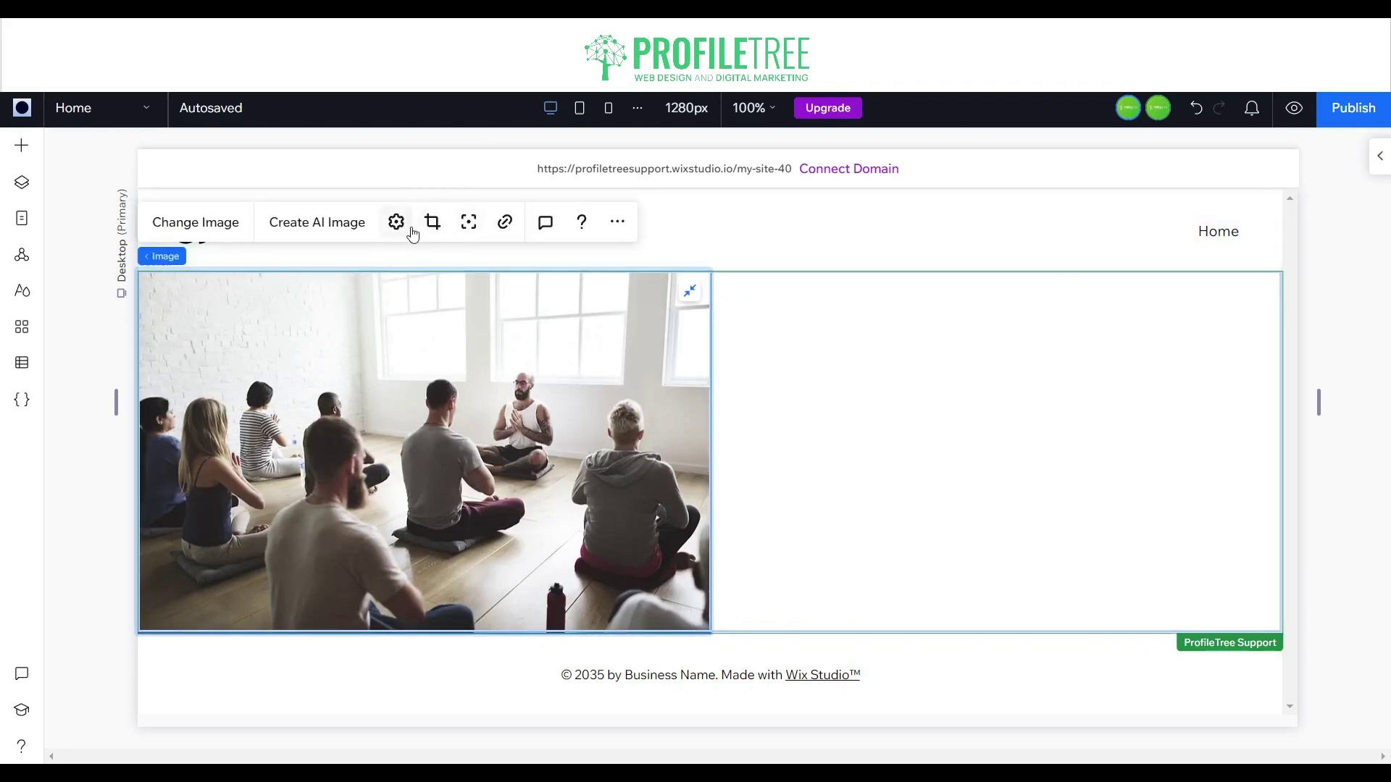
click(920, 403)
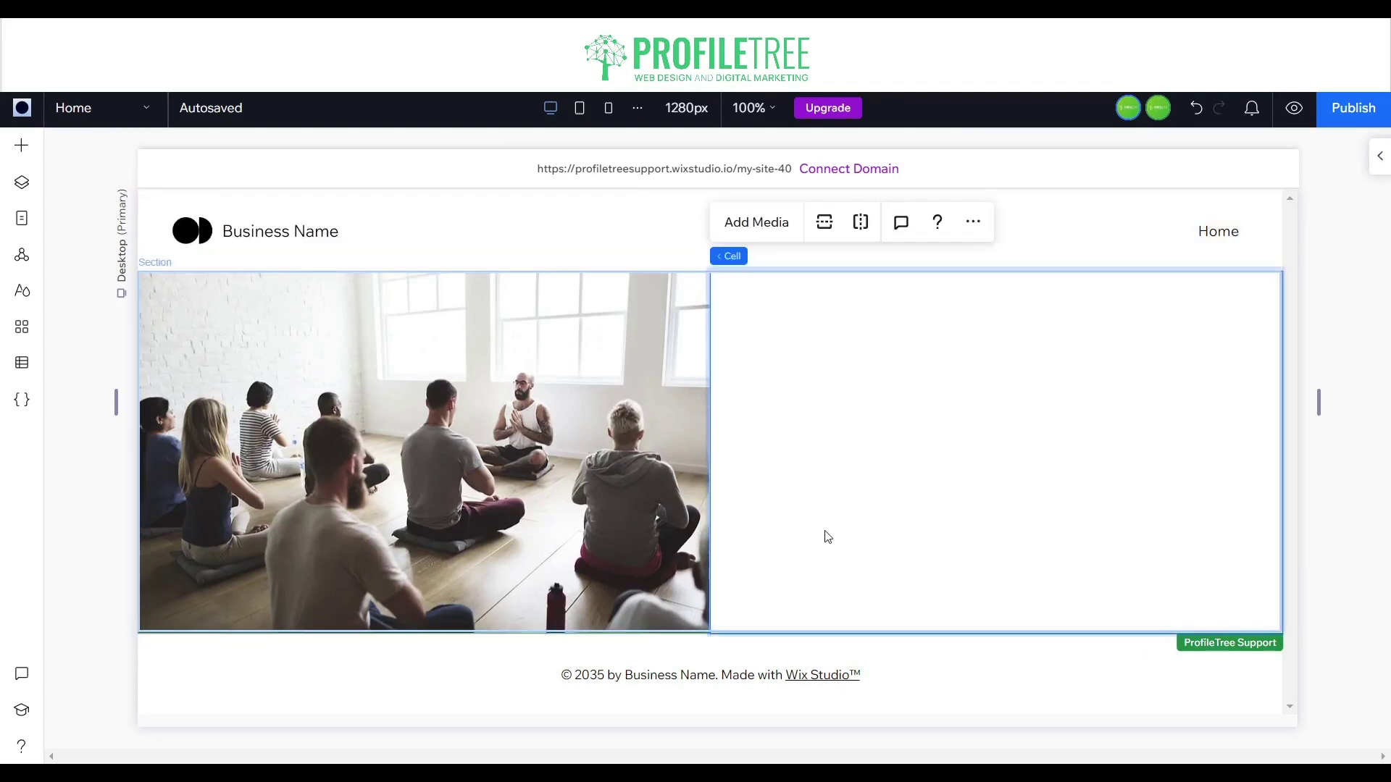
click(542, 439)
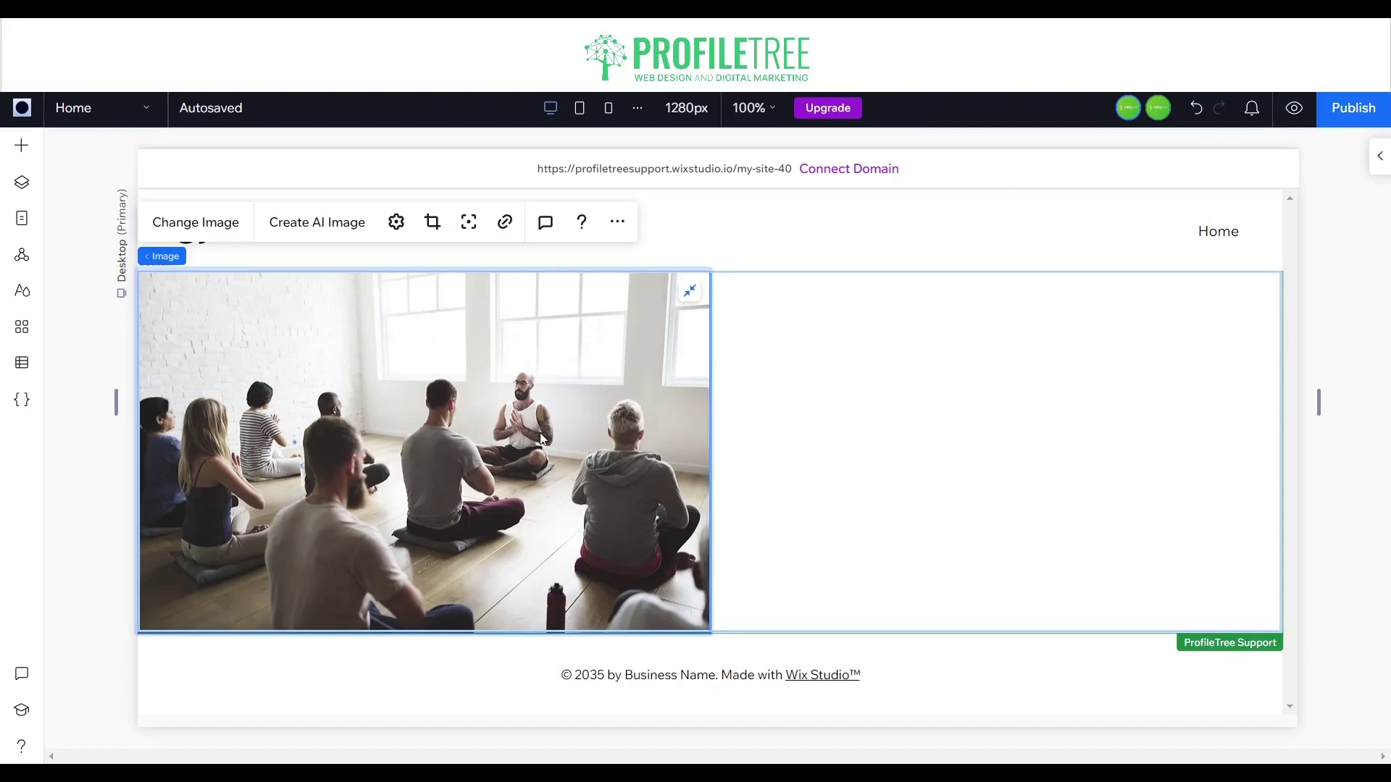
Step: Try unstretching the meditation photo from its cell and deleting it, and undo both changes
click(690, 291)
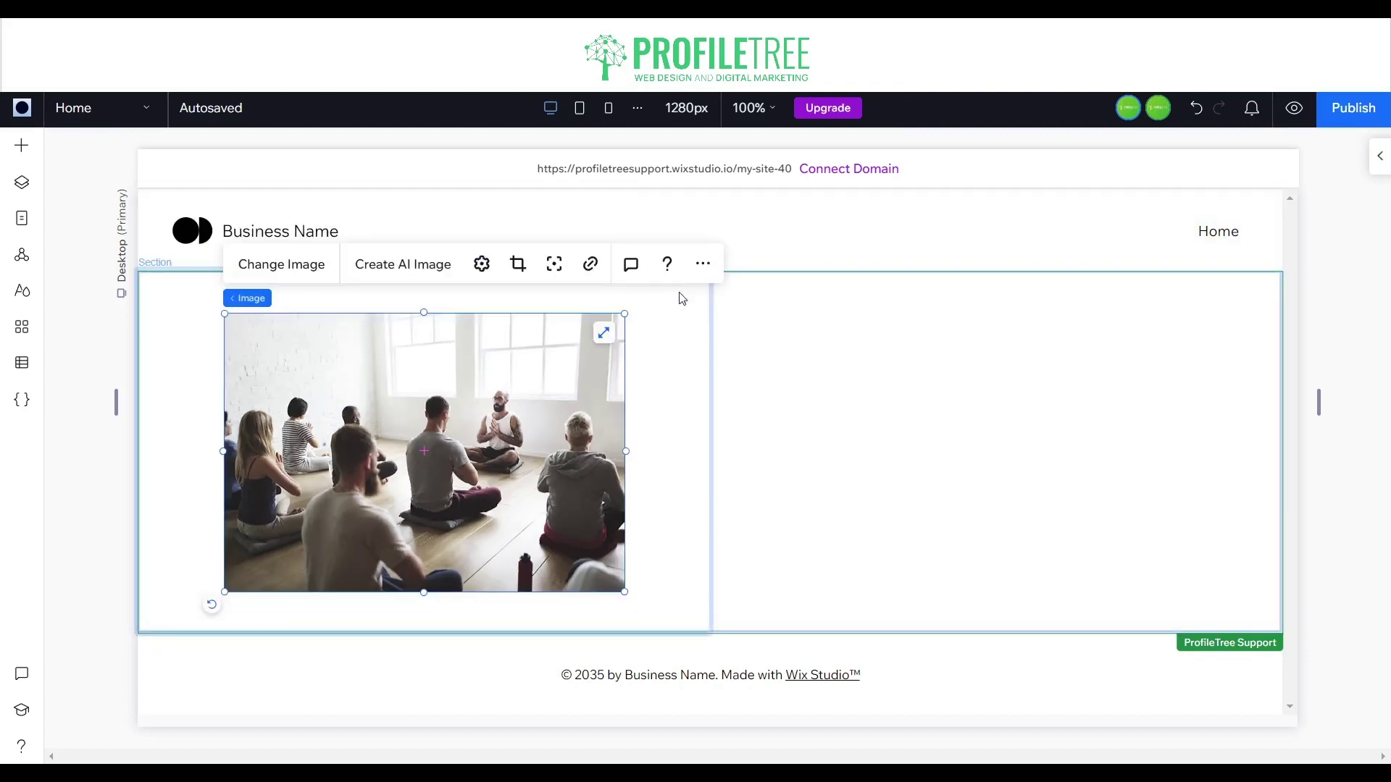
click(667, 319)
click(746, 331)
click(659, 335)
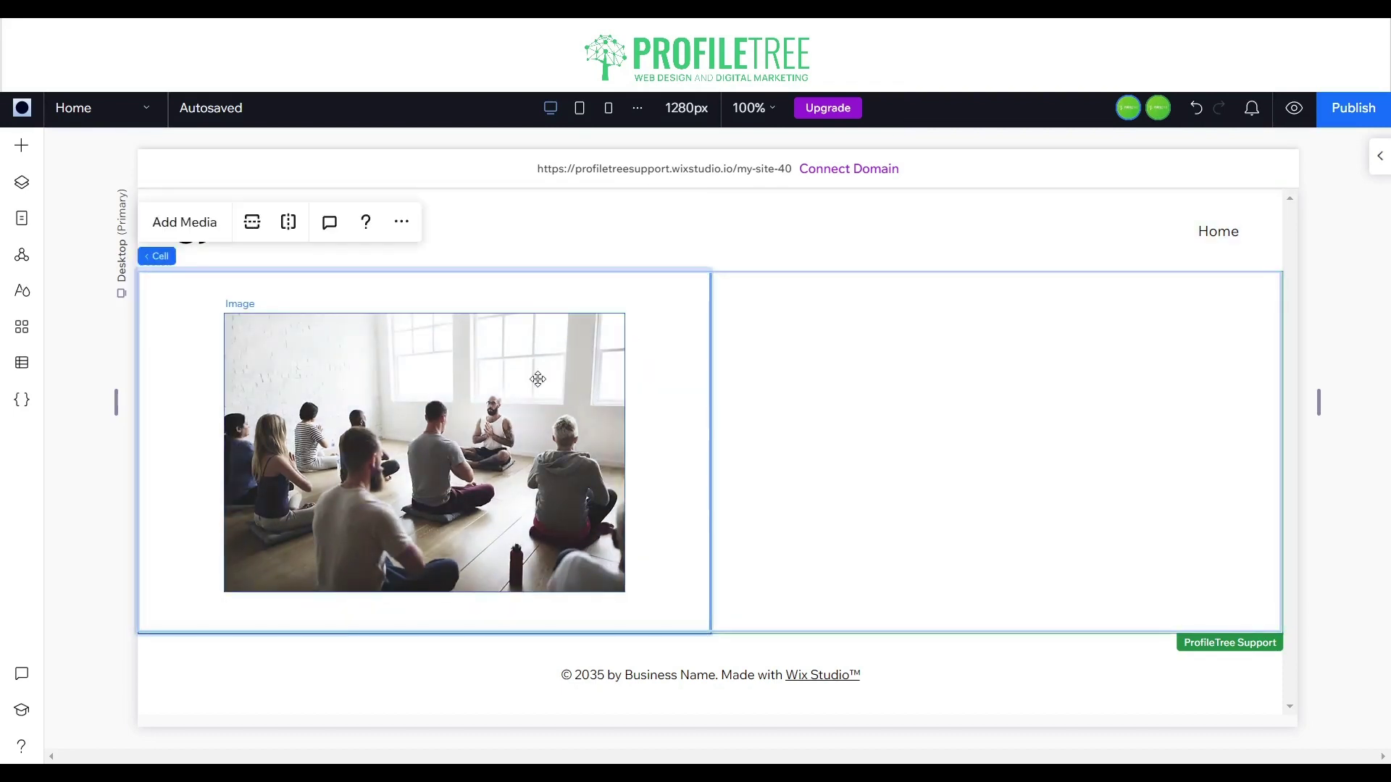
click(538, 378)
key(Delete)
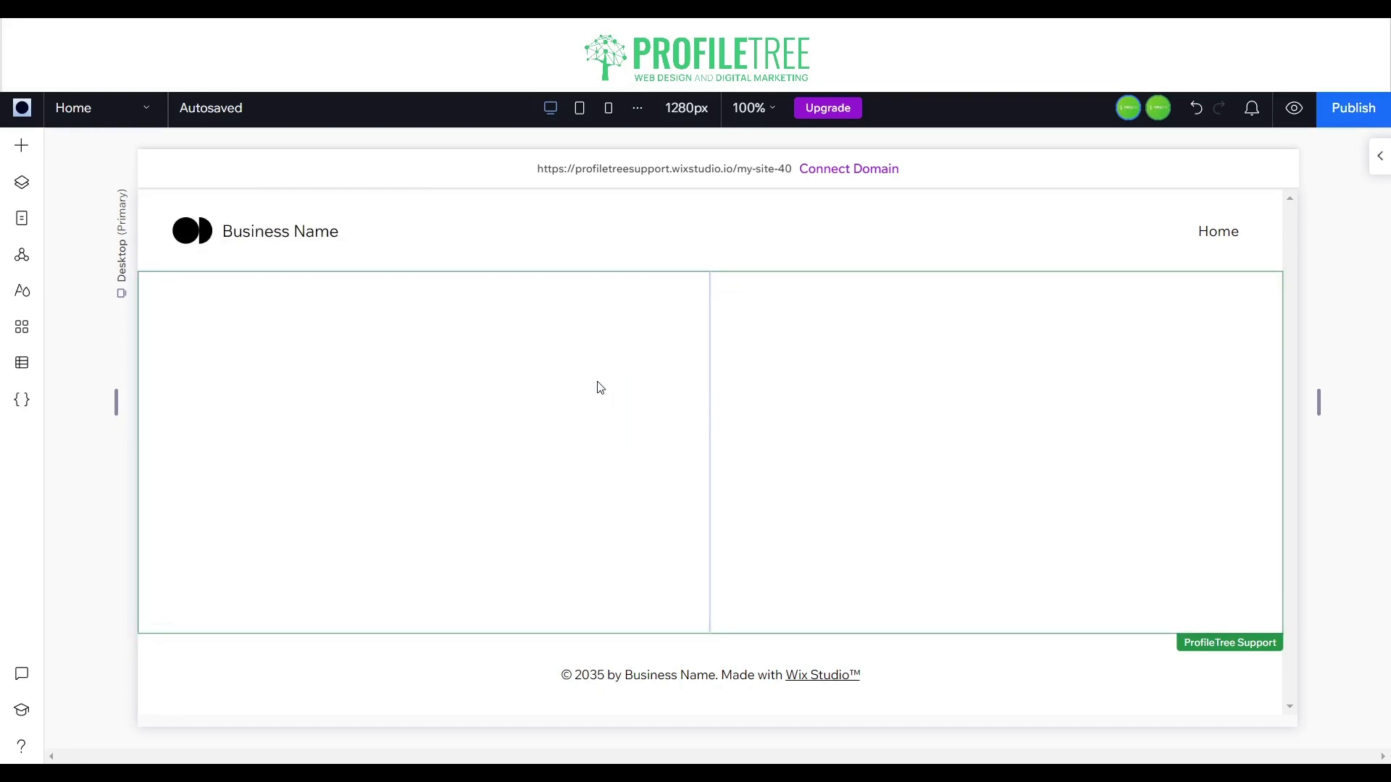
click(597, 381)
click(849, 420)
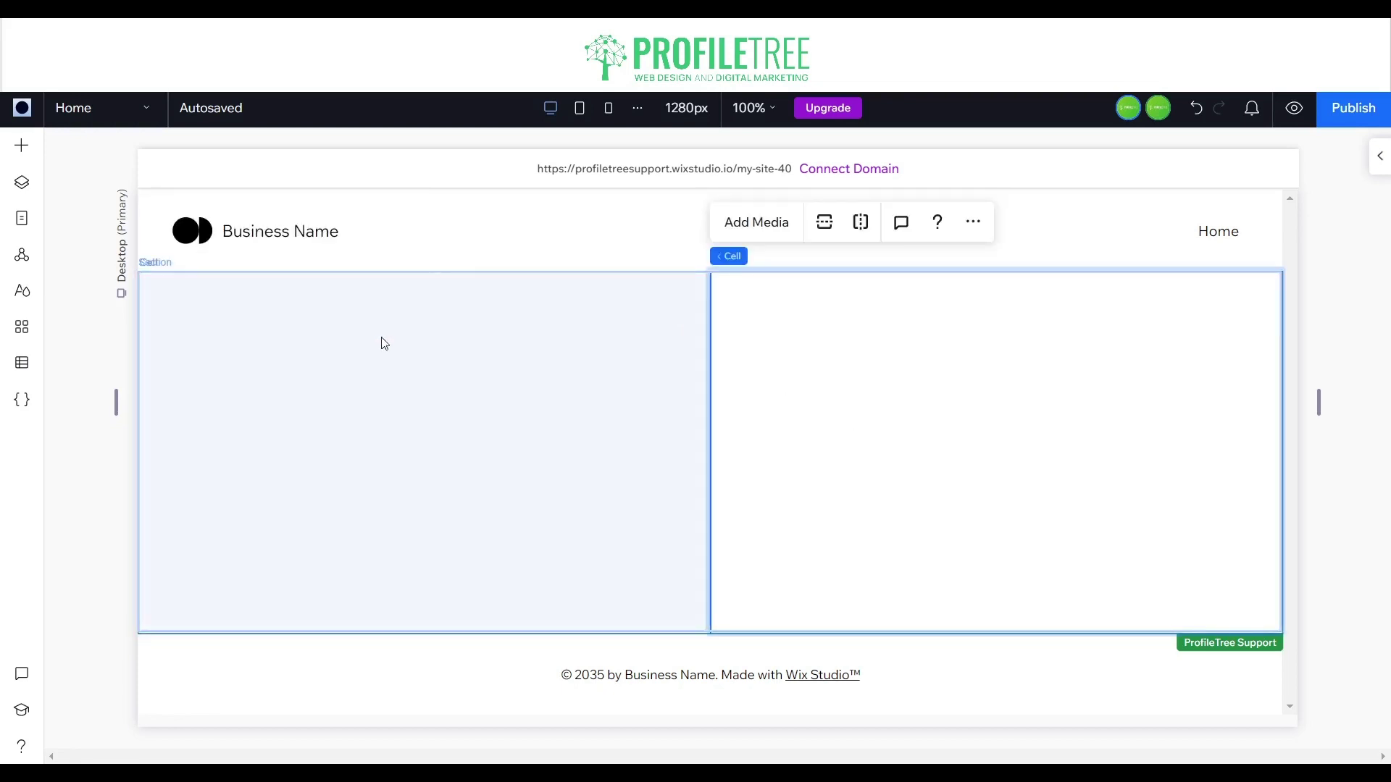
click(382, 341)
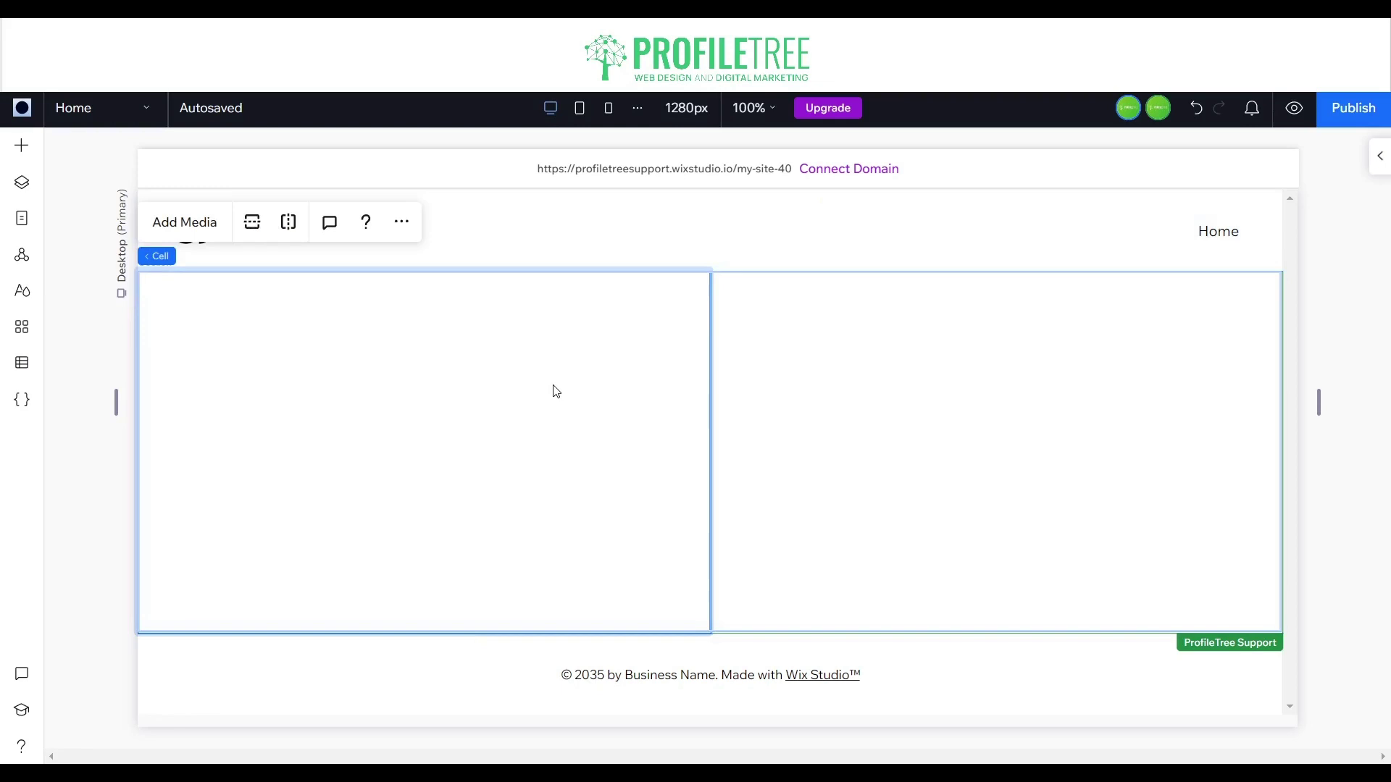
key(ctrl+z)
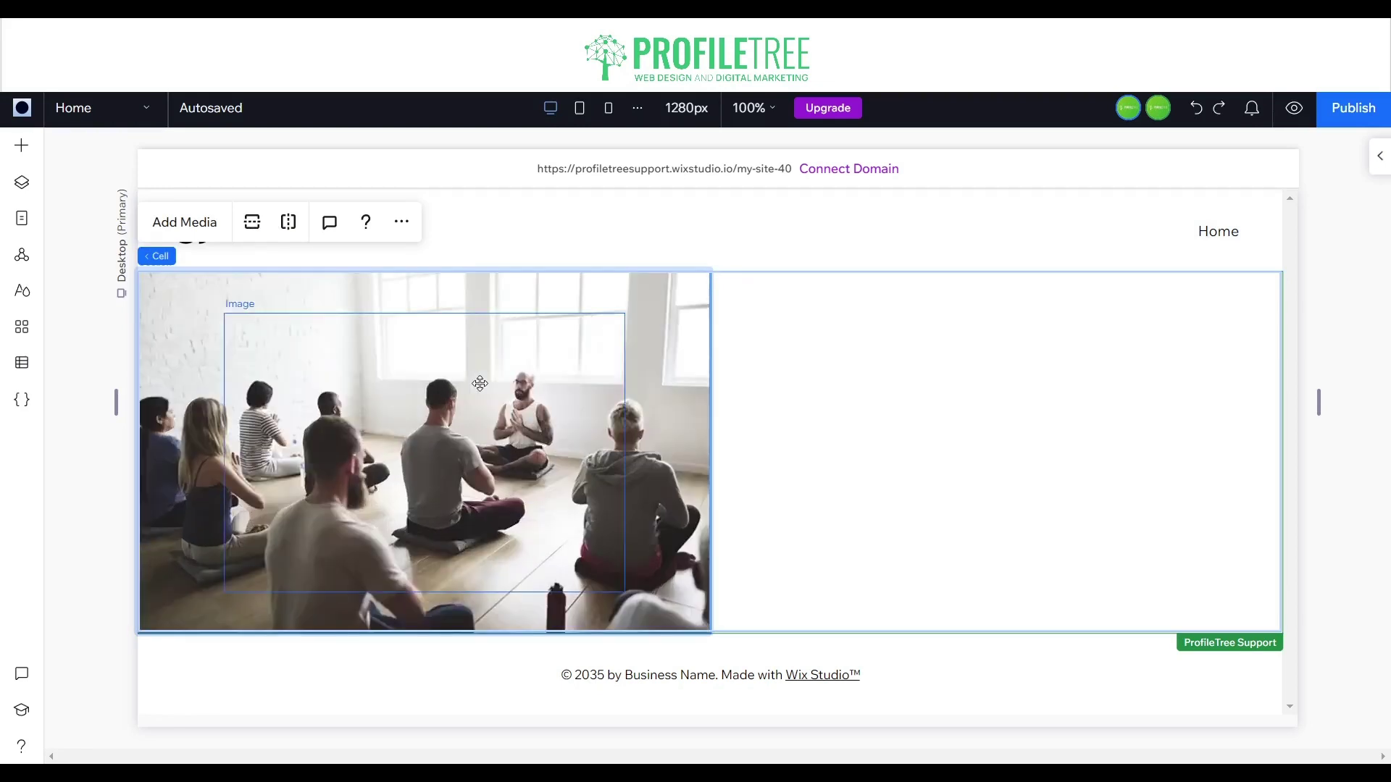
Step: Select the two-column section and set its background scroll effect to Fade in
click(1373, 163)
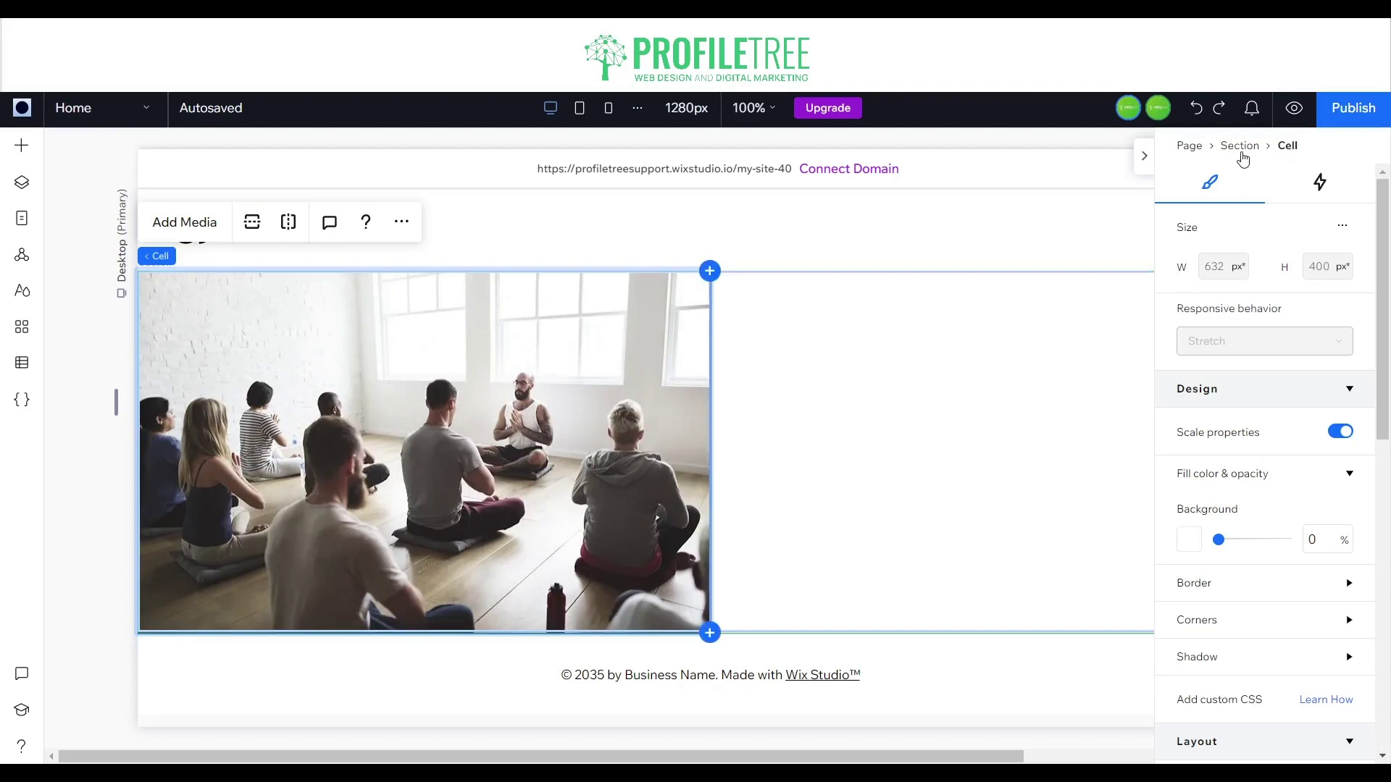
click(1240, 149)
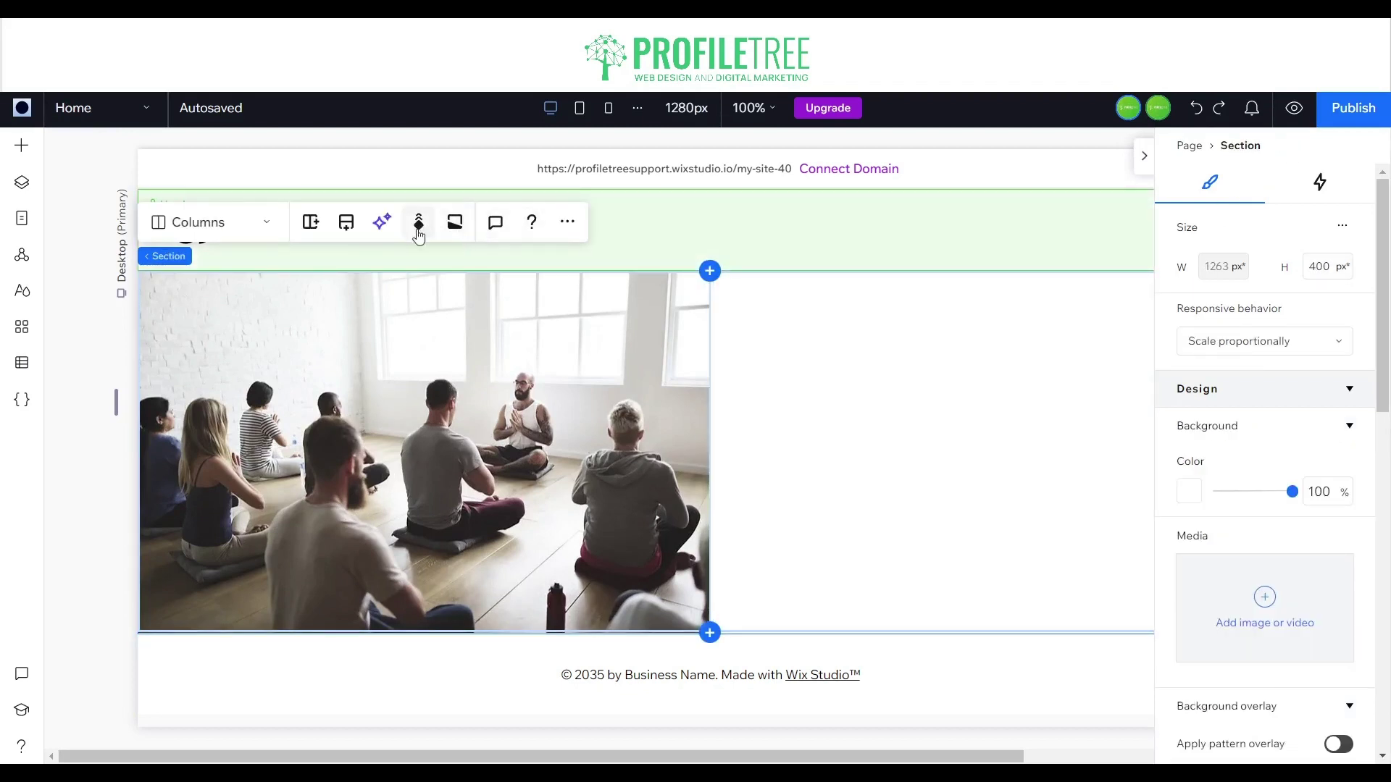
click(418, 233)
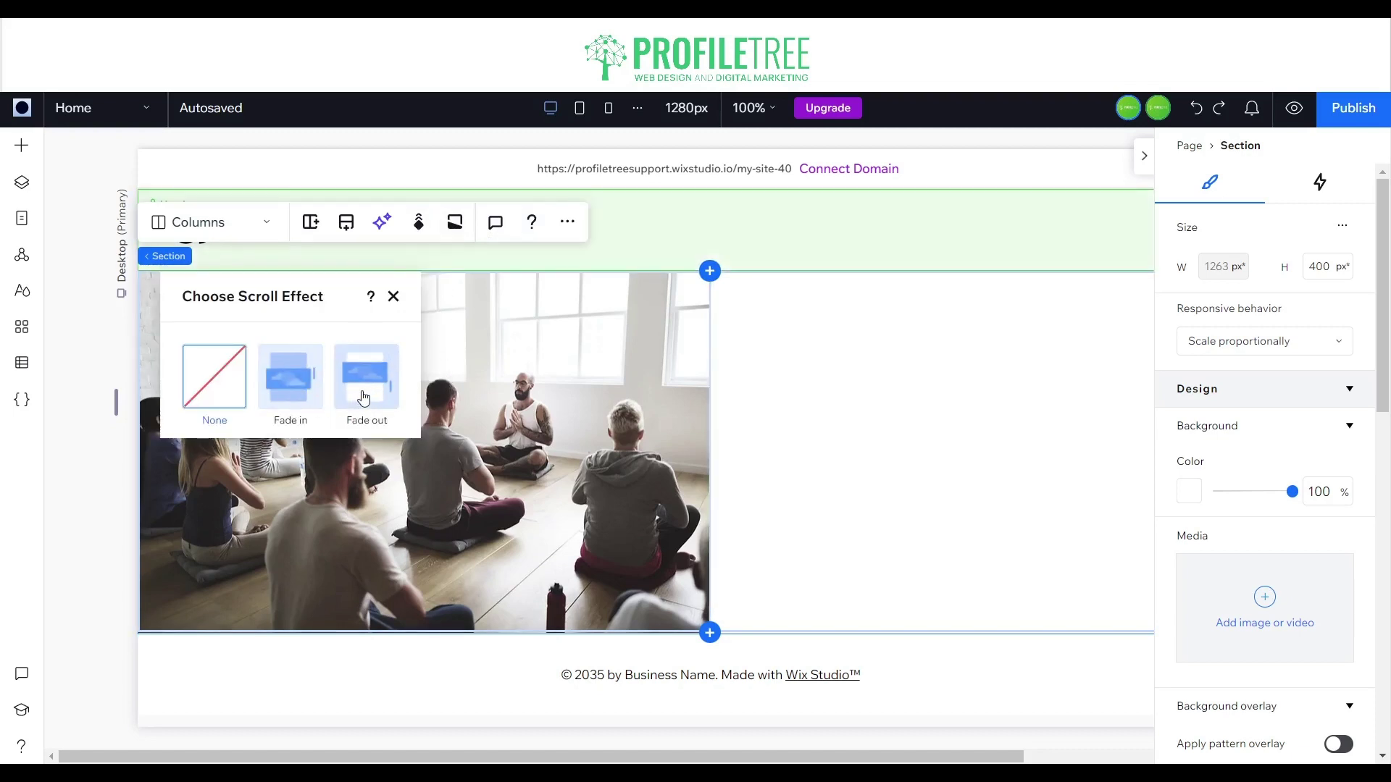
click(364, 398)
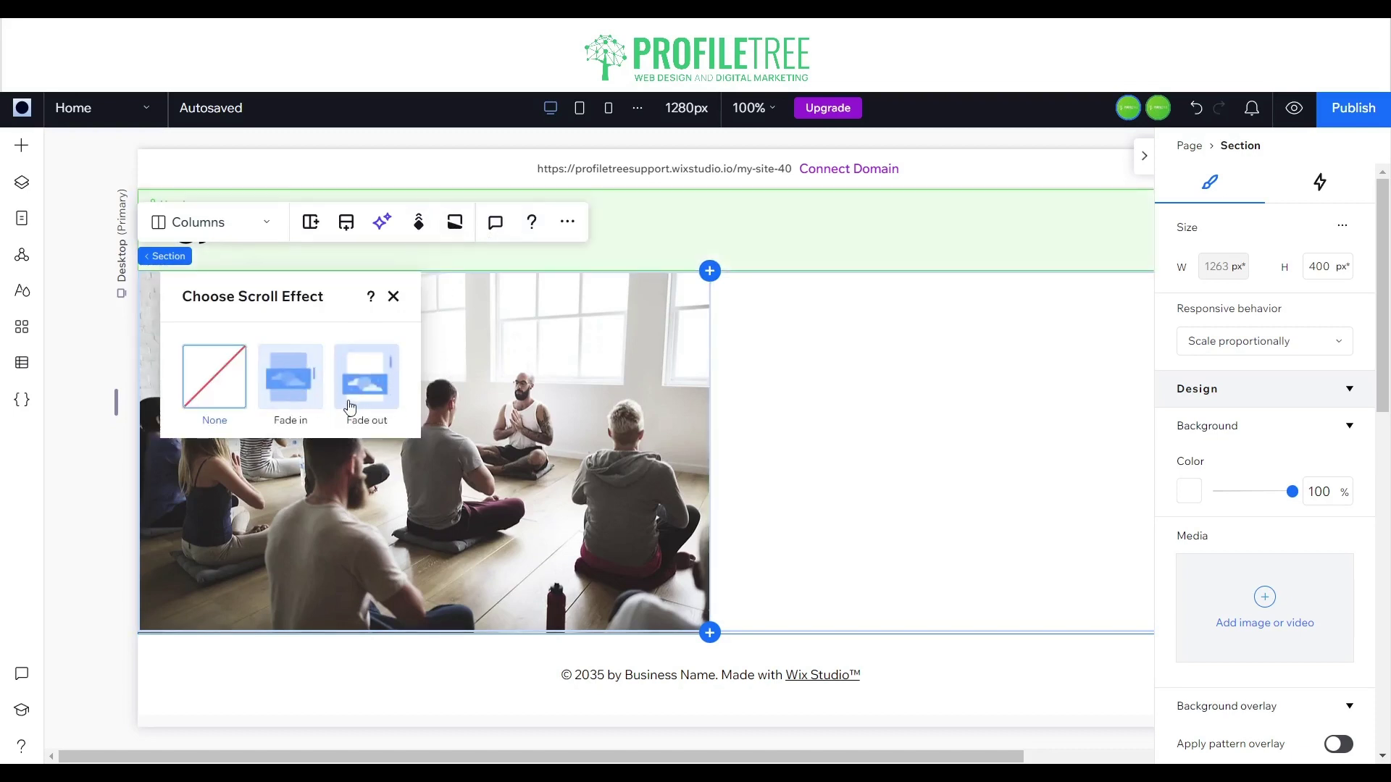
click(310, 391)
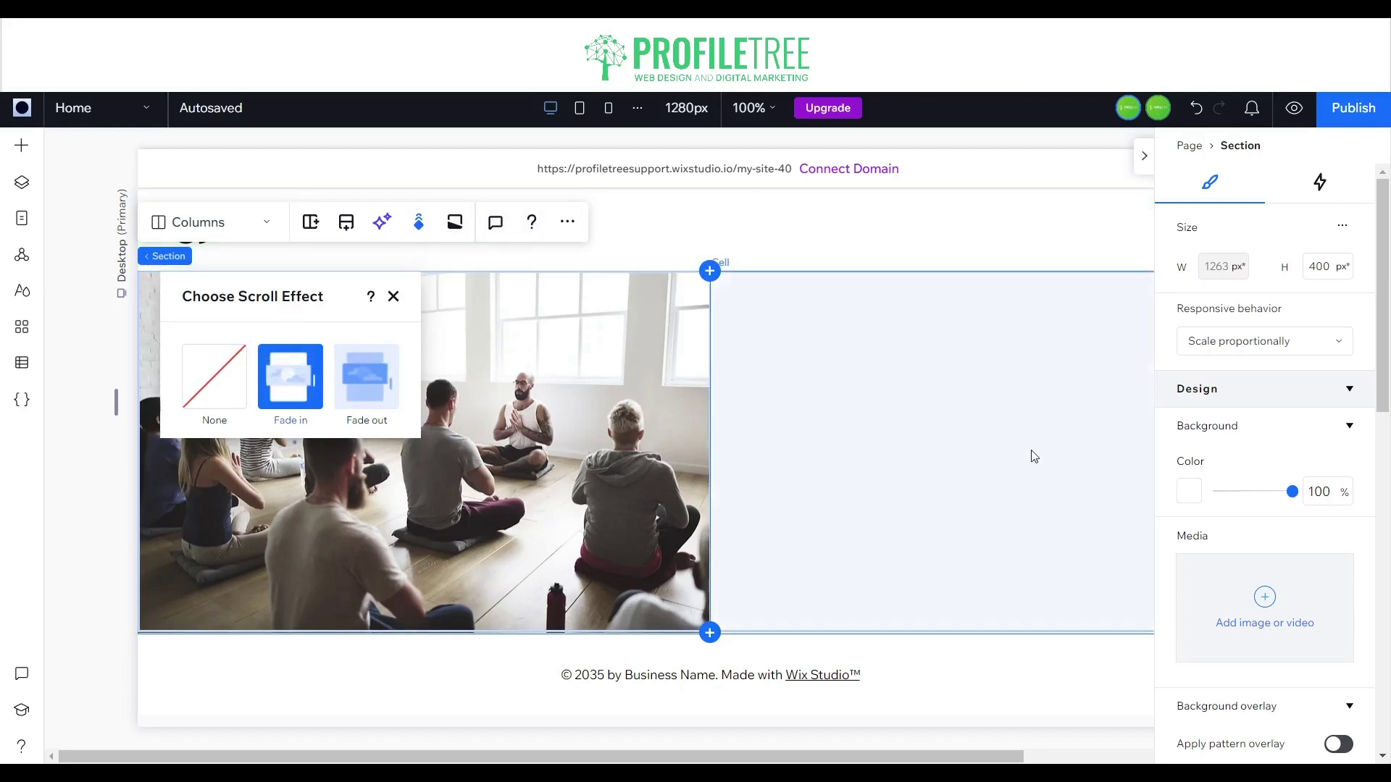
click(1034, 456)
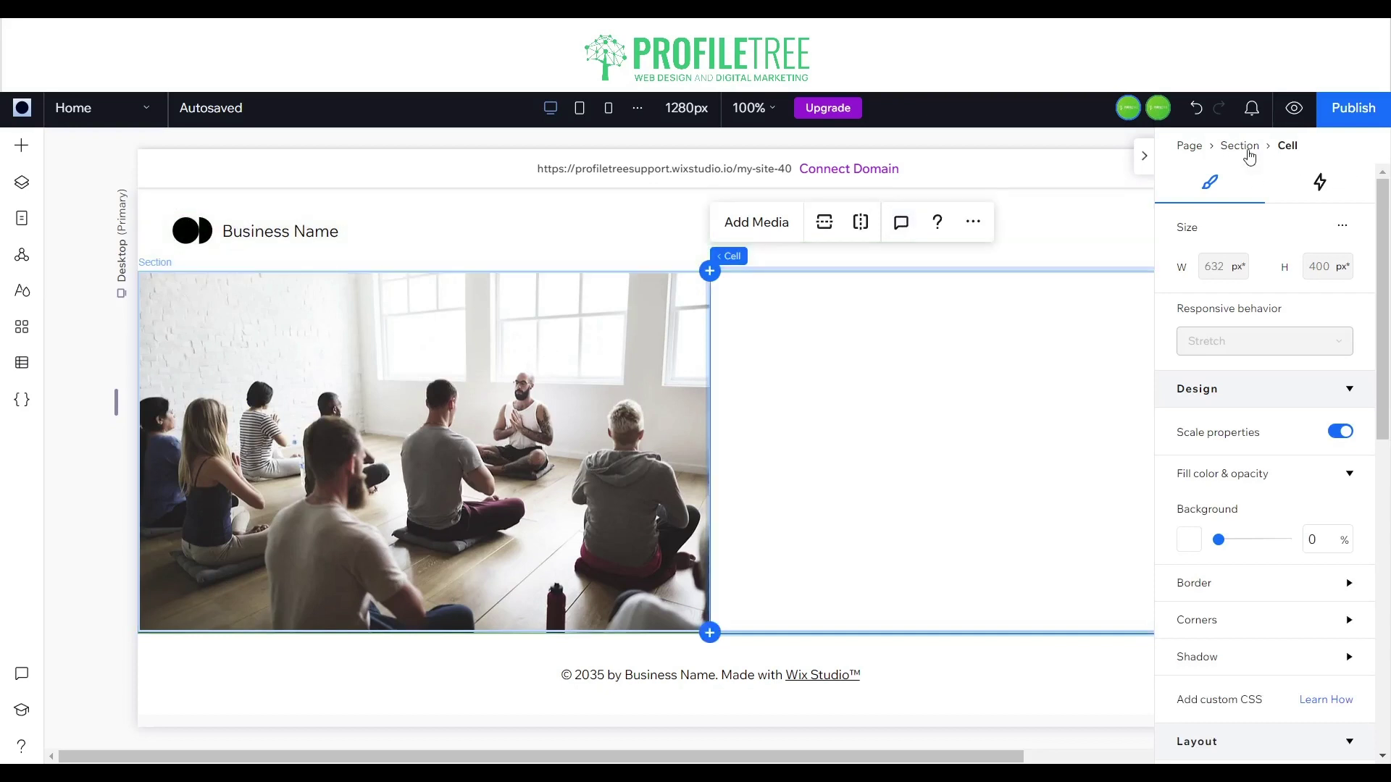
click(1248, 150)
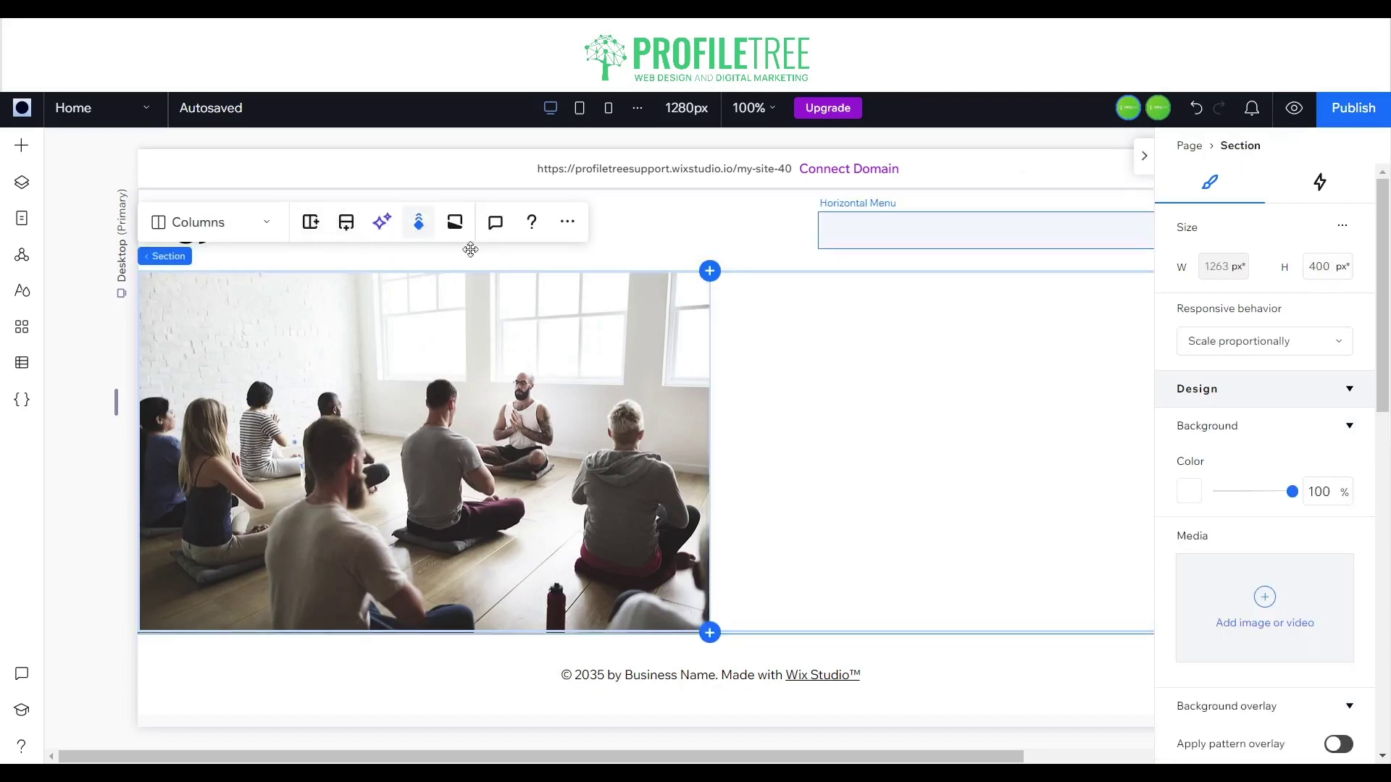
click(455, 221)
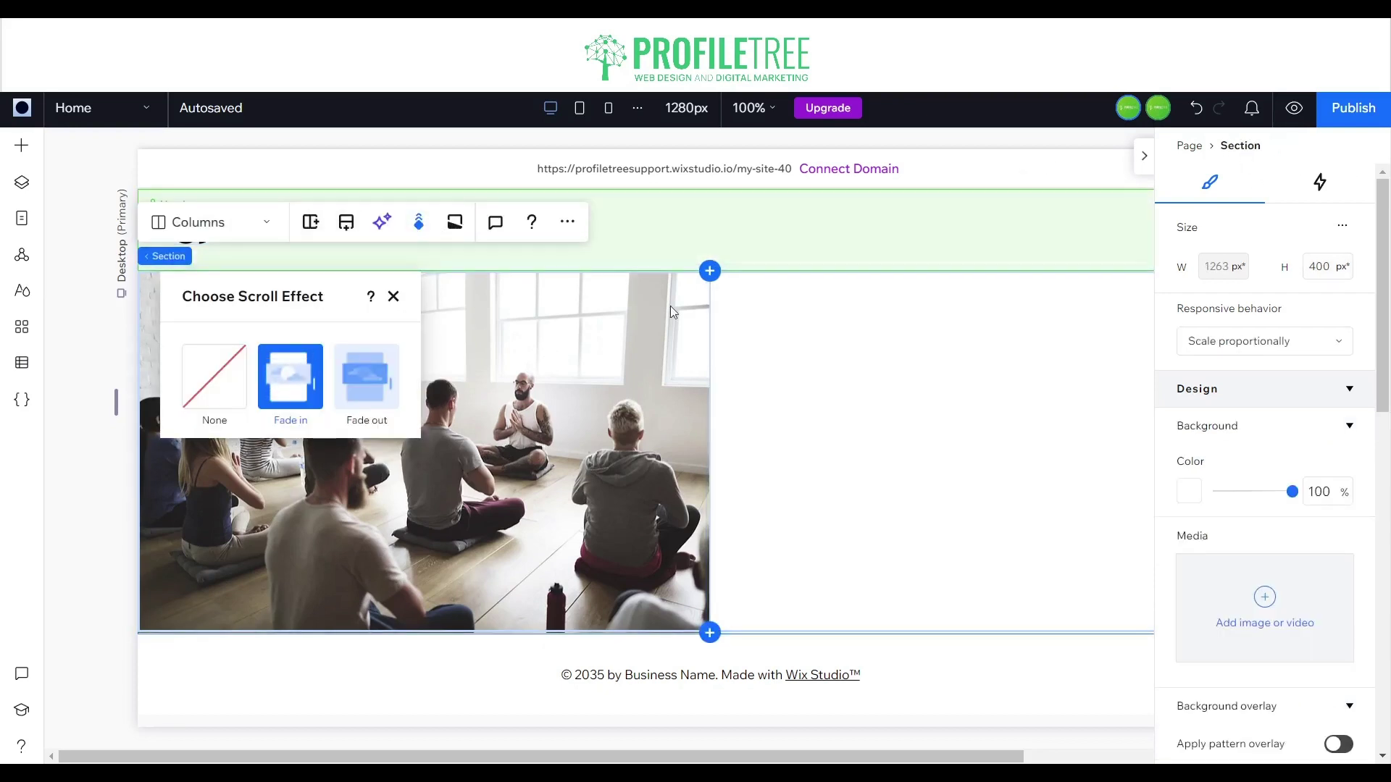
click(843, 430)
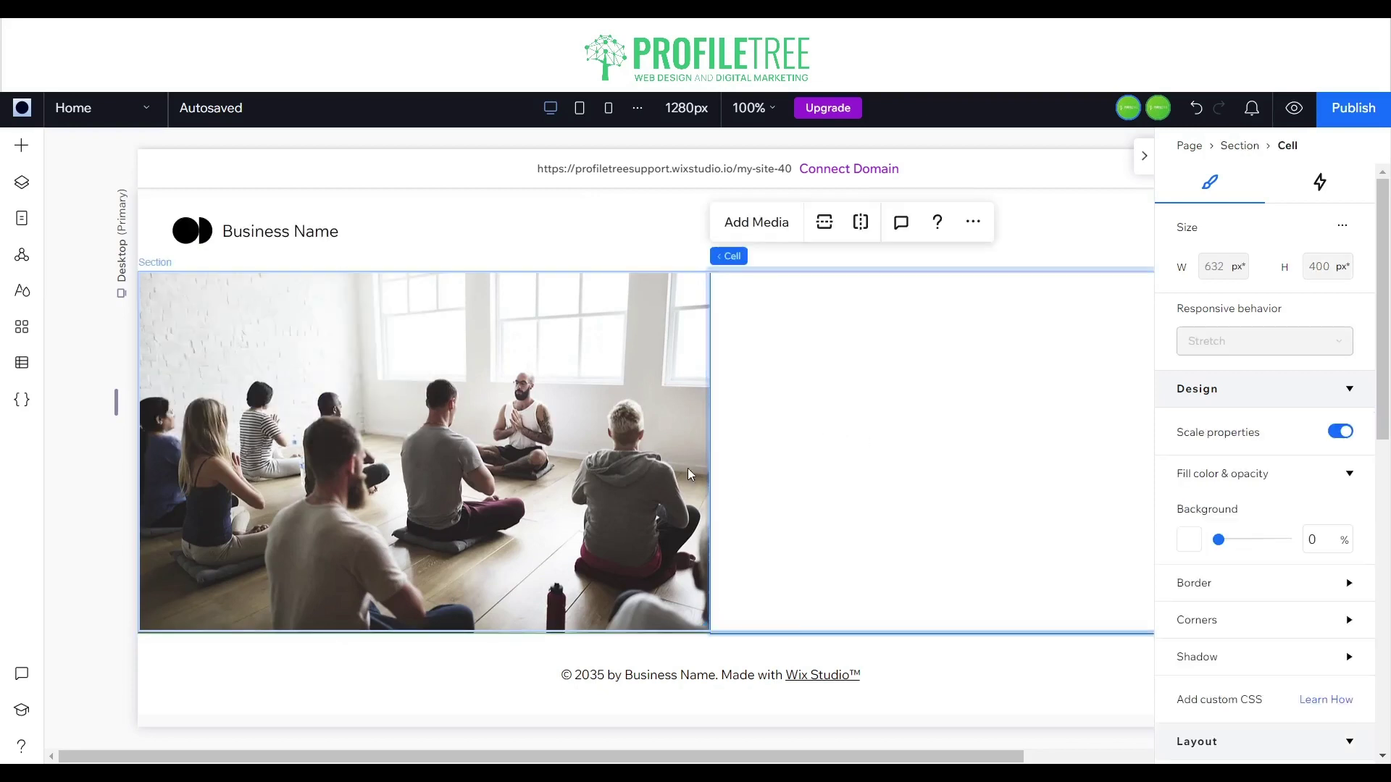
Step: Unstretch the meditation photo within its cell and look through its design, position, adjust and cursor settings
click(611, 468)
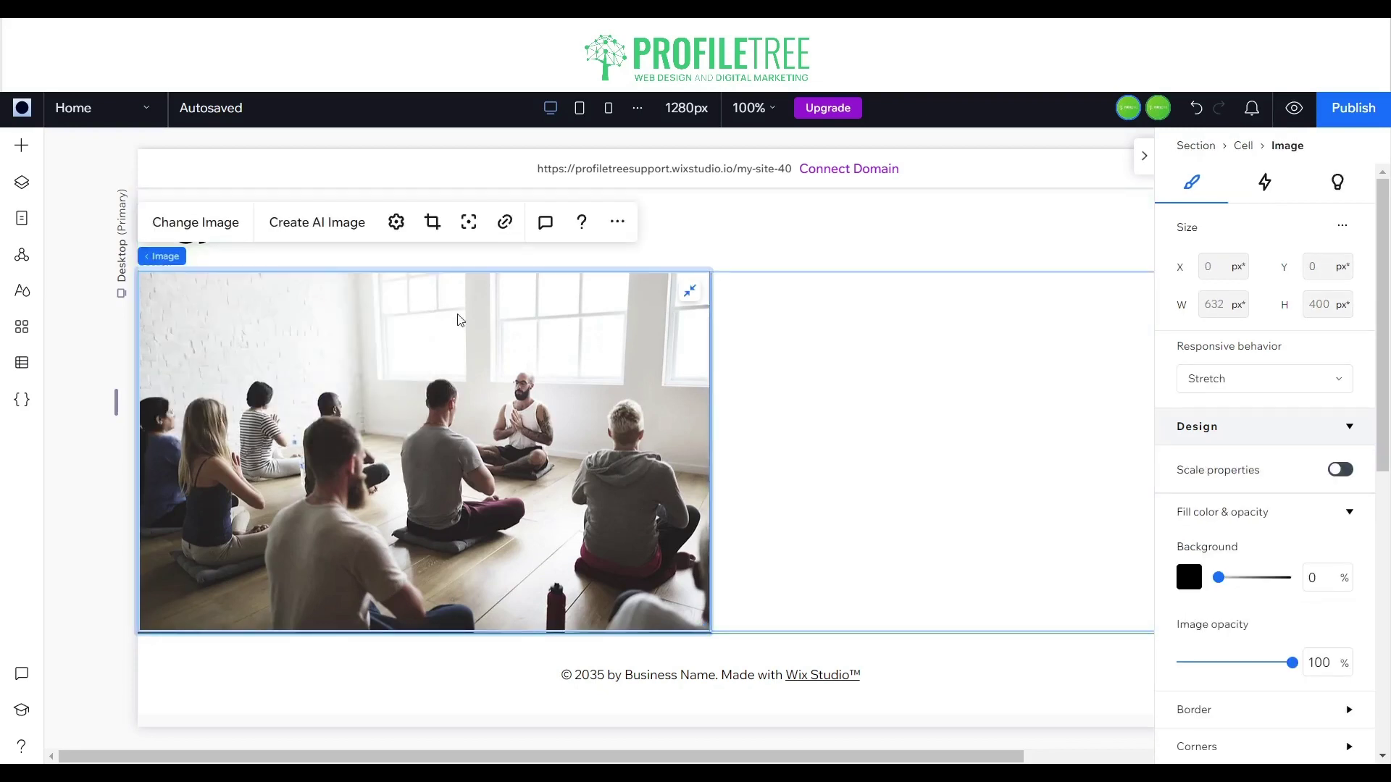
click(690, 291)
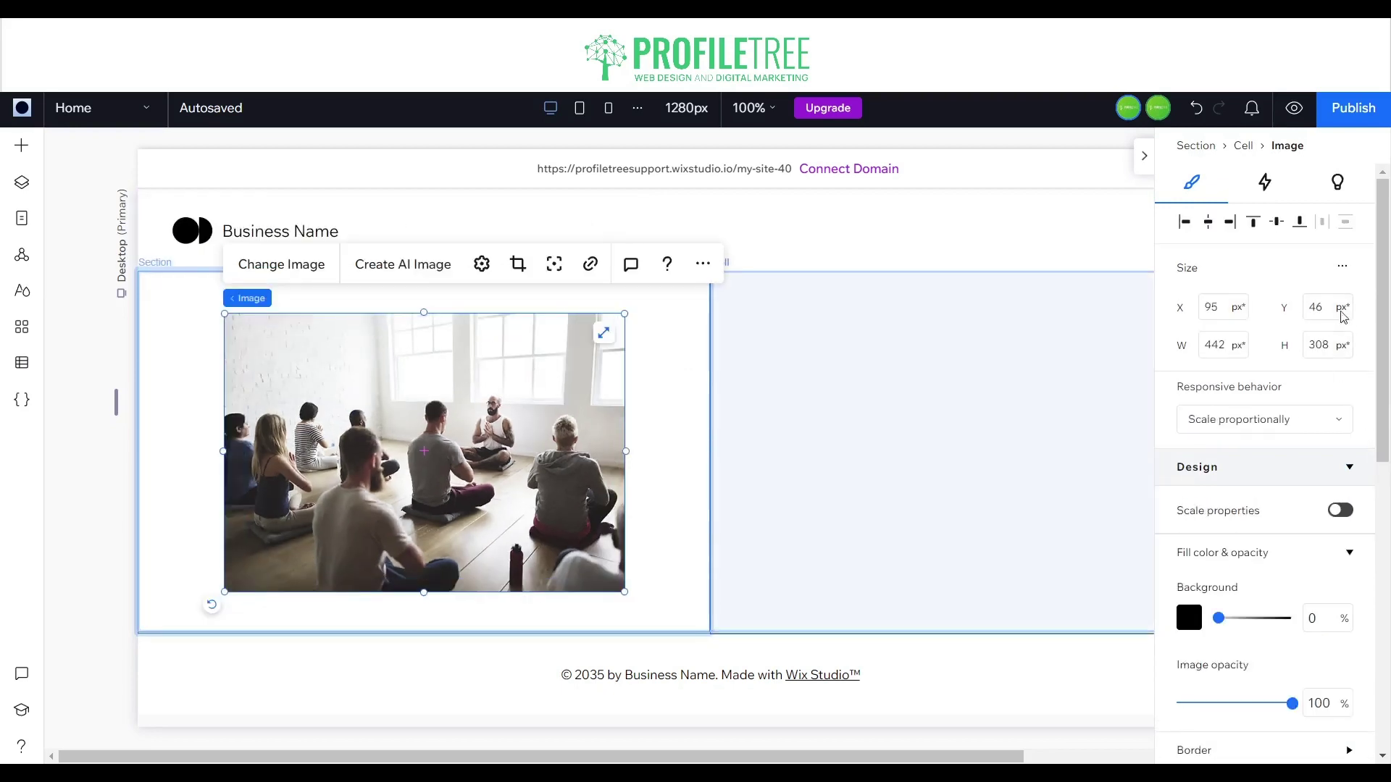
scroll(1244, 406, down, 4)
scroll(1244, 405, down, 4)
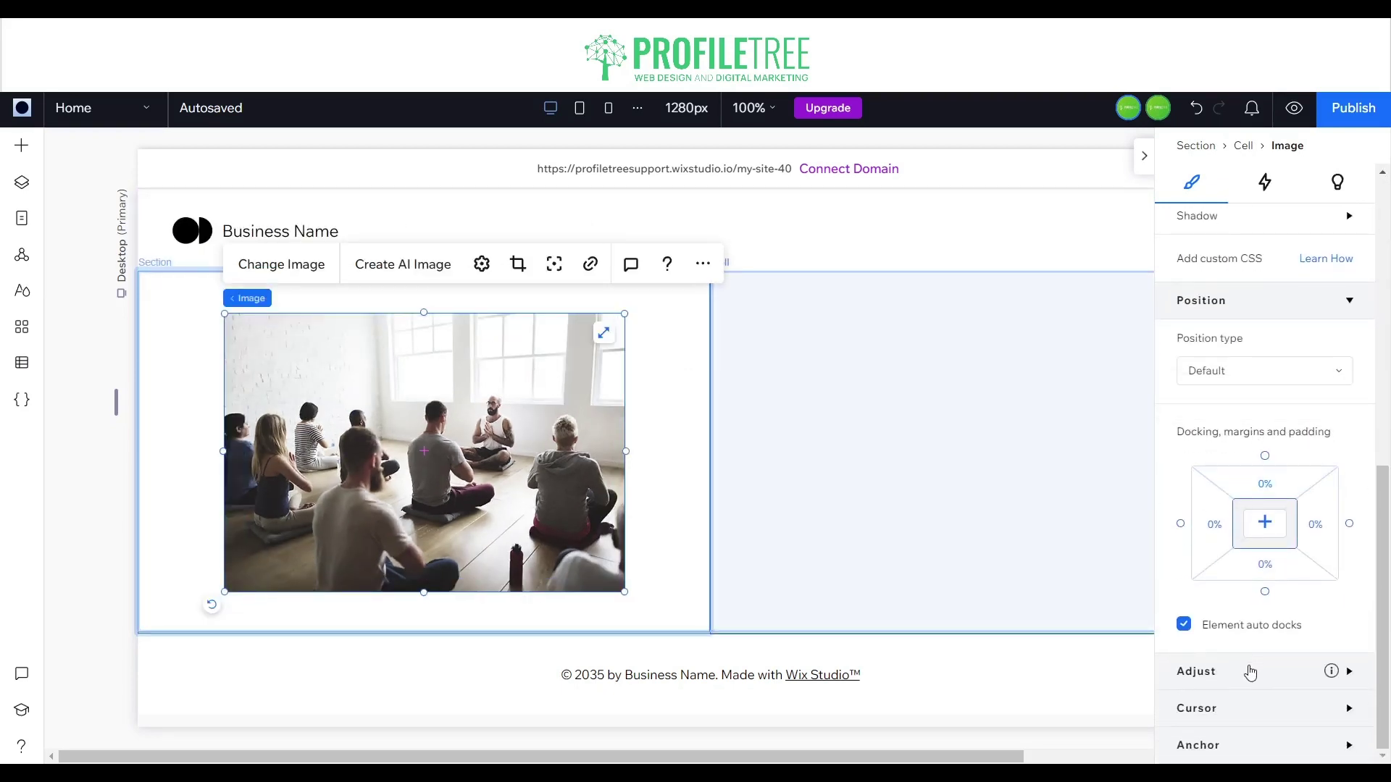
scroll(1251, 652, down, 5)
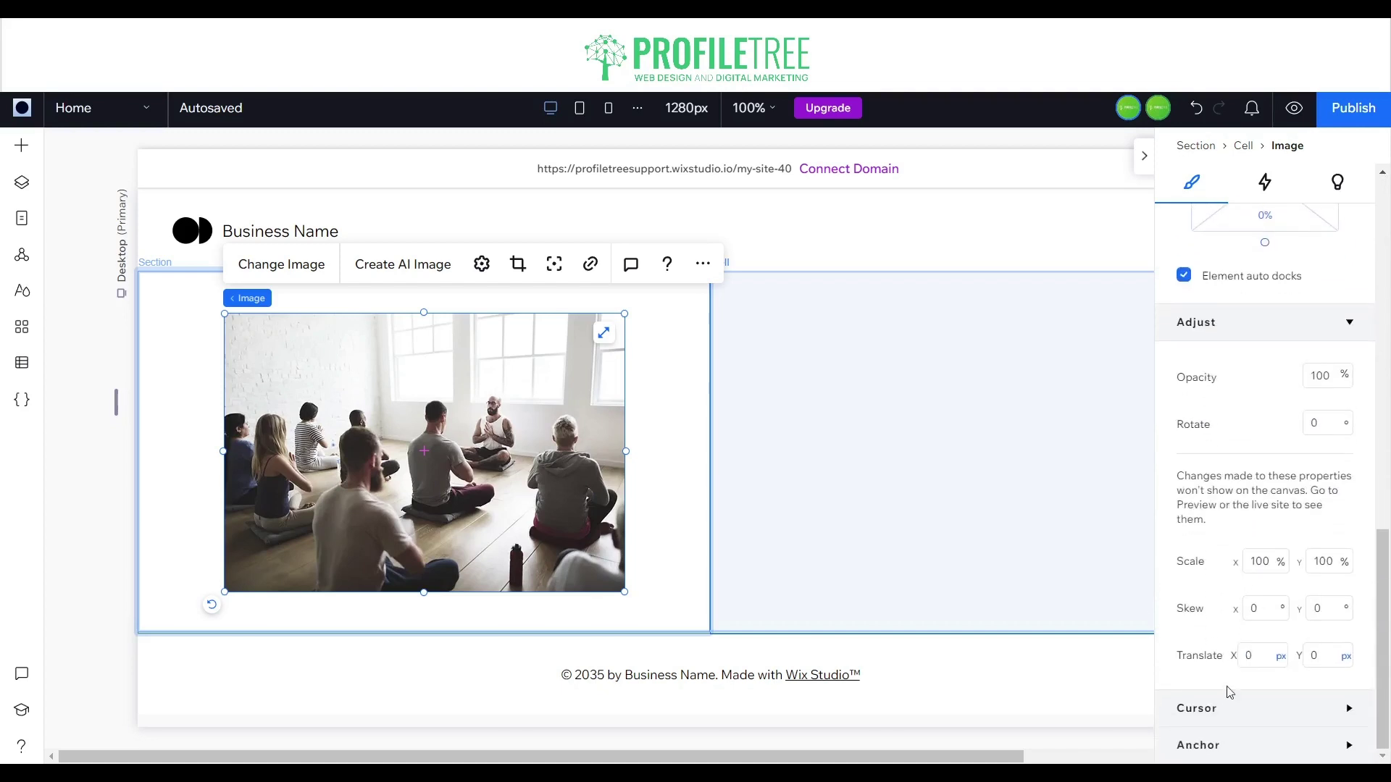
scroll(1227, 687, down, 3)
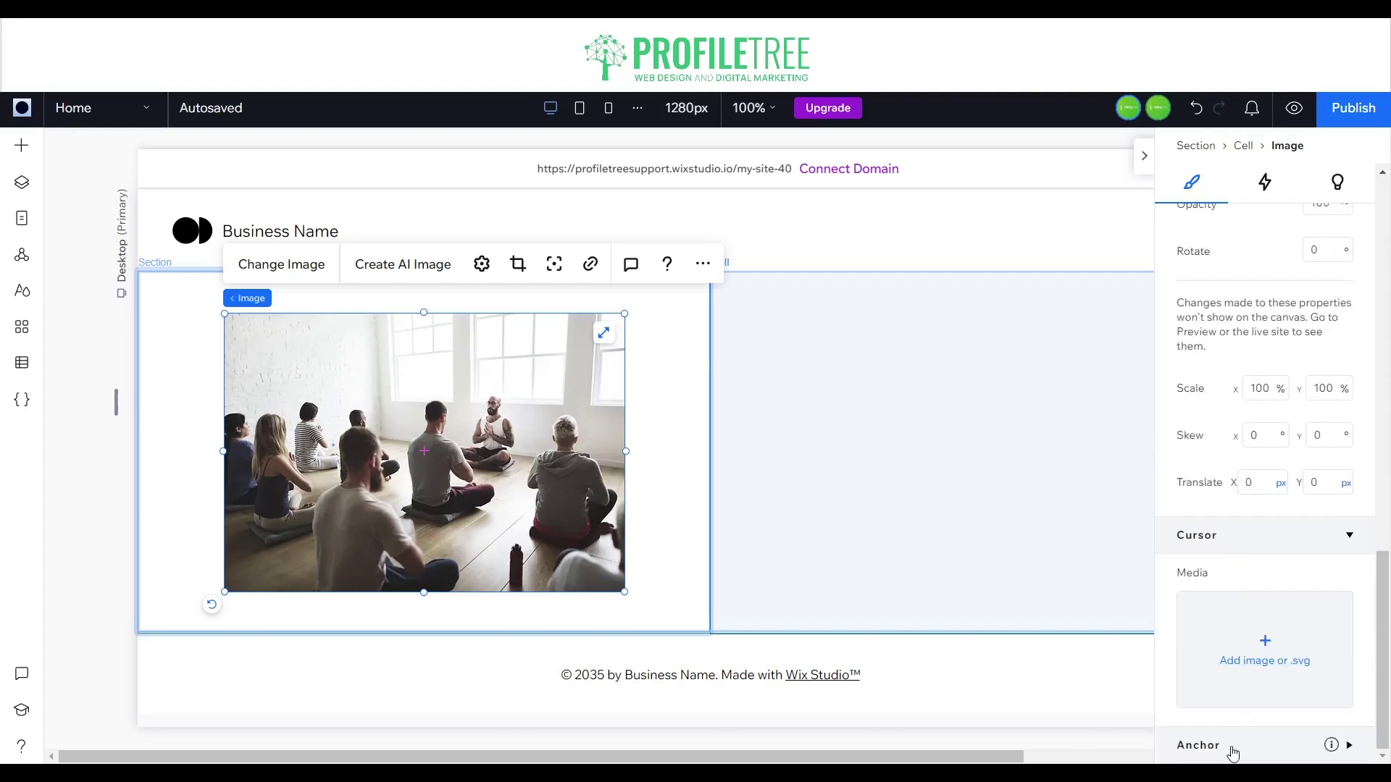
scroll(1228, 688, down, 1)
scroll(1217, 587, up, 10)
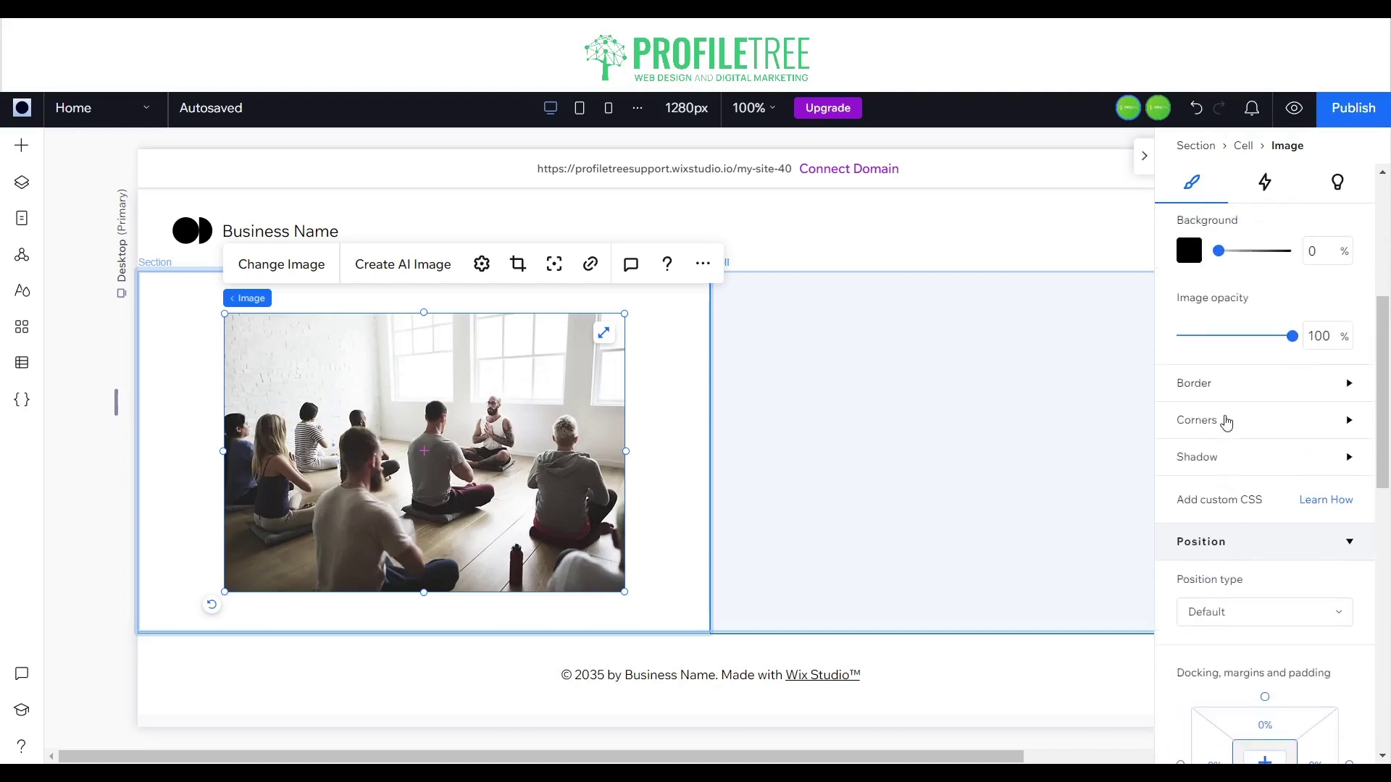
Step: Round all four corners of the meditation photo with a 50 px radius
click(1224, 398)
click(1255, 390)
click(1230, 426)
click(1192, 484)
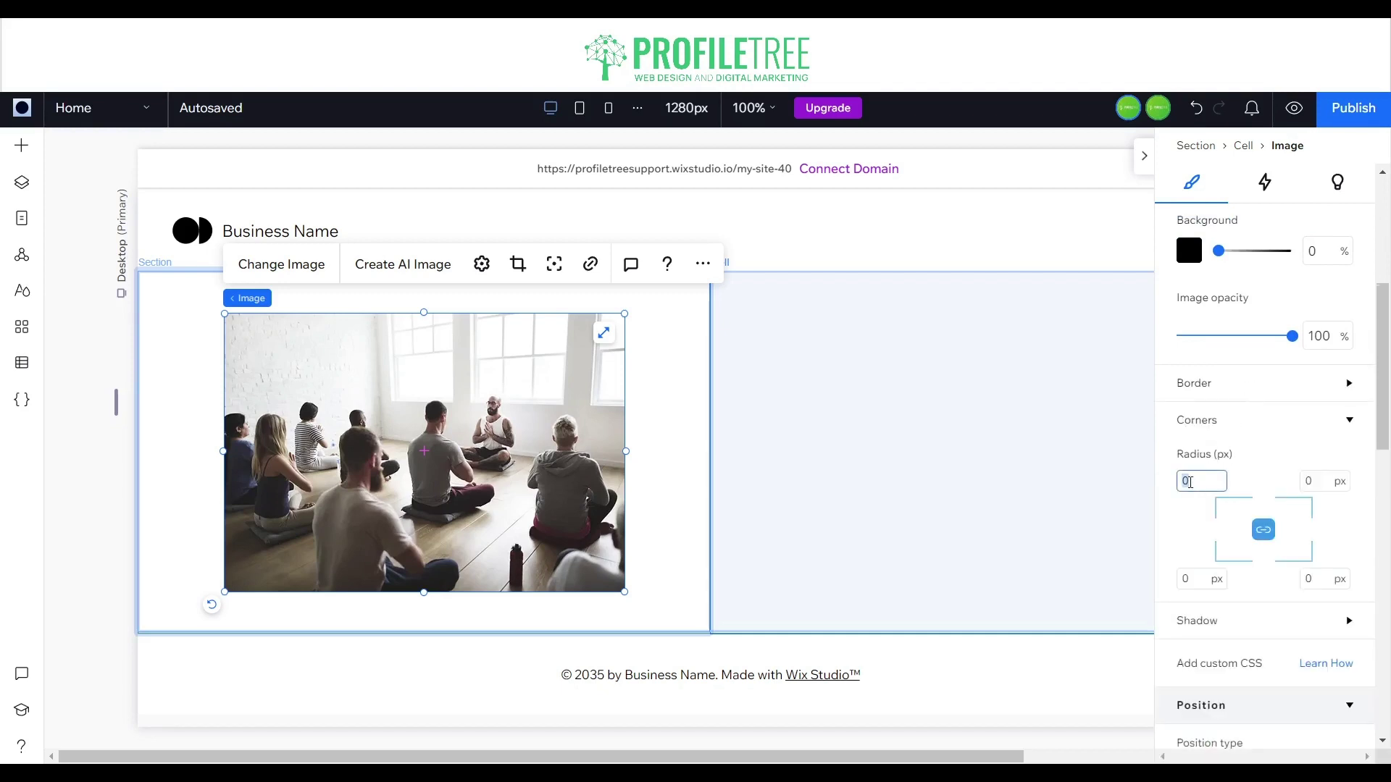
text(50)
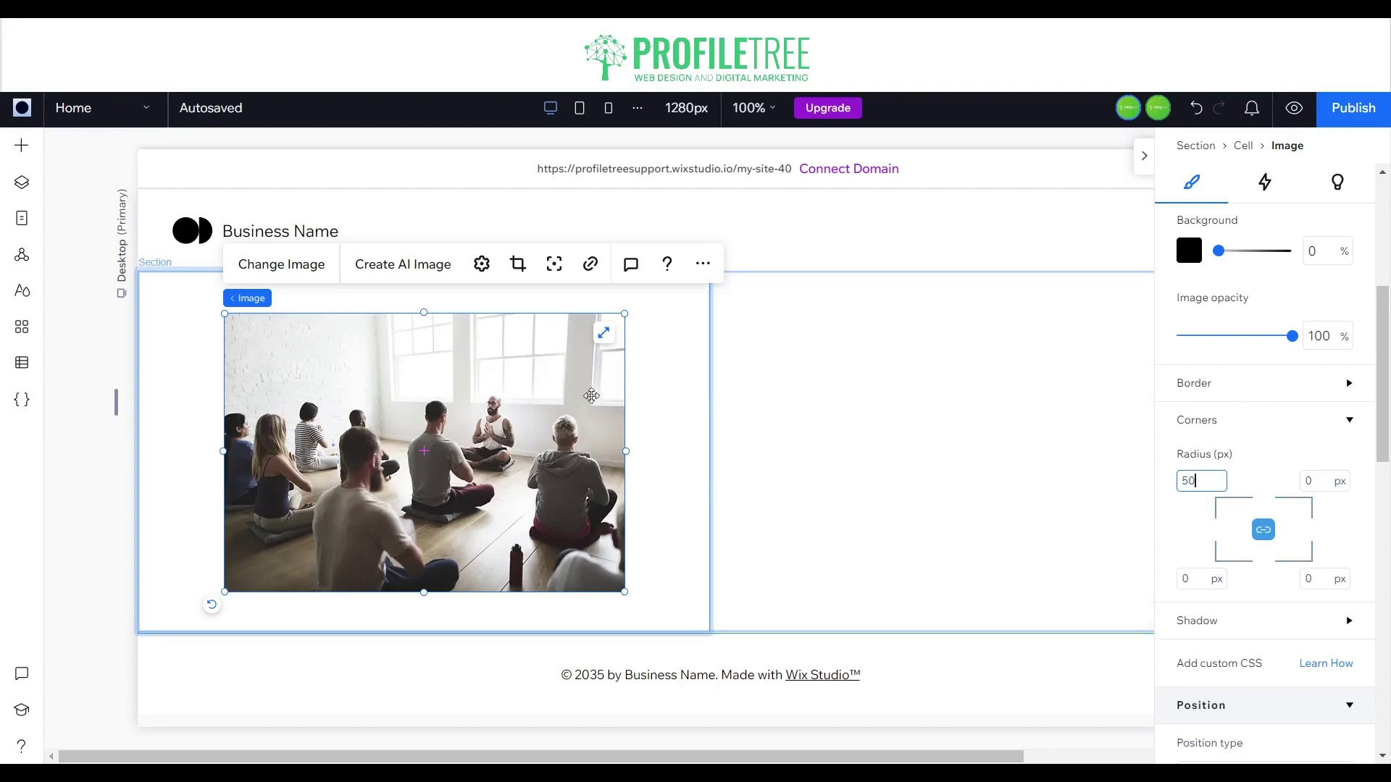
click(631, 426)
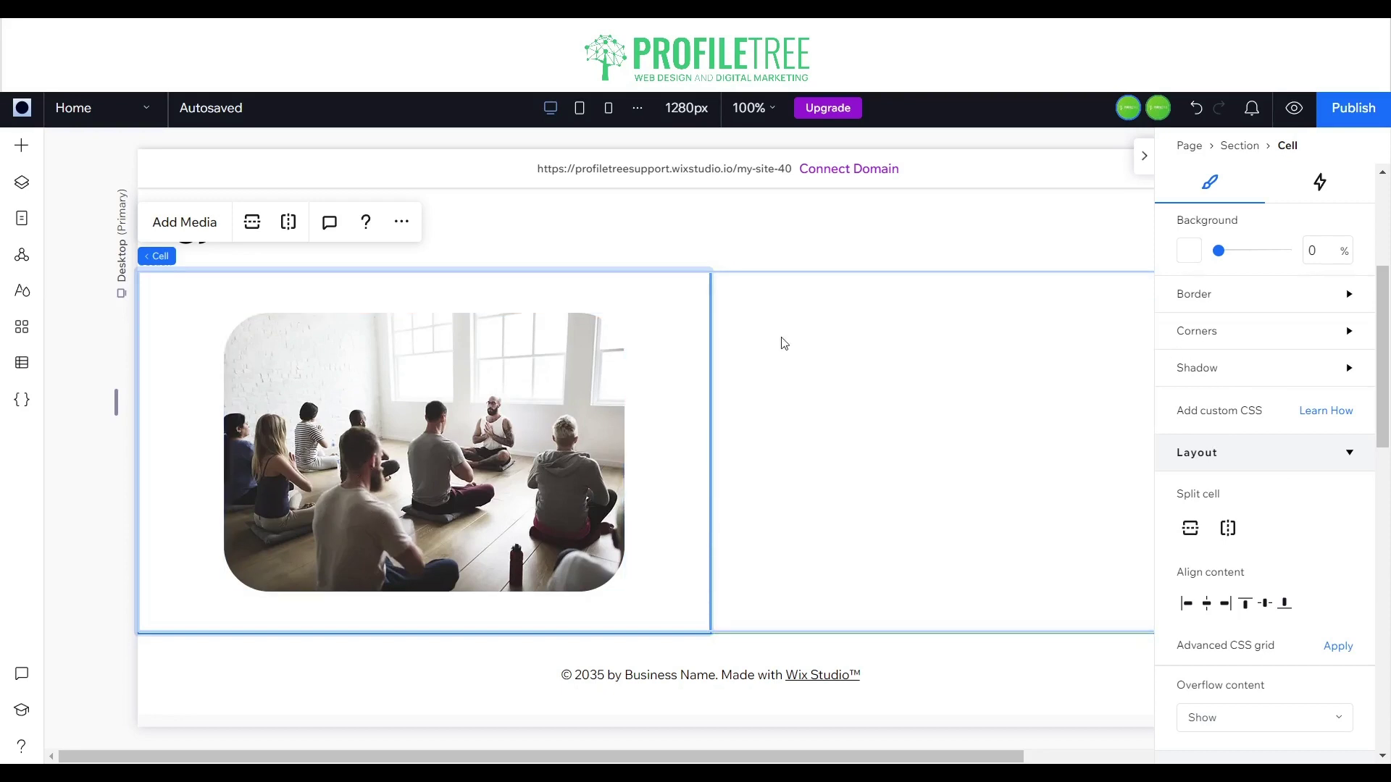
click(906, 406)
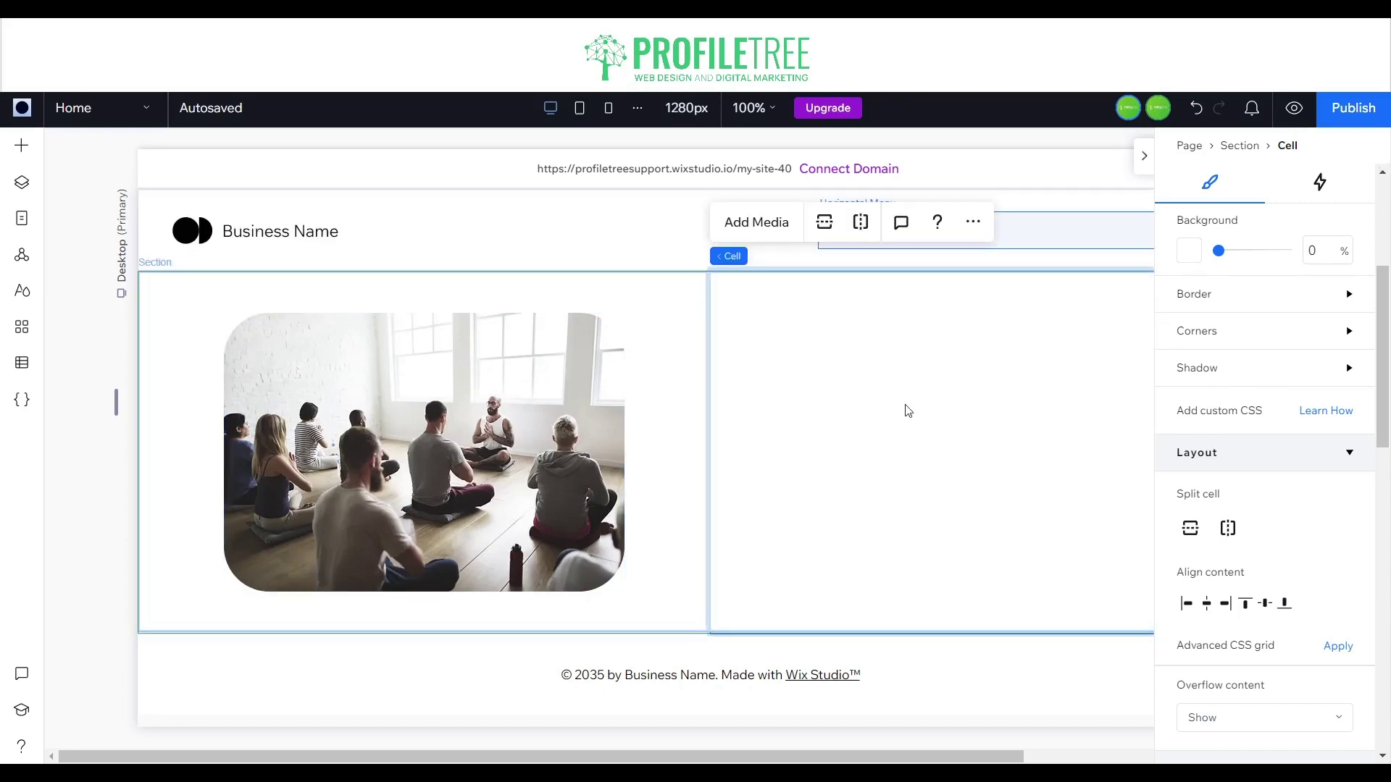
click(153, 301)
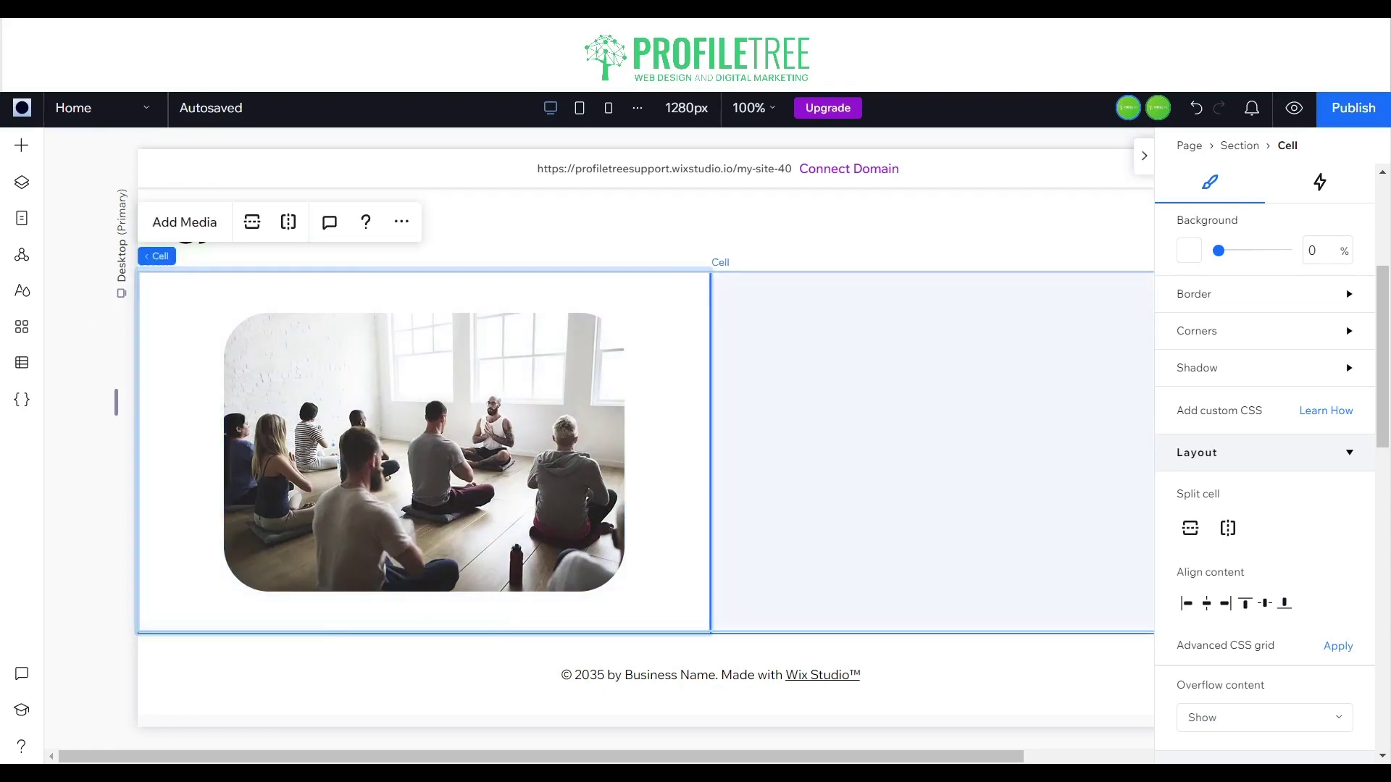
Step: Hide the element settings and undo the recent edits back to before the photo was added
click(1142, 159)
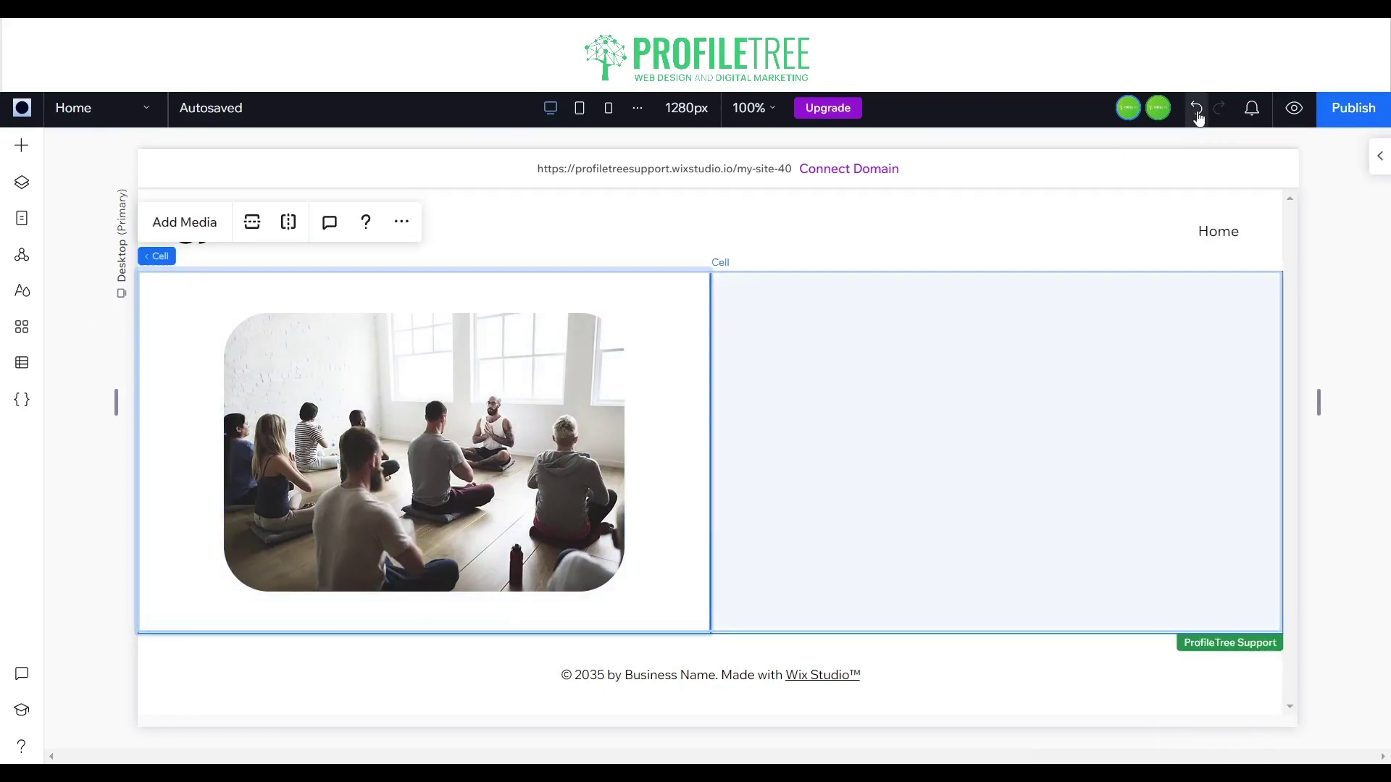
click(1198, 113)
click(1197, 113)
click(1197, 113)
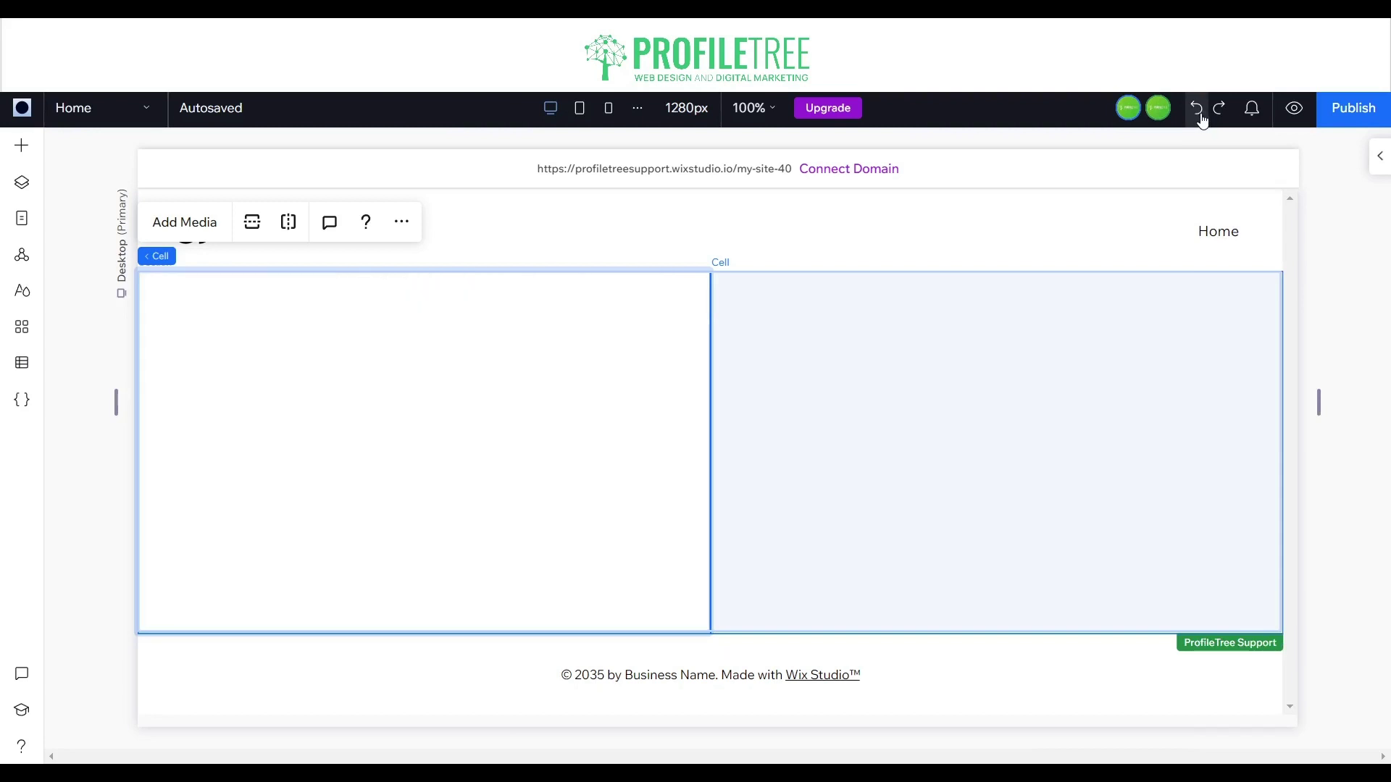
Step: Undo the remaining edits back to the blank section without columns and select that section
click(1197, 113)
click(1198, 113)
click(1197, 113)
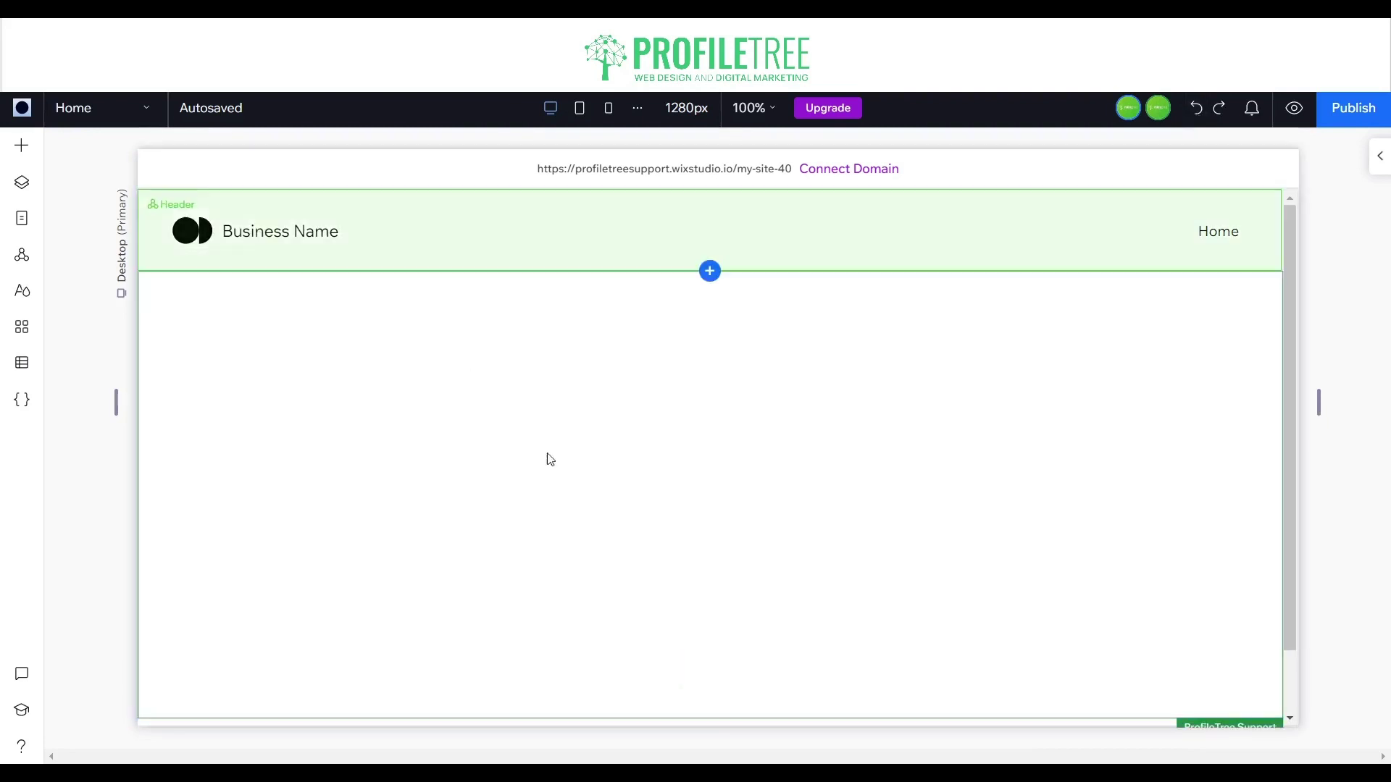
click(321, 433)
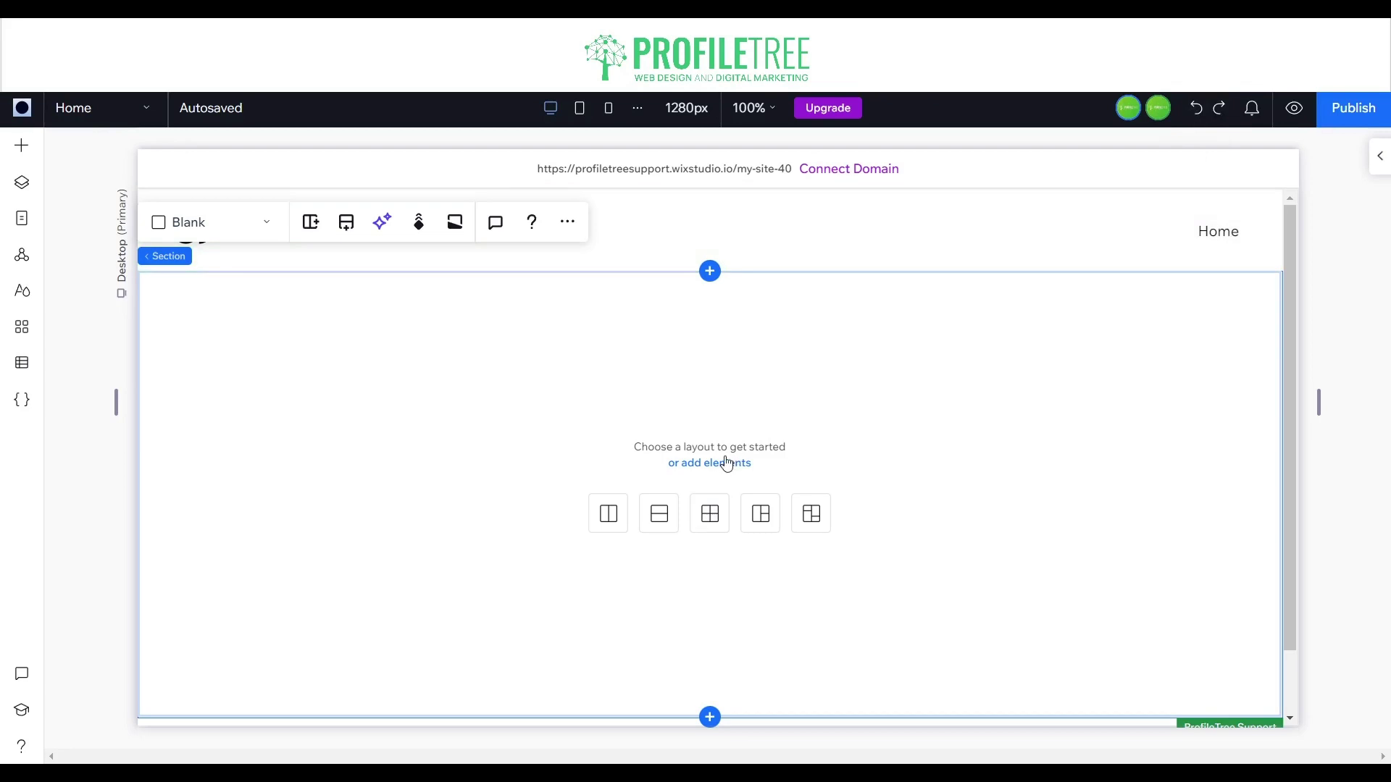
Step: Try Responsive AI on the empty section, choose to add elements, and place the four-circle clover basic shape in the section's centre
click(384, 226)
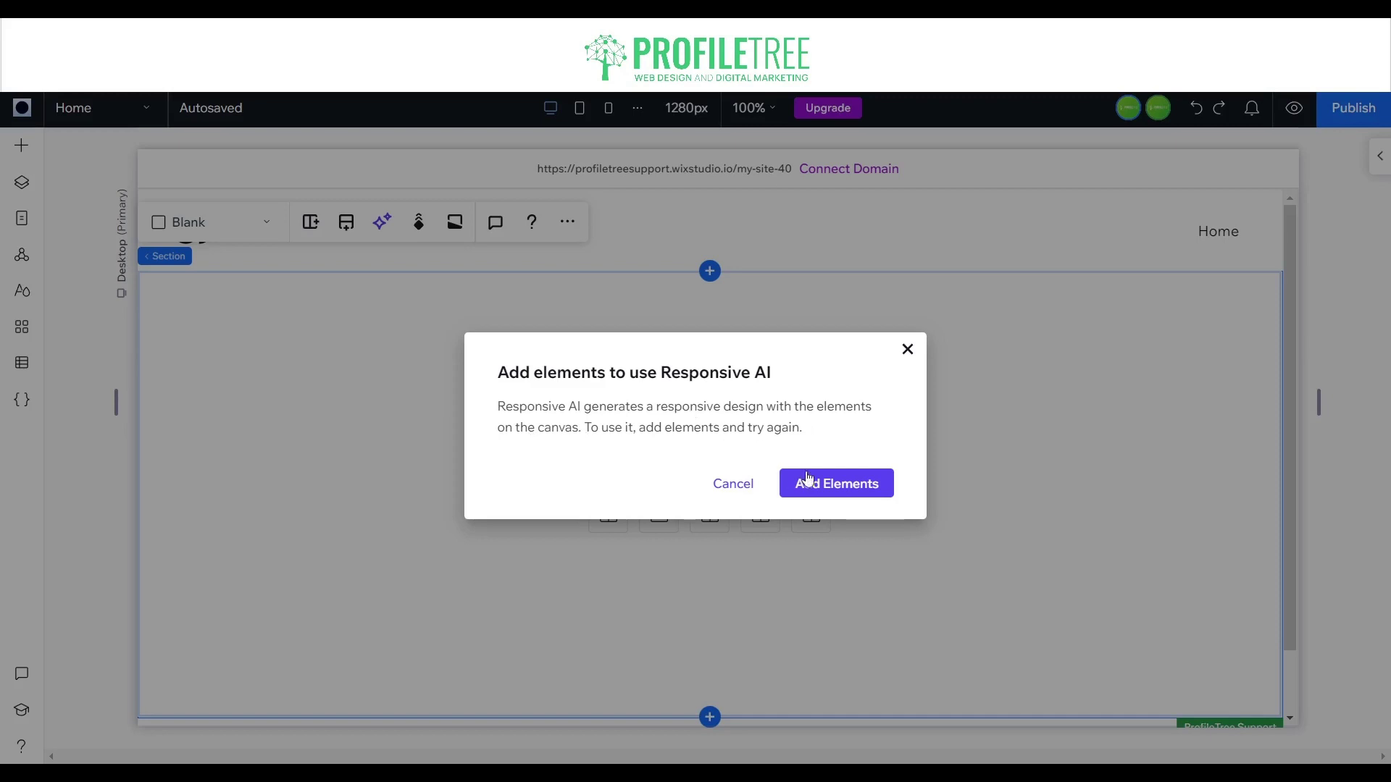
key(Return)
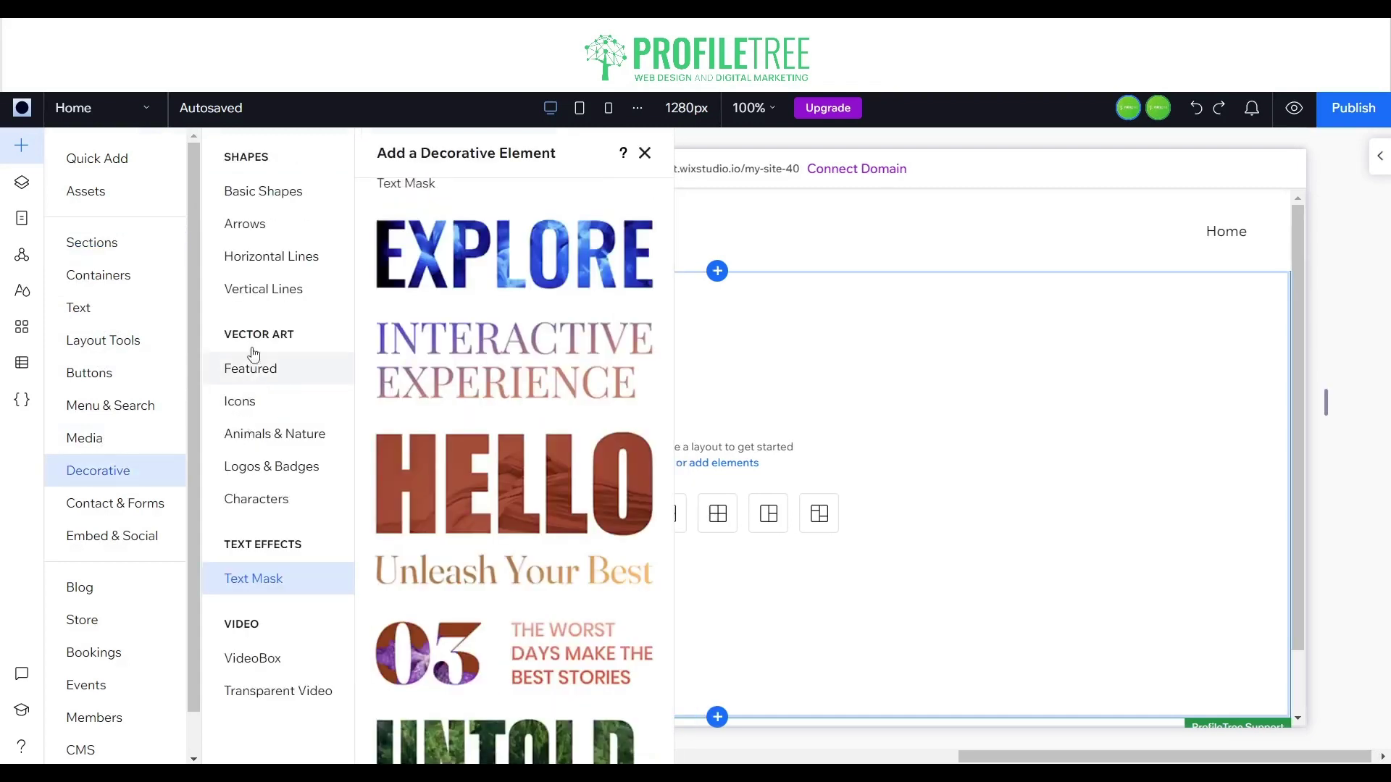
click(280, 196)
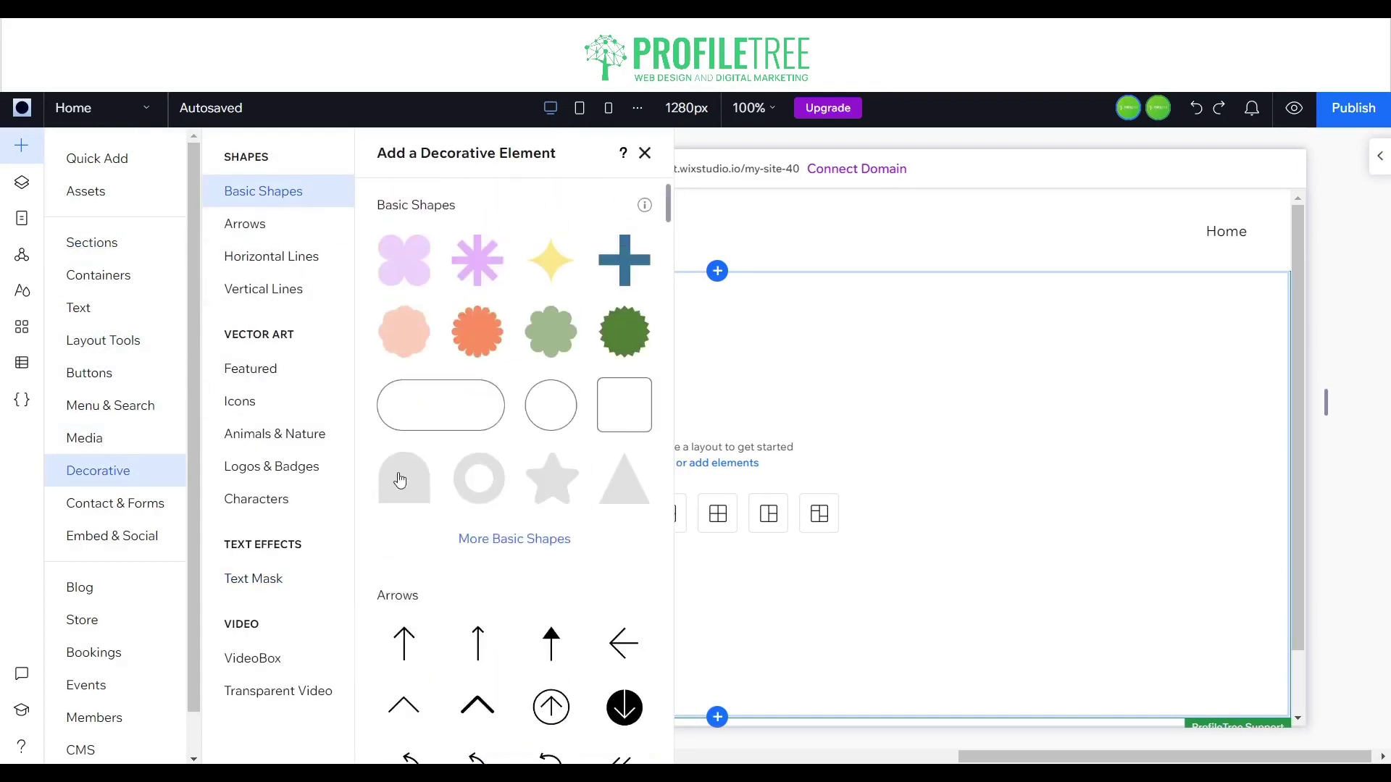
scroll(457, 505, down, 3)
scroll(436, 473, up, 3)
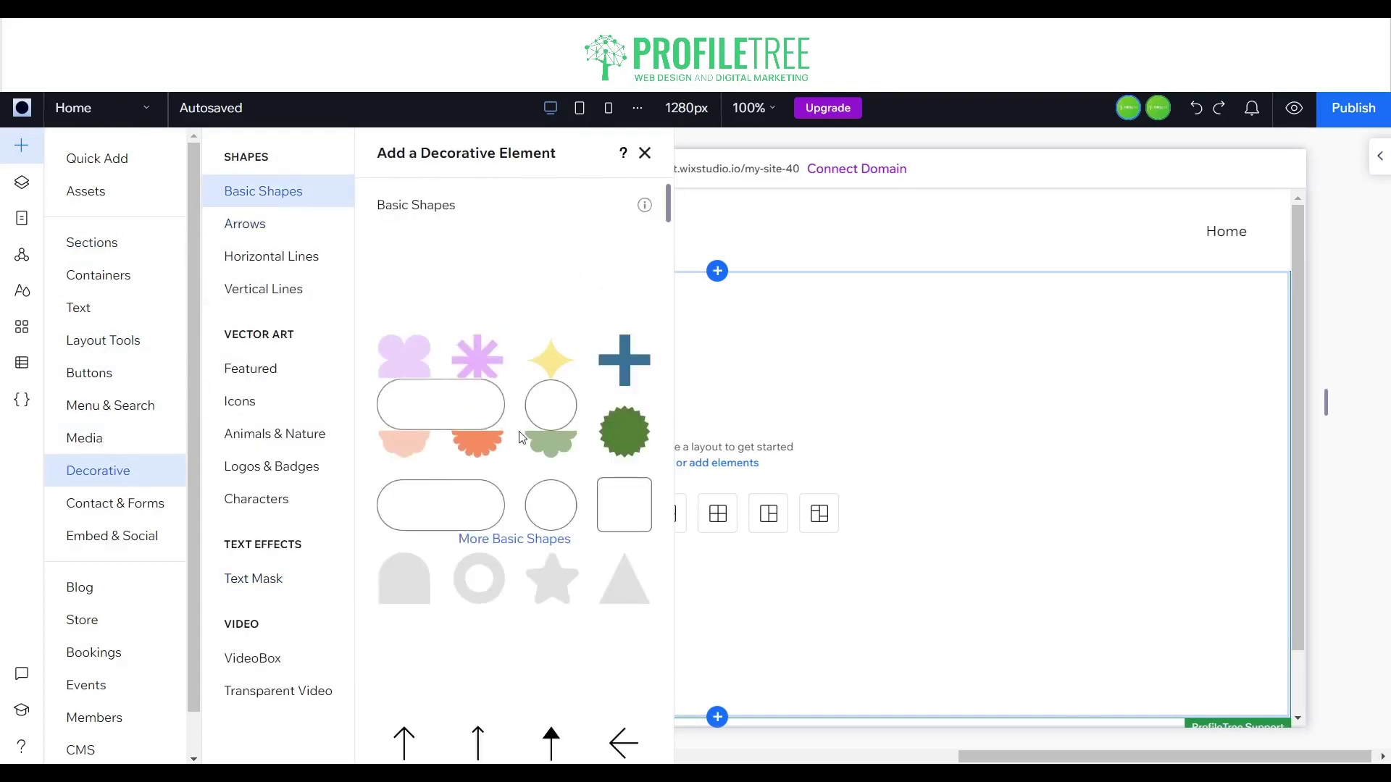
mouse_move(97, 159)
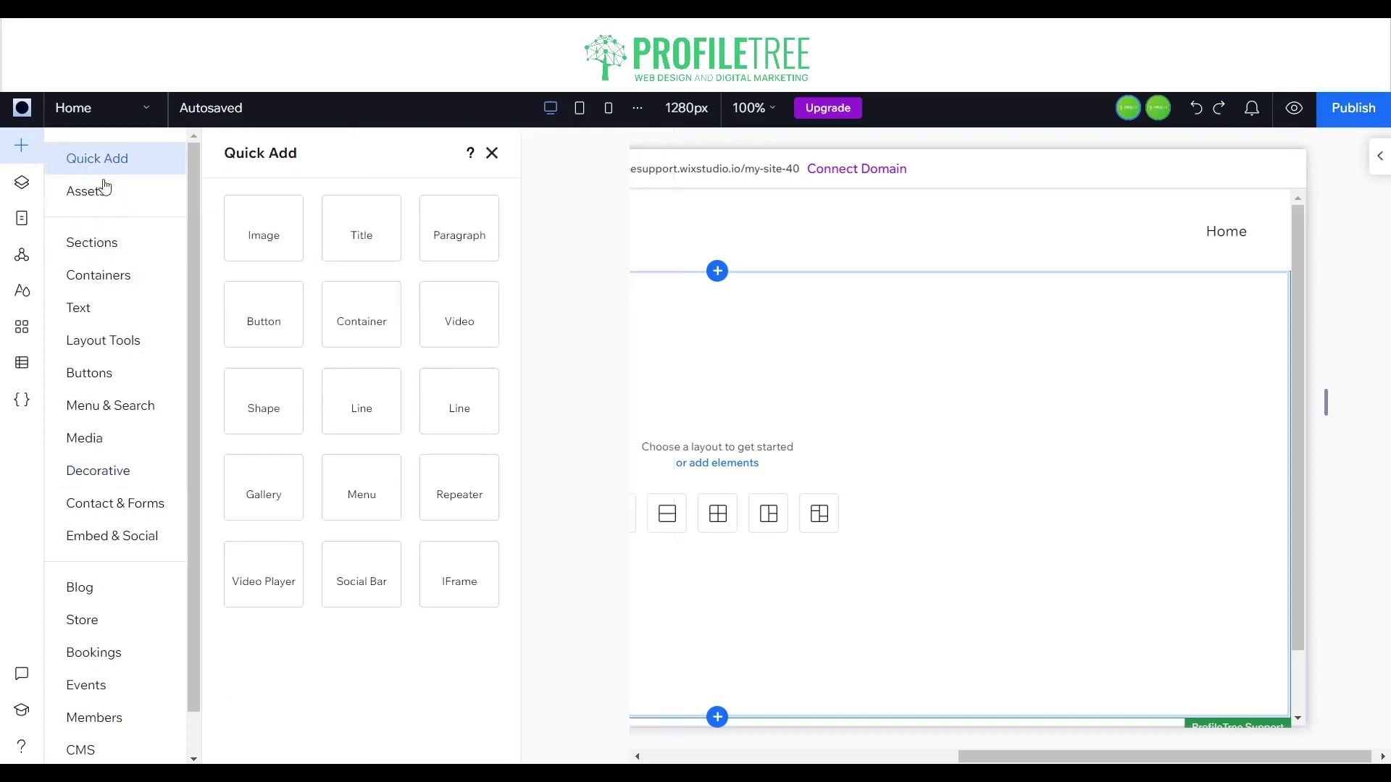
drag(271, 470, 708, 494)
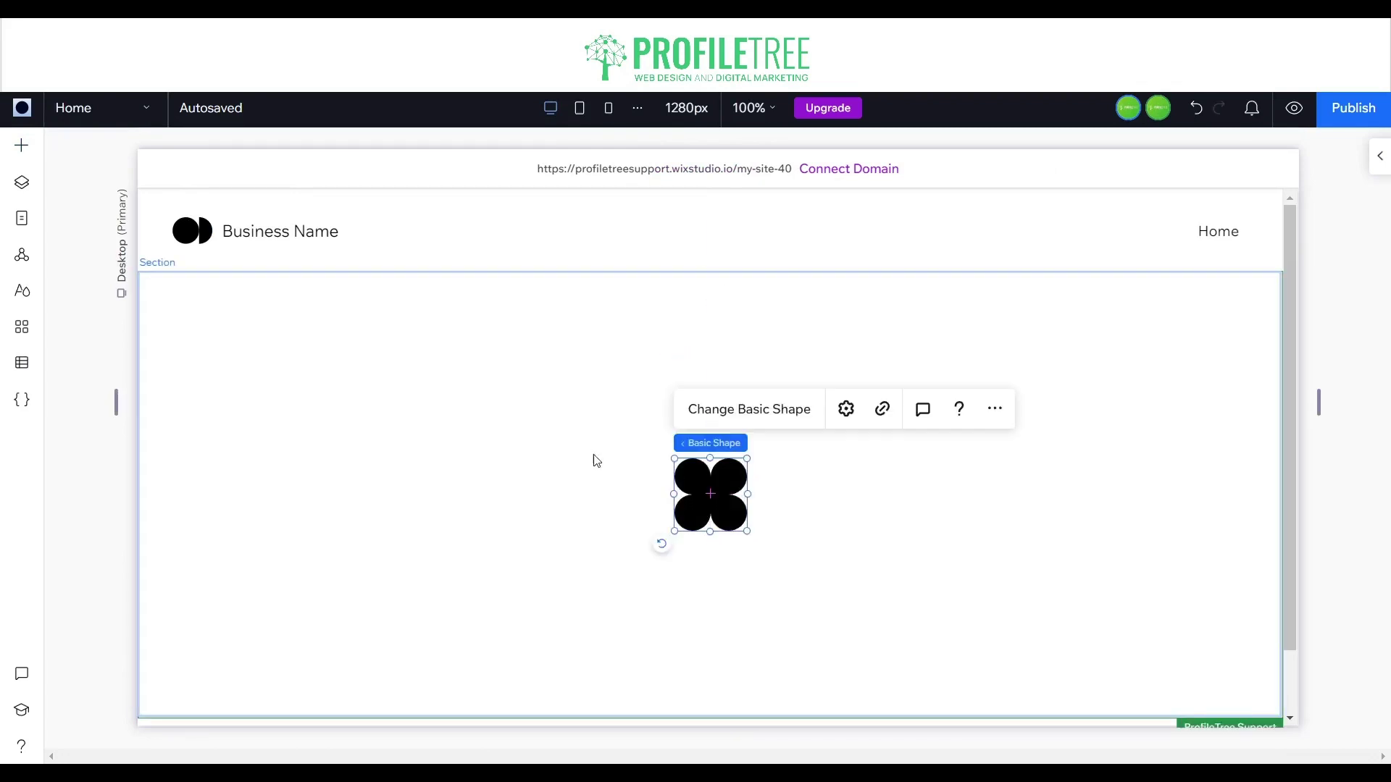
Step: Generate a responsive design for the section containing the clover shape with Responsive AI and apply it
click(615, 470)
click(382, 223)
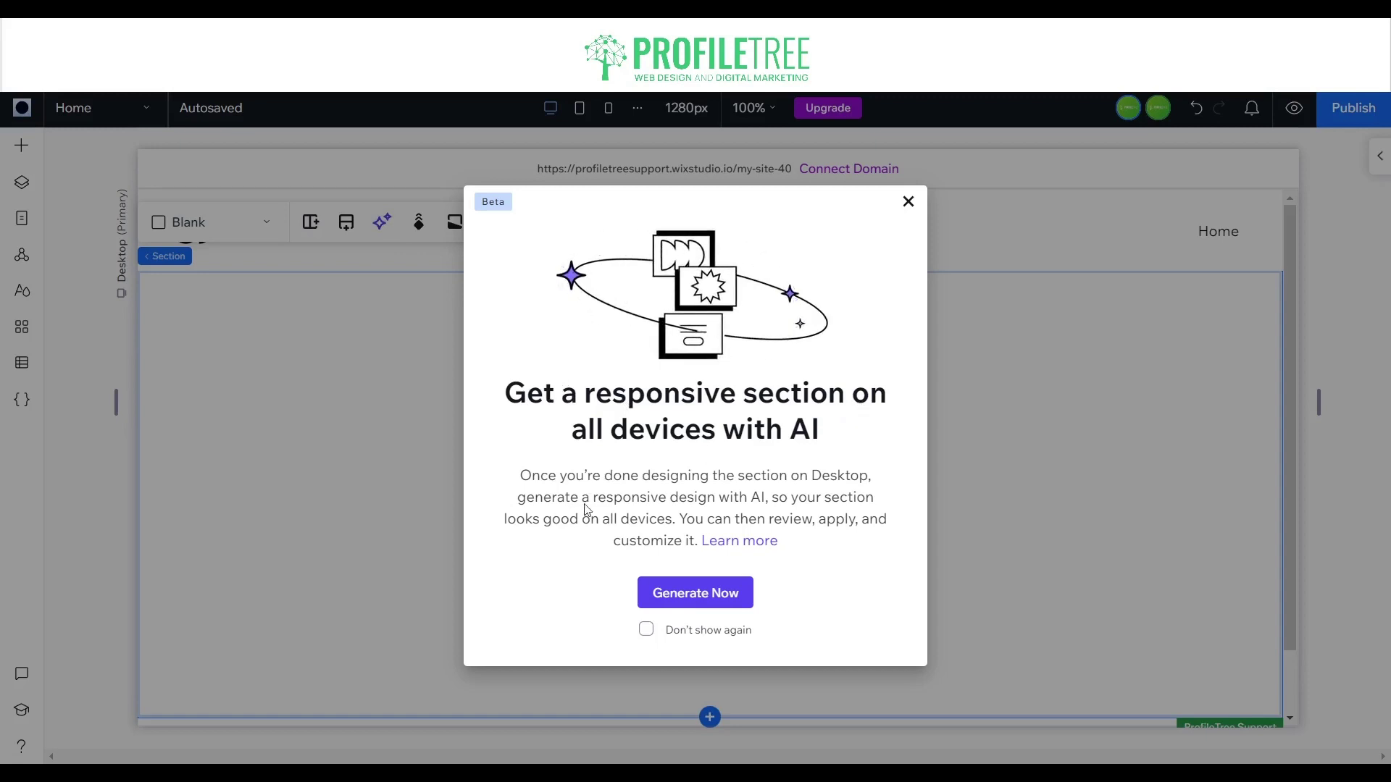
click(662, 591)
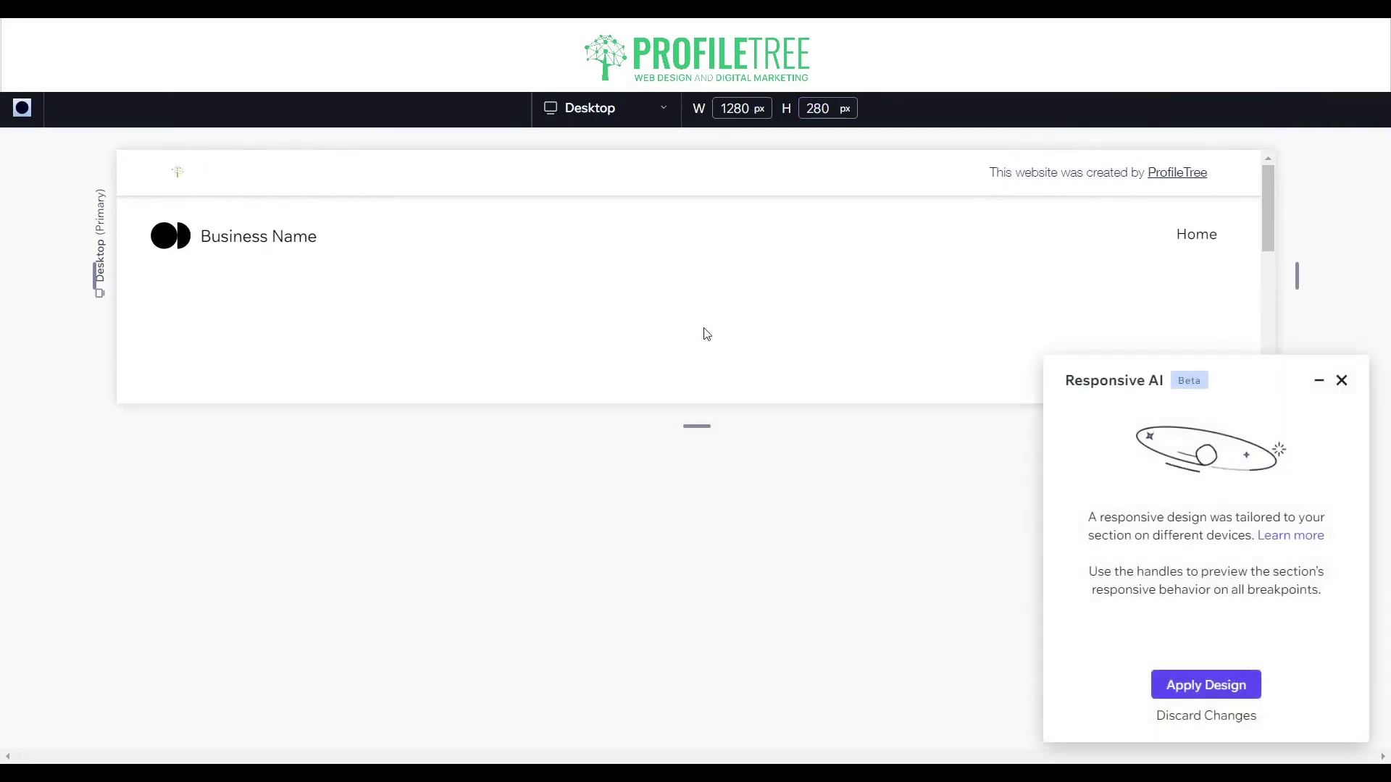
click(1190, 692)
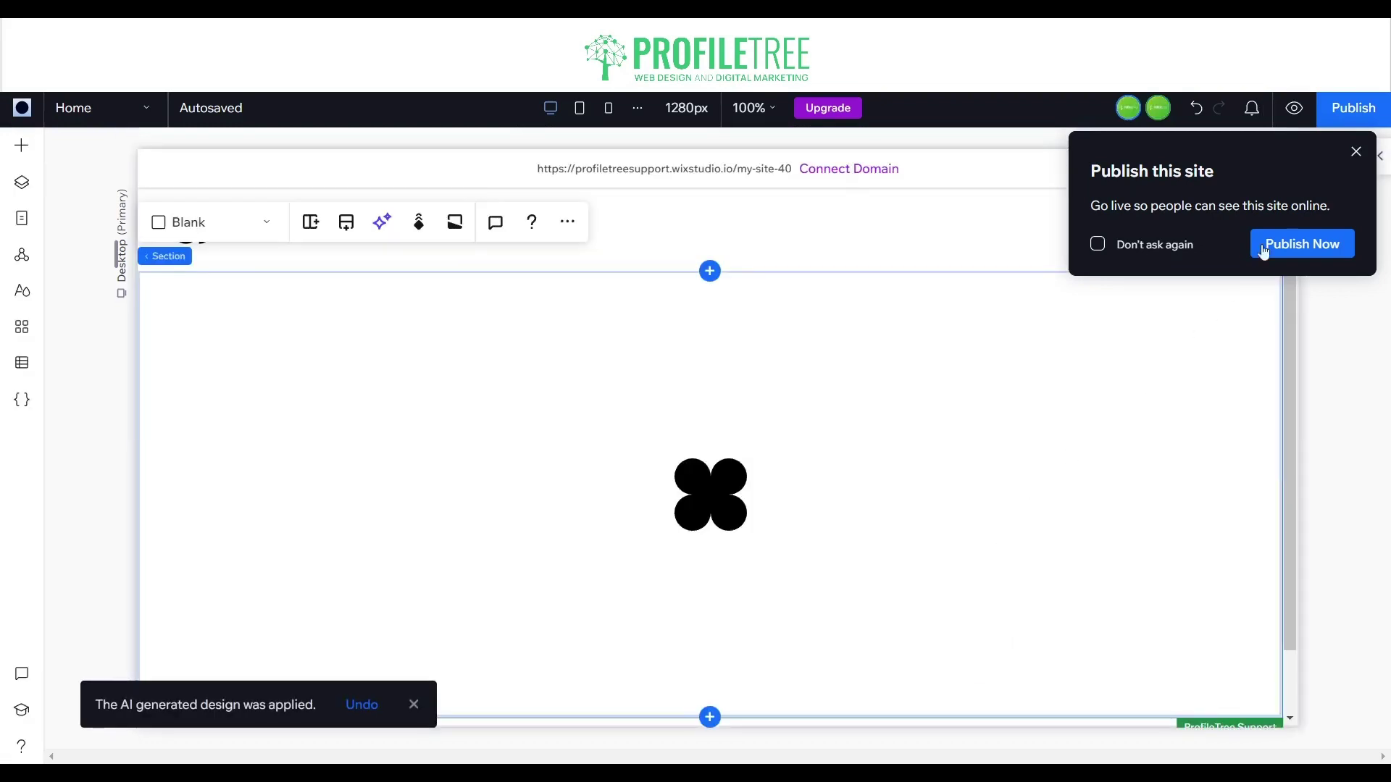
Step: Preview the desktop page, look it over from header to footer, and return to editing without publishing
click(1294, 107)
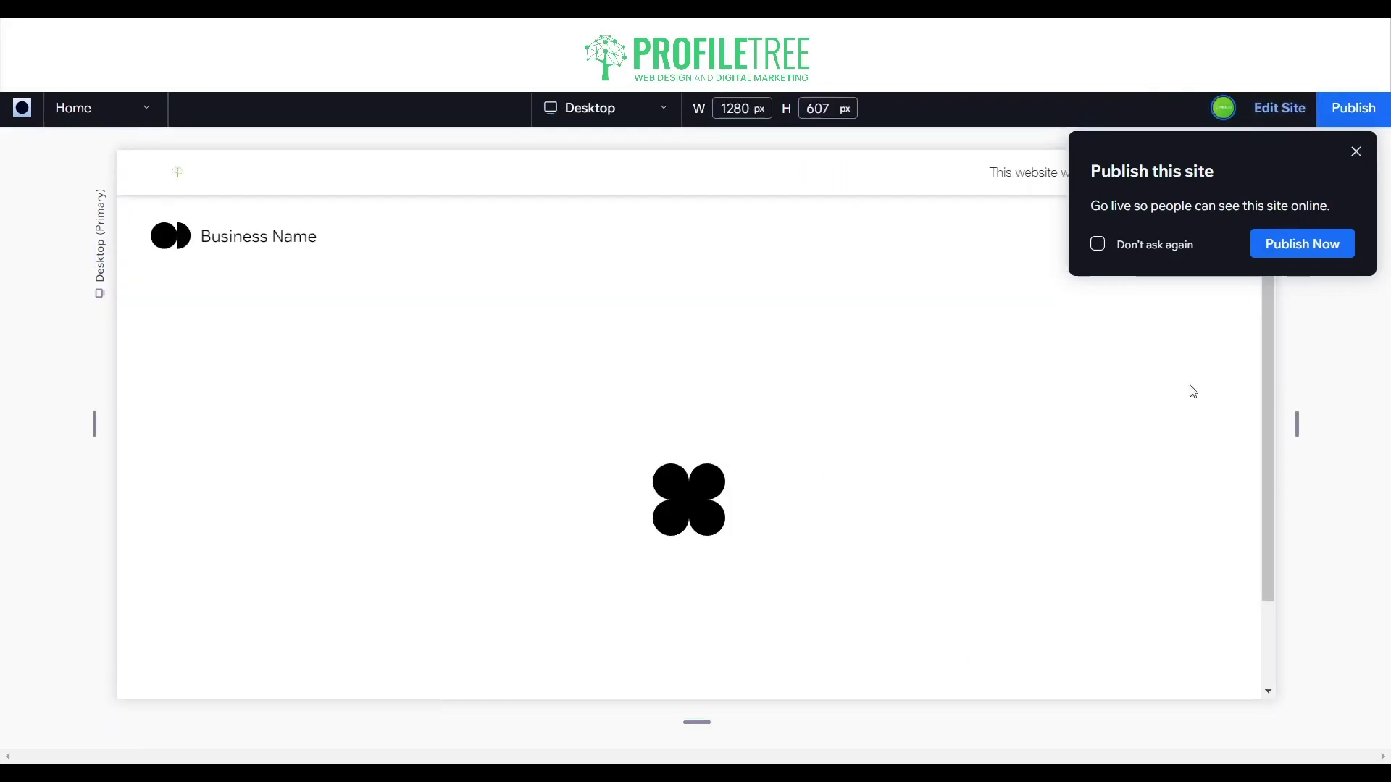
click(1356, 152)
scroll(727, 385, down, 2)
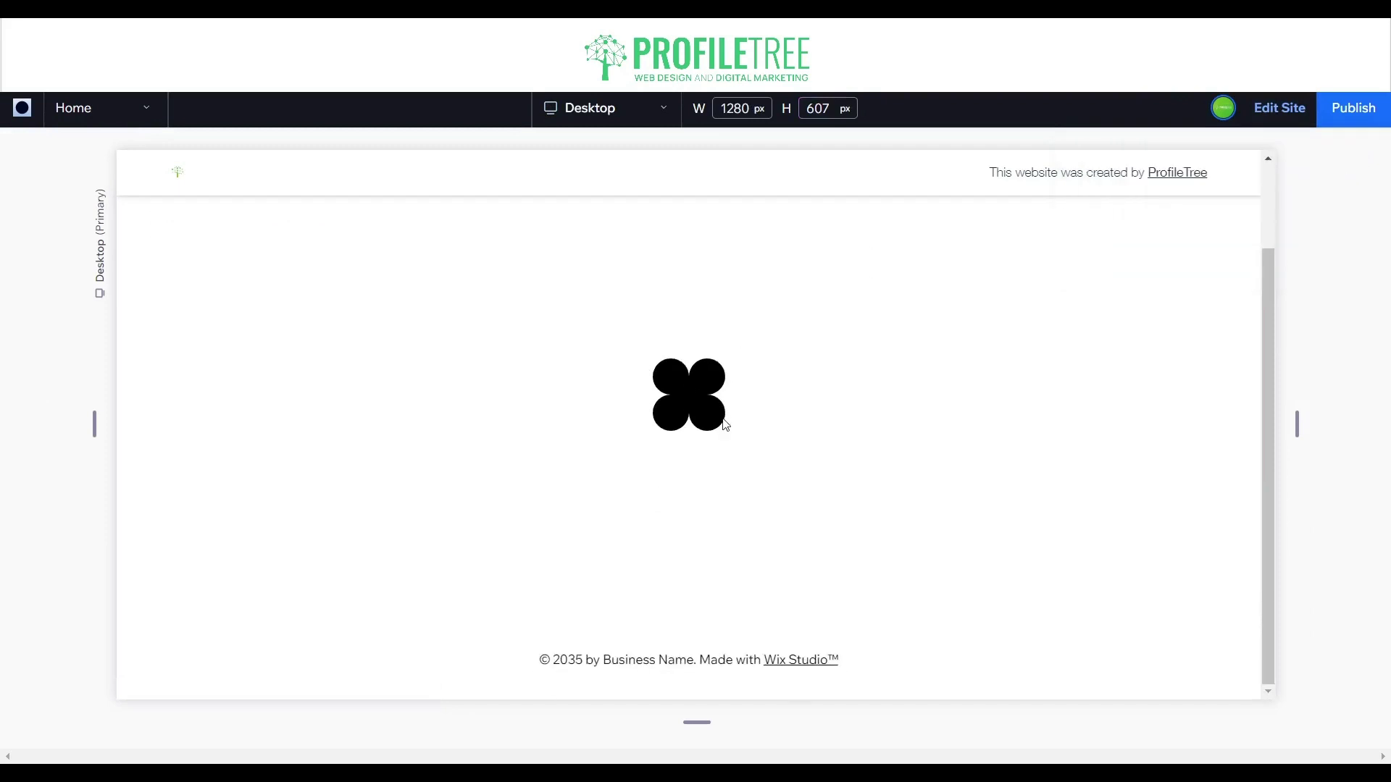
scroll(724, 423, up, 2)
scroll(725, 424, down, 2)
scroll(725, 424, up, 2)
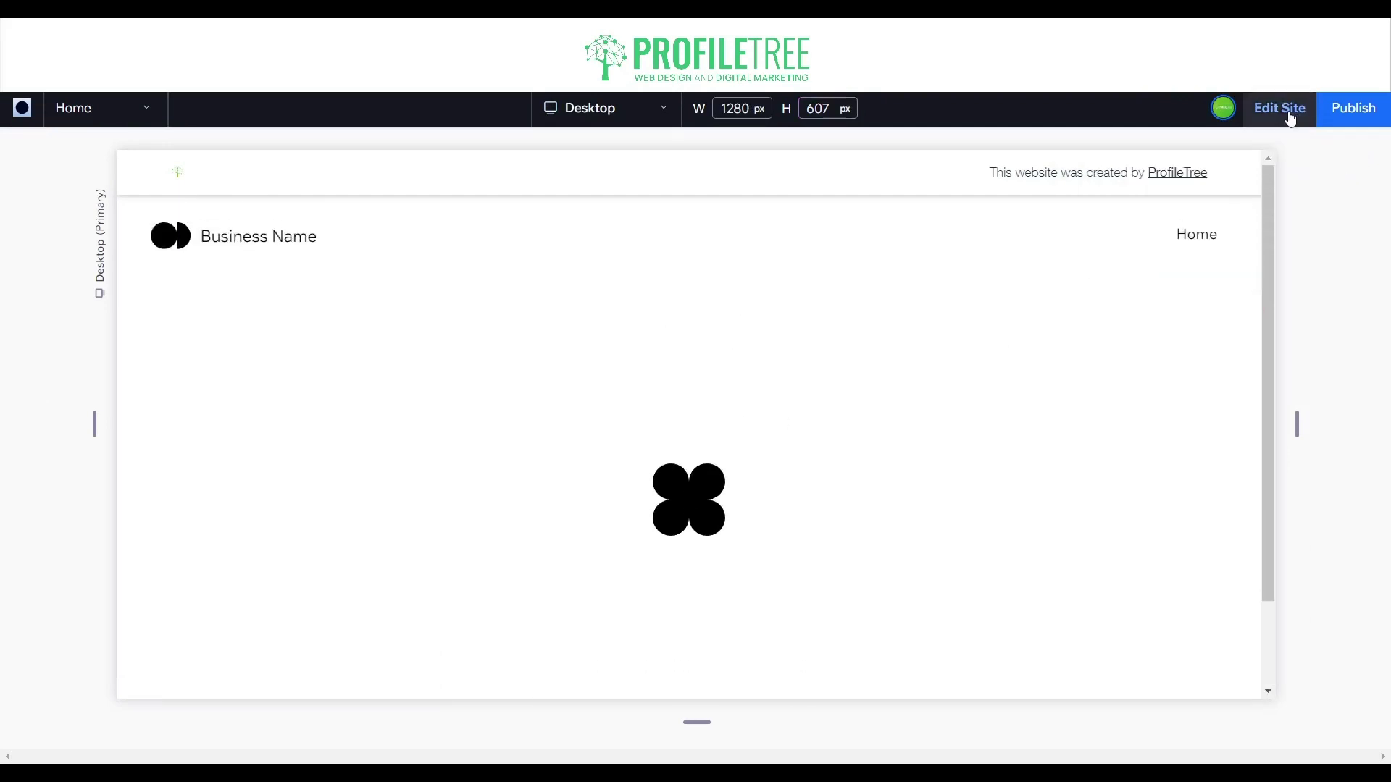
click(1279, 109)
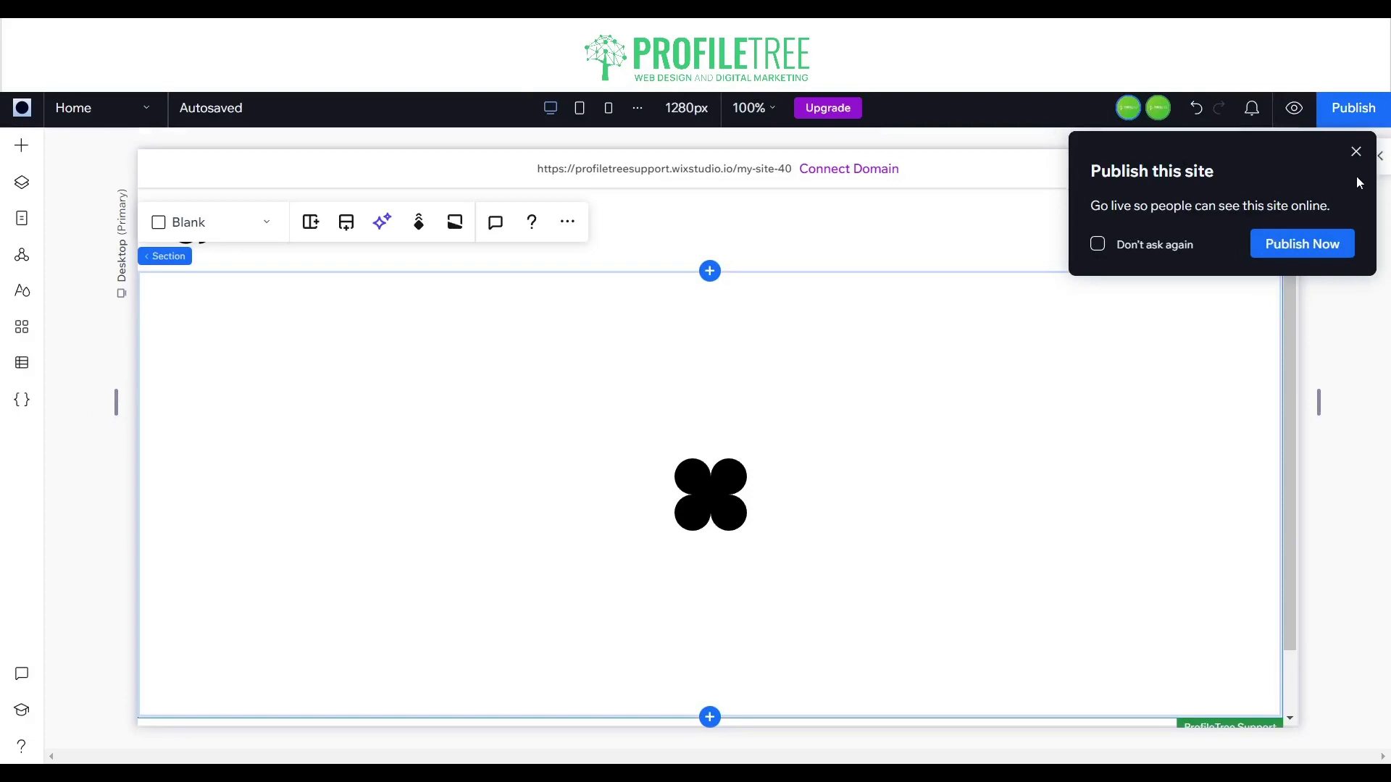
click(1357, 154)
Step: Run Responsive AI on the section again, check the generated design with three clover shapes, and apply it without publishing
click(711, 487)
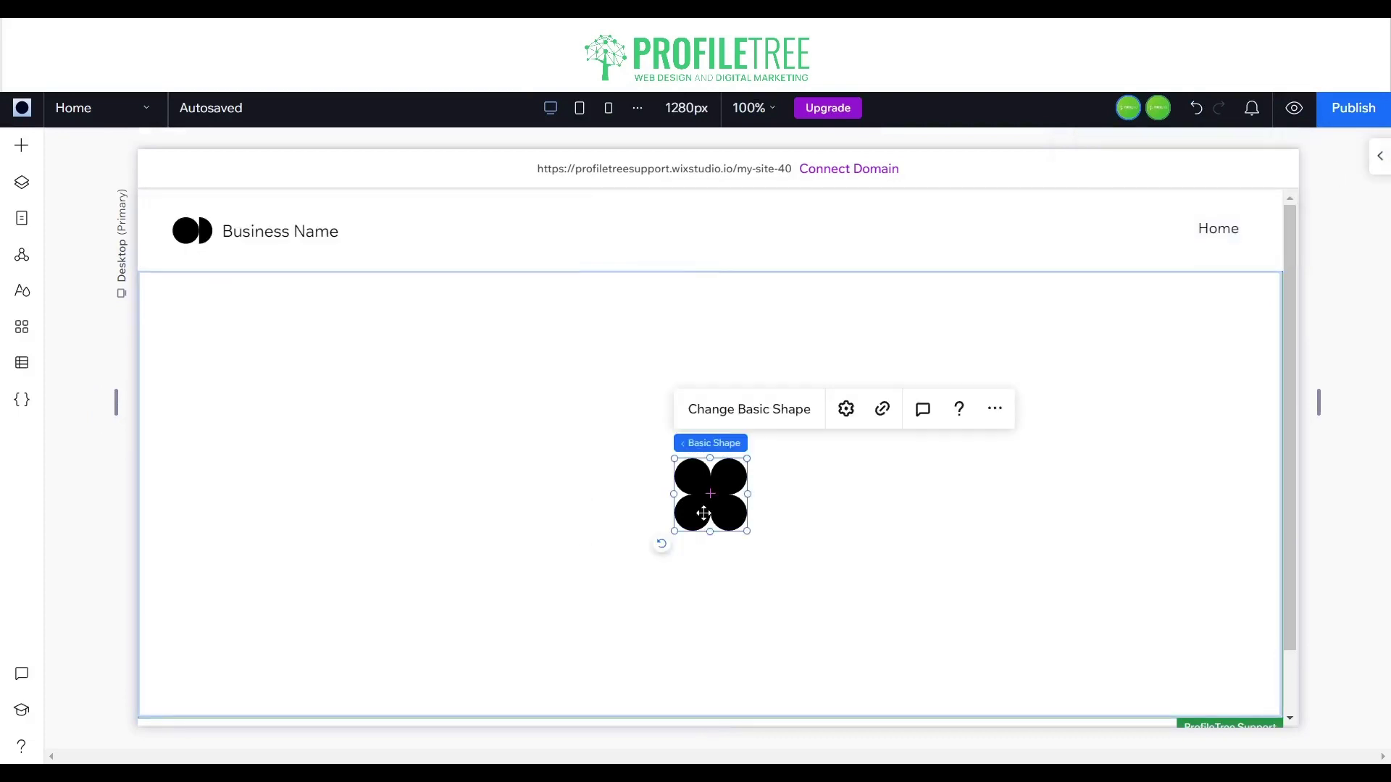
click(544, 399)
click(380, 221)
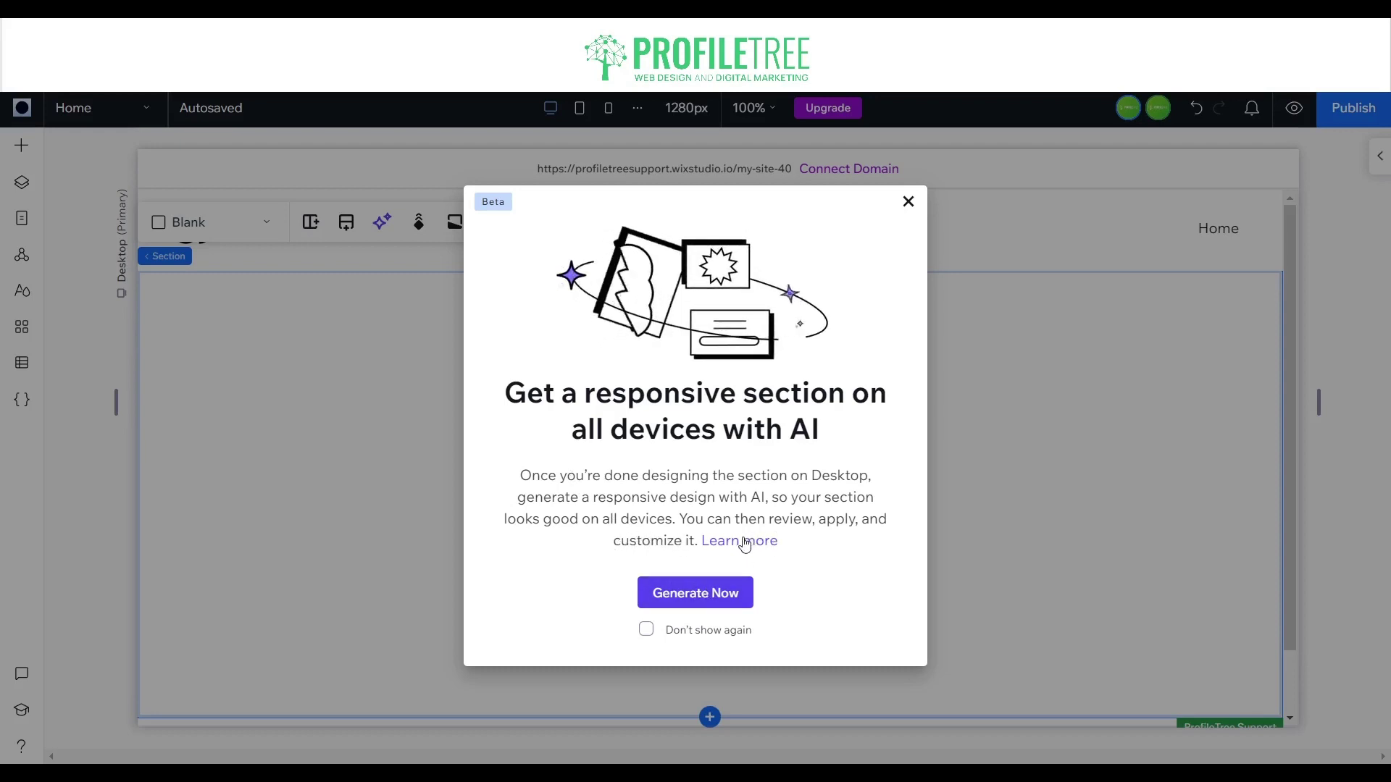
click(673, 600)
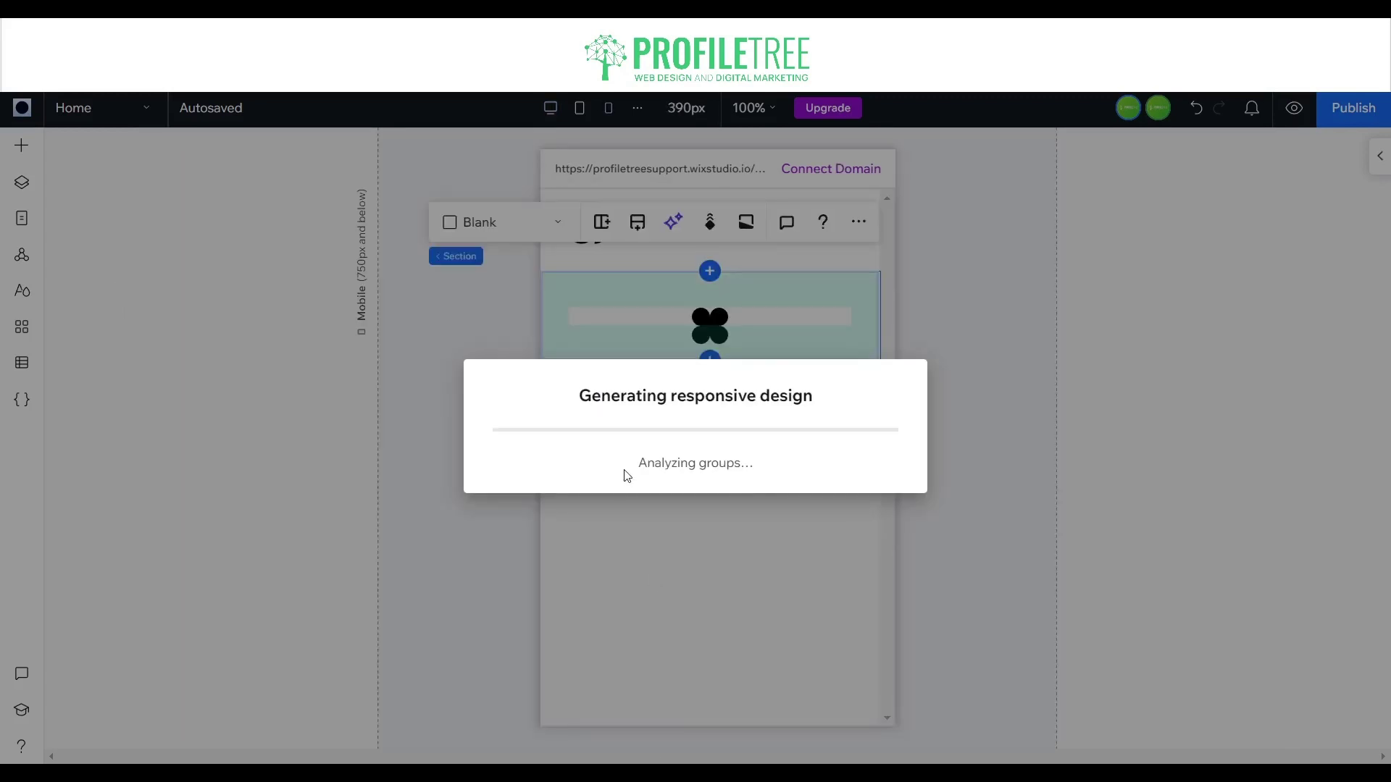
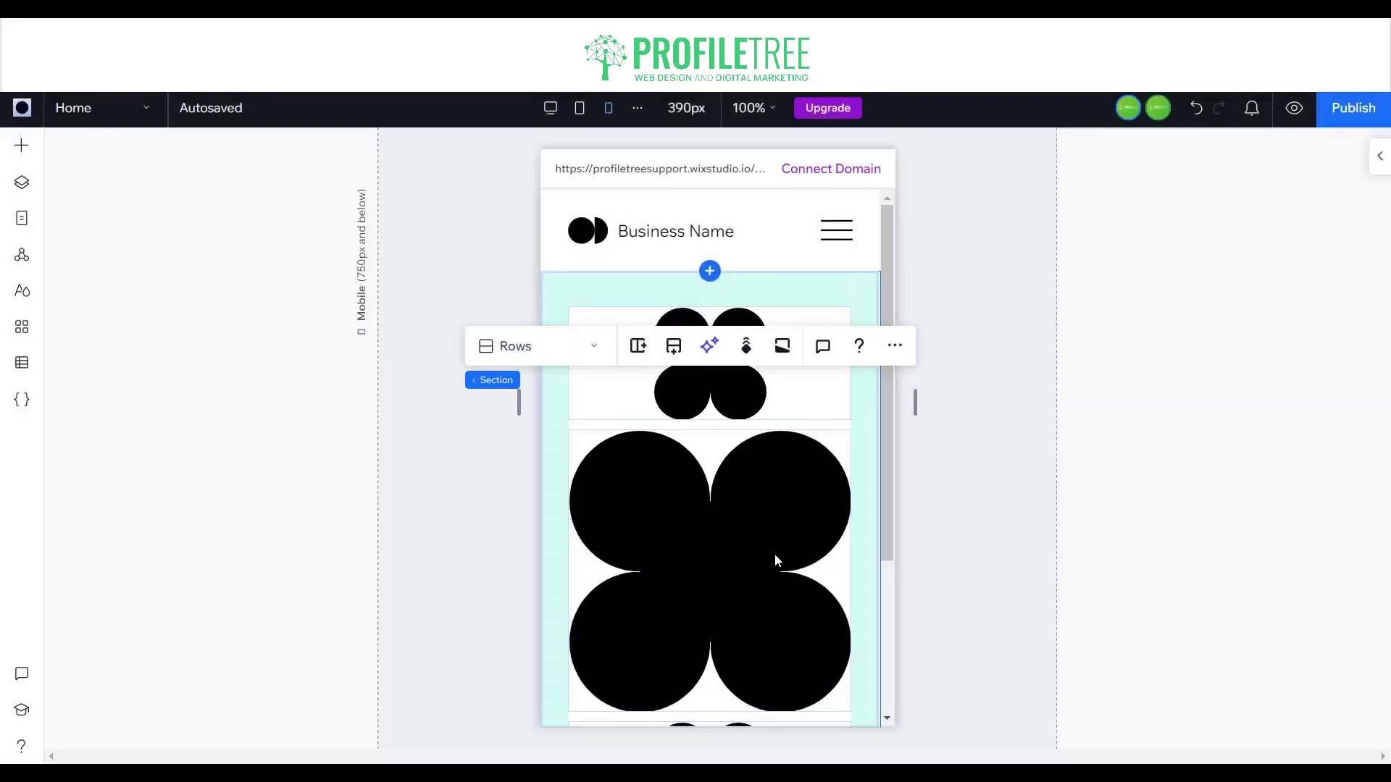
key(ctrl+shift+p)
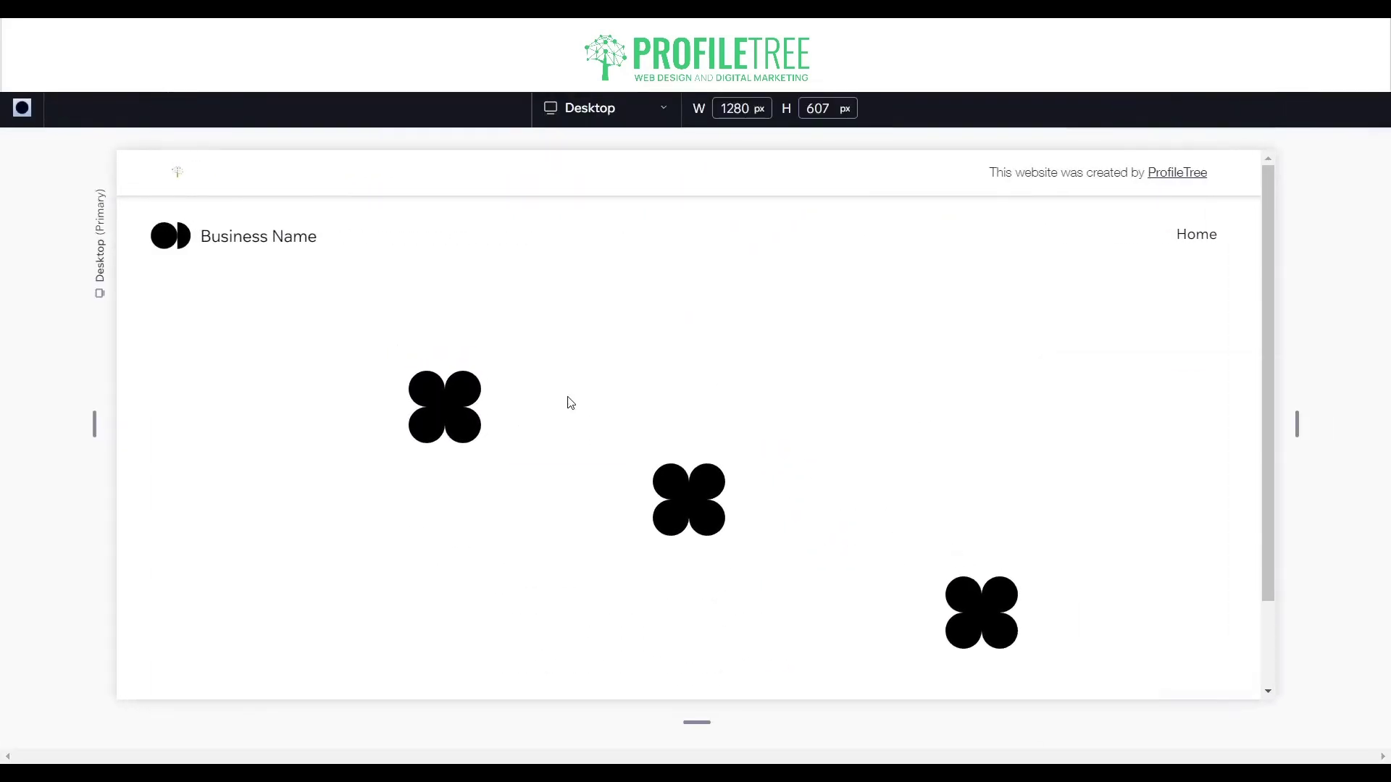
scroll(568, 403, down, 1)
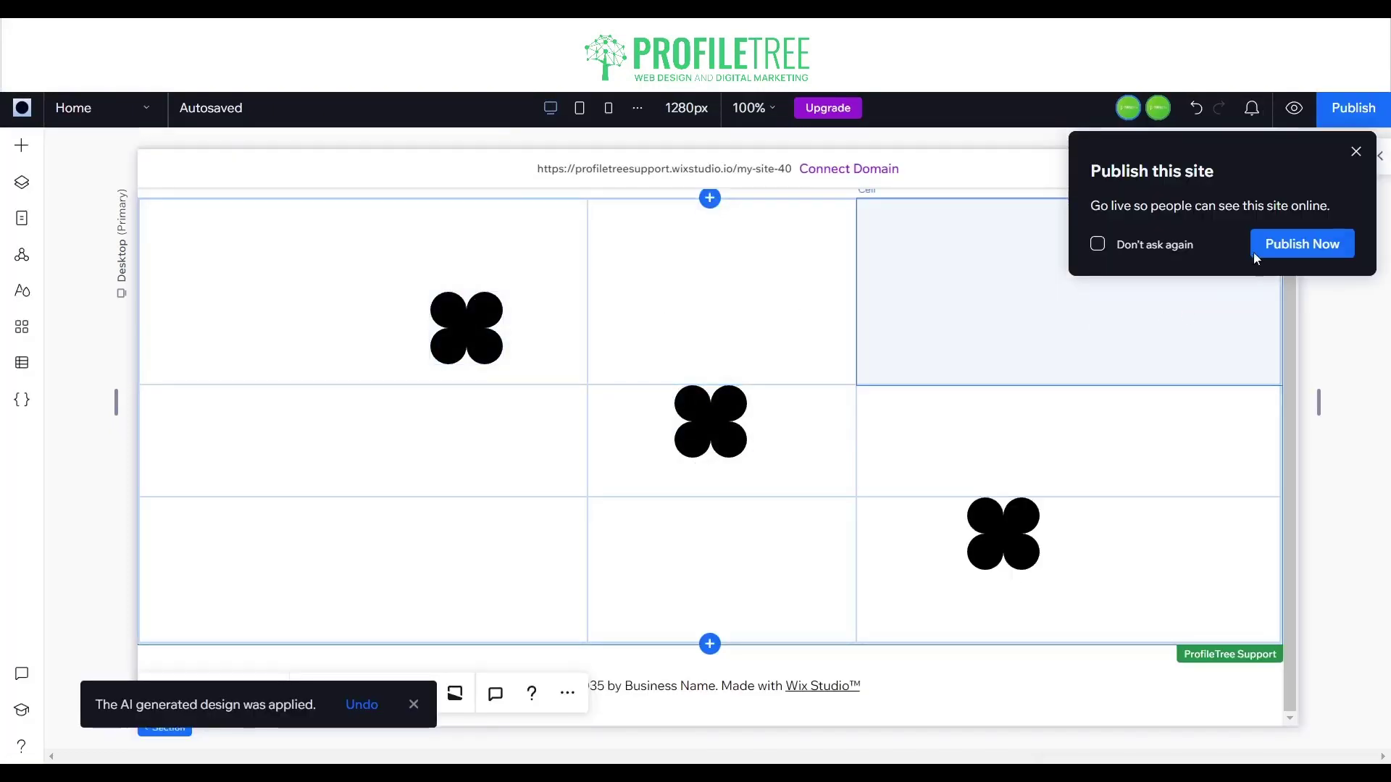
click(1357, 152)
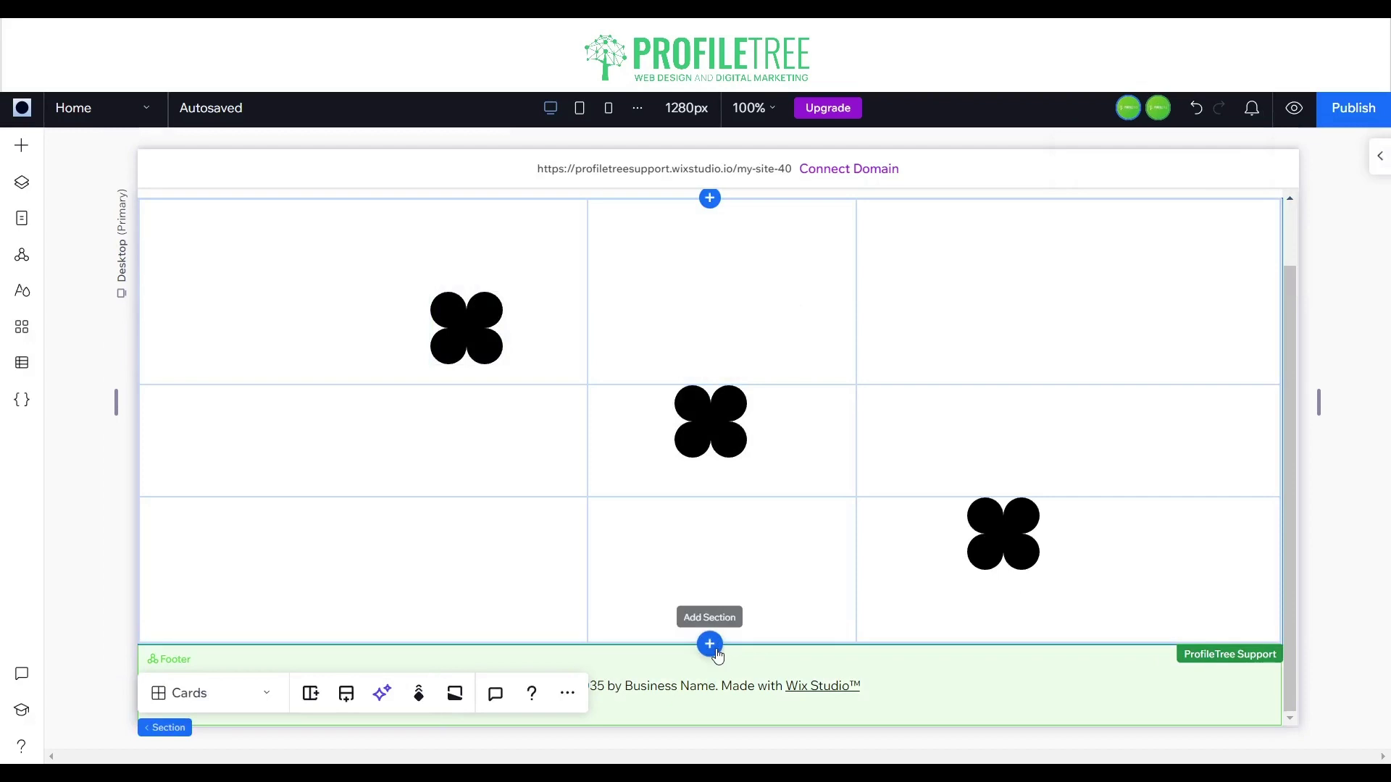
Step: Add a blank section below the clover shapes, preview the page, and return to editing without publishing
click(710, 644)
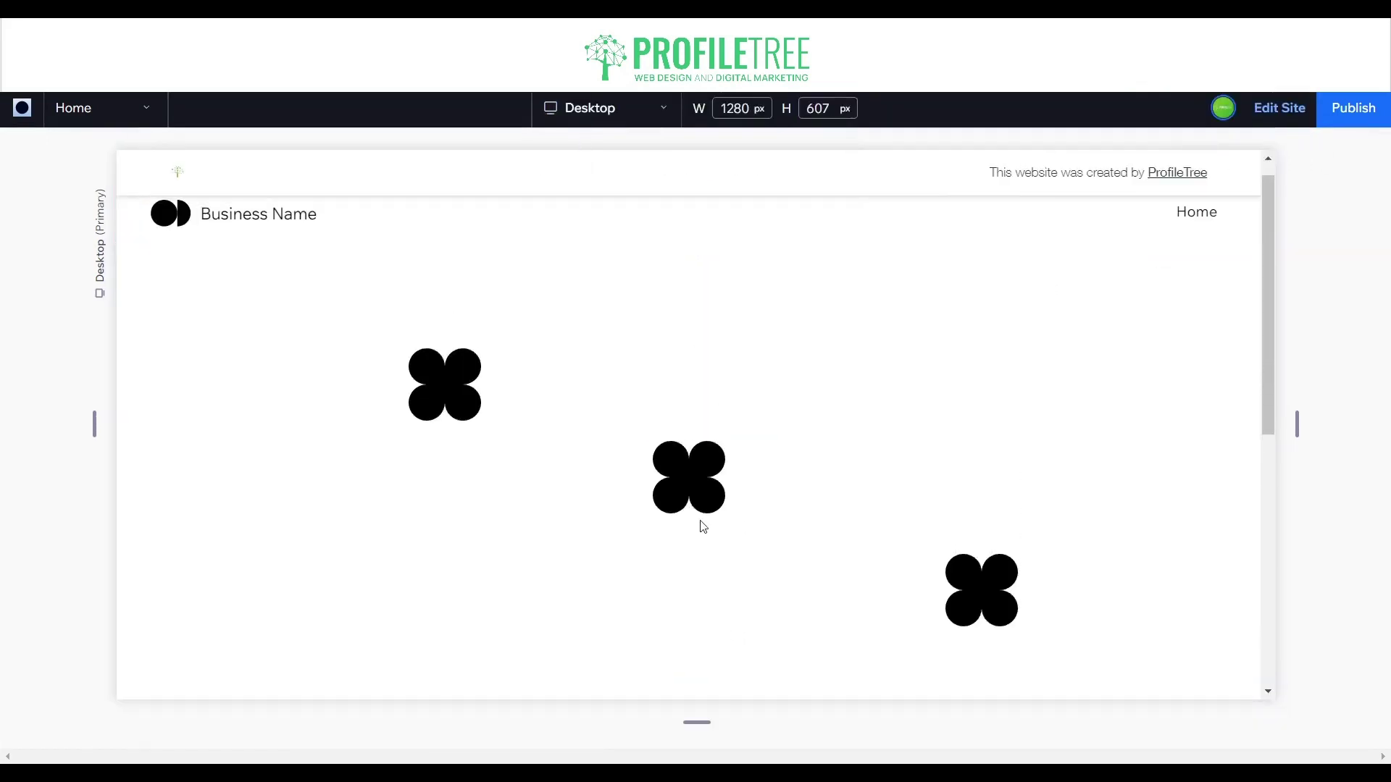
scroll(678, 527, down, 5)
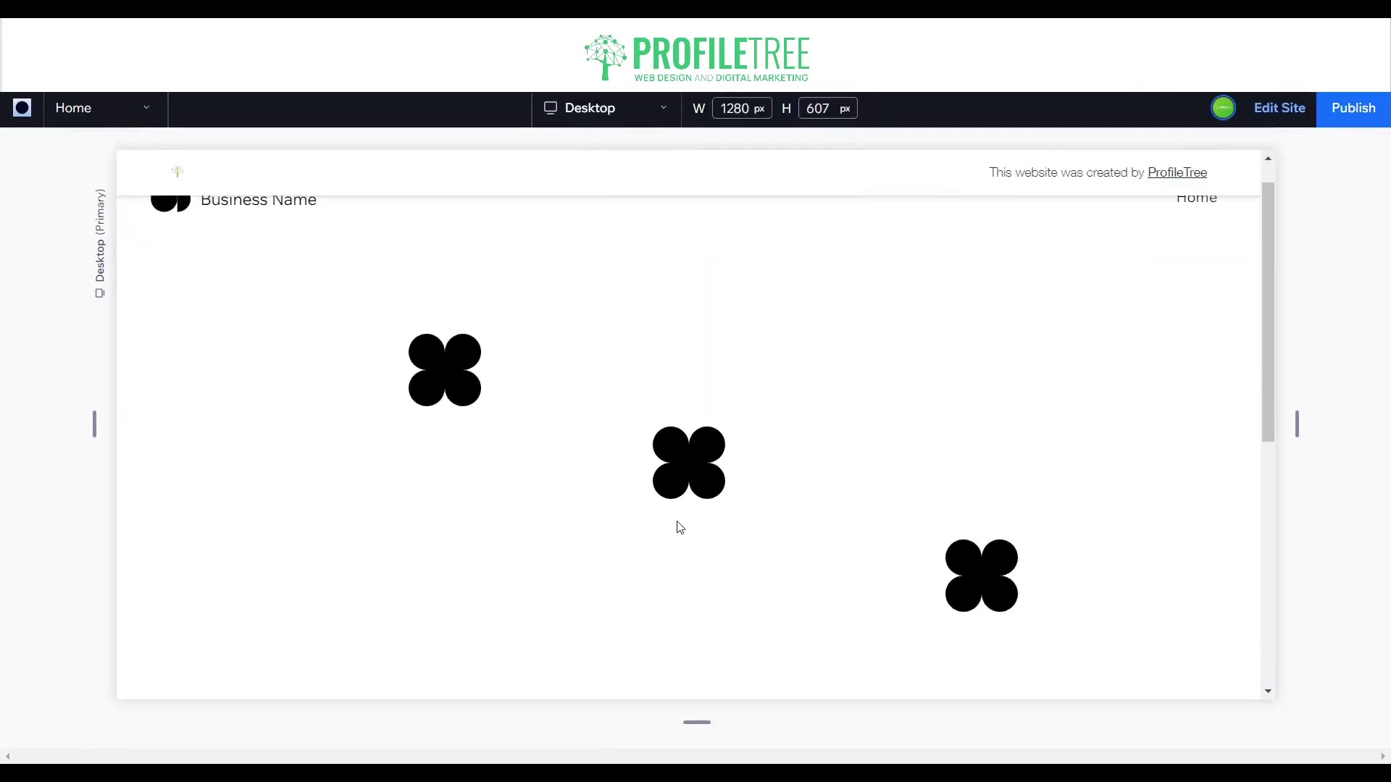
scroll(678, 523, up, 5)
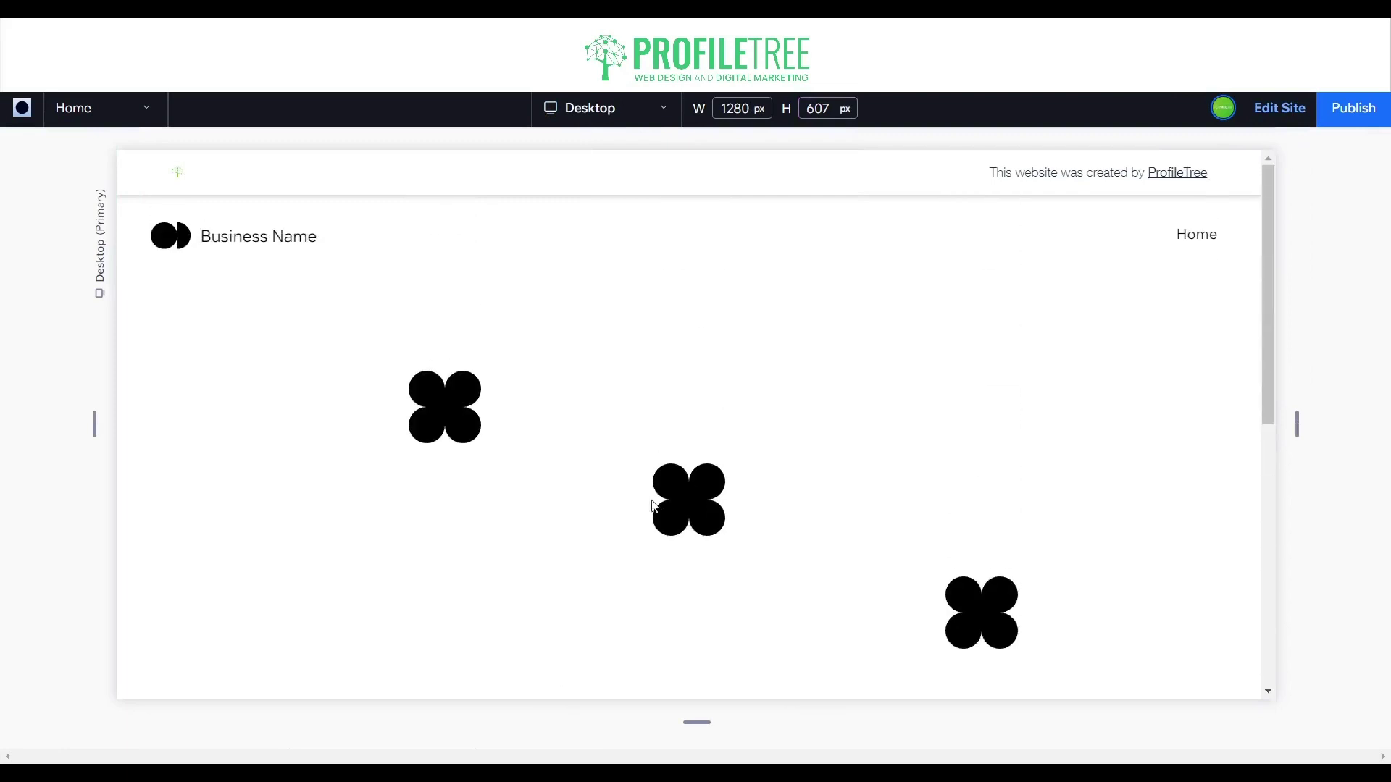
click(1280, 107)
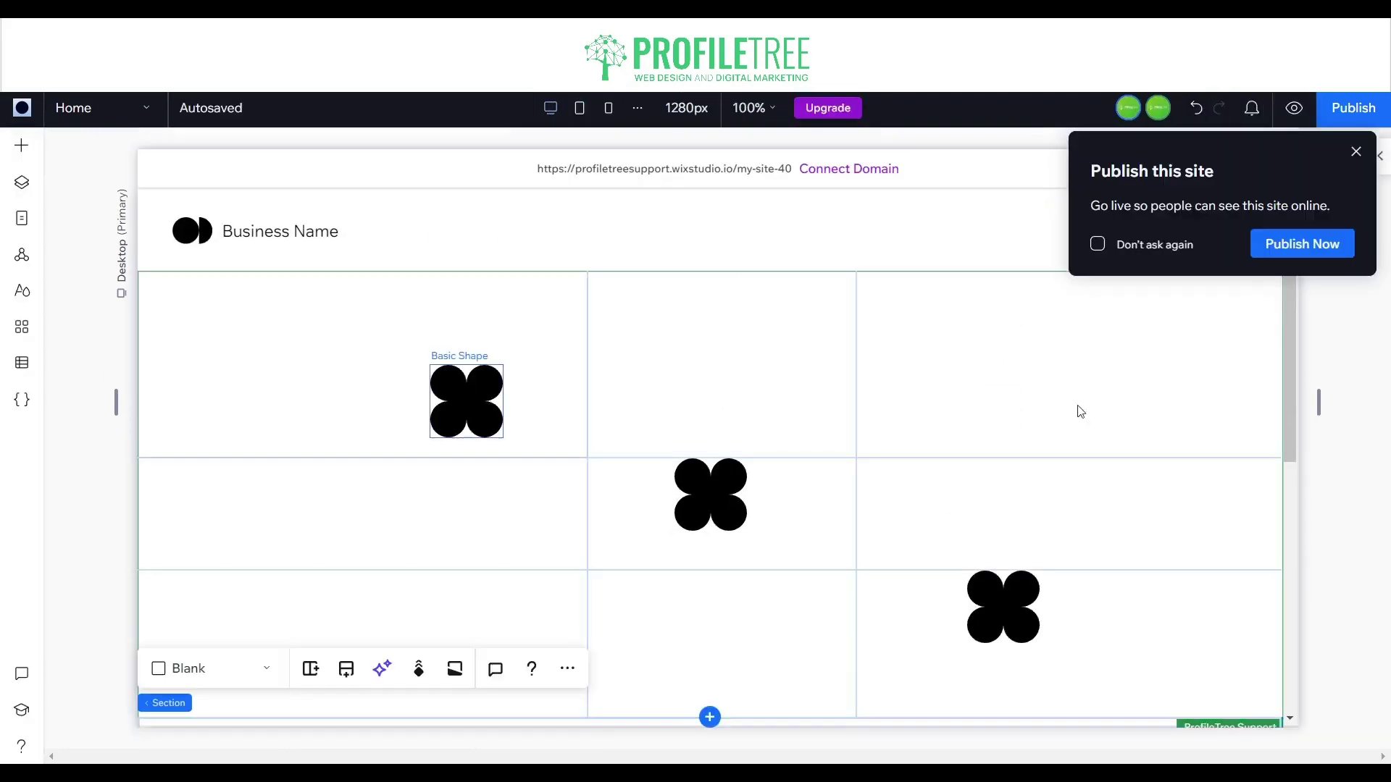
click(1357, 152)
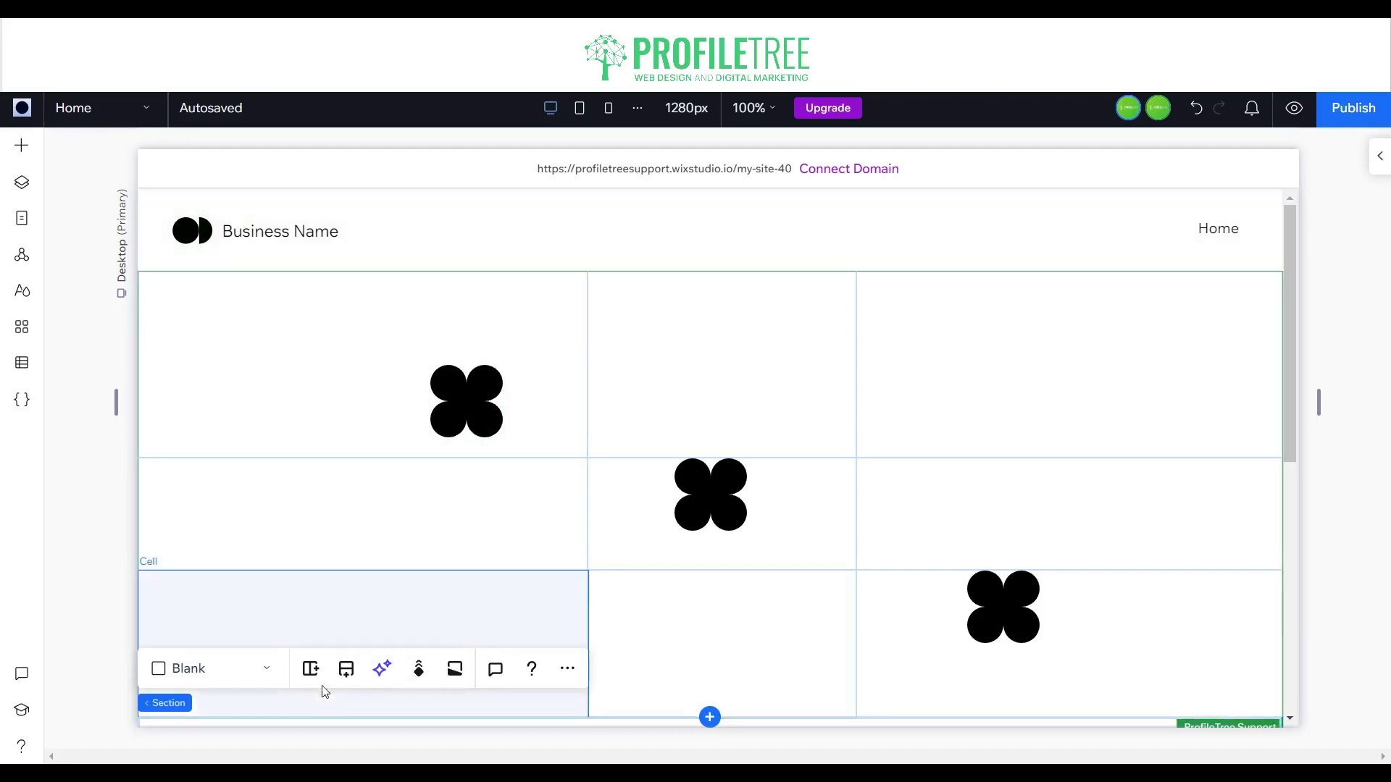
Step: Try to generate a responsive design for the newly added blank section with Responsive AI
click(383, 668)
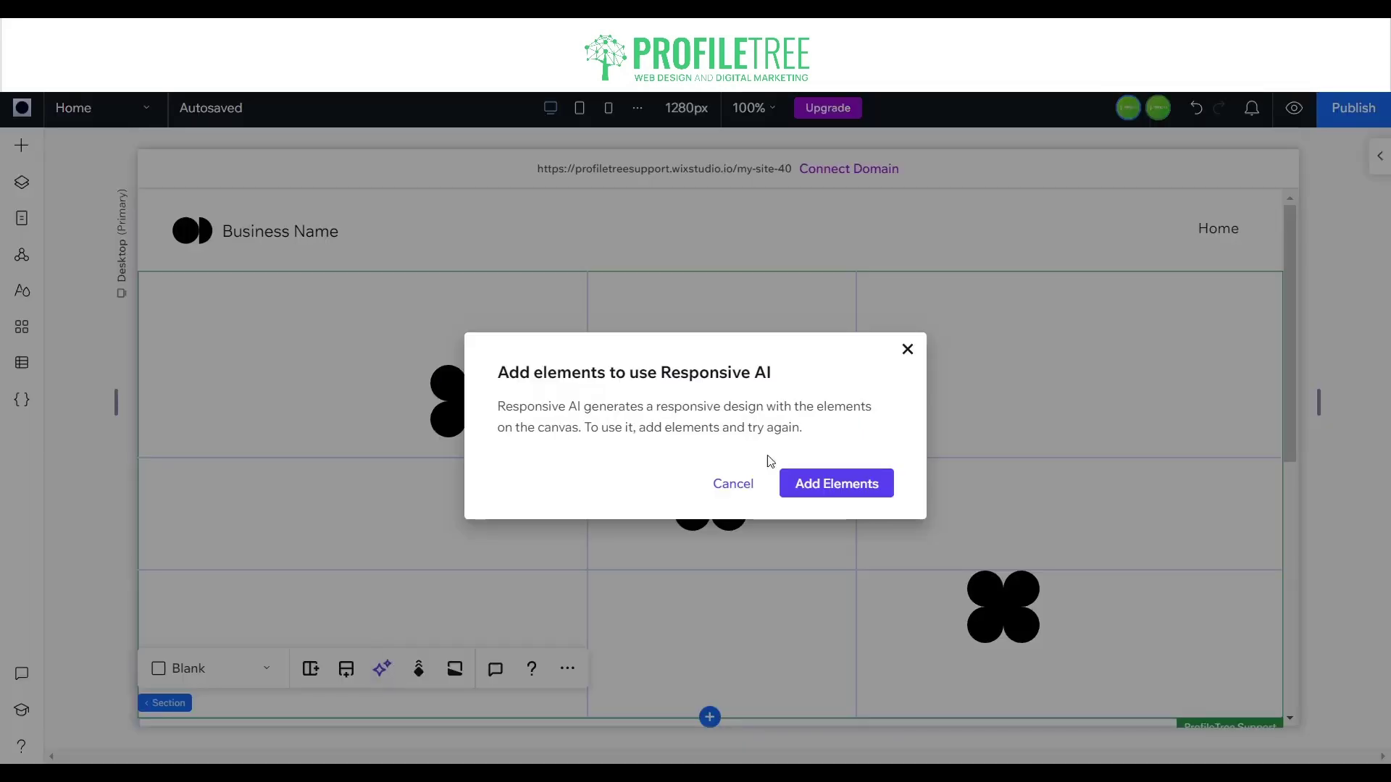
click(733, 483)
click(360, 326)
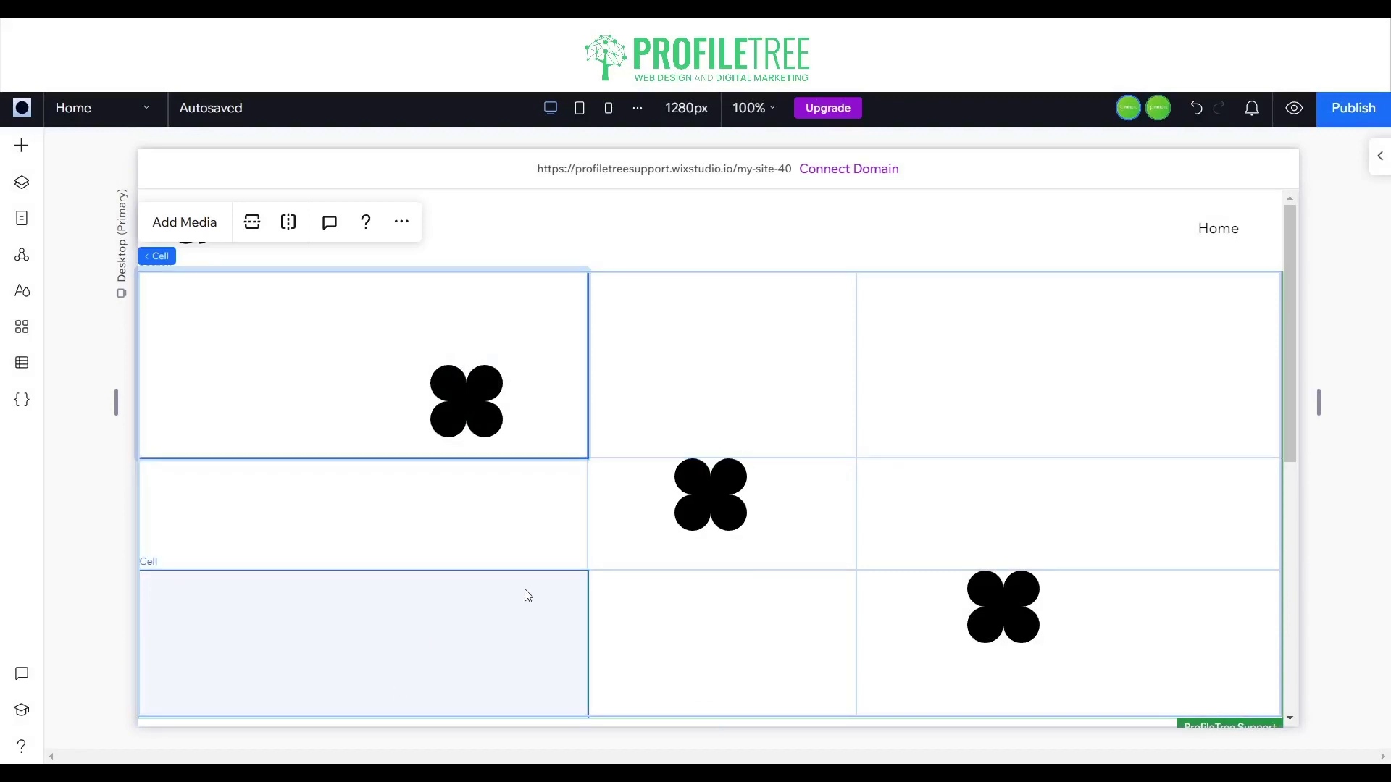
click(575, 552)
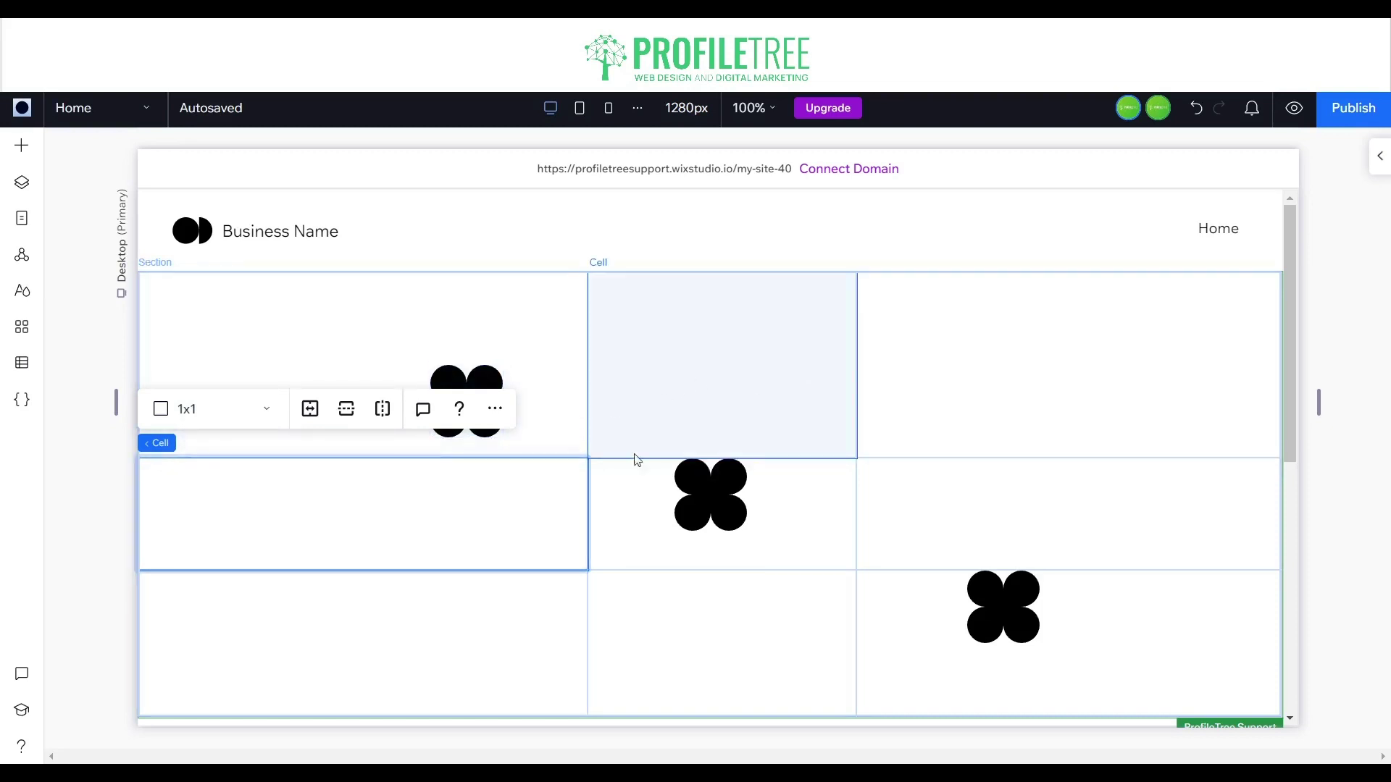
Step: Select the middle clover shape and examine its entrance, hover, click, scroll and loop interaction options
click(706, 495)
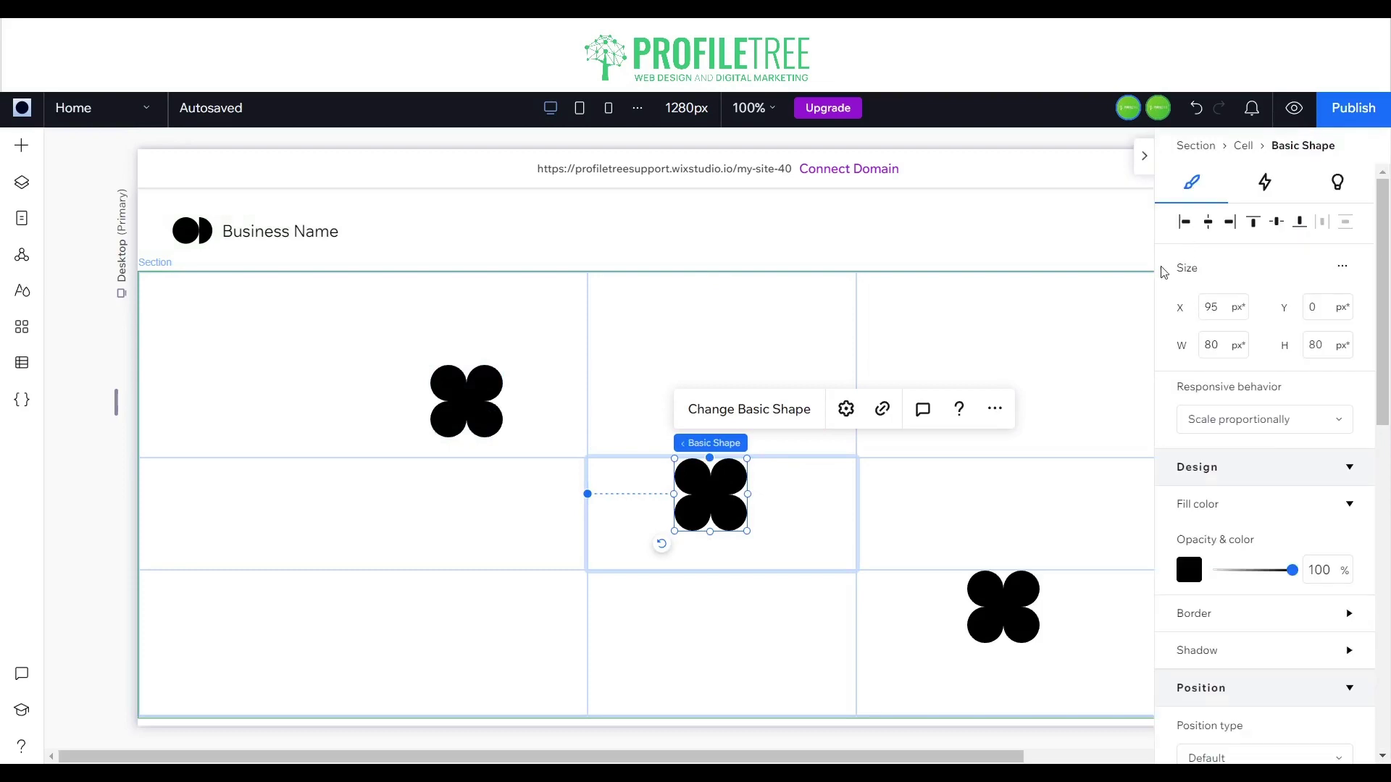
click(1265, 183)
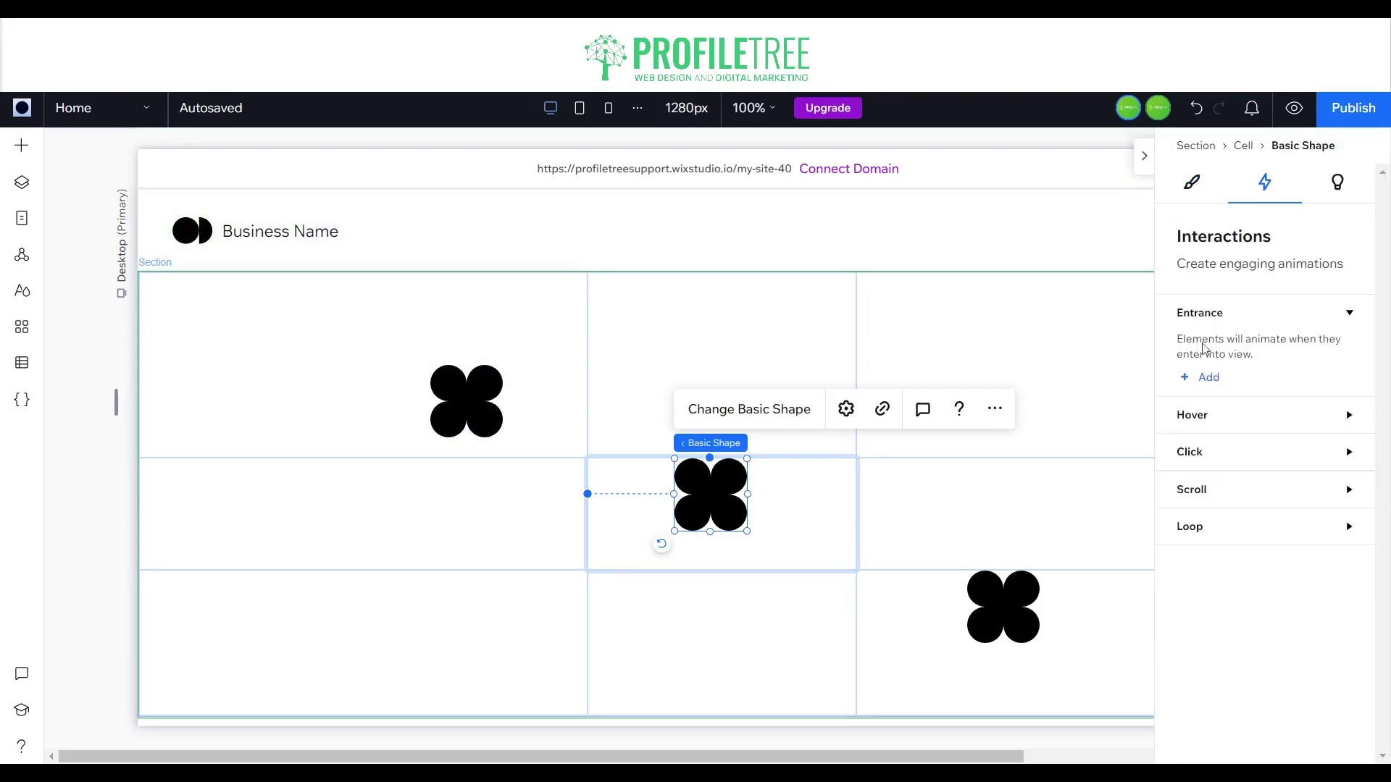
click(1200, 418)
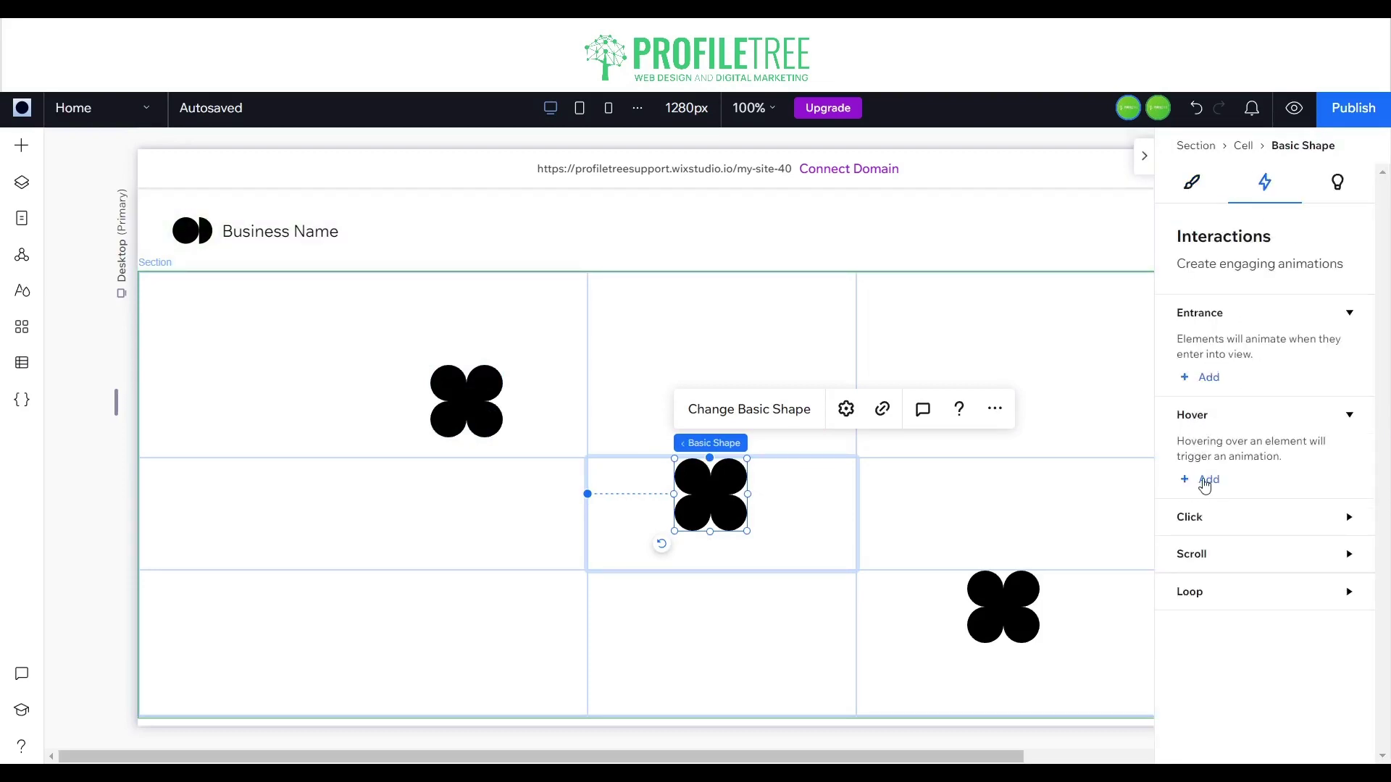
click(1202, 518)
click(1210, 620)
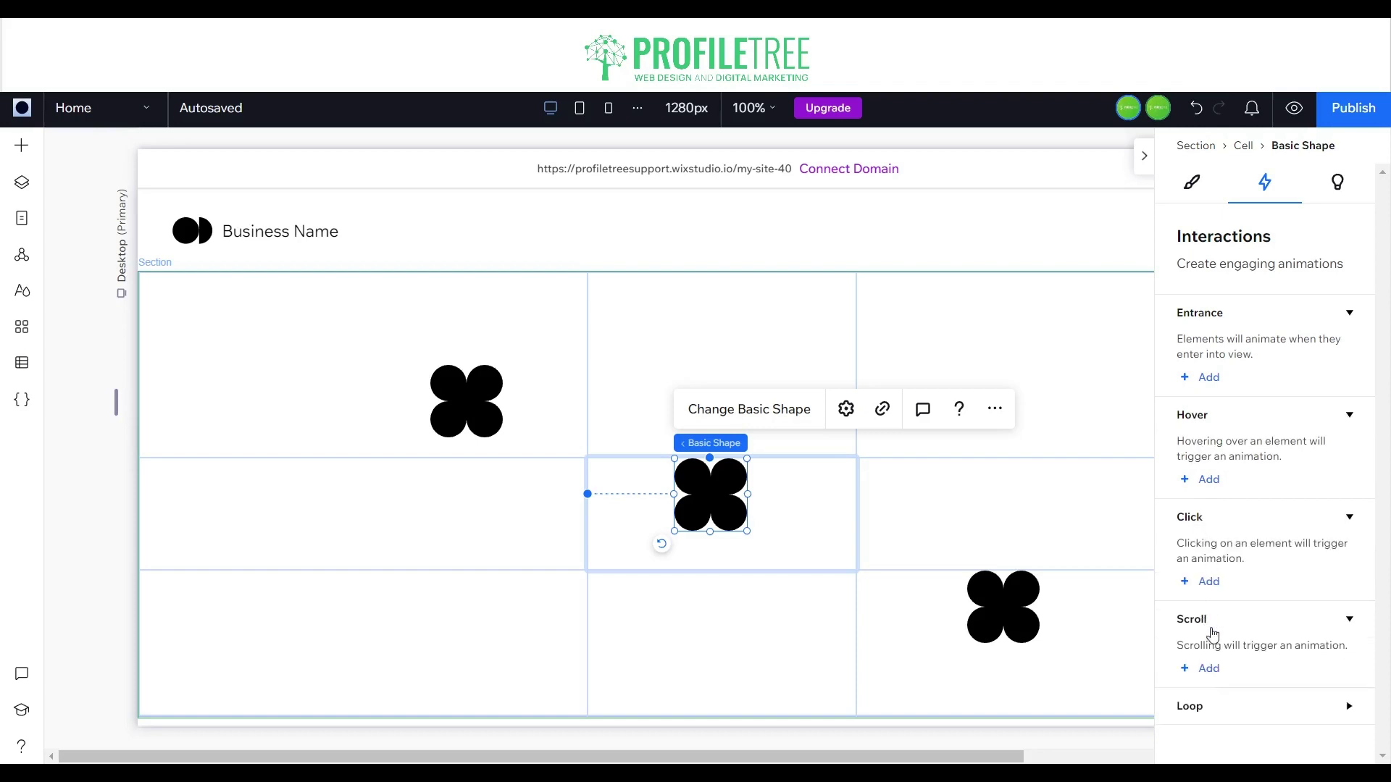
click(1230, 712)
scroll(1213, 478, down, 1)
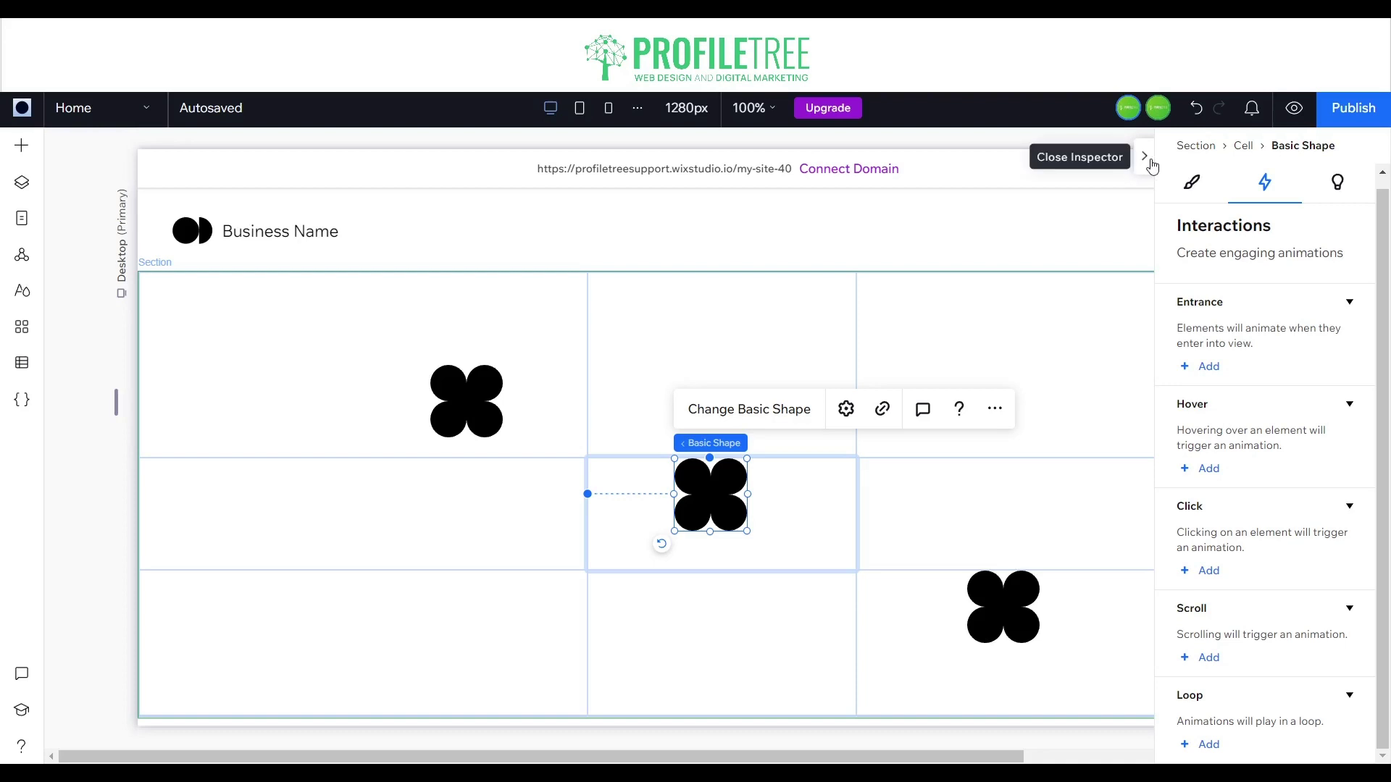
Step: Try the Shrink, Rotate, Skew, Twist and Appear hover animation presets on the middle clover shape, and reset the preset to None
click(1207, 468)
click(1341, 500)
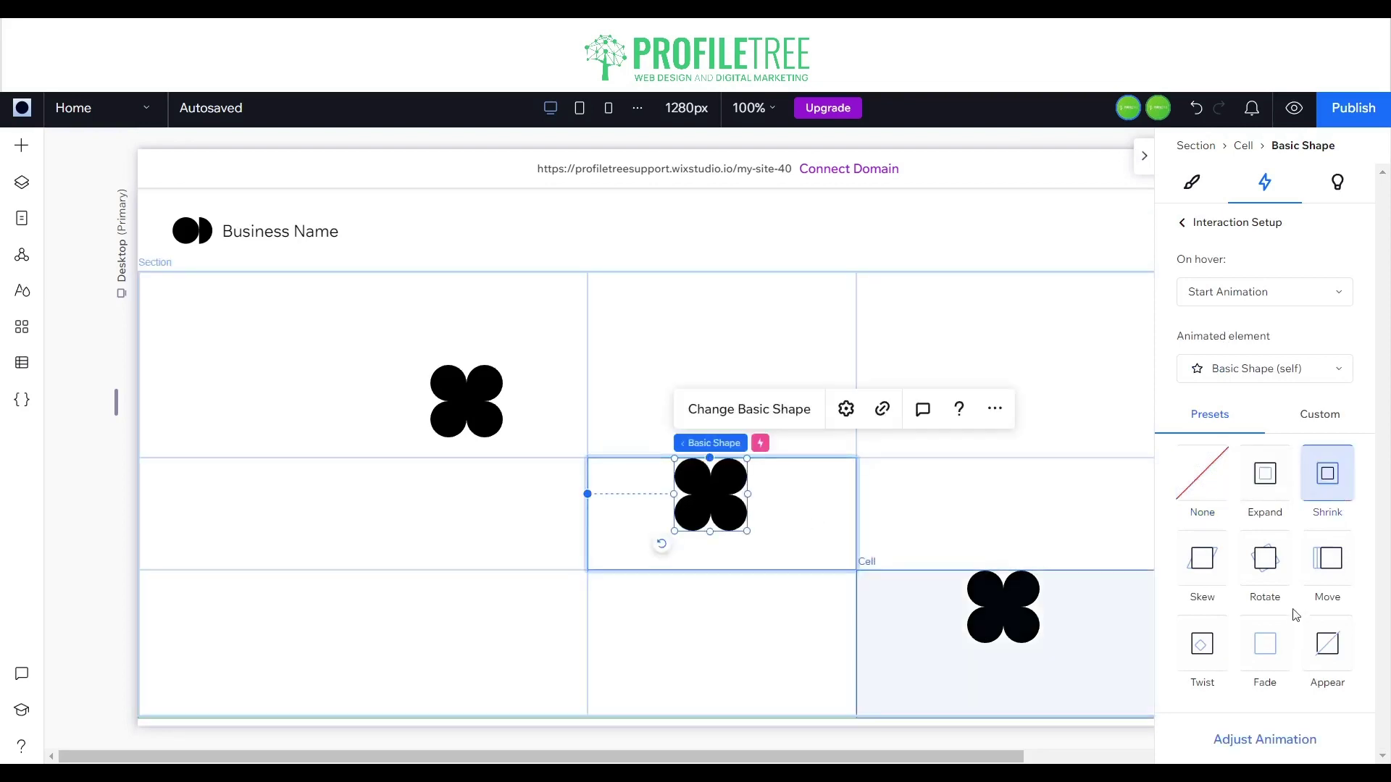
click(1263, 567)
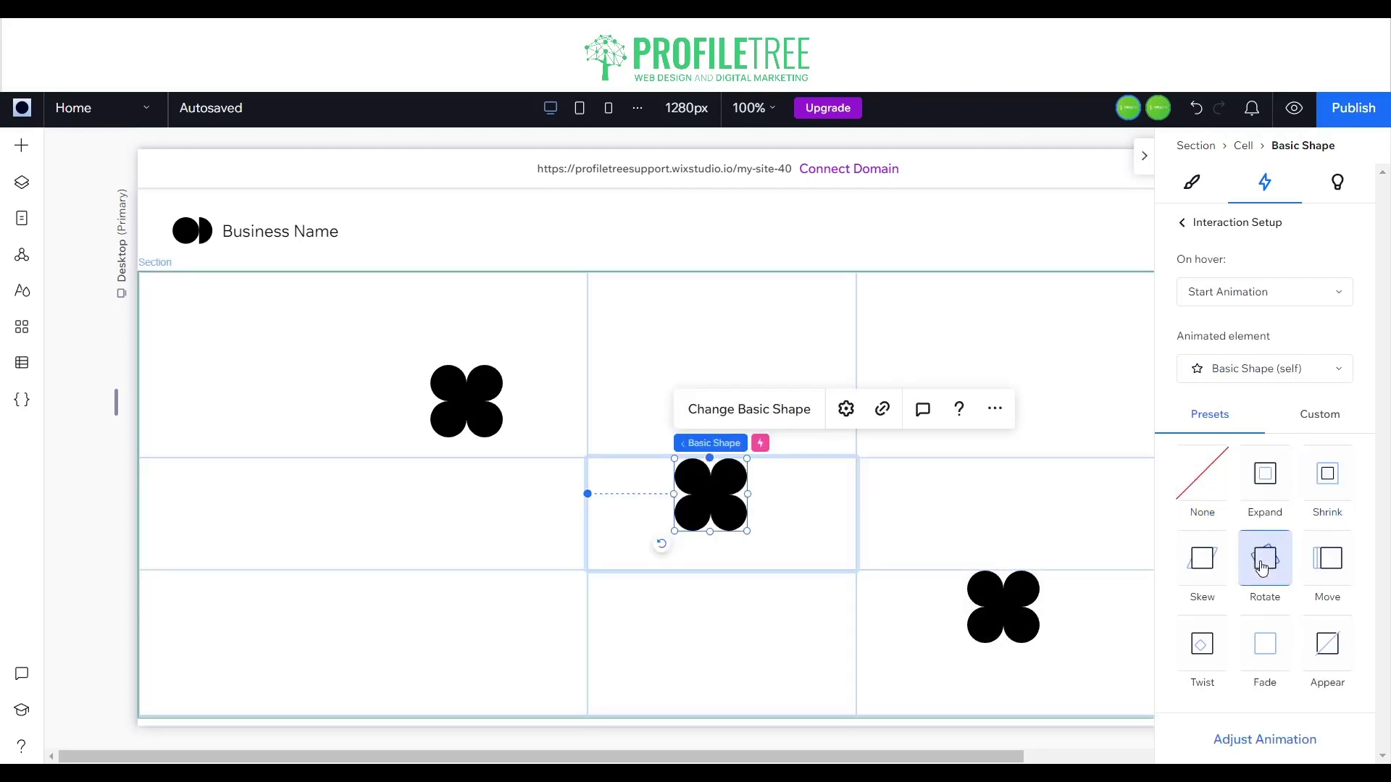
click(1203, 575)
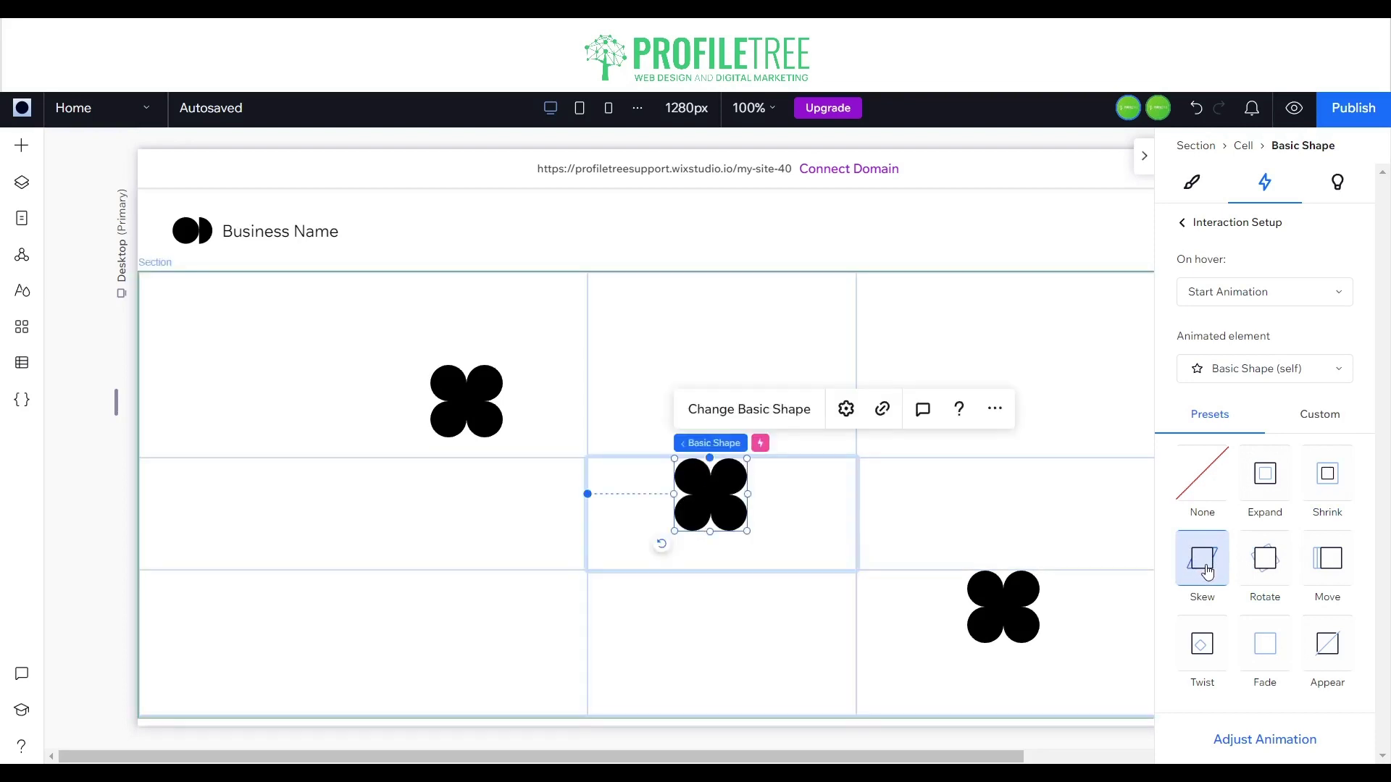
click(1208, 656)
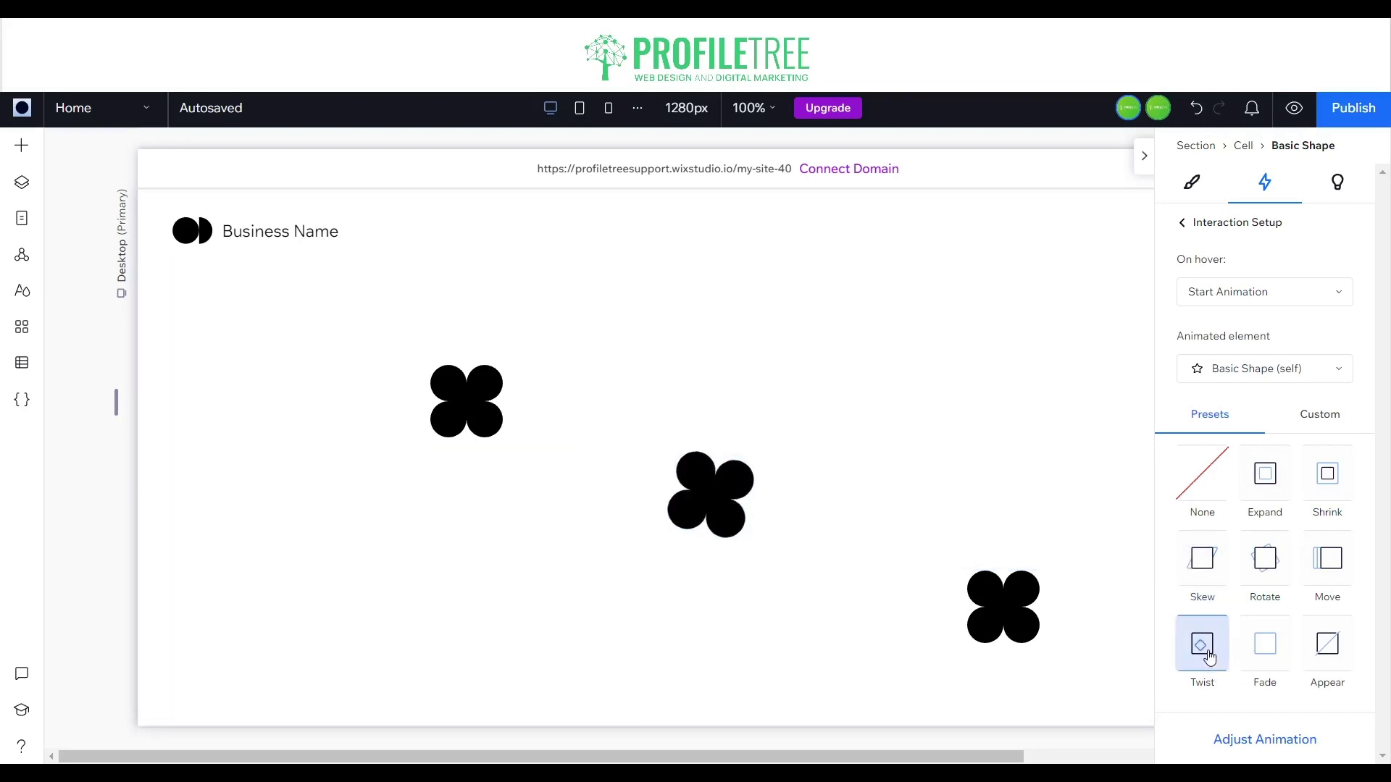
click(1325, 663)
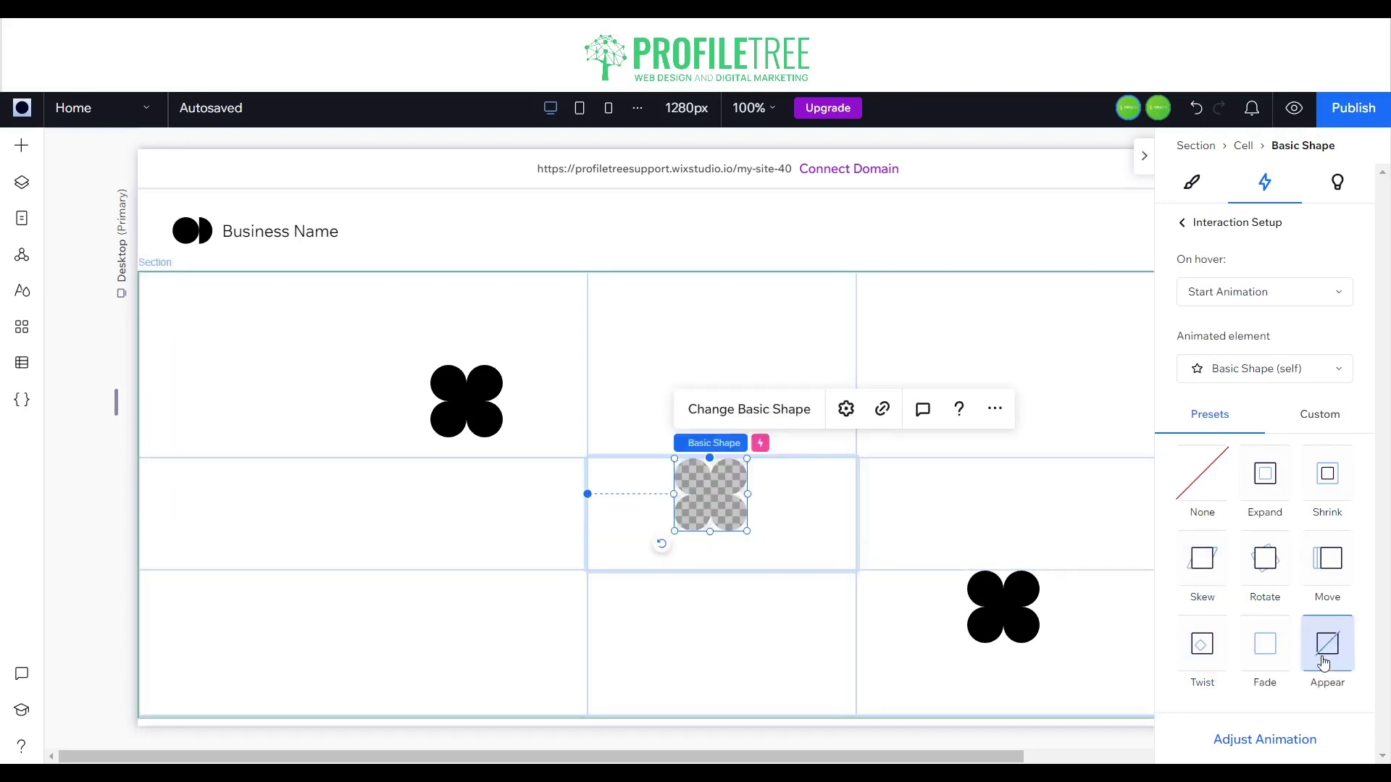
click(1225, 497)
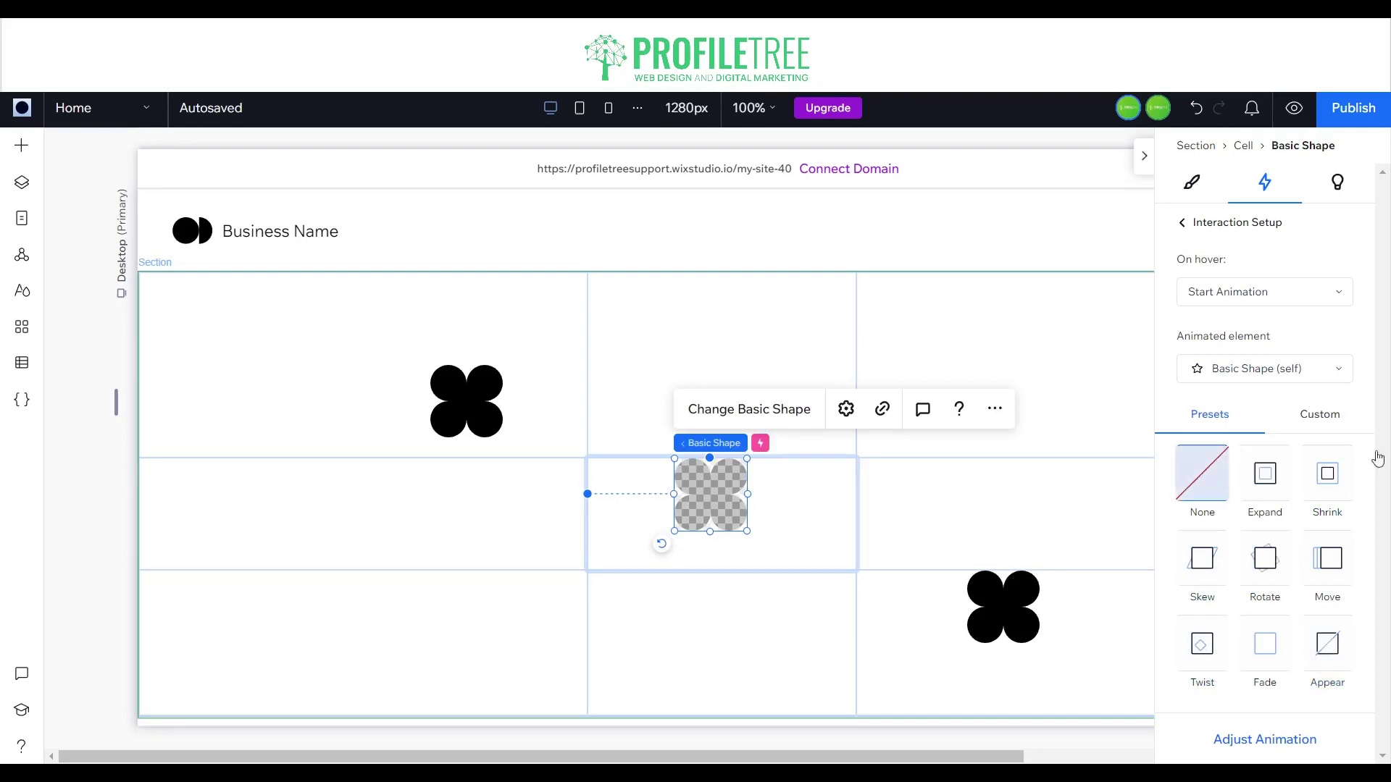
Step: Examine the custom hover animation and animated element options for the middle clover, keep Basic Shape (self) as the animated element, and close the inspector
click(1335, 423)
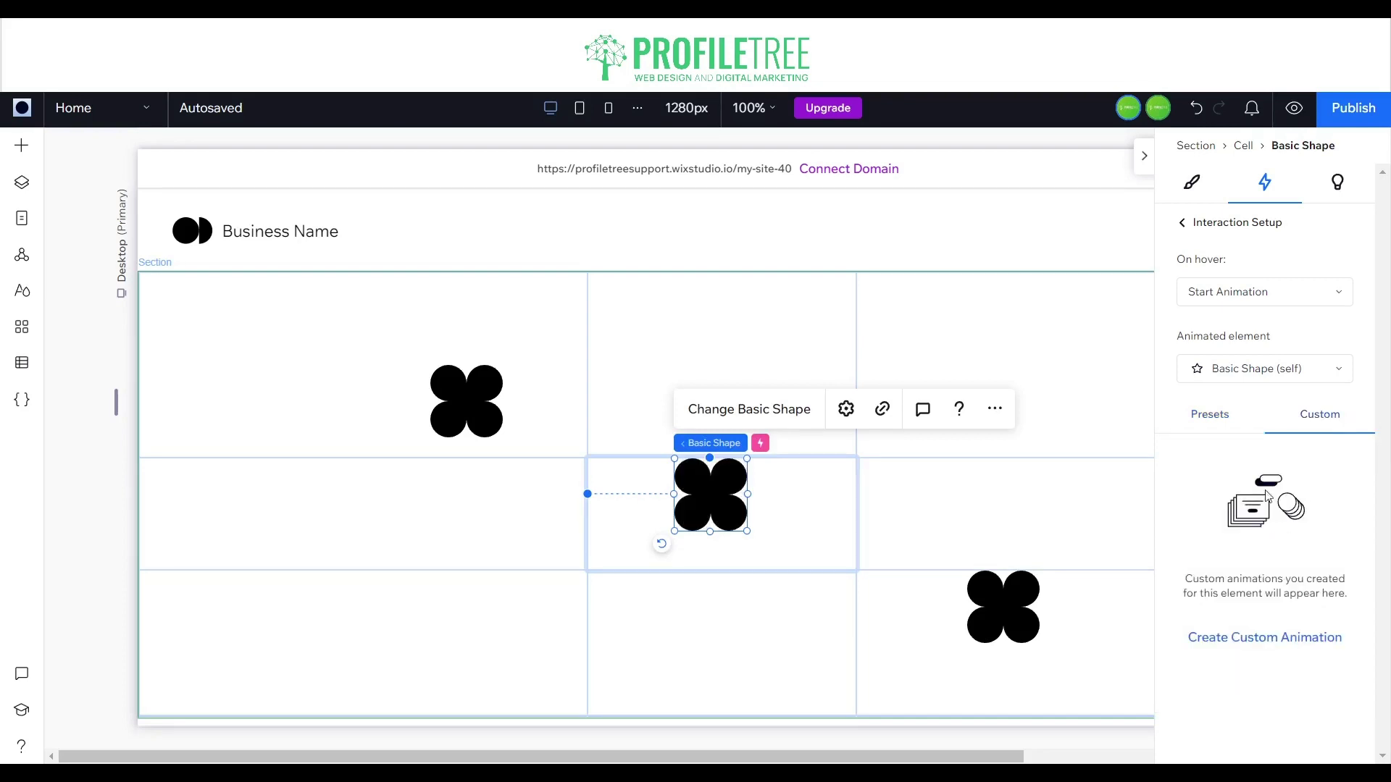
click(1262, 368)
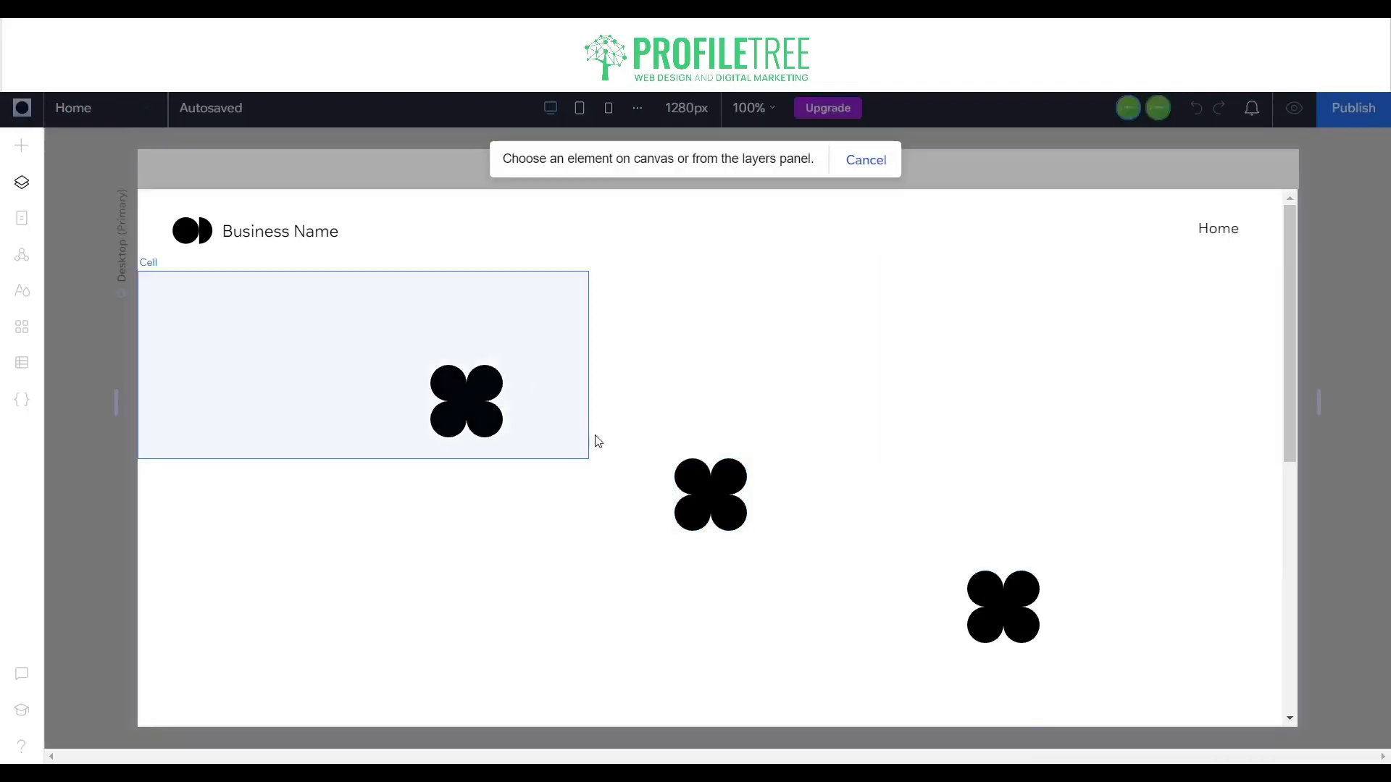
click(742, 457)
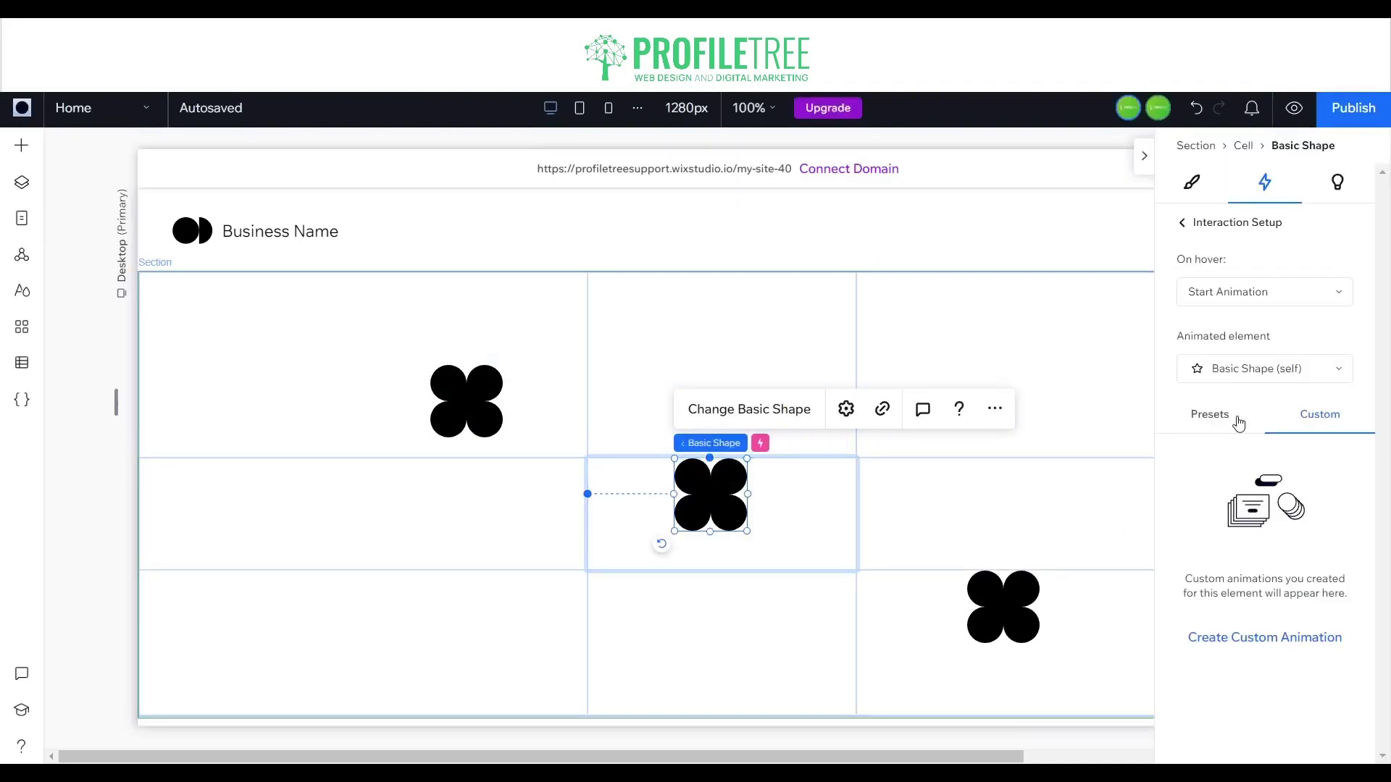
click(1262, 371)
click(1264, 353)
click(1144, 157)
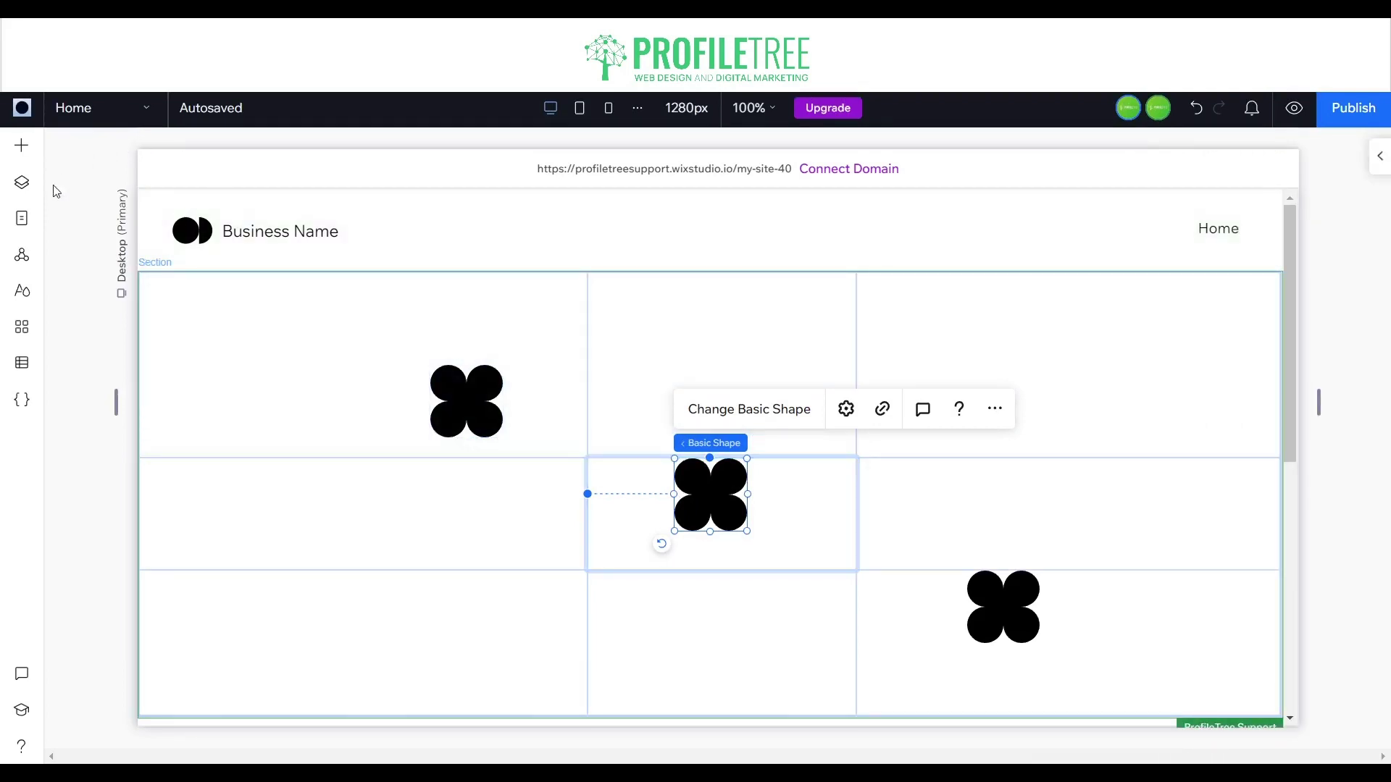
Step: Undo the last change to the blank section below the clovers and place the accordion with About, Services and Contact us items in it
scroll(645, 551, down, 6)
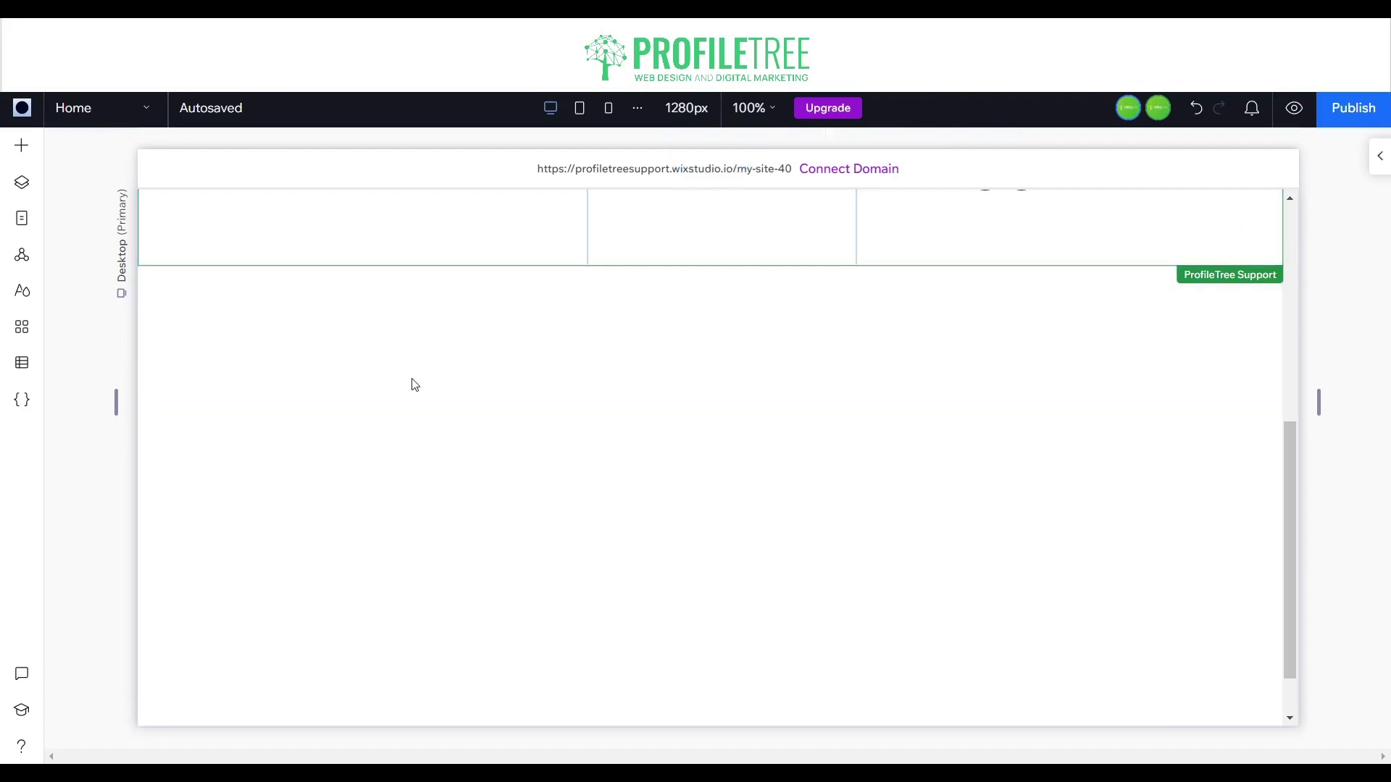
click(410, 385)
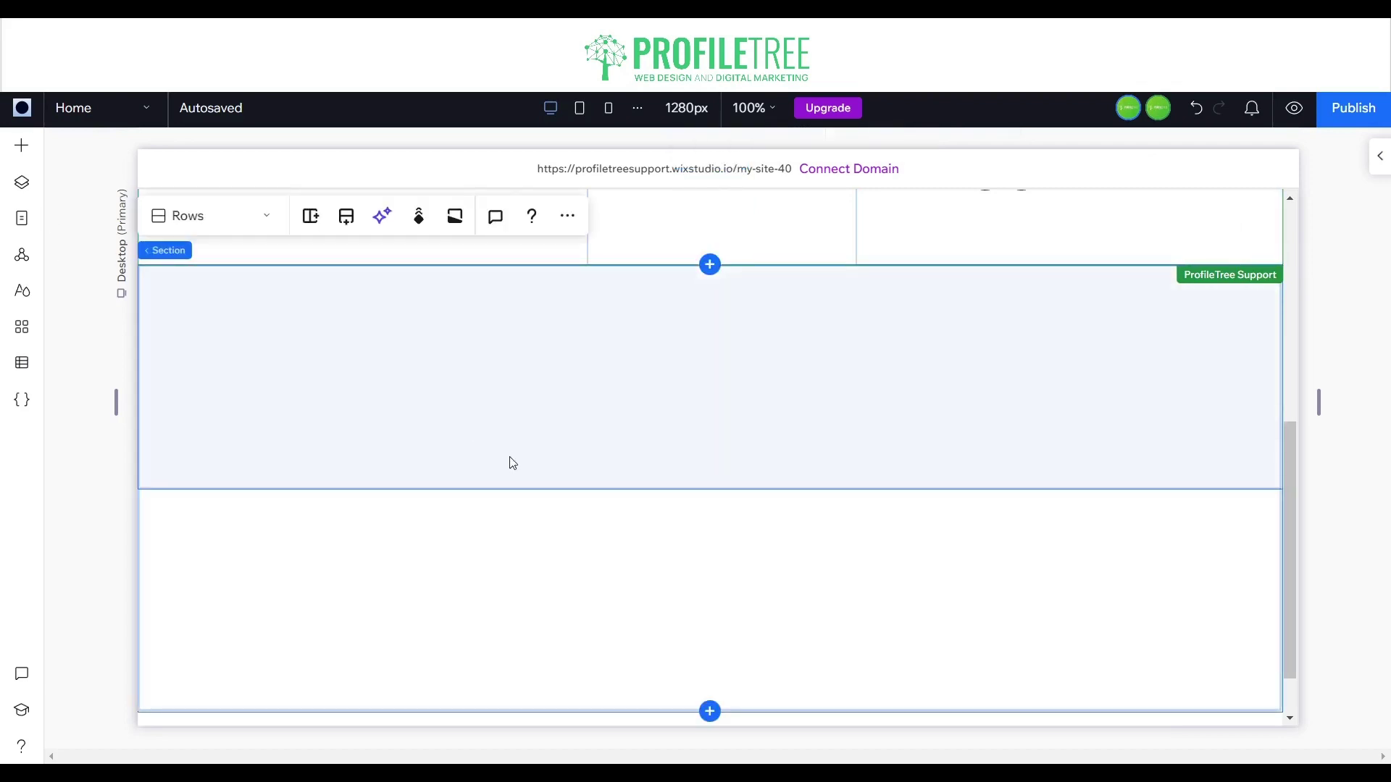
key(ctrl+z)
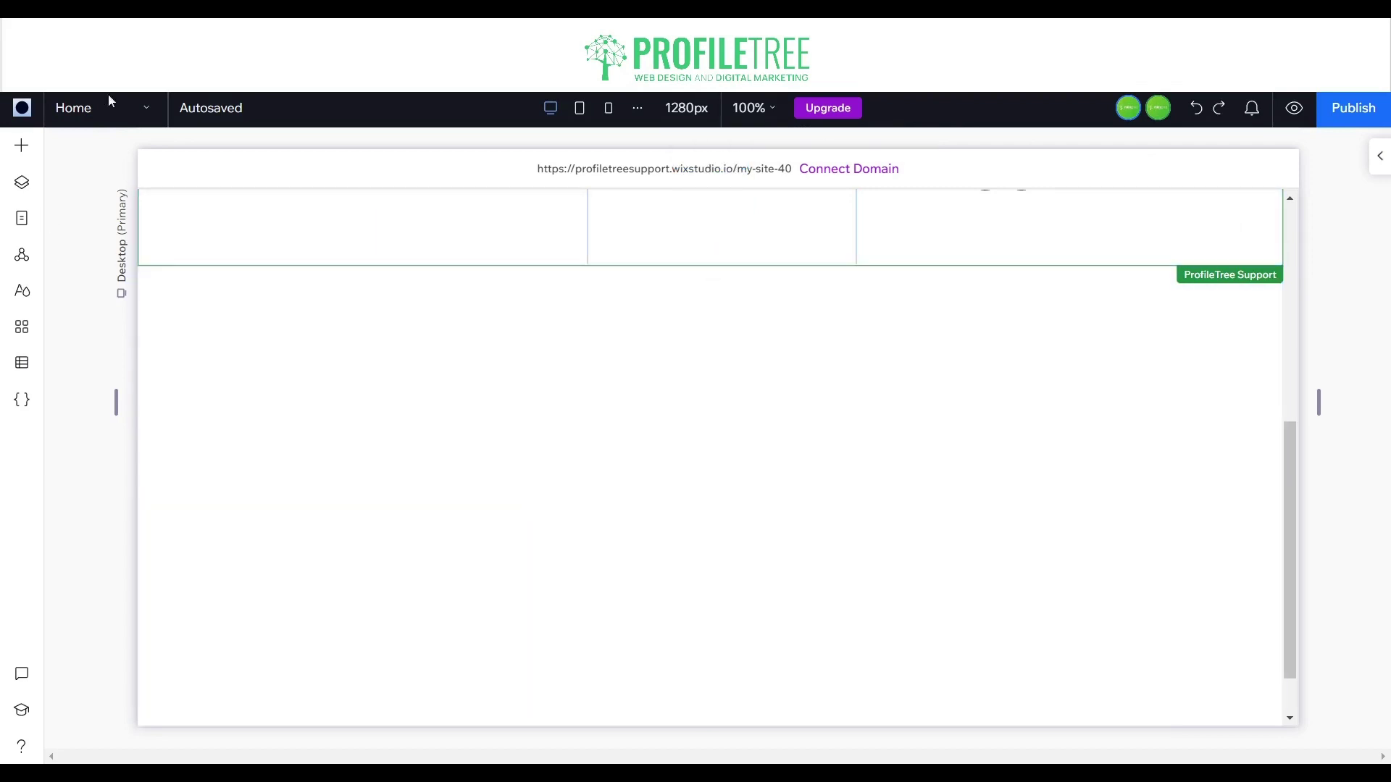
click(21, 146)
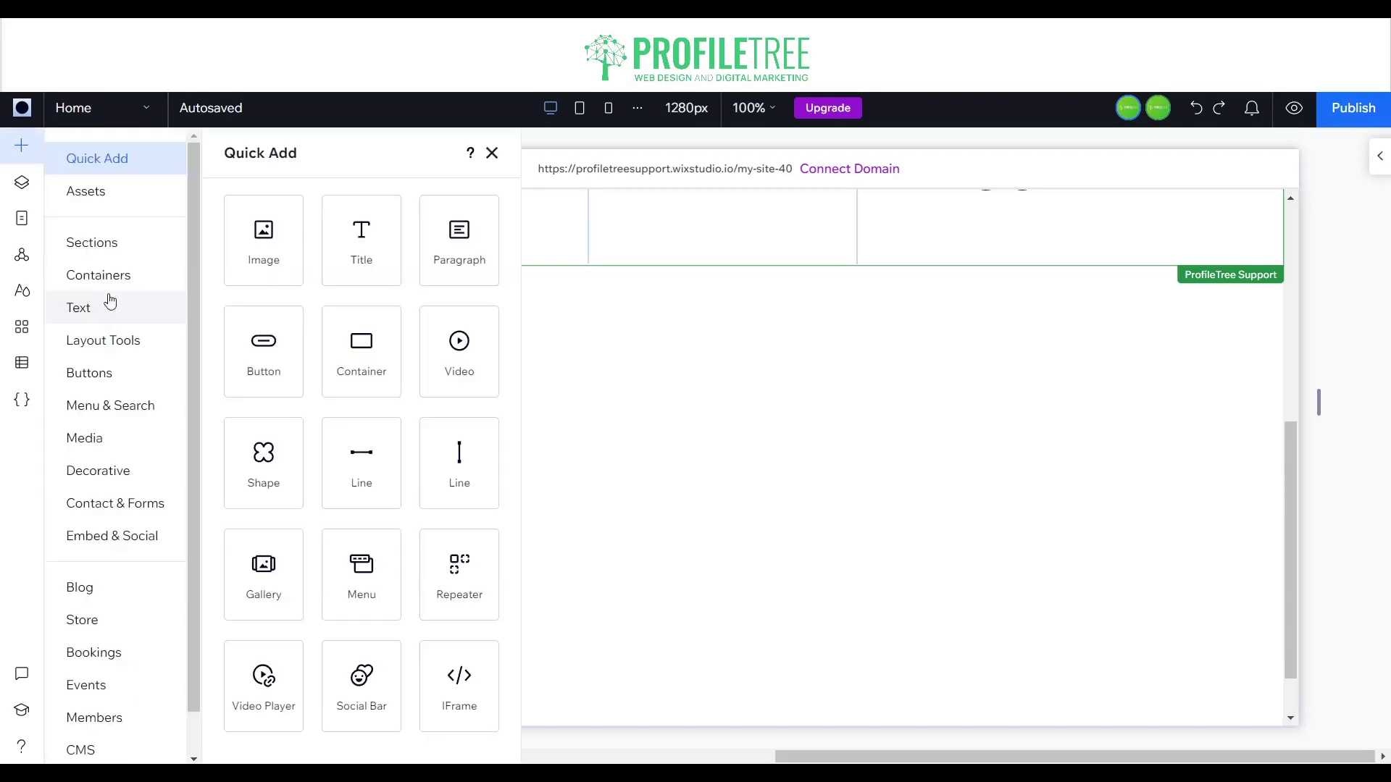
click(127, 350)
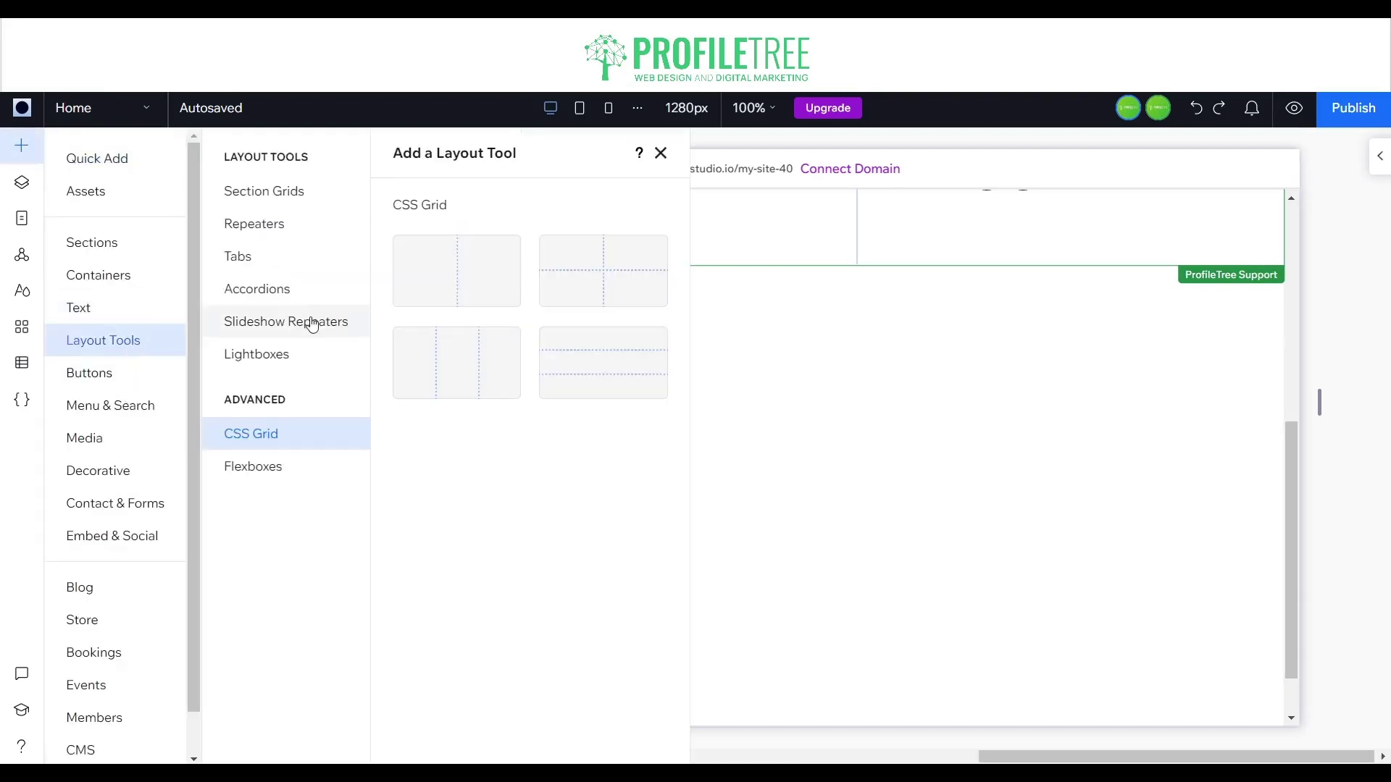
click(284, 292)
drag(434, 404, 723, 450)
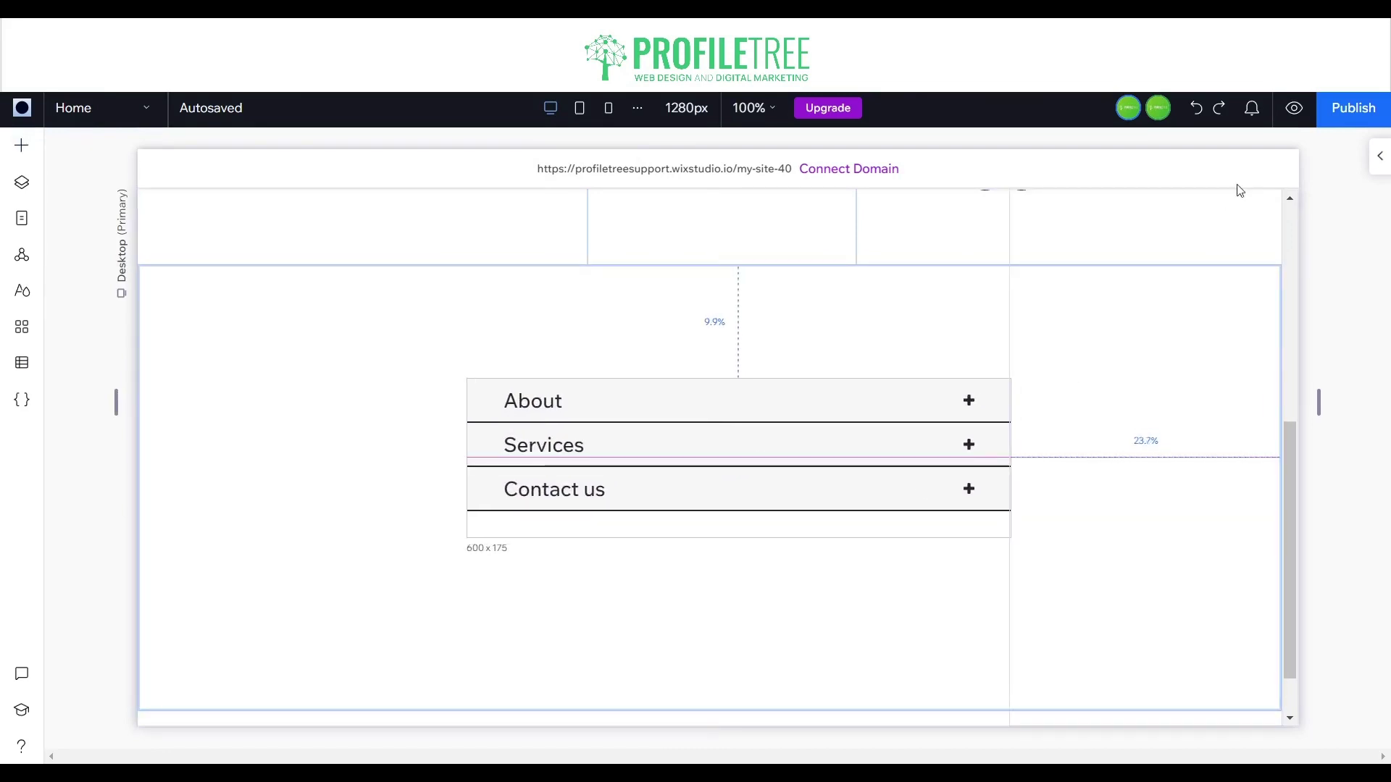
Step: Preview the page and test expanding and collapsing the About, Services and Contact us accordion items
key(ctrl+shift+p)
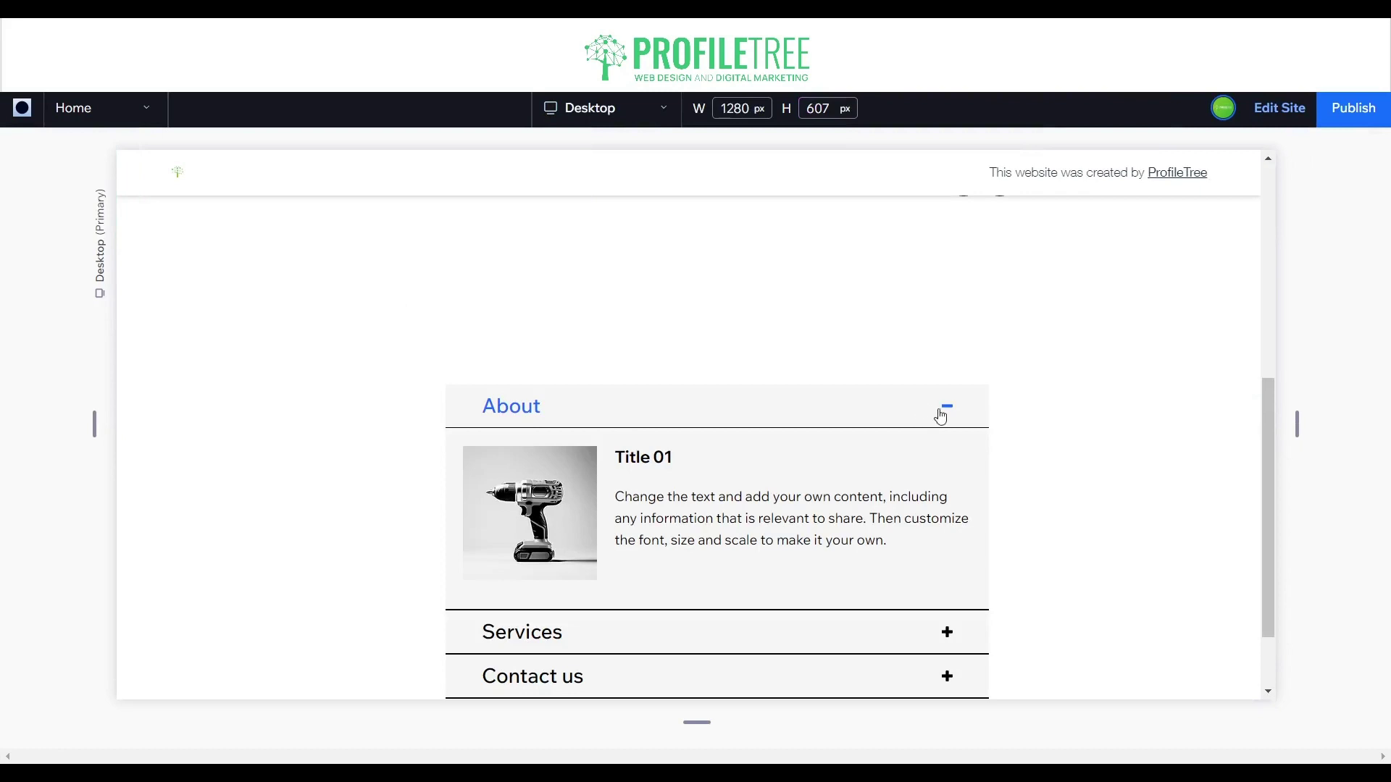
click(955, 410)
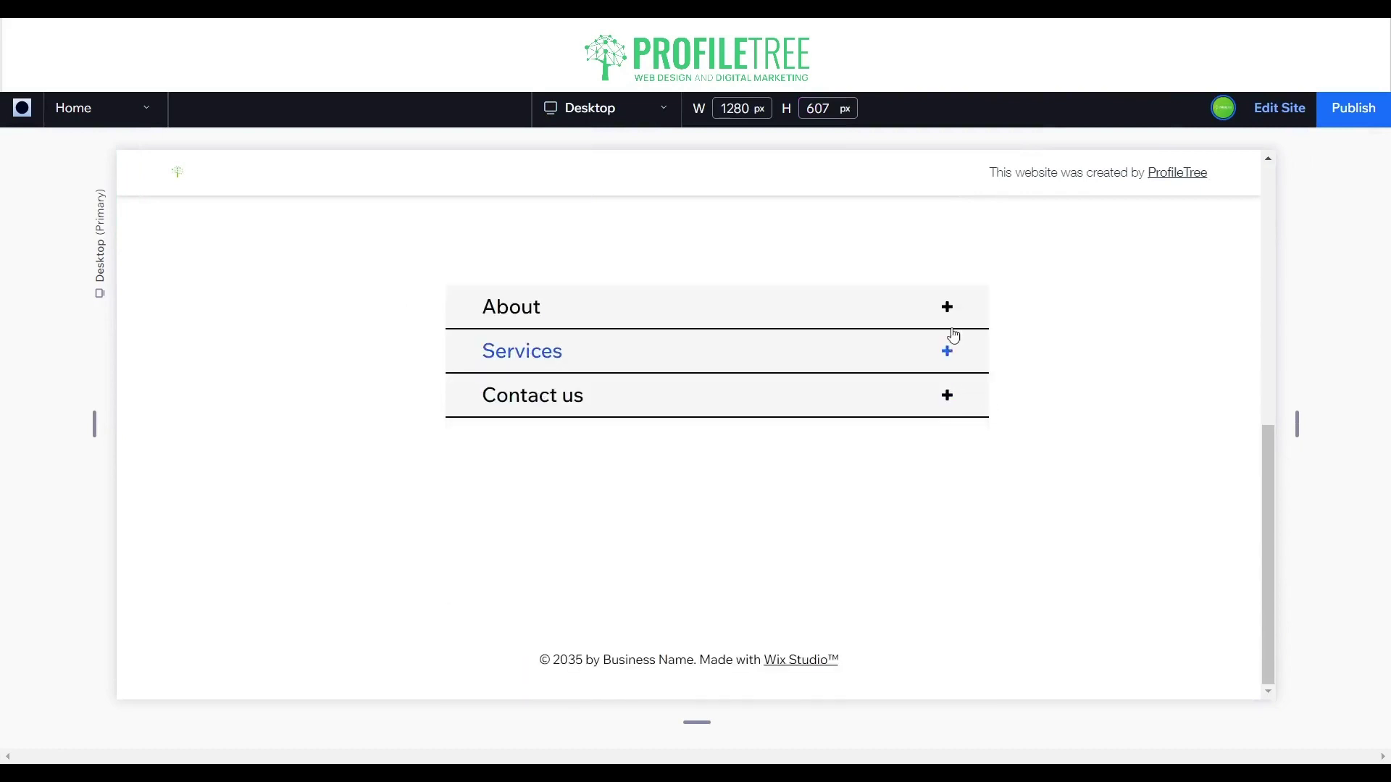
click(947, 308)
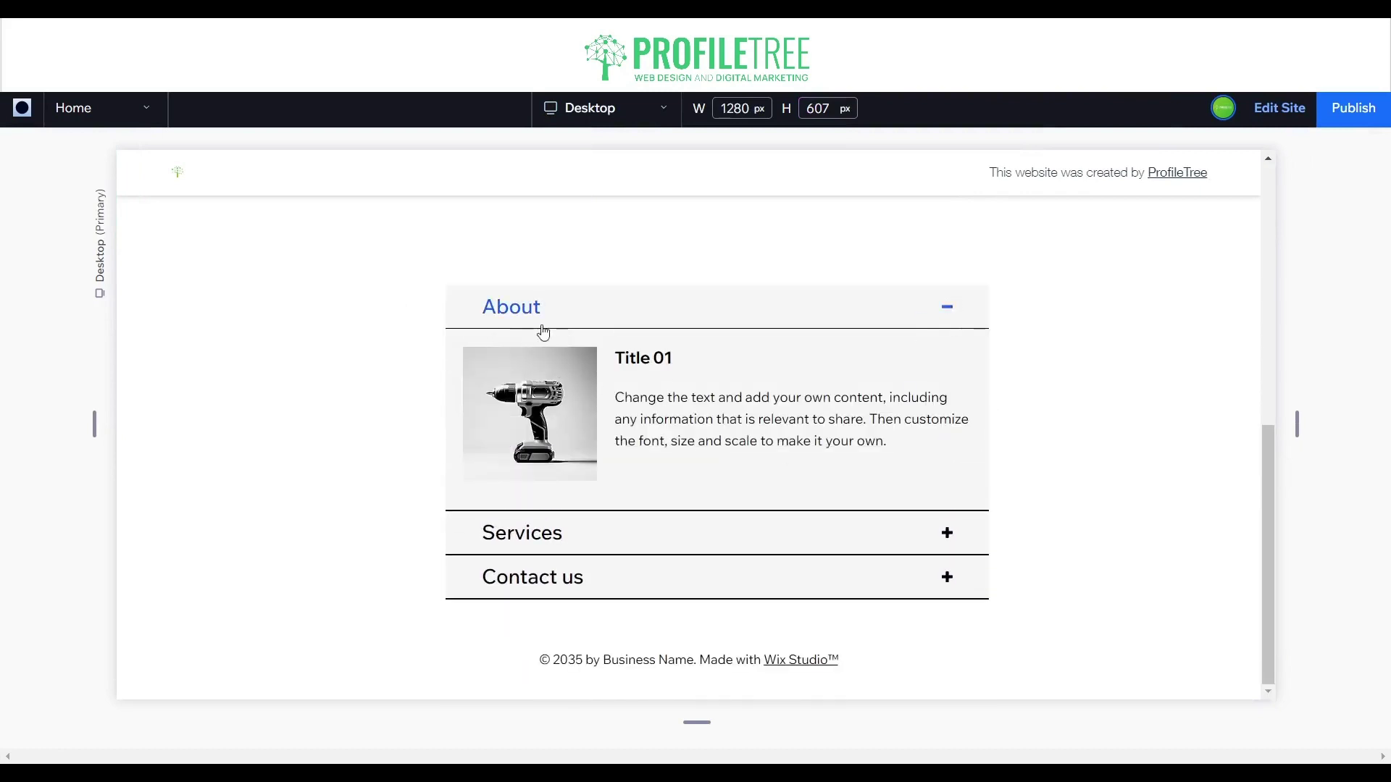
click(941, 313)
click(939, 352)
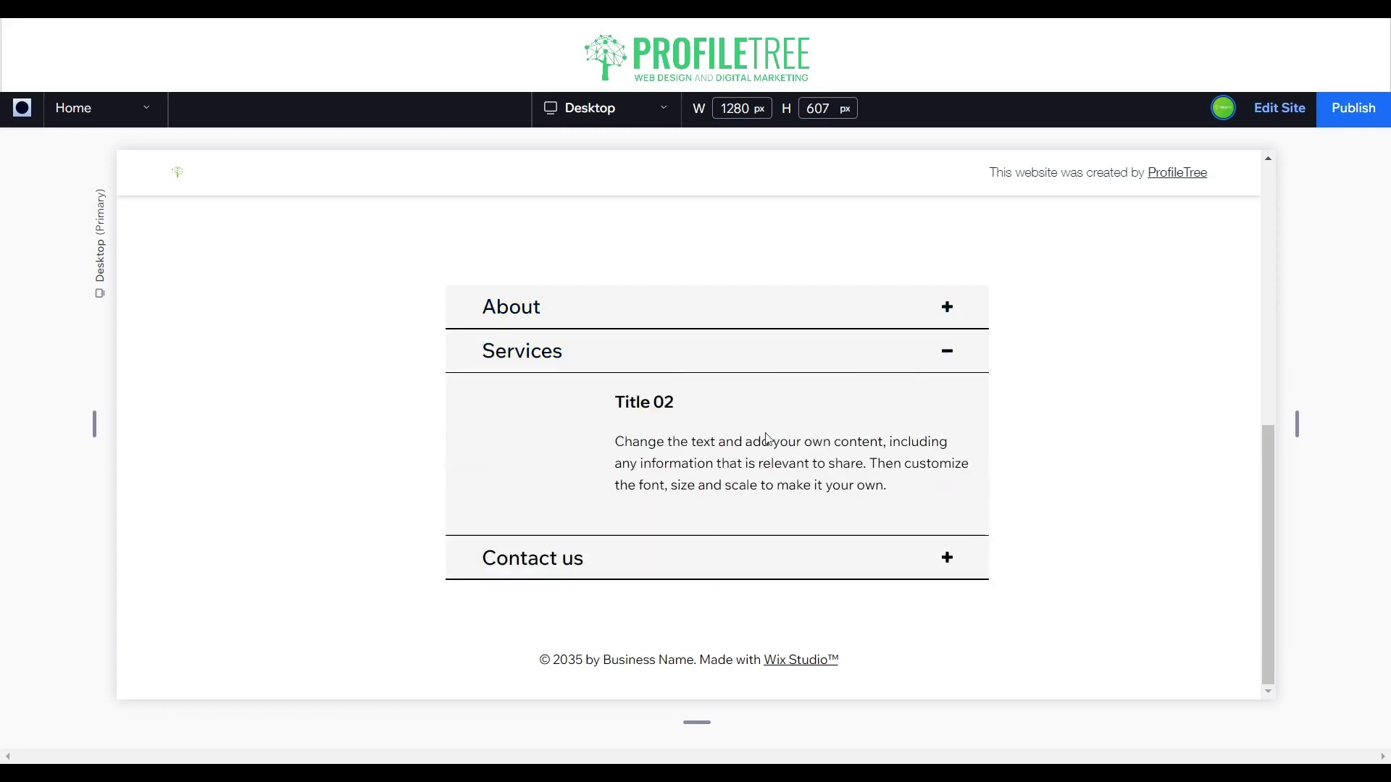
click(887, 367)
click(871, 404)
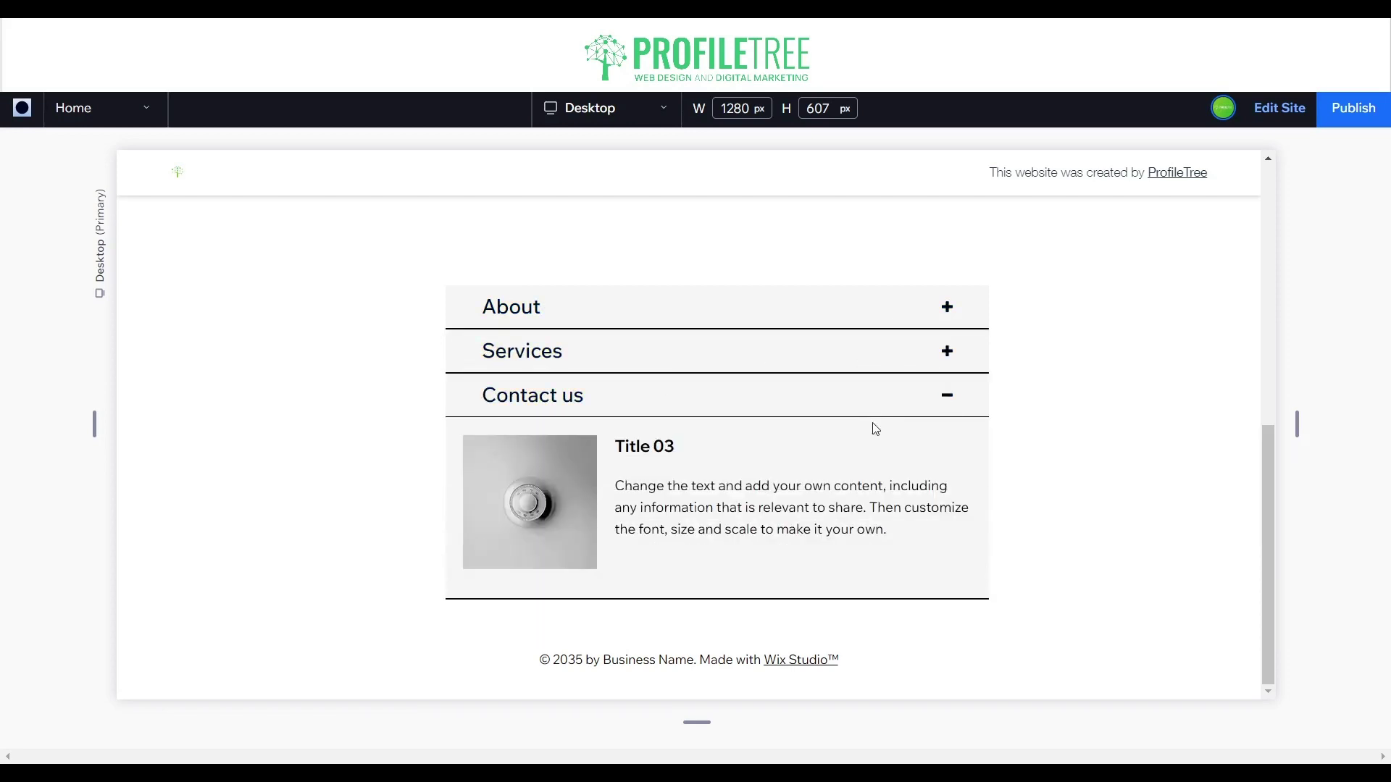
click(877, 406)
Step: Return to editing the site and stretch the accordion to the full width of its section
click(1287, 122)
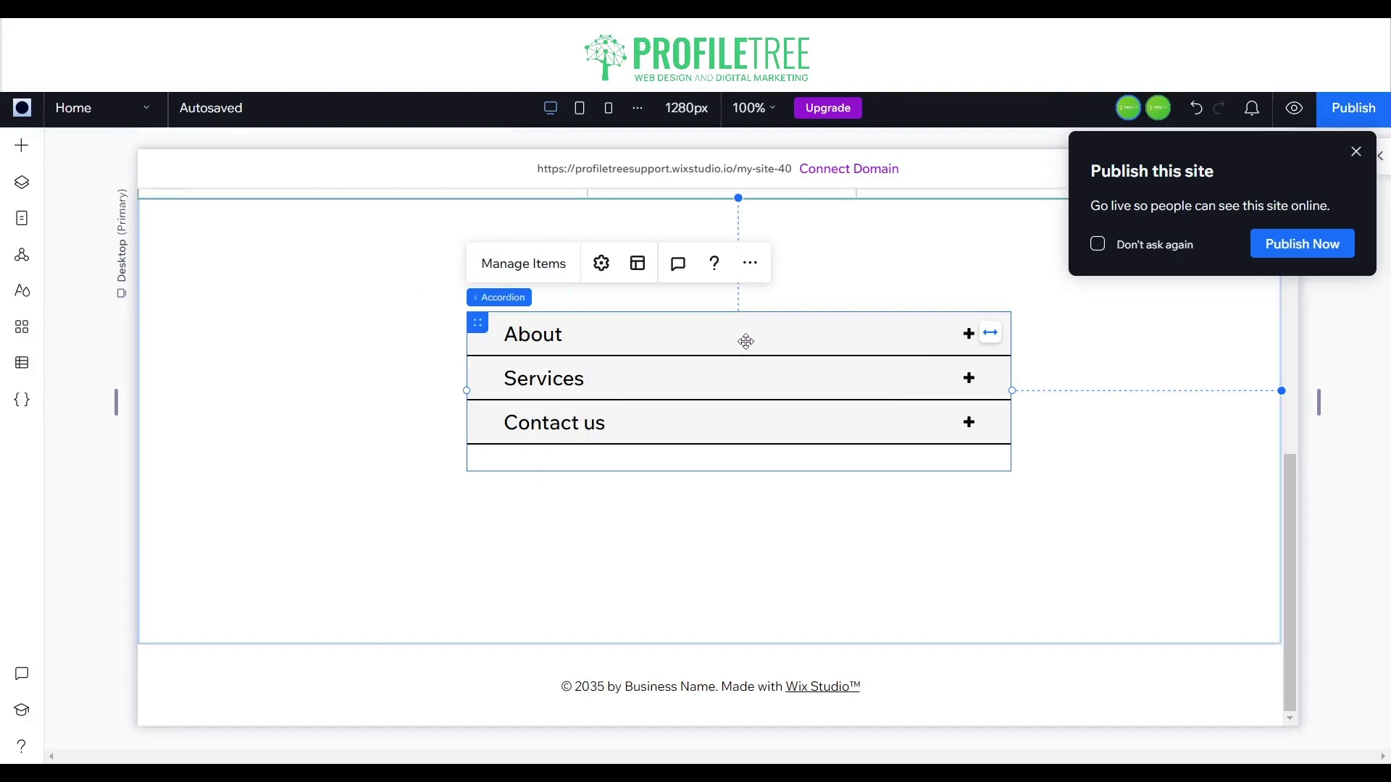
click(992, 332)
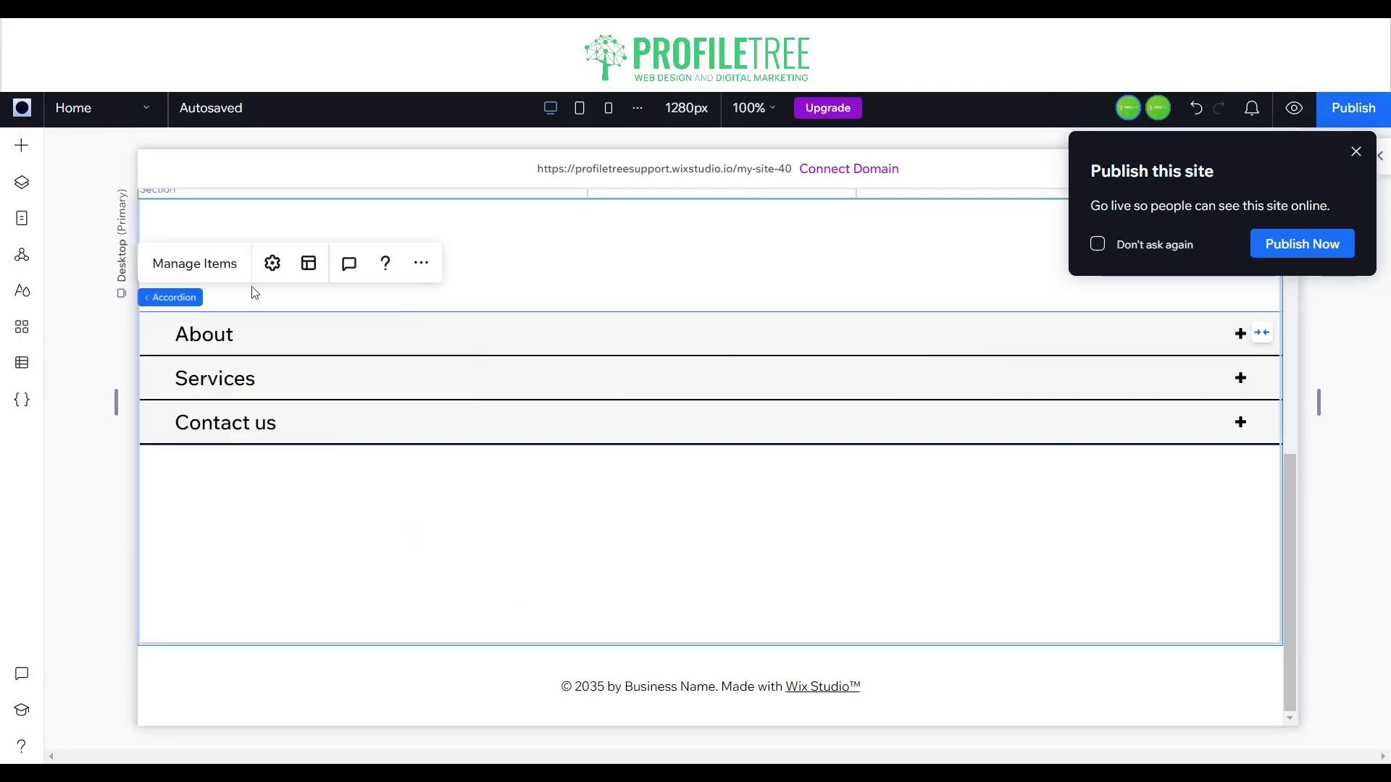
Step: Browse the layout tools that can be added to the page, including accordions, slideshow repeaters, lightboxes and tabs
click(17, 155)
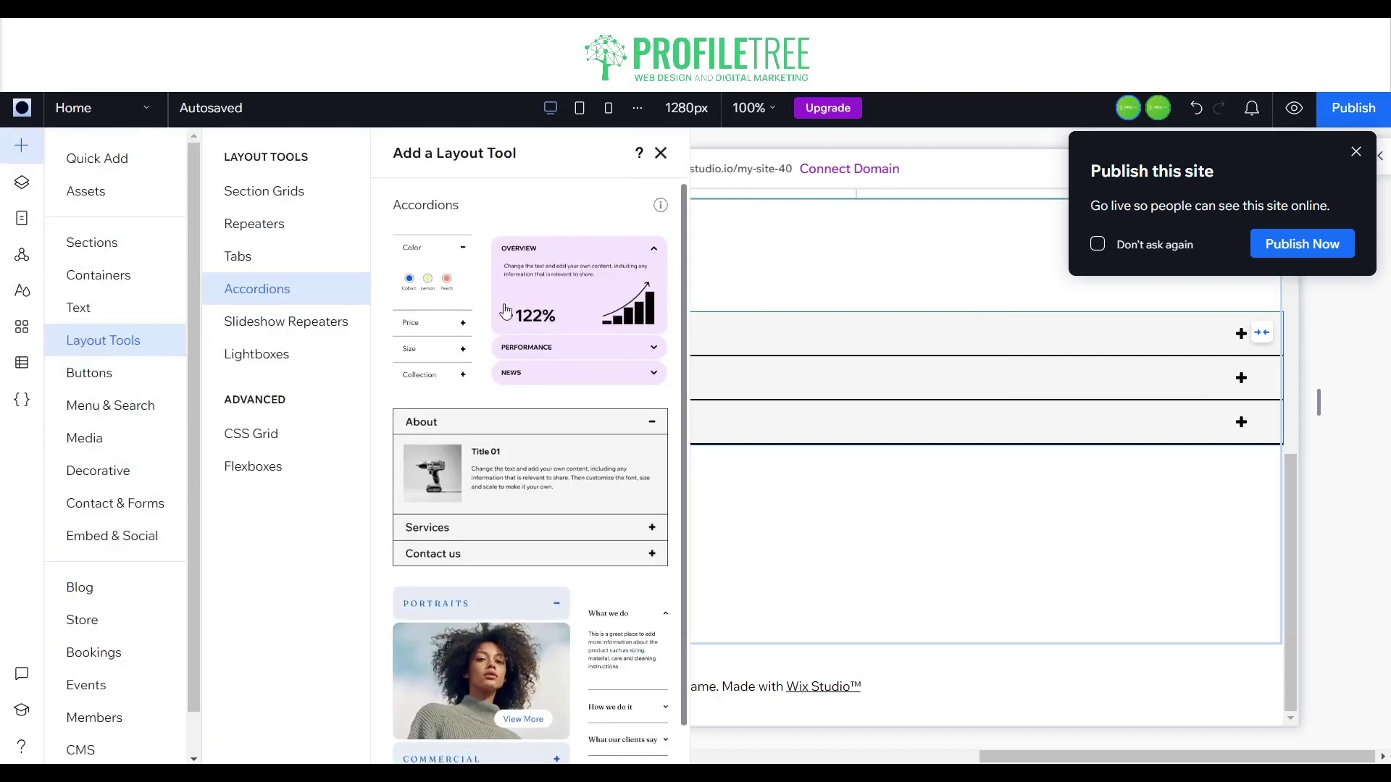
click(124, 372)
click(161, 348)
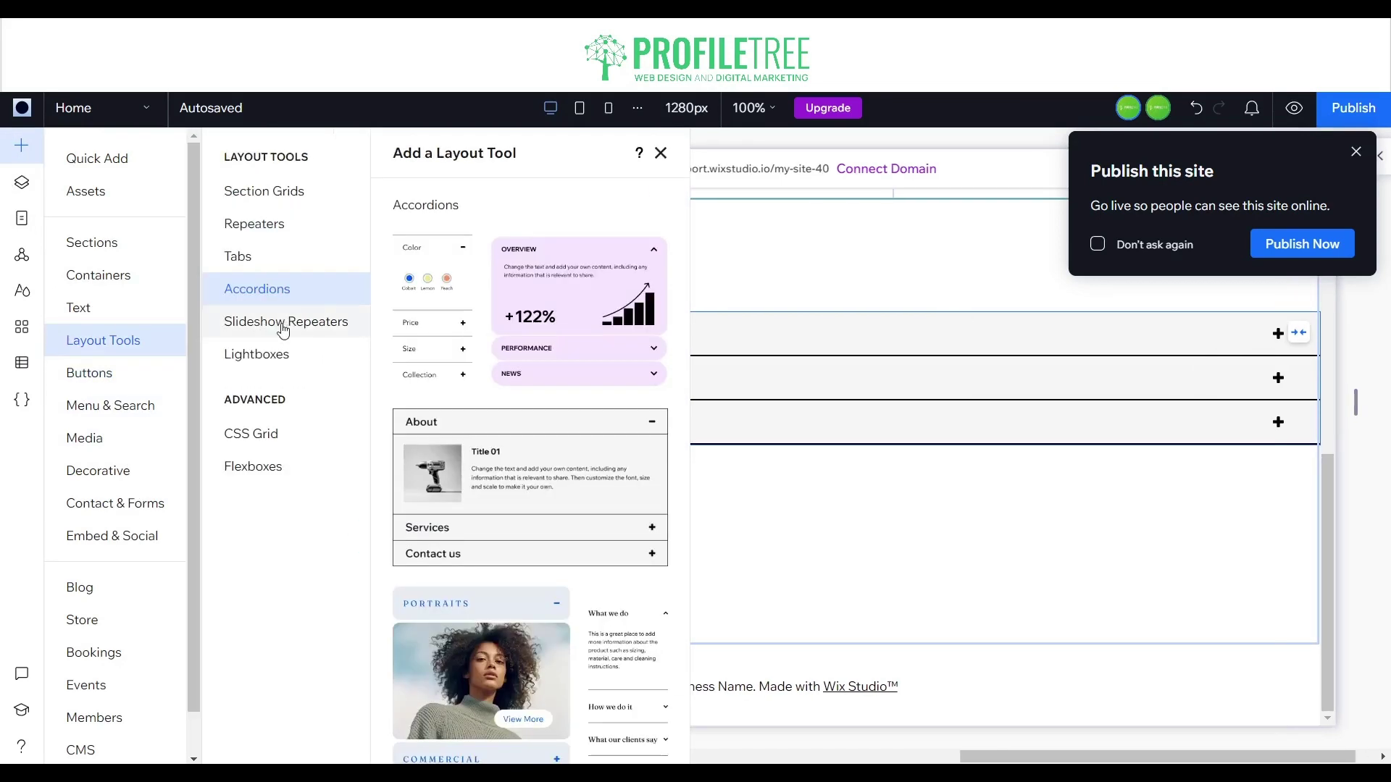
click(279, 322)
click(261, 354)
click(293, 297)
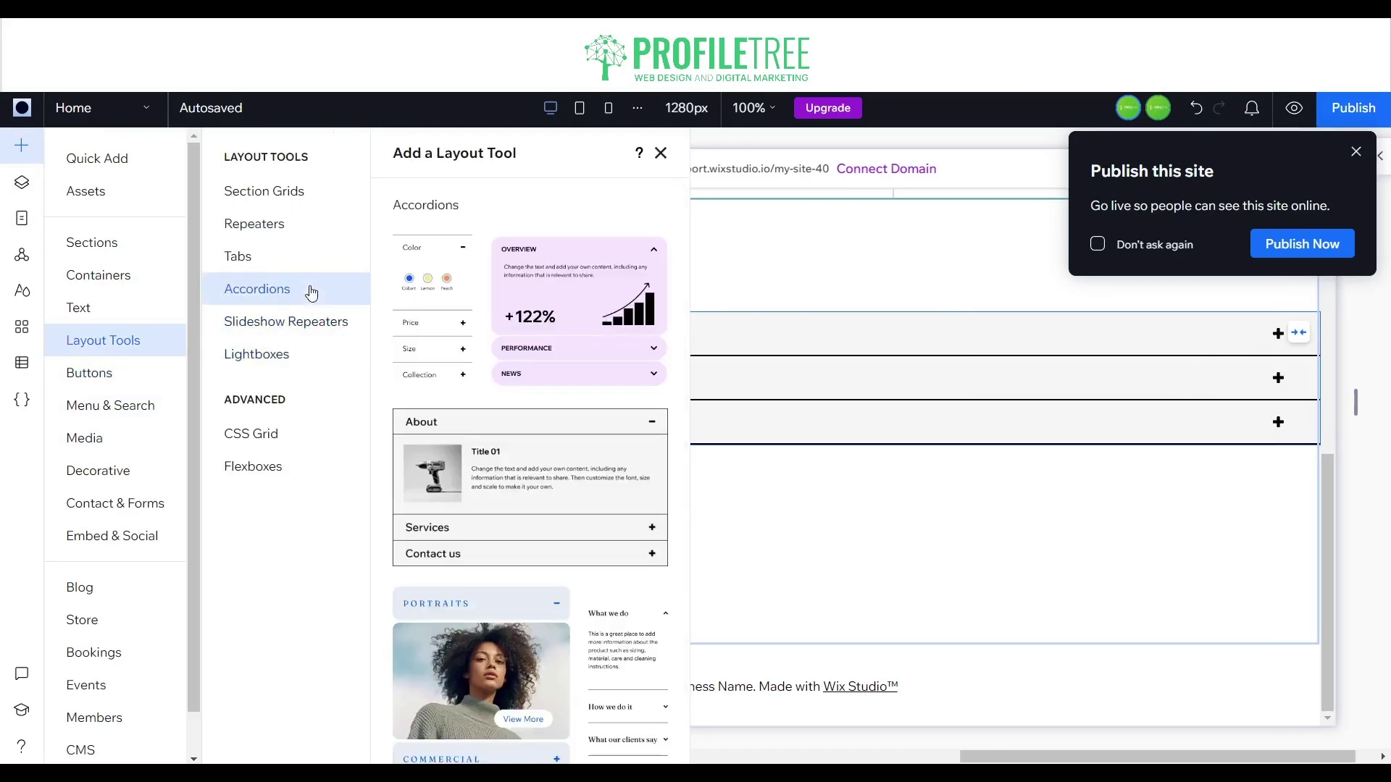
click(280, 259)
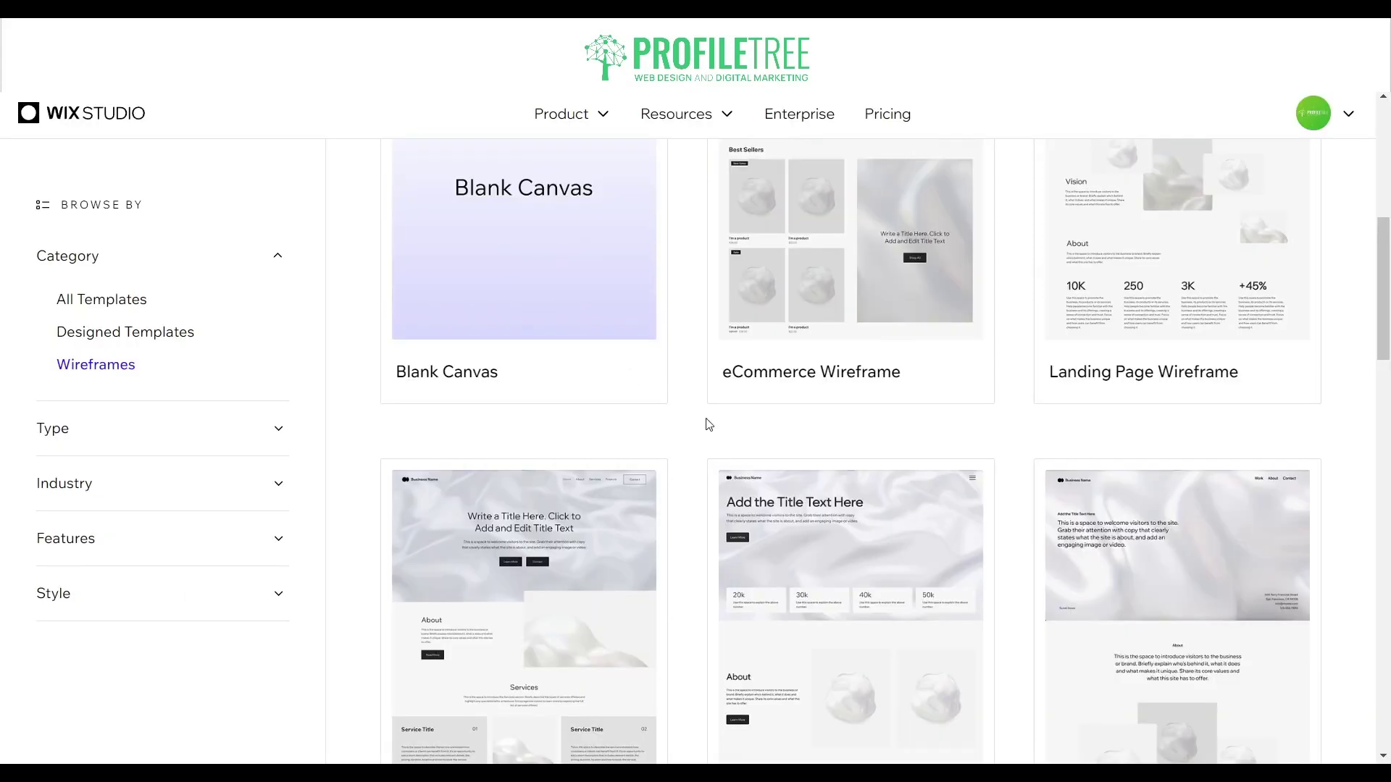
Step: Go back to the responsive template gallery, filter it to Designed Templates, and browse the designs down to Gaming Startup
scroll(350, 323, up, 6)
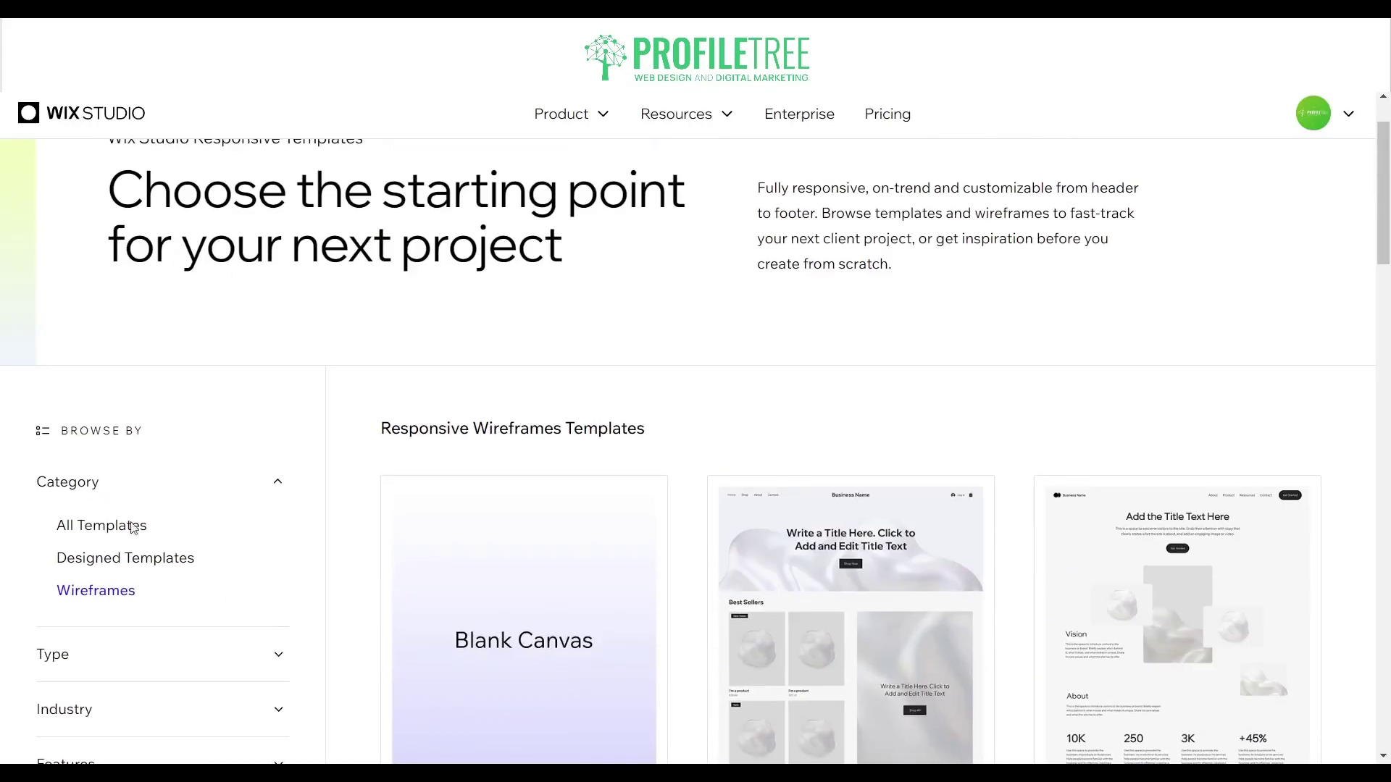
click(125, 560)
scroll(637, 527, down, 20)
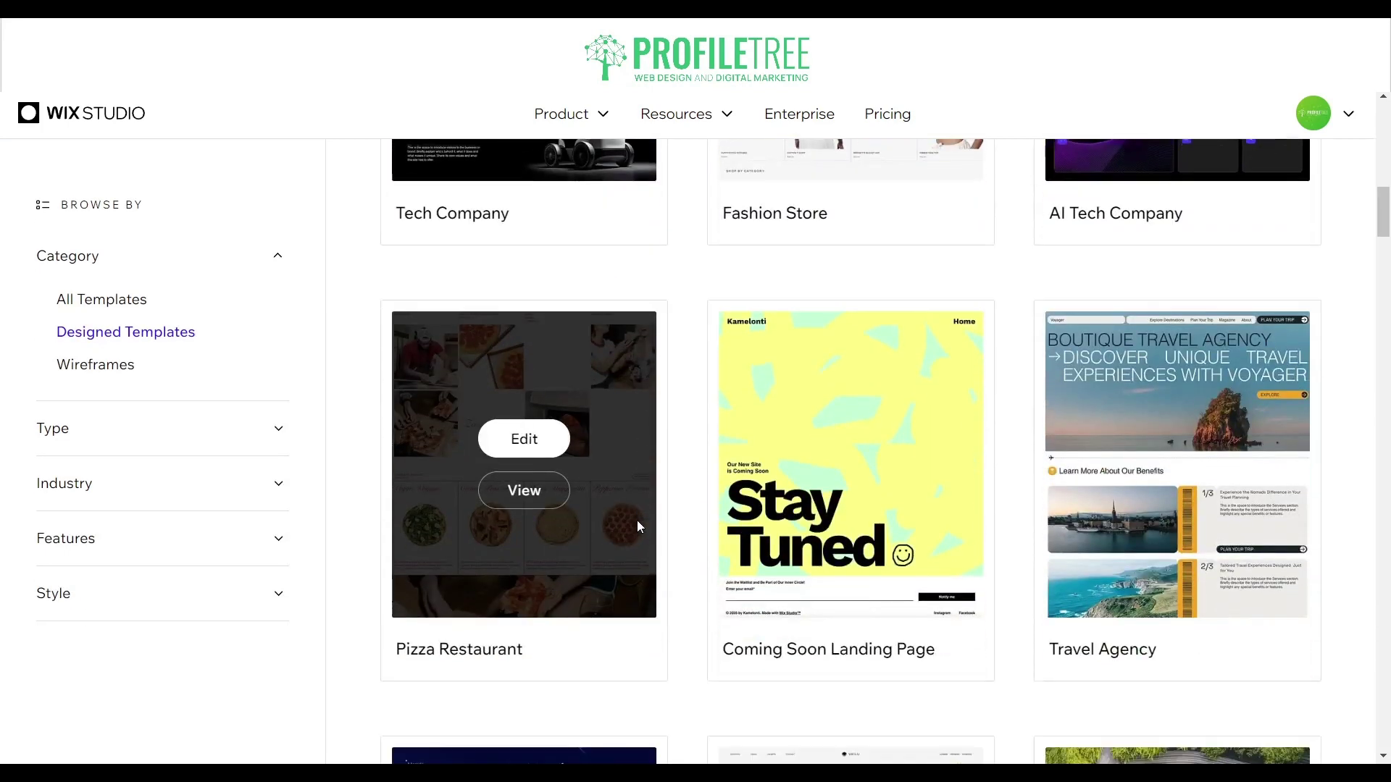
scroll(645, 511, down, 20)
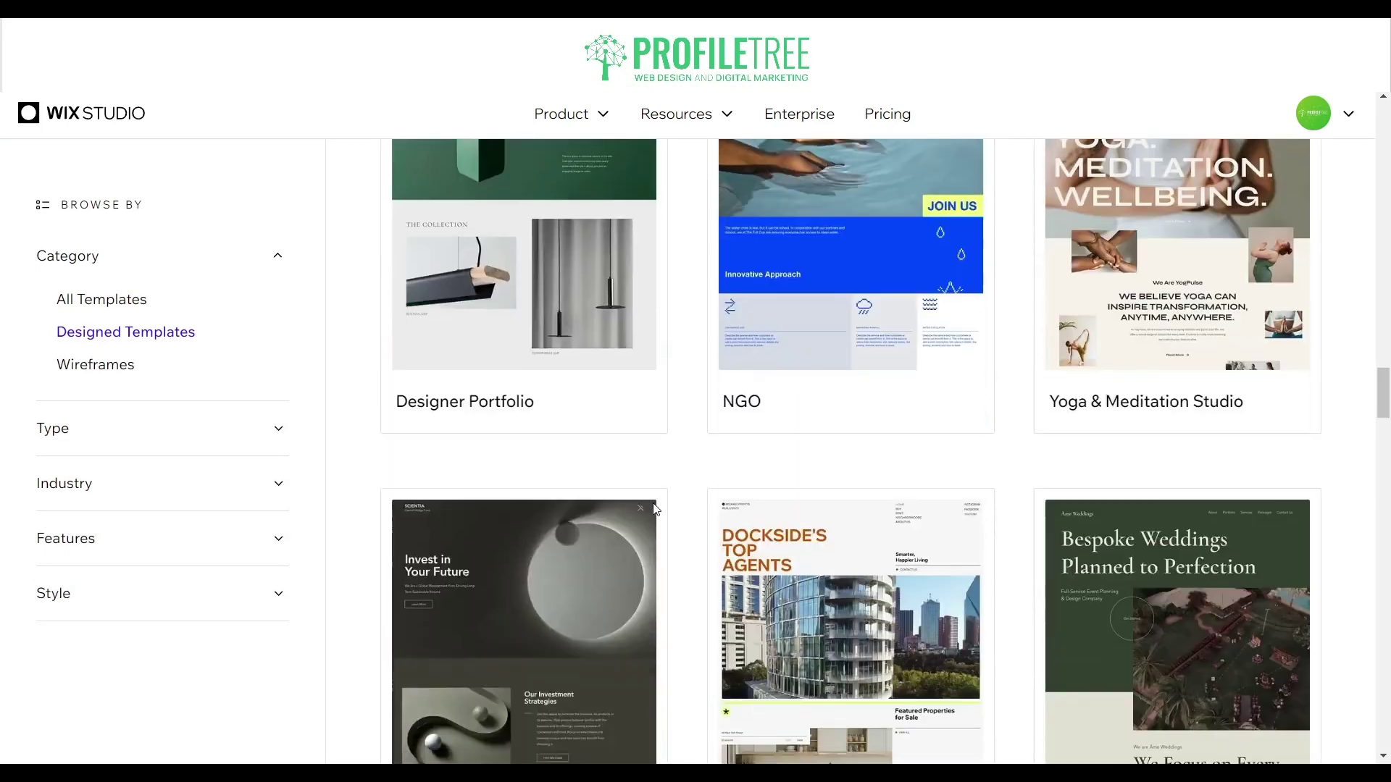
scroll(658, 511, down, 20)
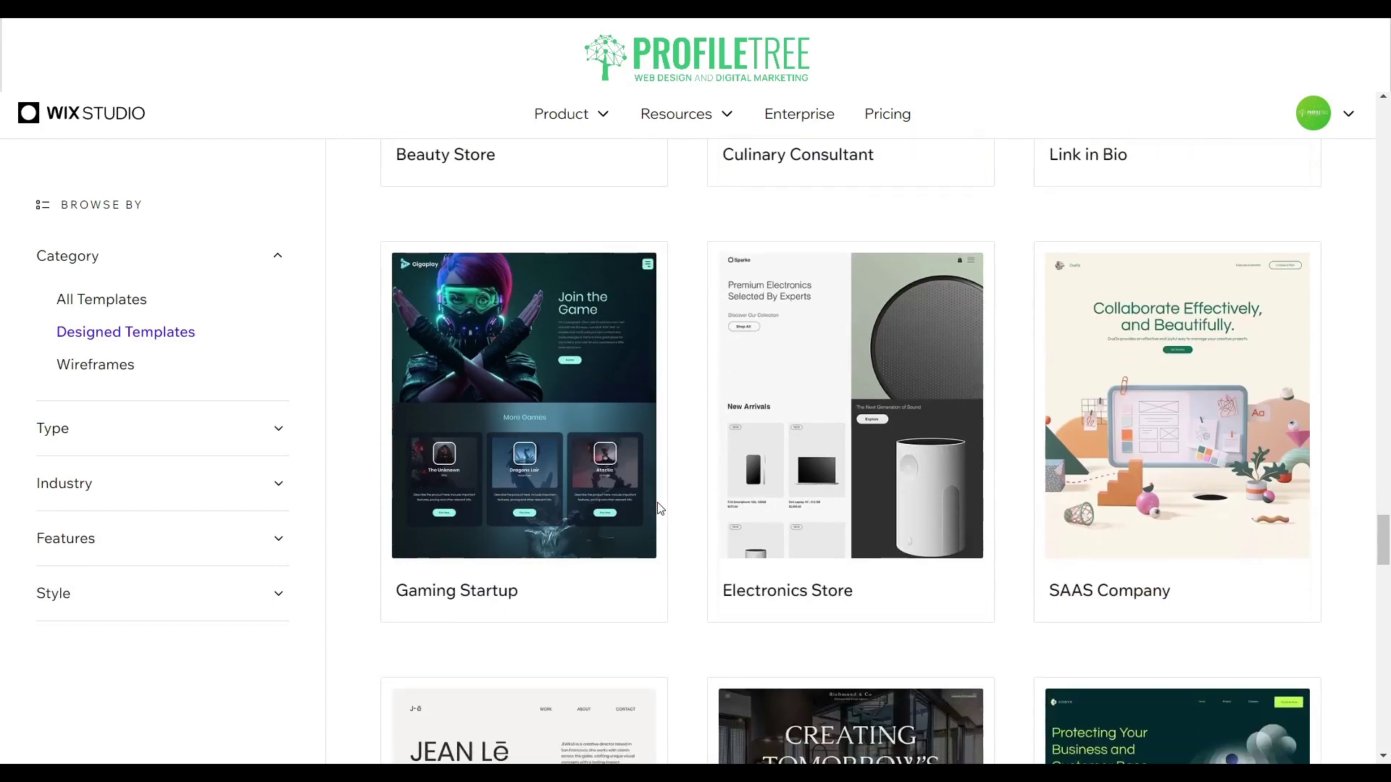
Step: View the Gaming Startup template and check its layout at the tablet and mobile screen sizes
mouse_move(521, 380)
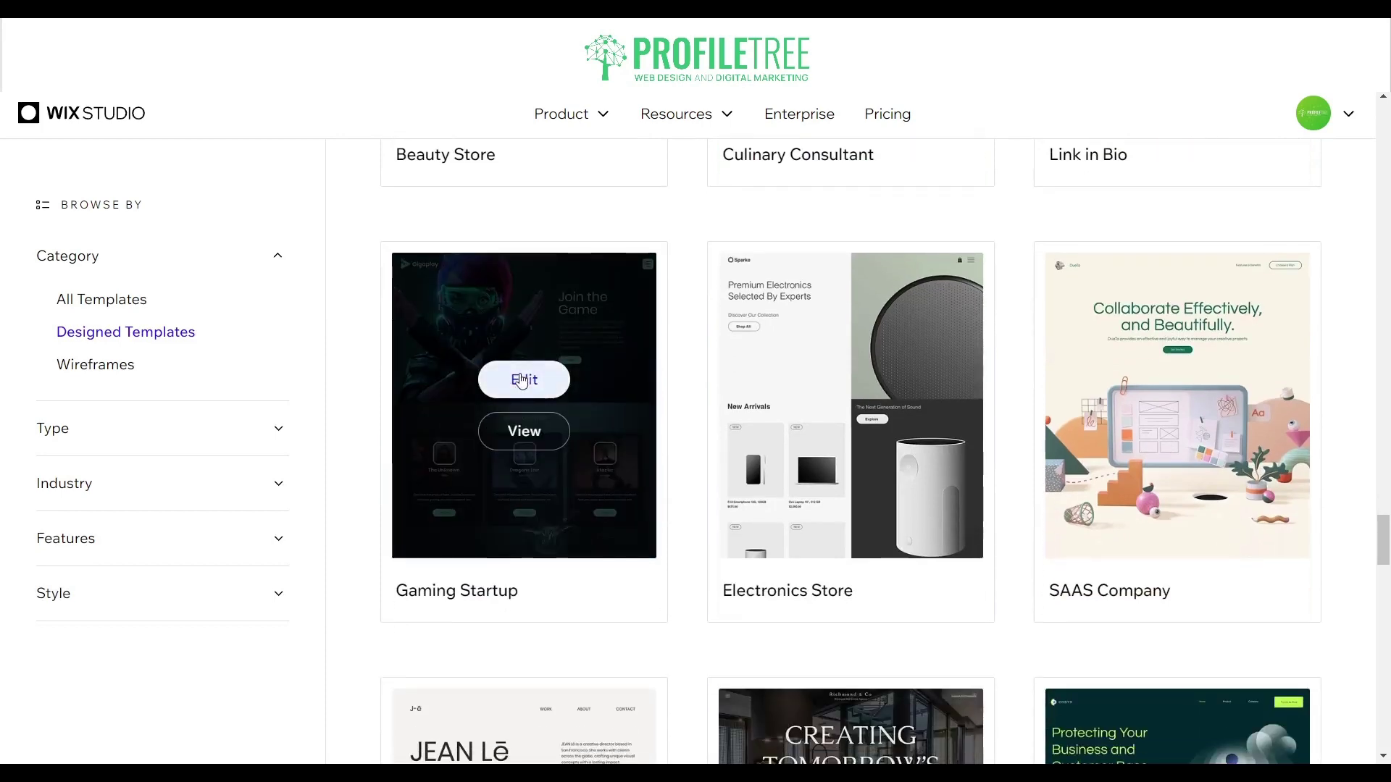
click(517, 434)
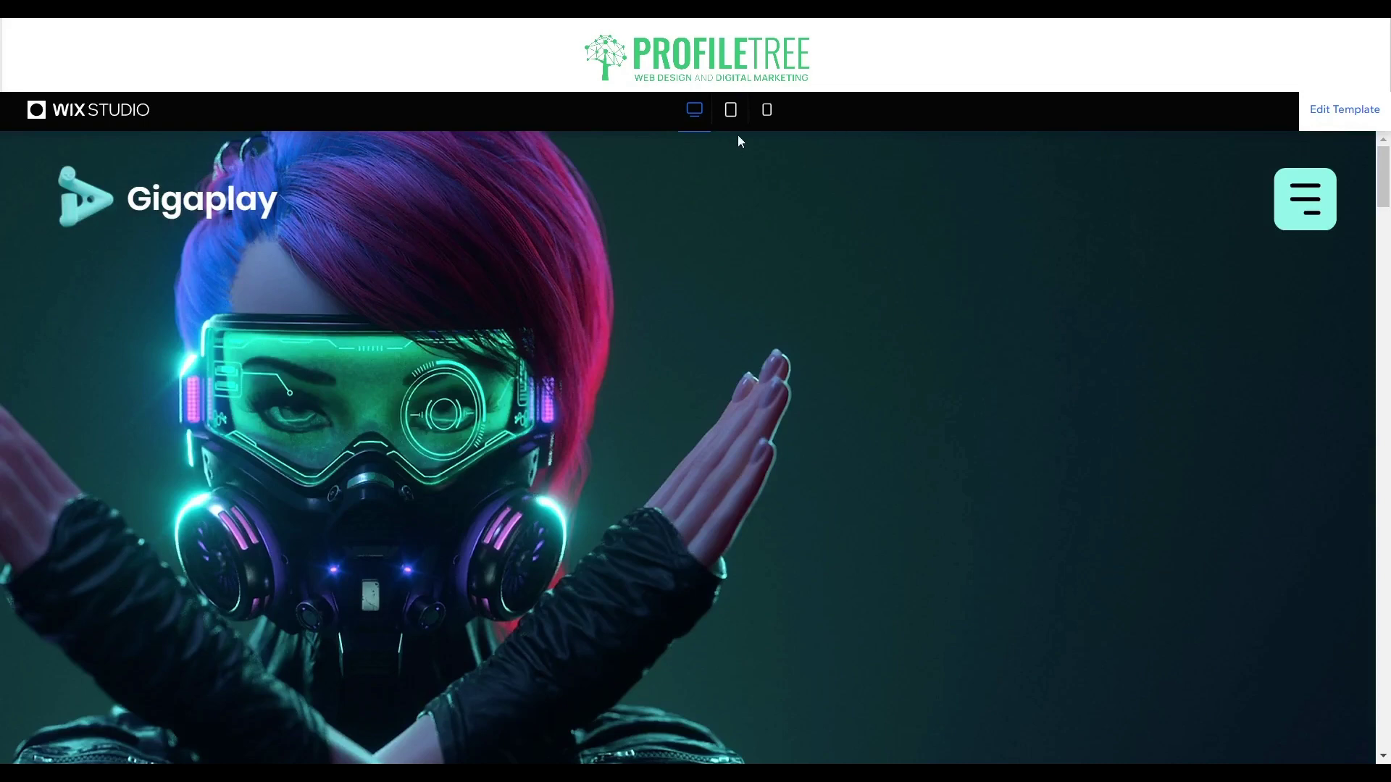
click(731, 113)
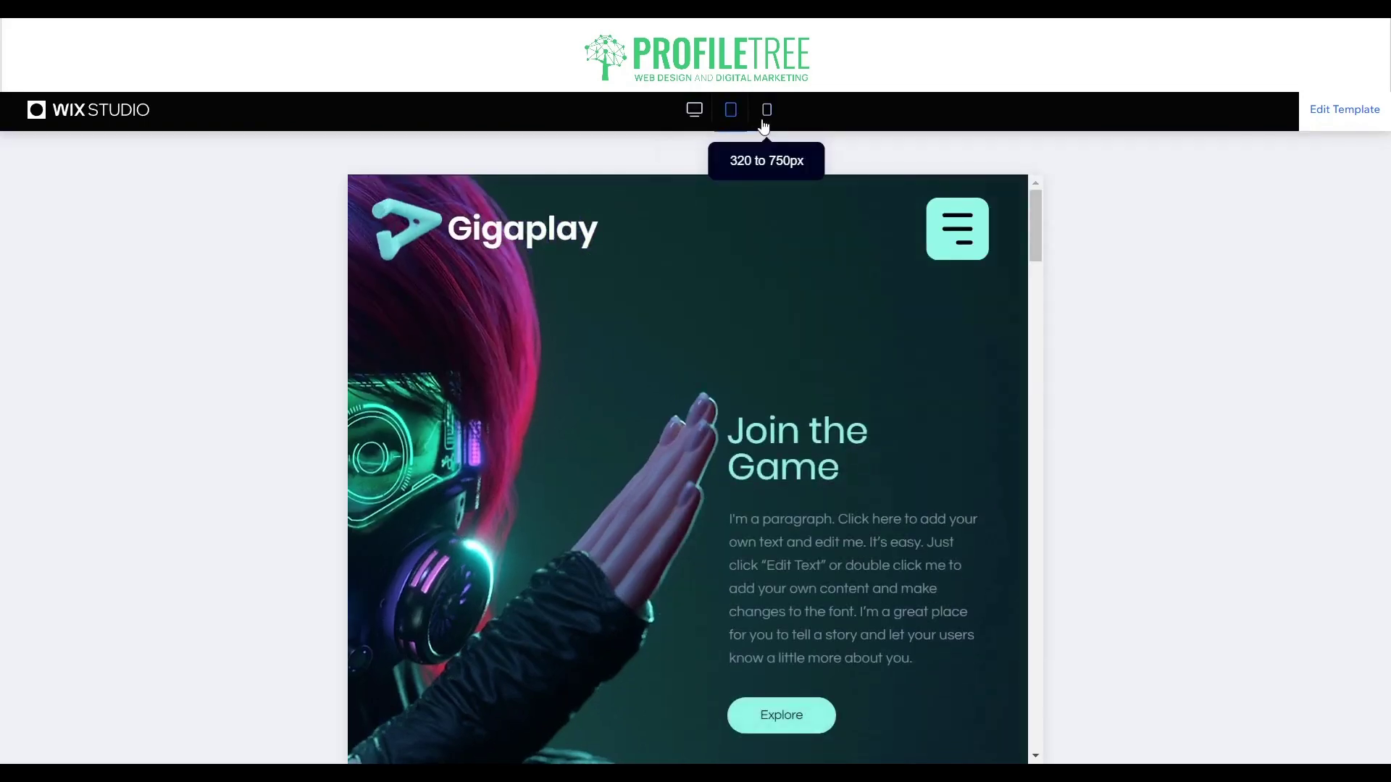
click(765, 122)
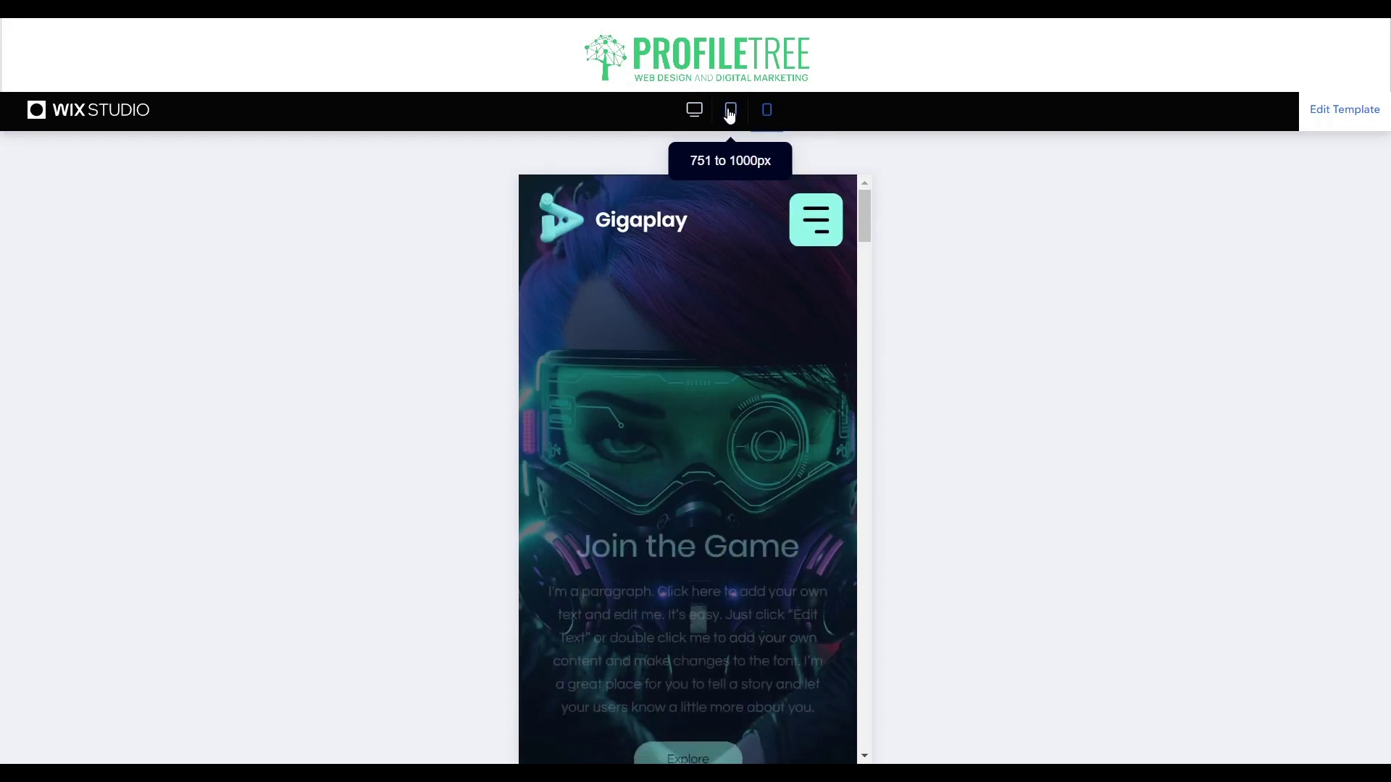
Step: Switch the Gaming Startup template preview to the desktop size and try opening and closing its header navigation menu
click(692, 111)
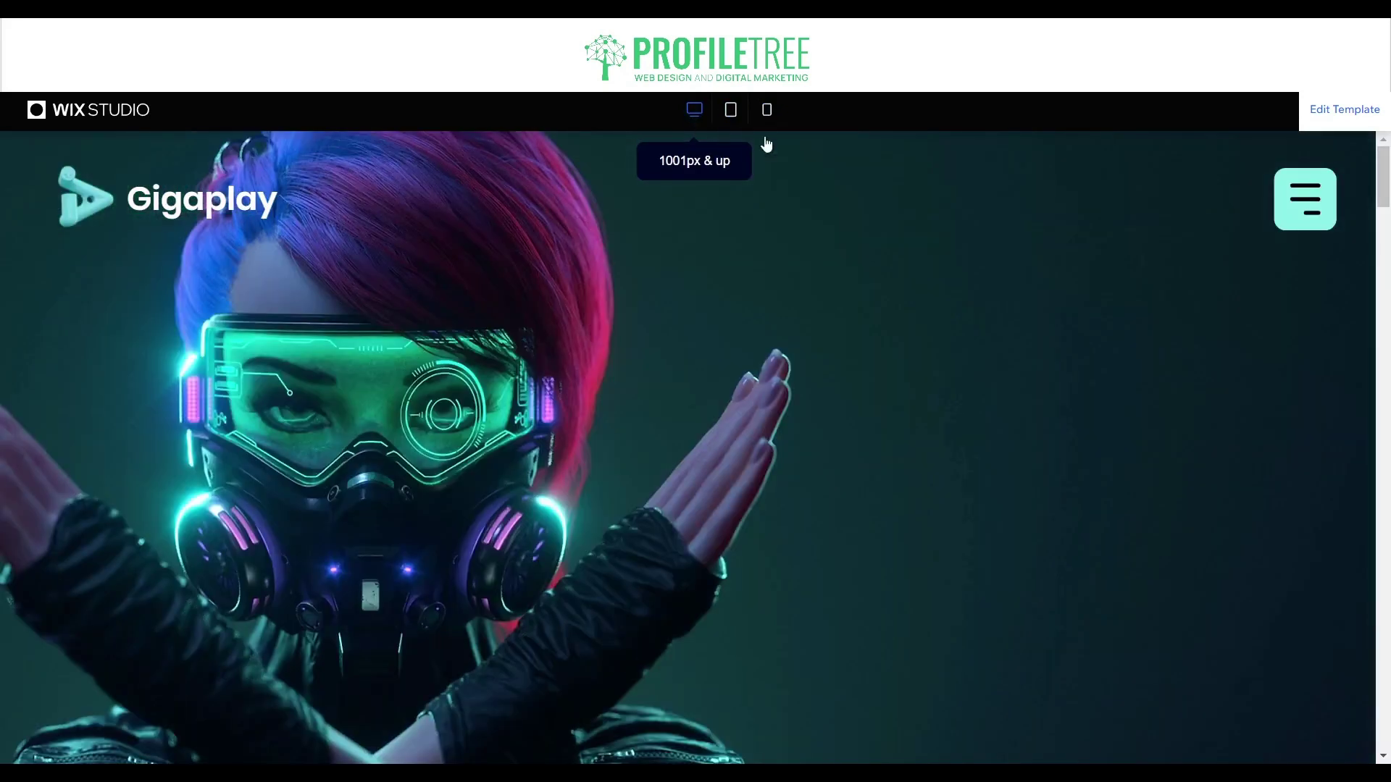
click(1295, 213)
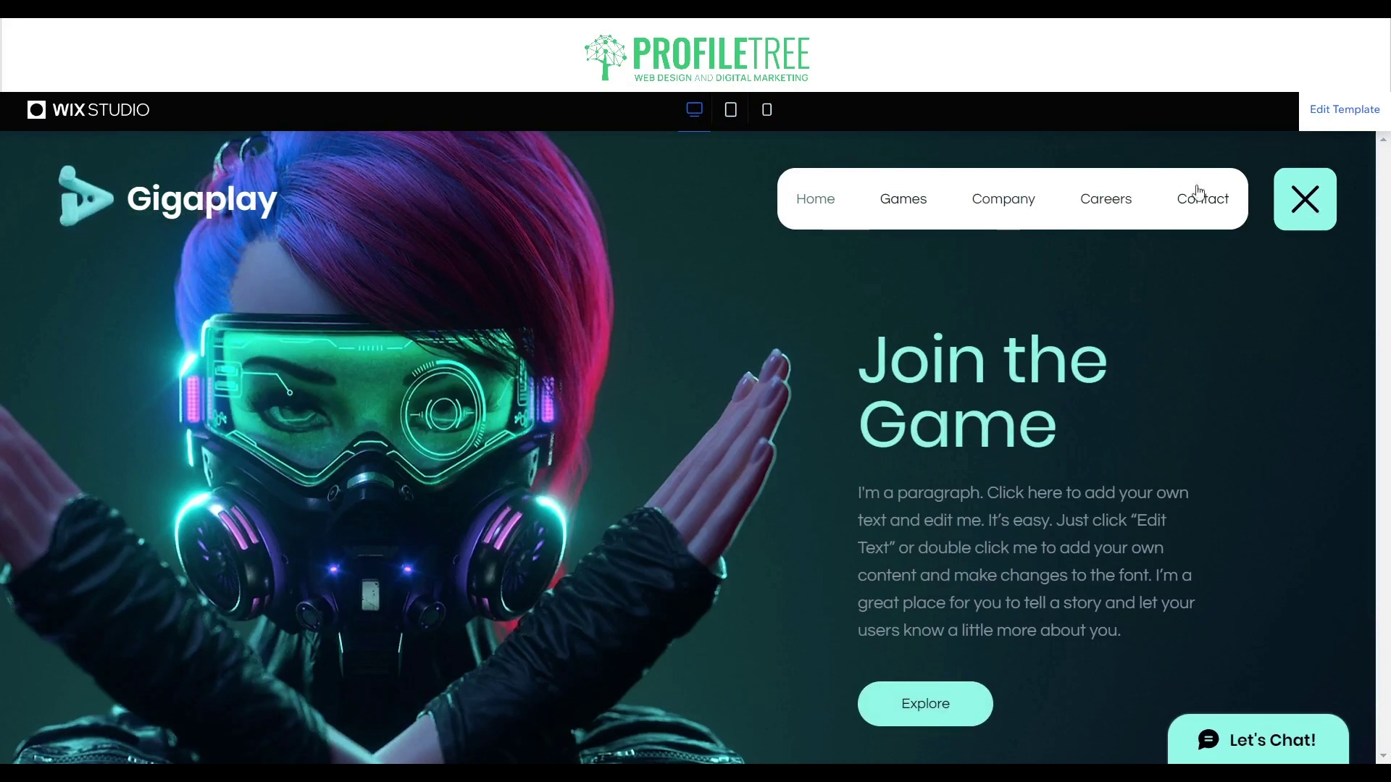
click(1307, 219)
click(1310, 194)
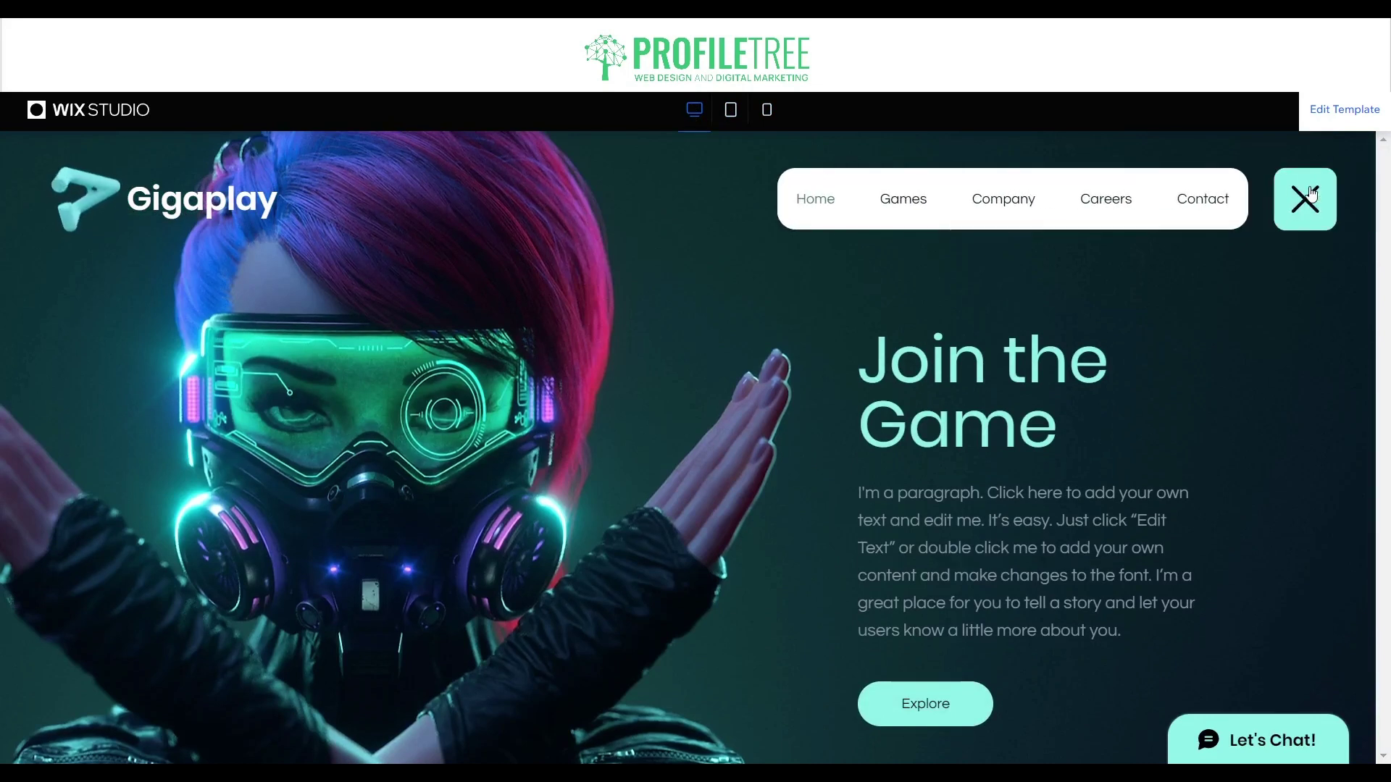
click(1311, 193)
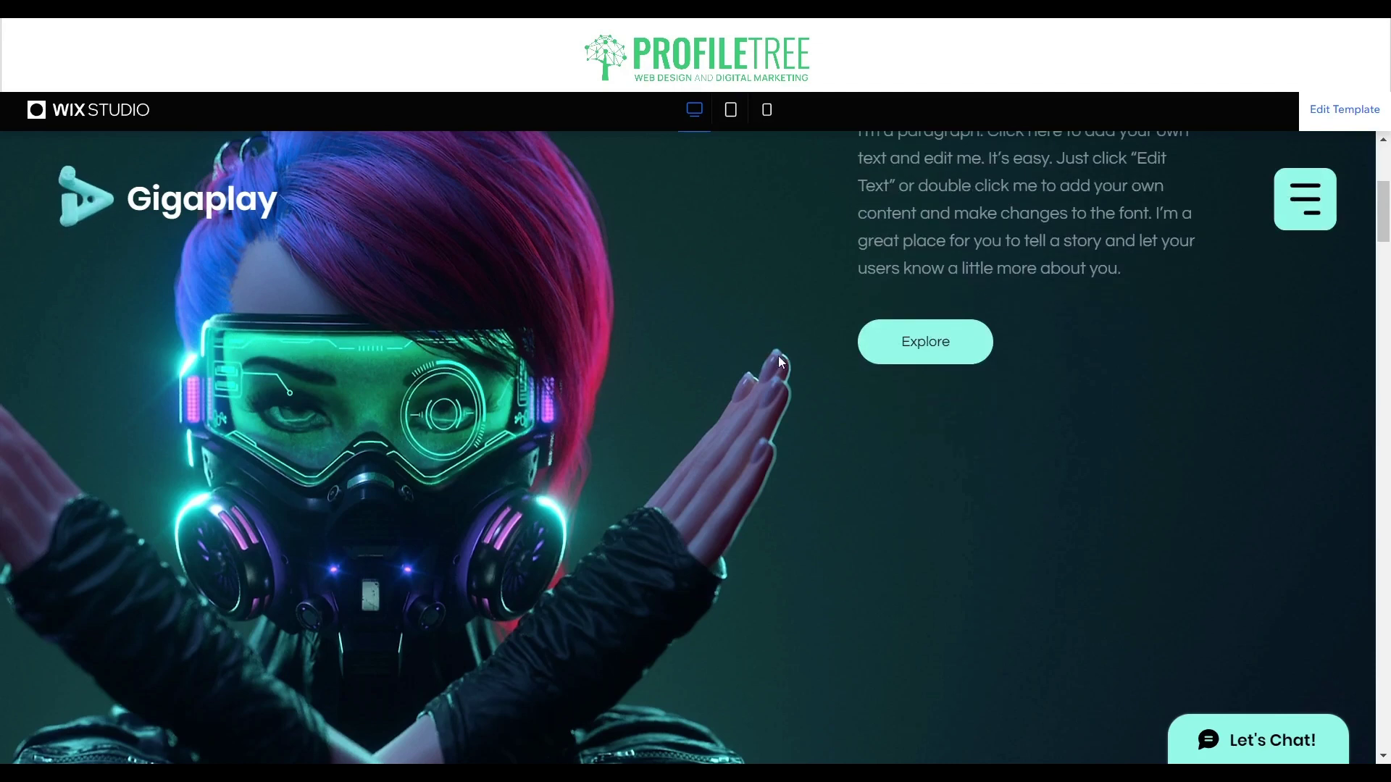
Step: Examine the desktop hero section's scrolling effect and the Featured Martian Quest card in the template preview
scroll(778, 355, up, 4)
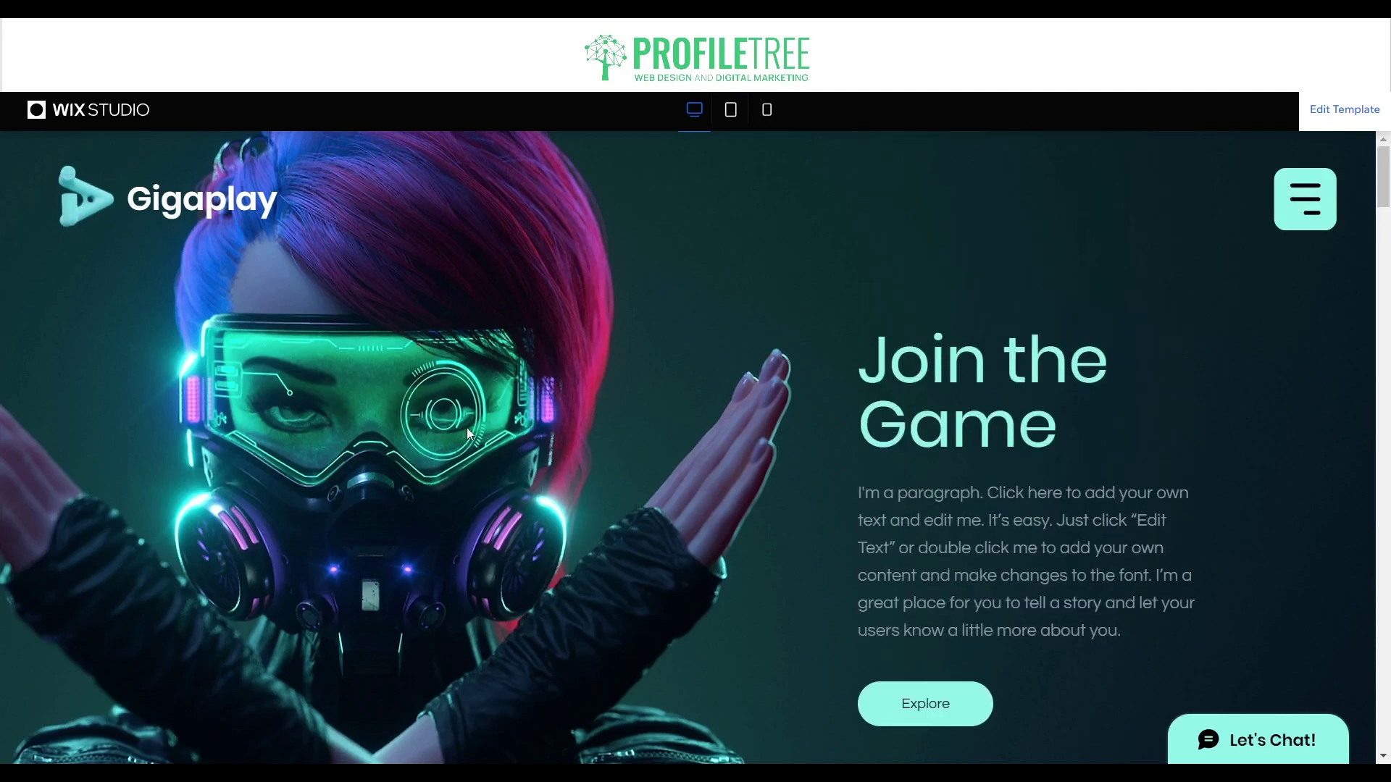
scroll(966, 278, down, 6)
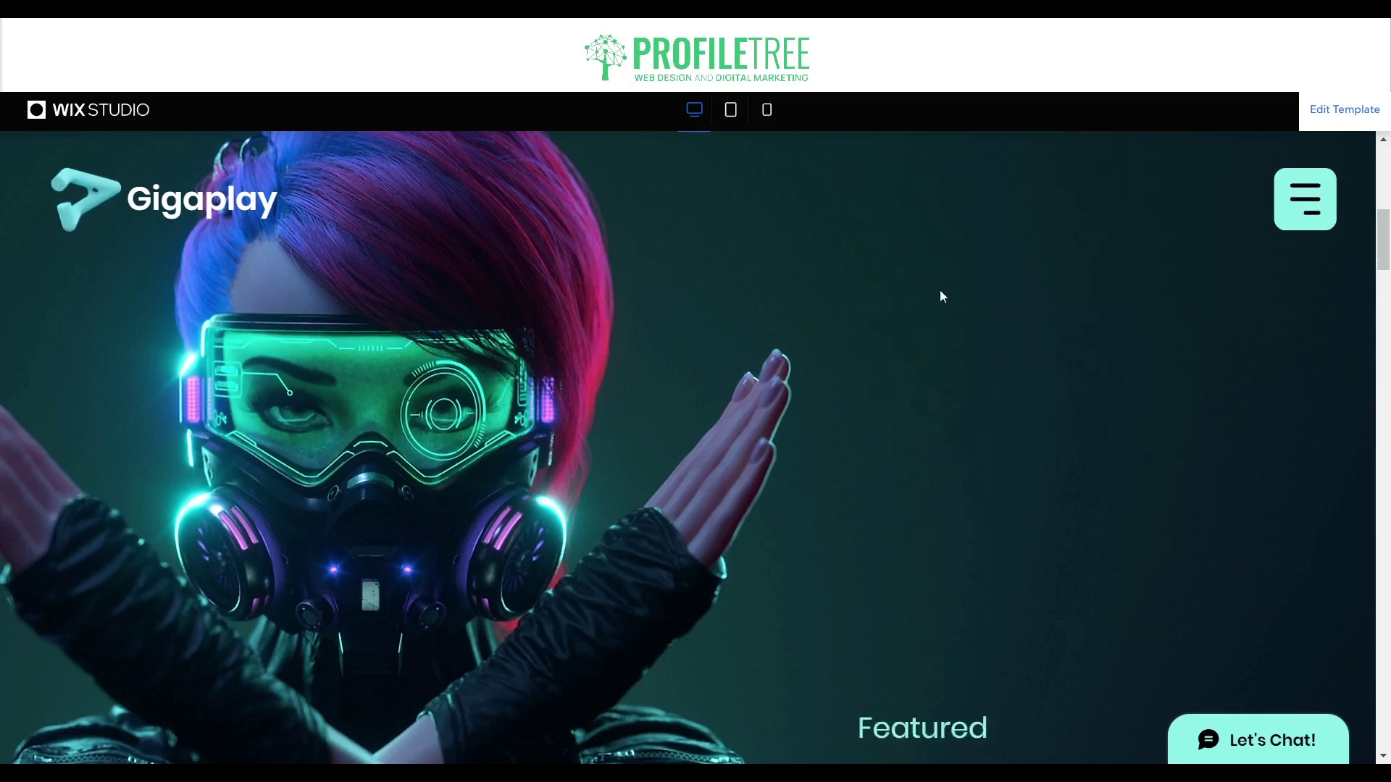
scroll(950, 311, down, 3)
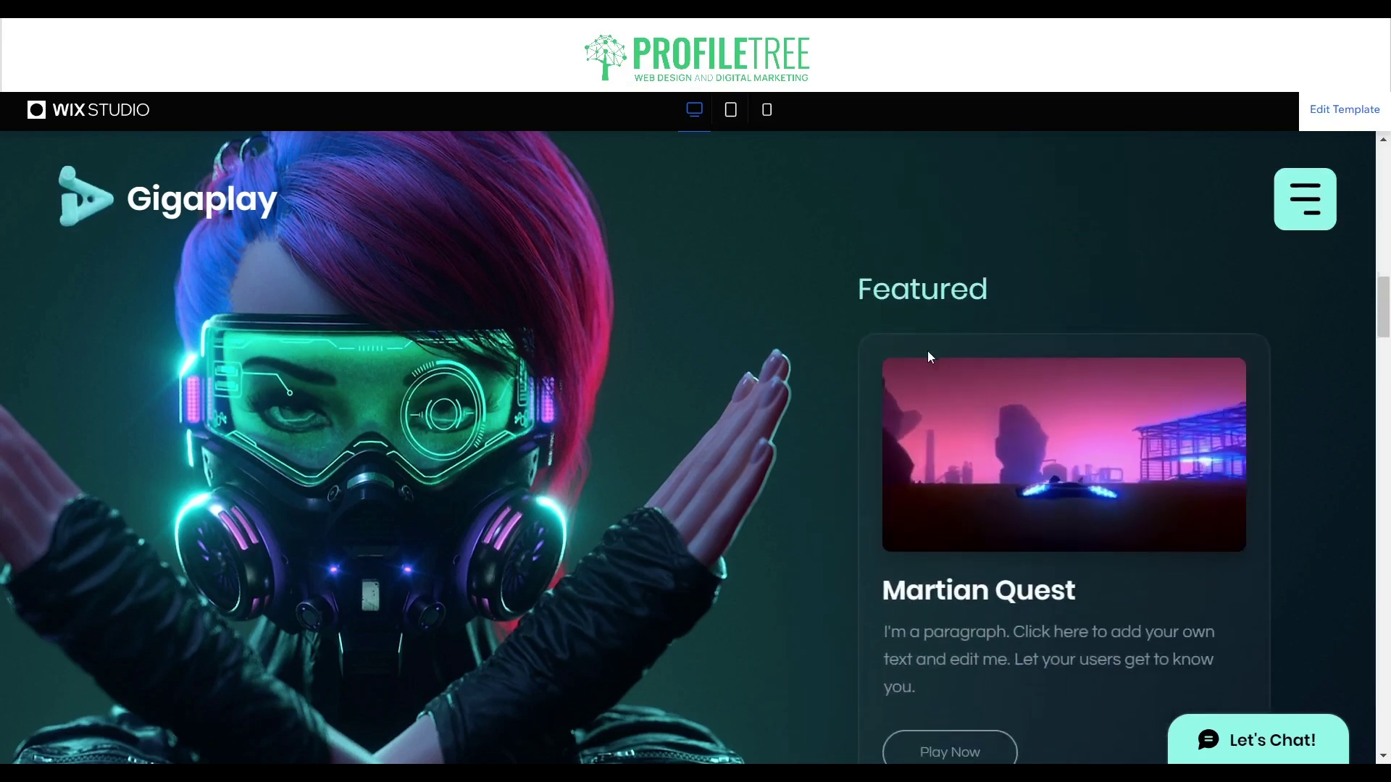
scroll(869, 366, down, 3)
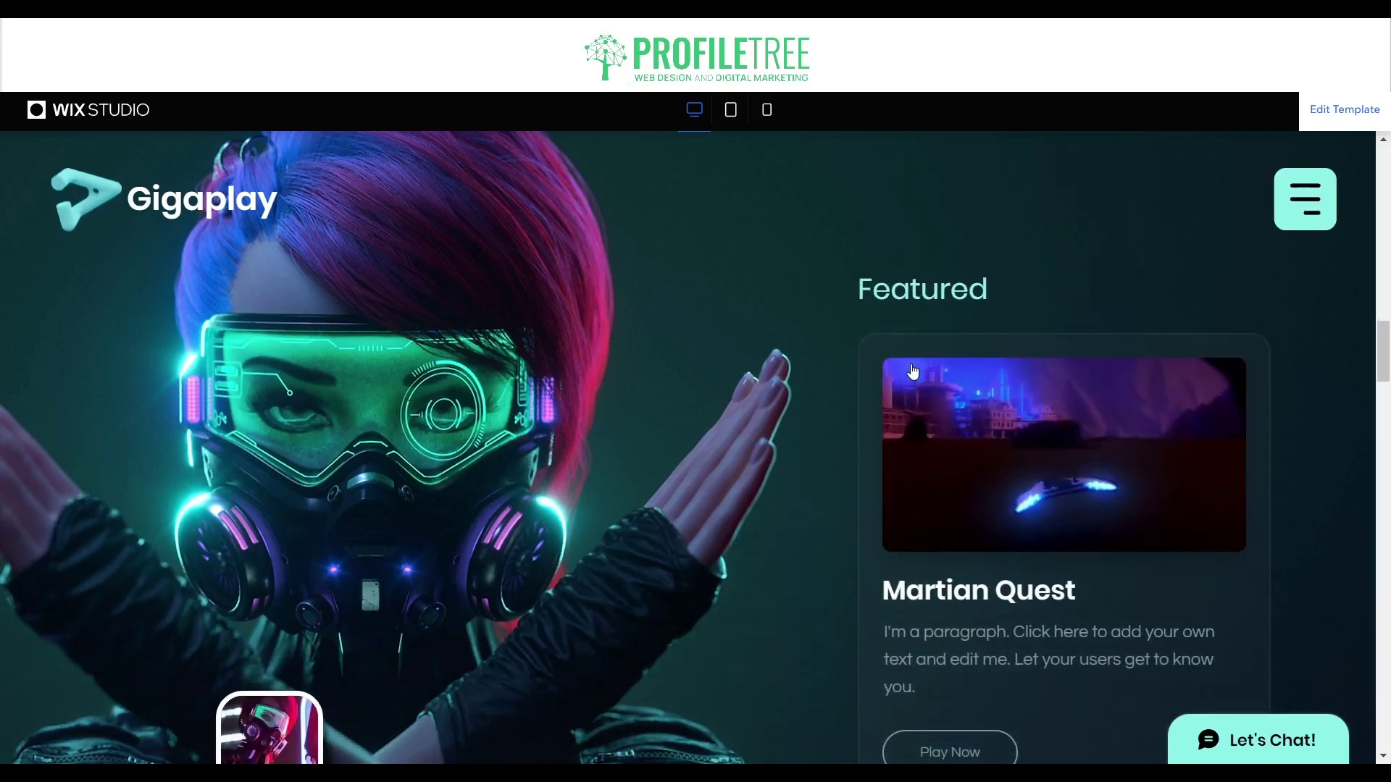
scroll(866, 368, down, 5)
scroll(358, 507, up, 1)
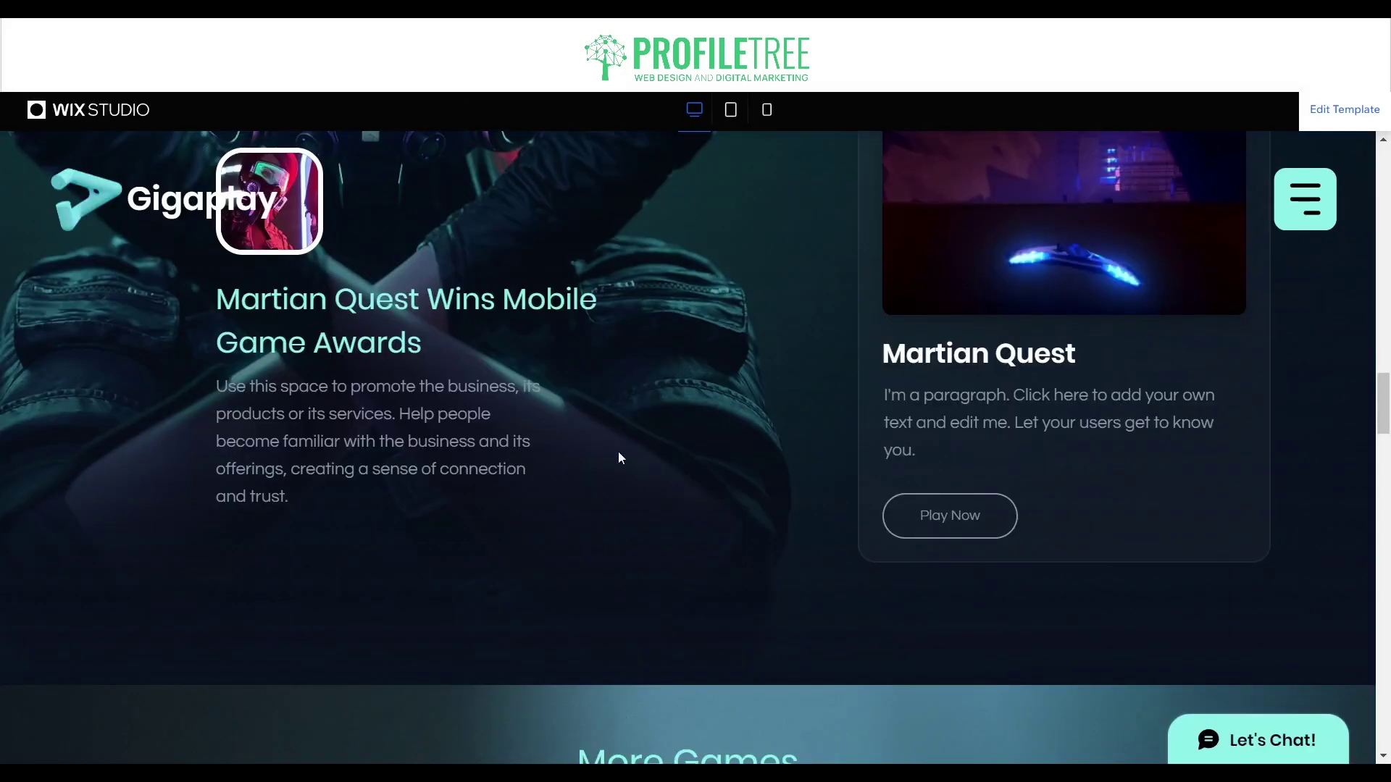
Step: Review the template's More Games cards, the About us background and the A Perfect Gaming Experience section
scroll(619, 452, down, 4)
scroll(624, 466, down, 6)
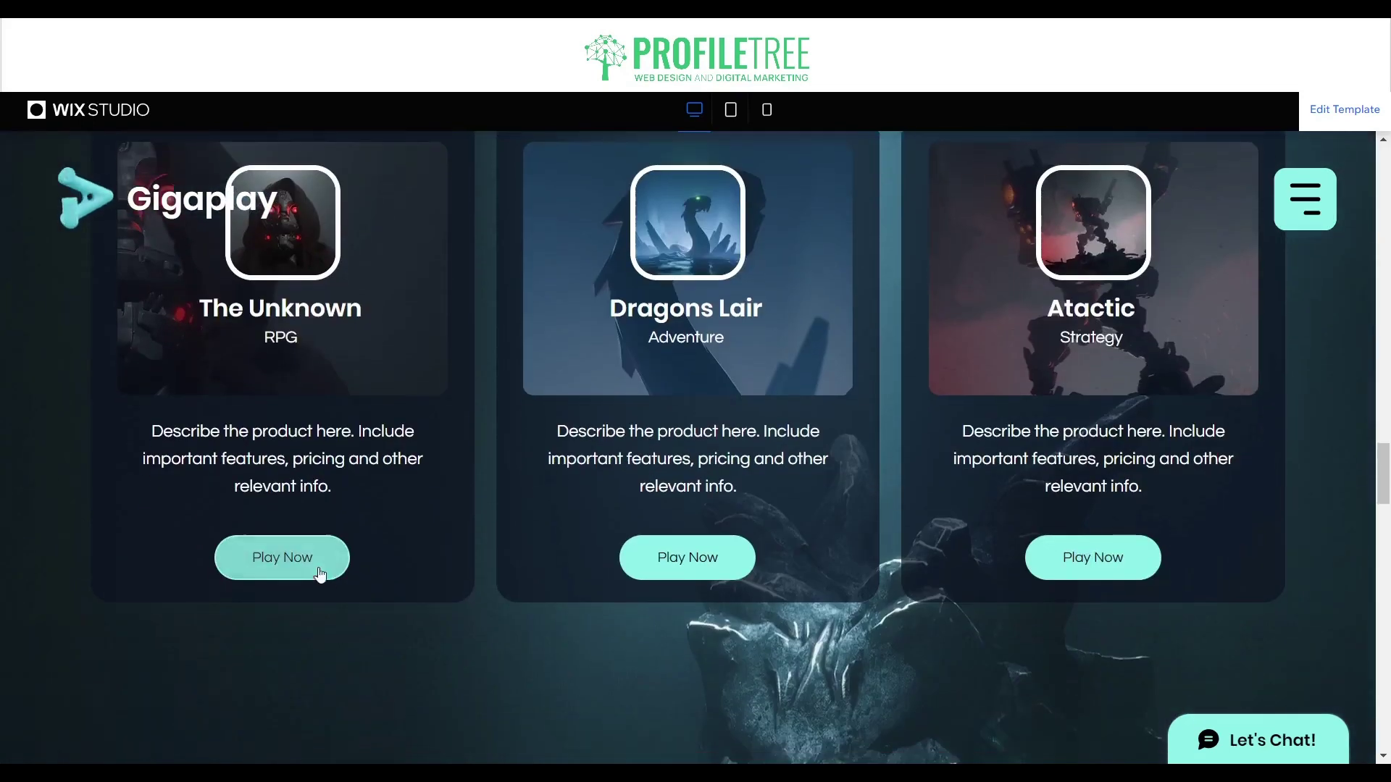
scroll(688, 550, down, 8)
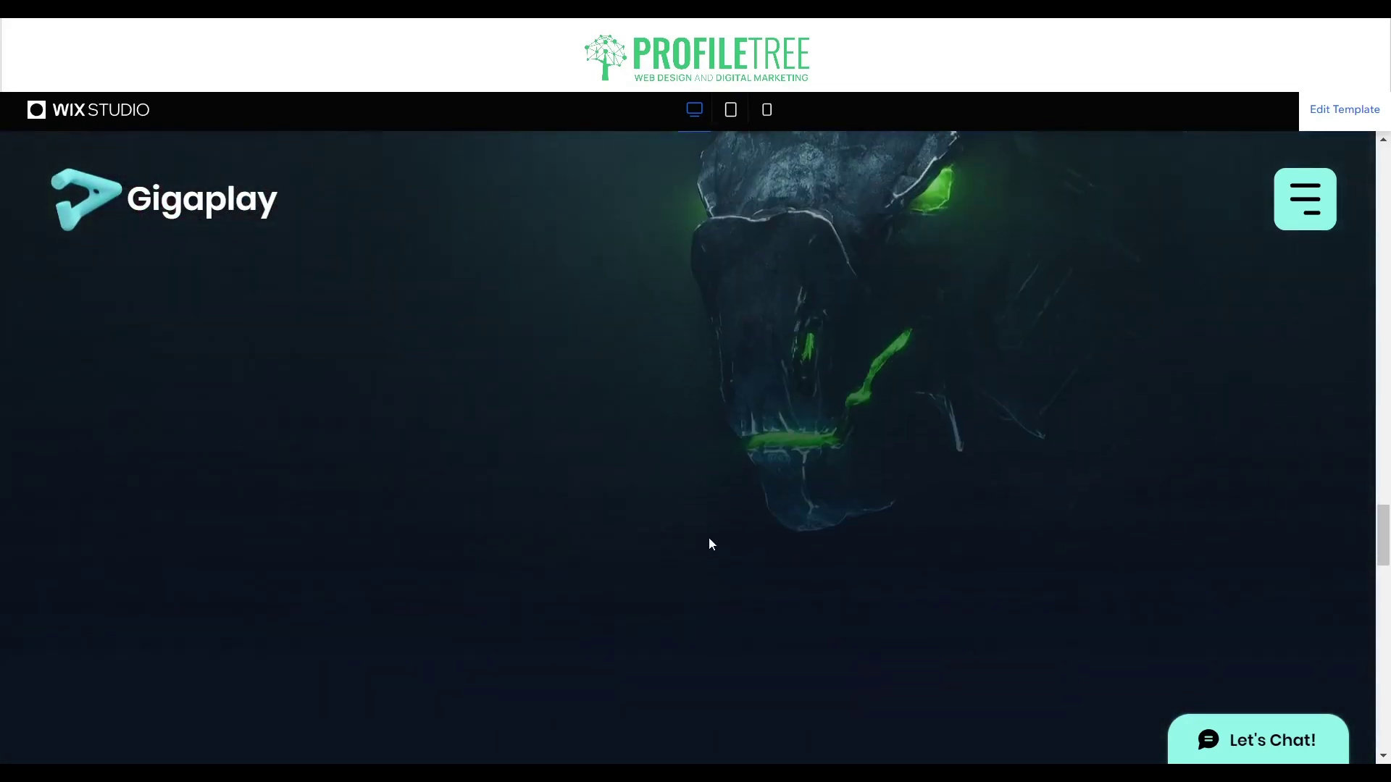
scroll(495, 431, down, 5)
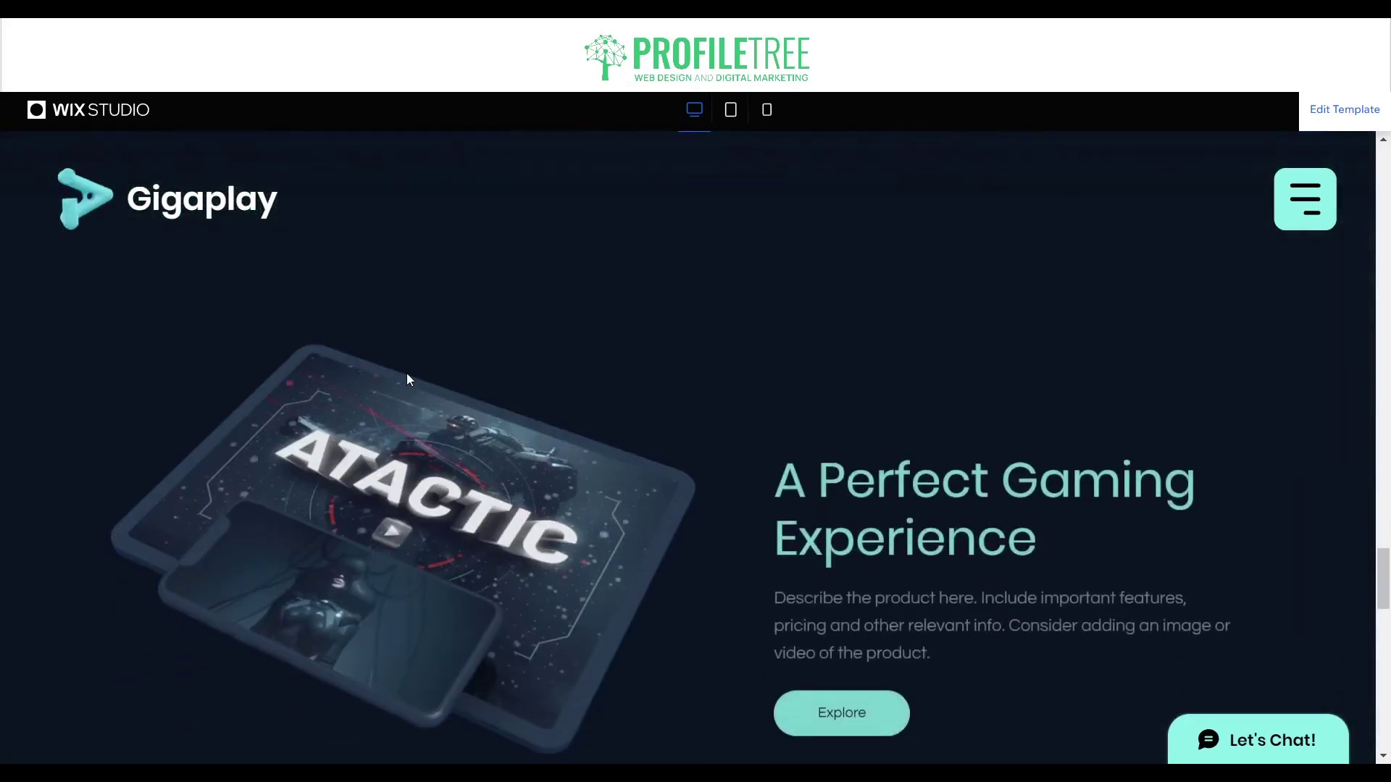
scroll(483, 373, up, 2)
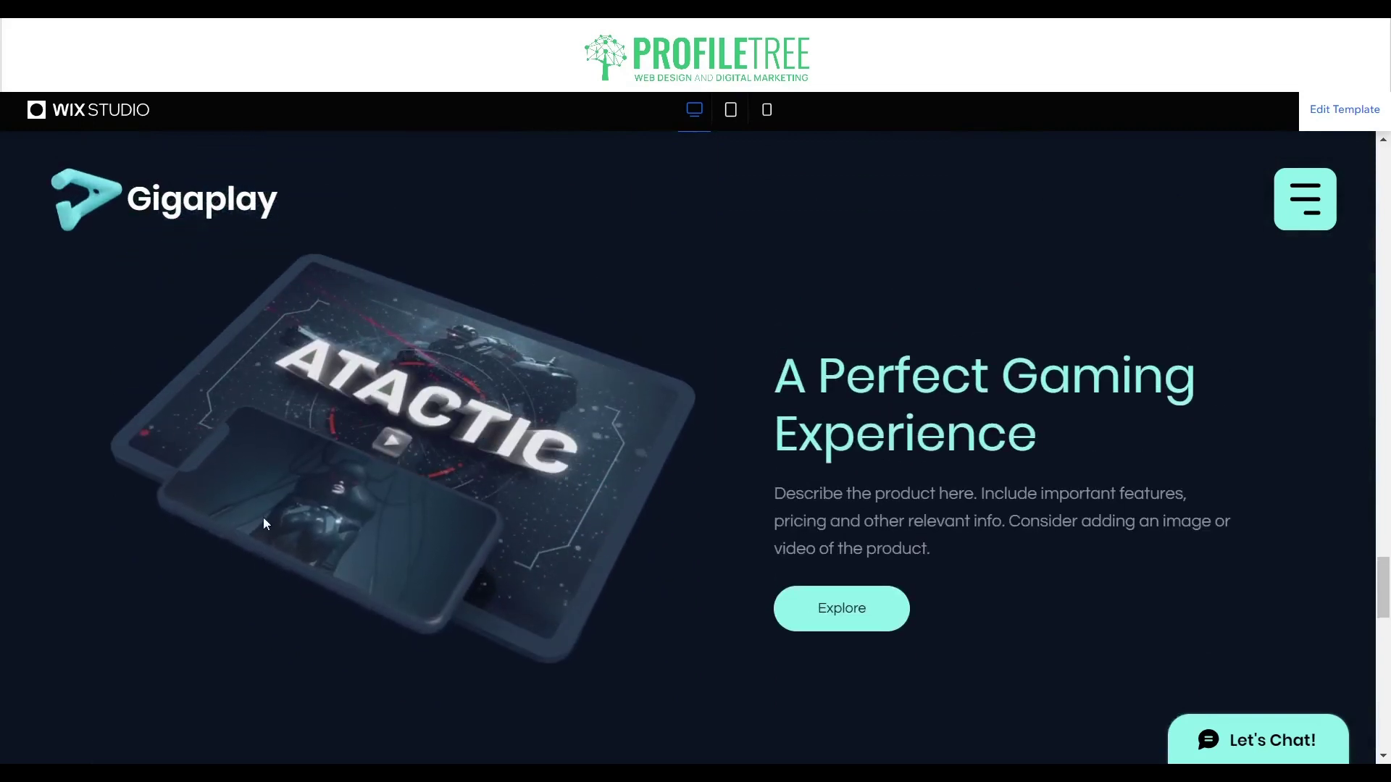
Step: Examine the Work with us reveal effect, the Subscribe form and the footer, and return up to the About us section
scroll(562, 499, down, 10)
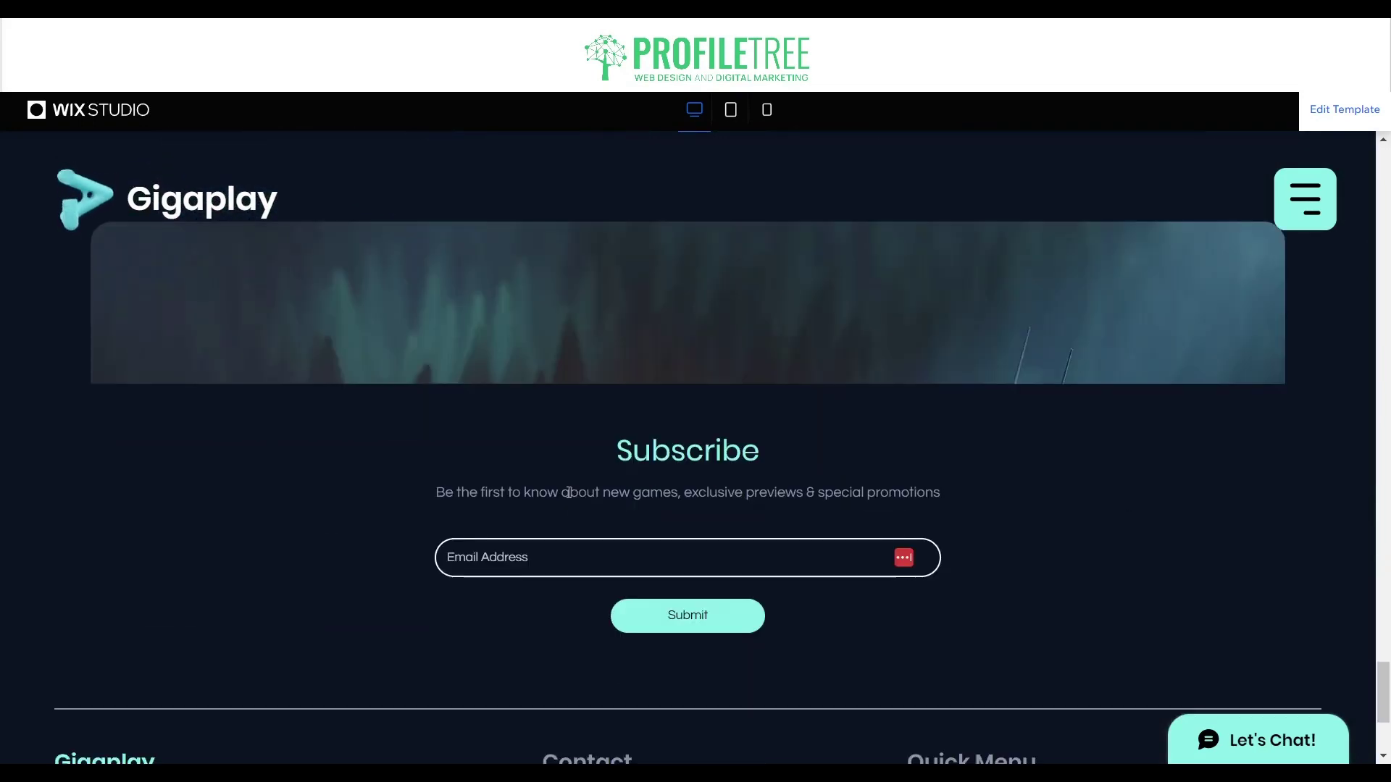
scroll(528, 458, up, 3)
scroll(522, 462, down, 6)
scroll(500, 426, up, 3)
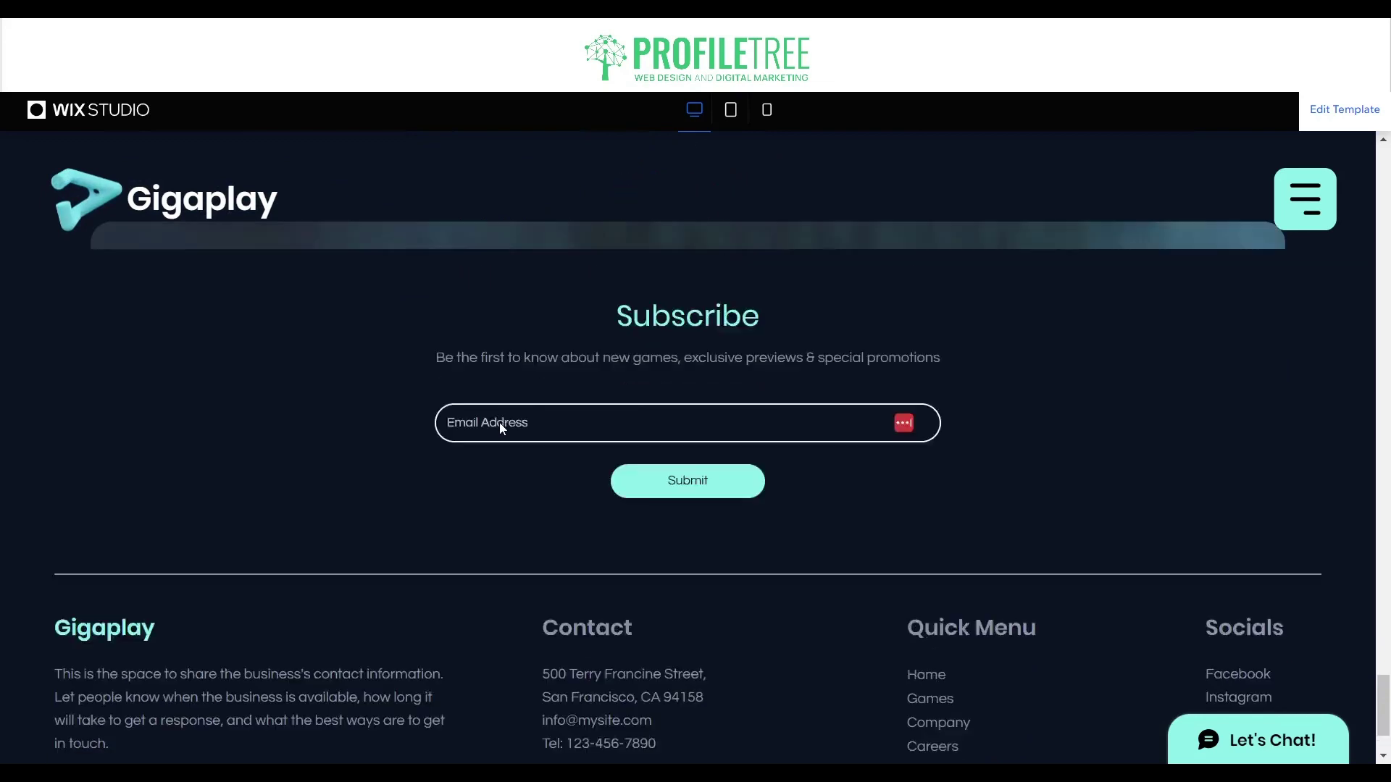
scroll(472, 289, down, 2)
scroll(524, 368, up, 5)
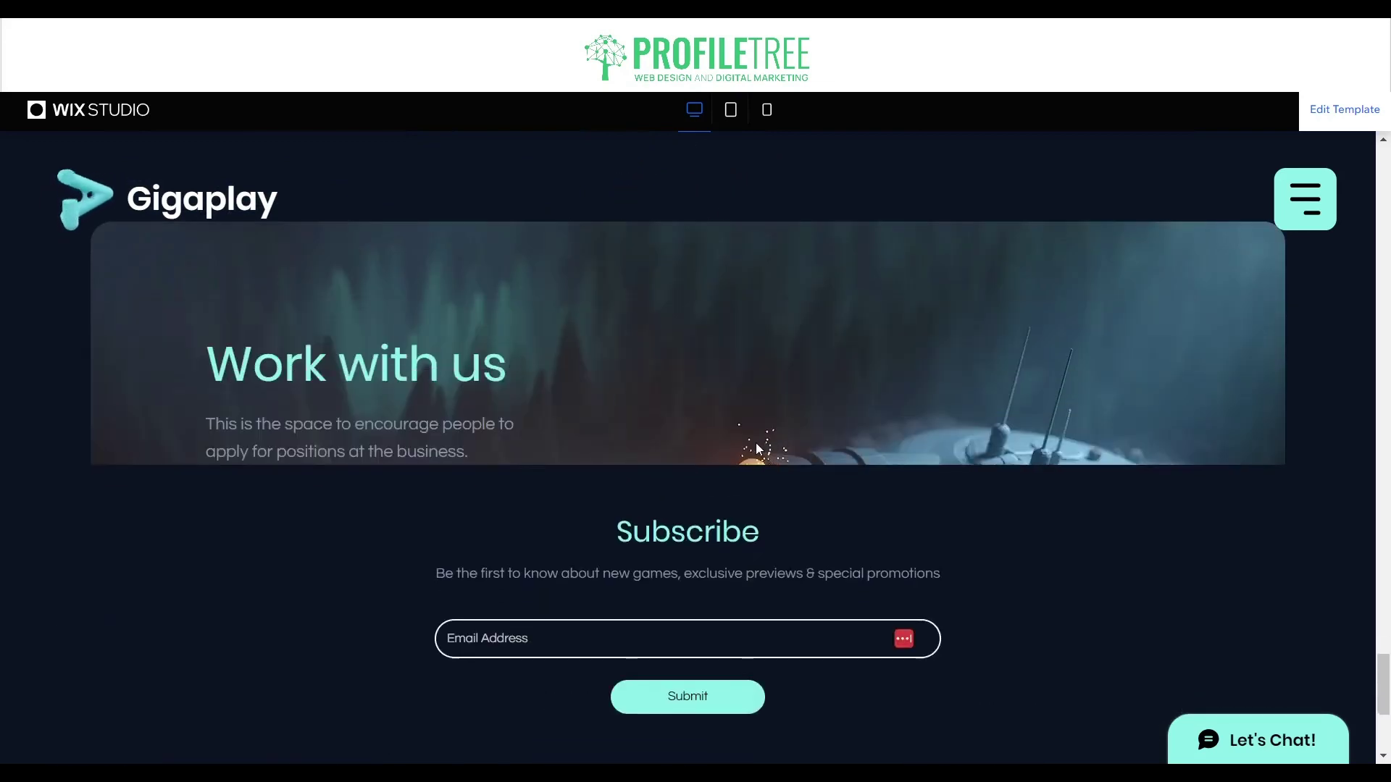
scroll(683, 450, up, 2)
scroll(737, 449, down, 2)
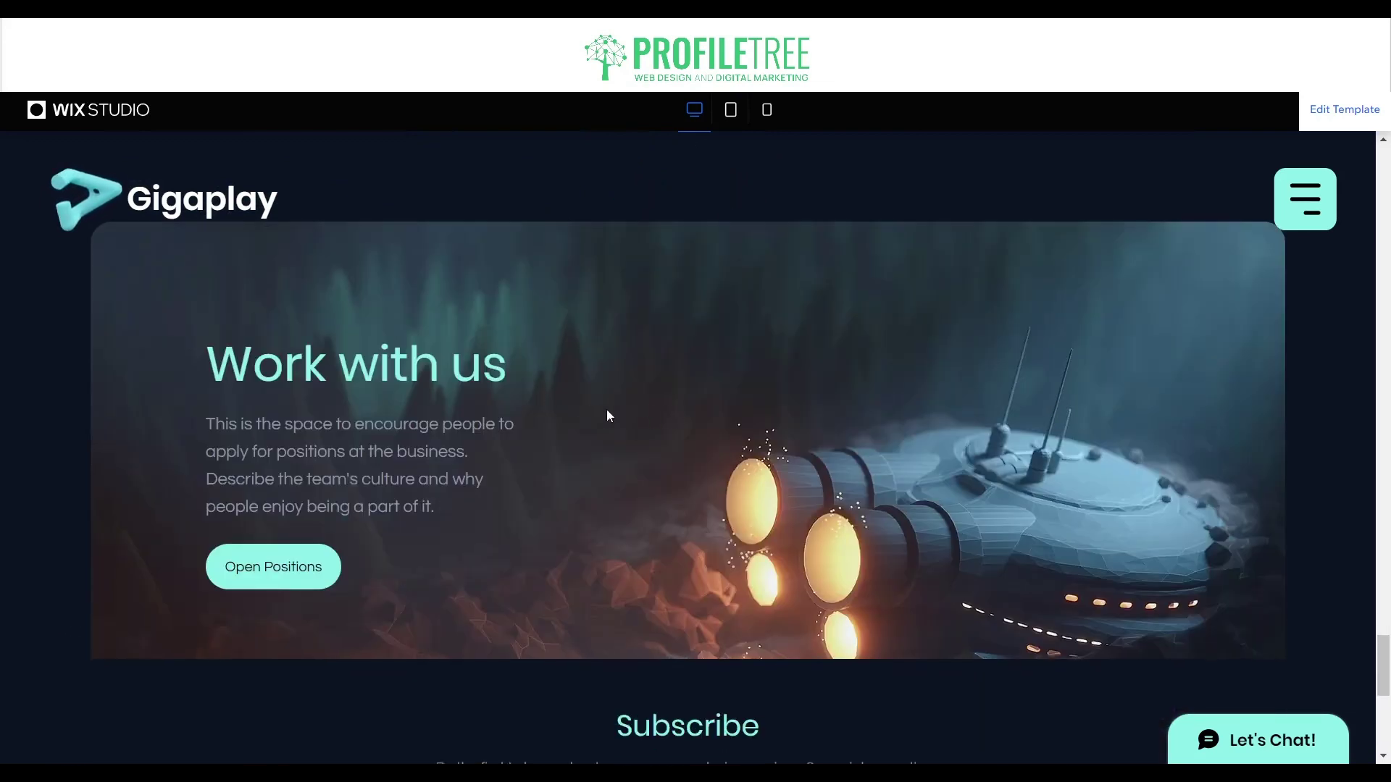
scroll(606, 410, down, 5)
scroll(717, 399, up, 3)
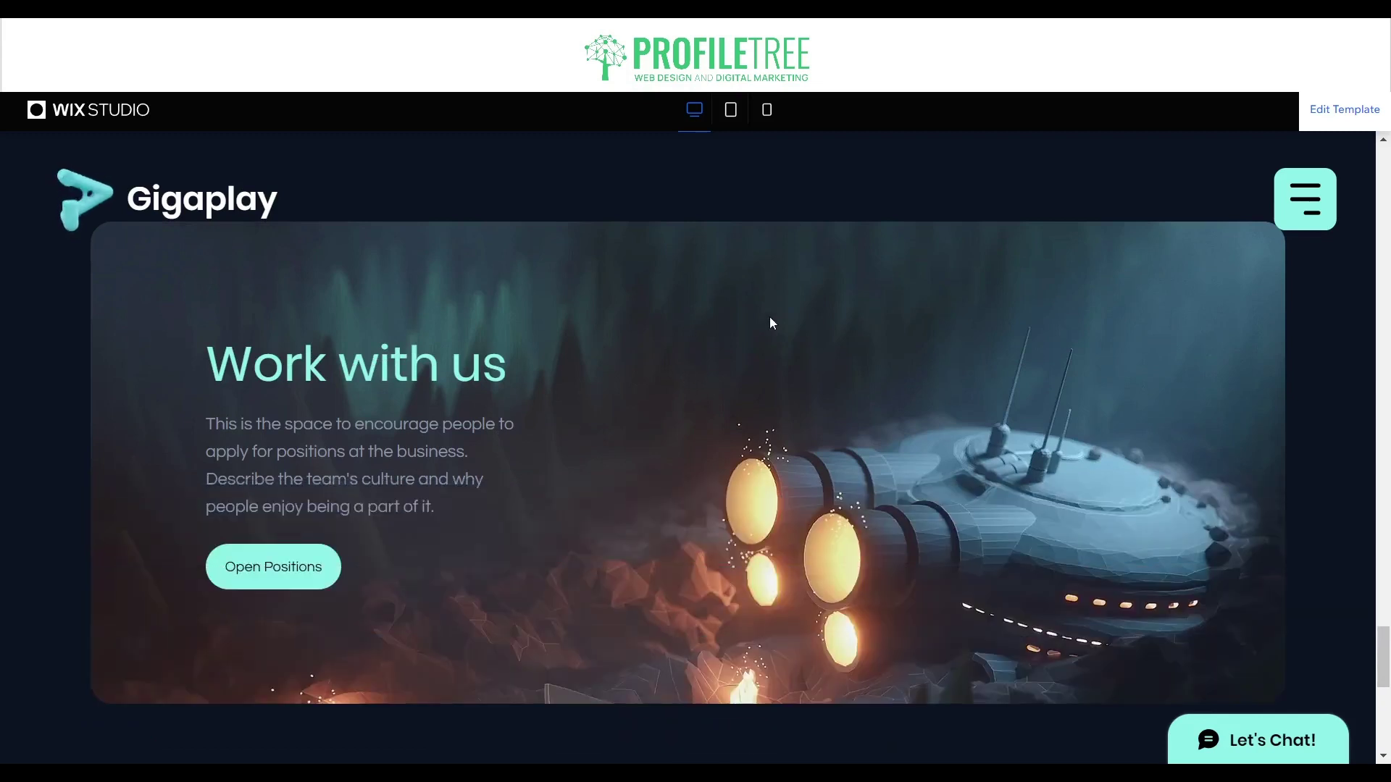
scroll(768, 319, down, 7)
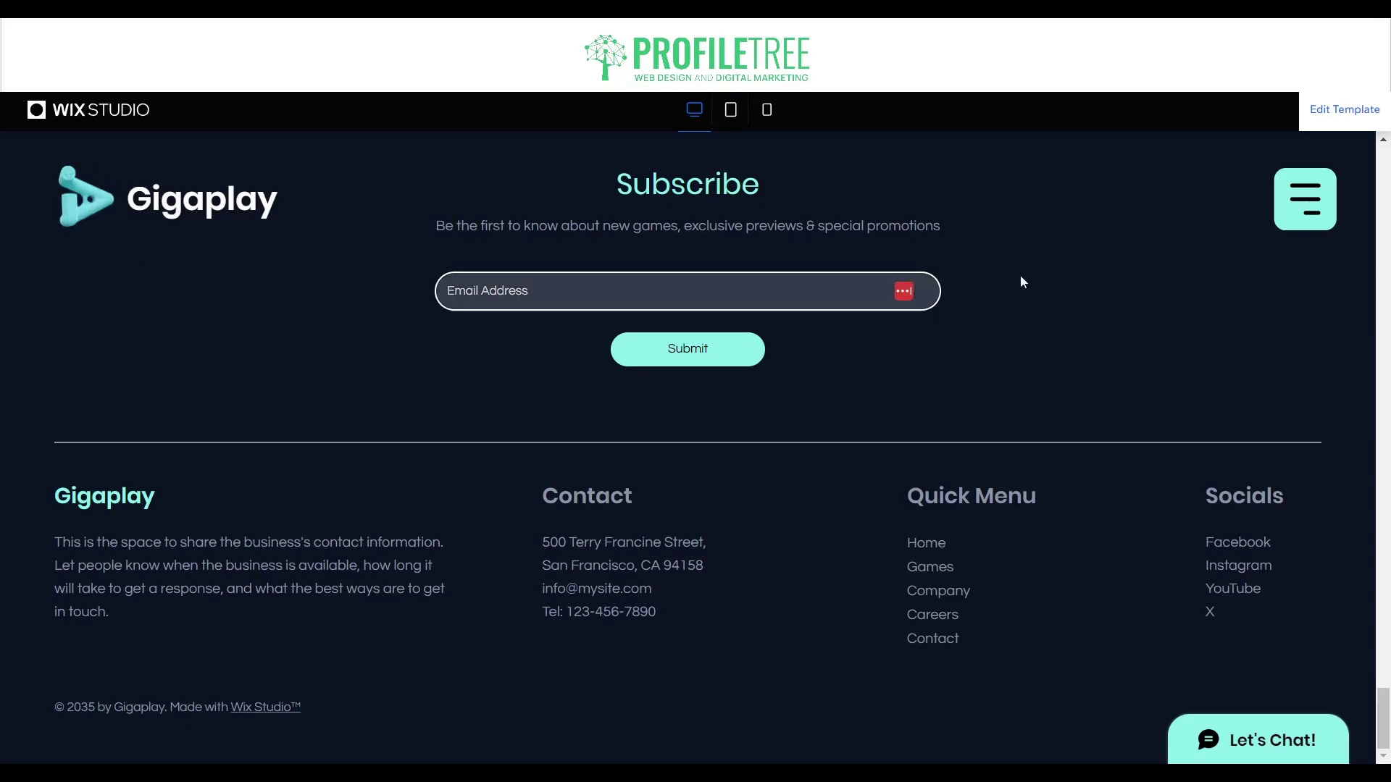
scroll(641, 218, up, 10)
scroll(626, 333, up, 10)
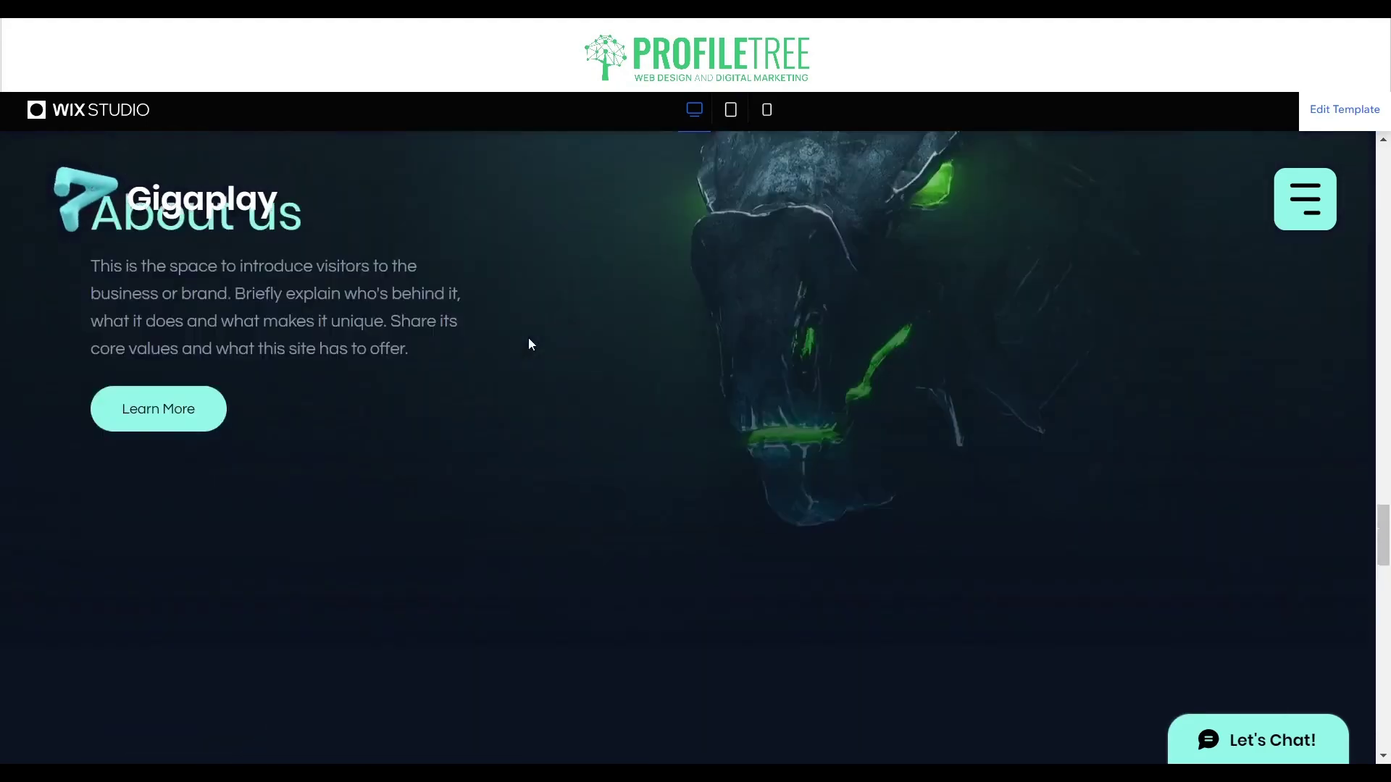
scroll(601, 346, up, 3)
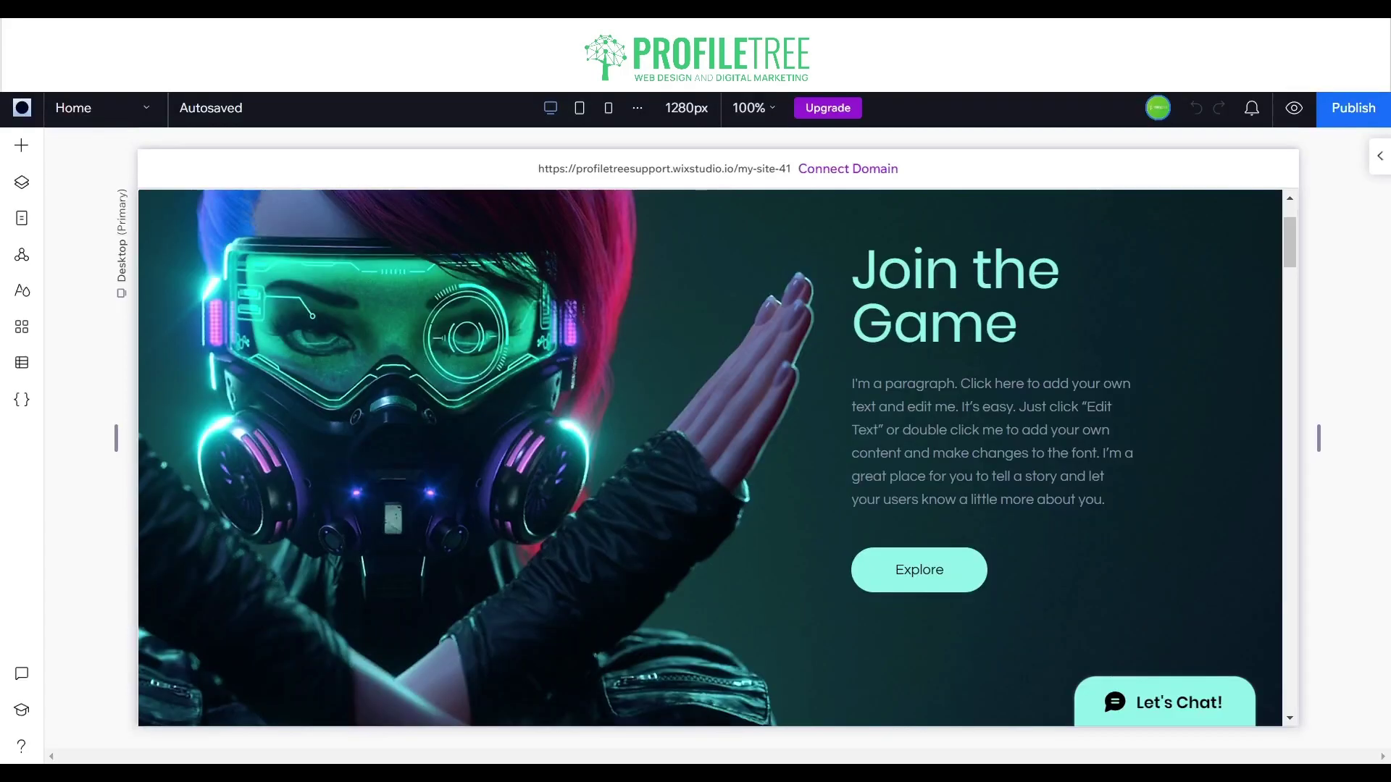
Step: Look over the template's home page in the editor down to the Featured section and inspect the hero image's settings
scroll(966, 351, down, 8)
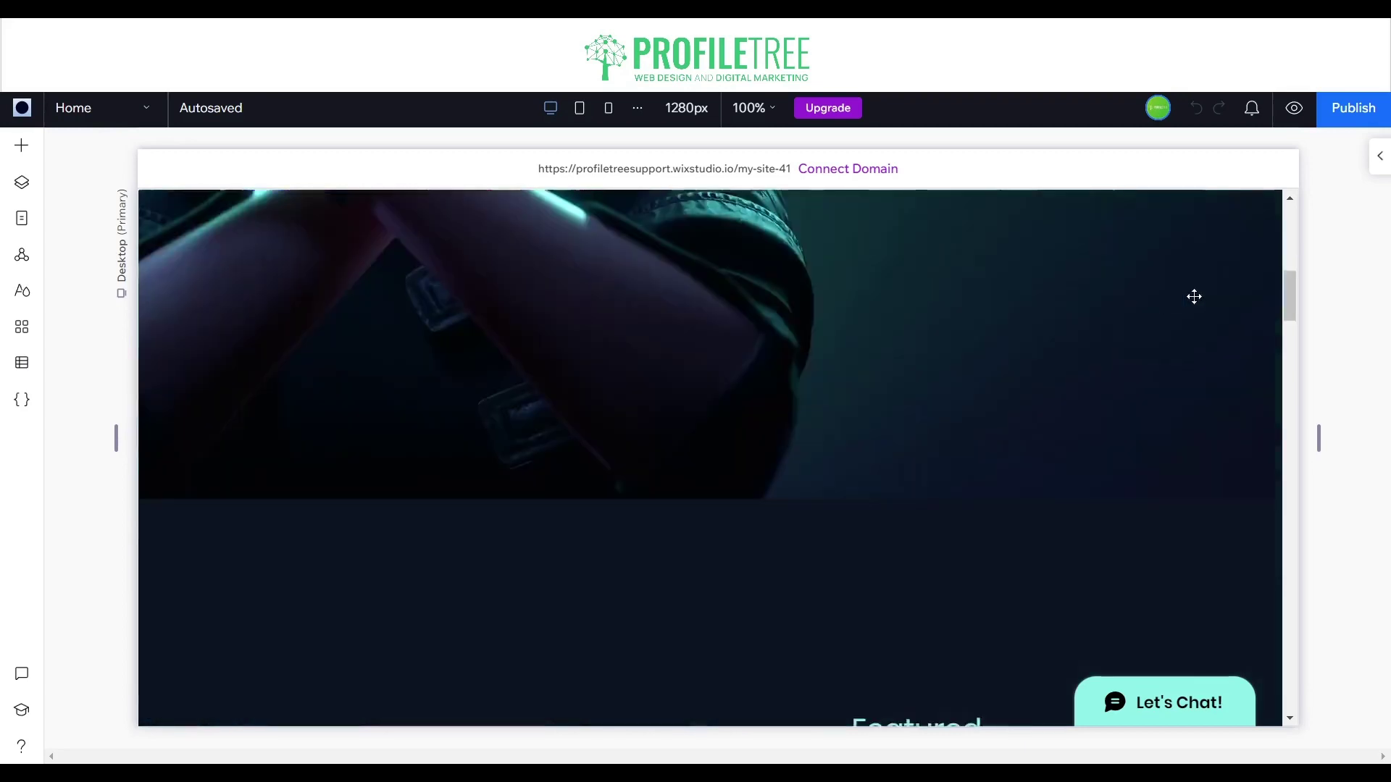
scroll(946, 391, down, 2)
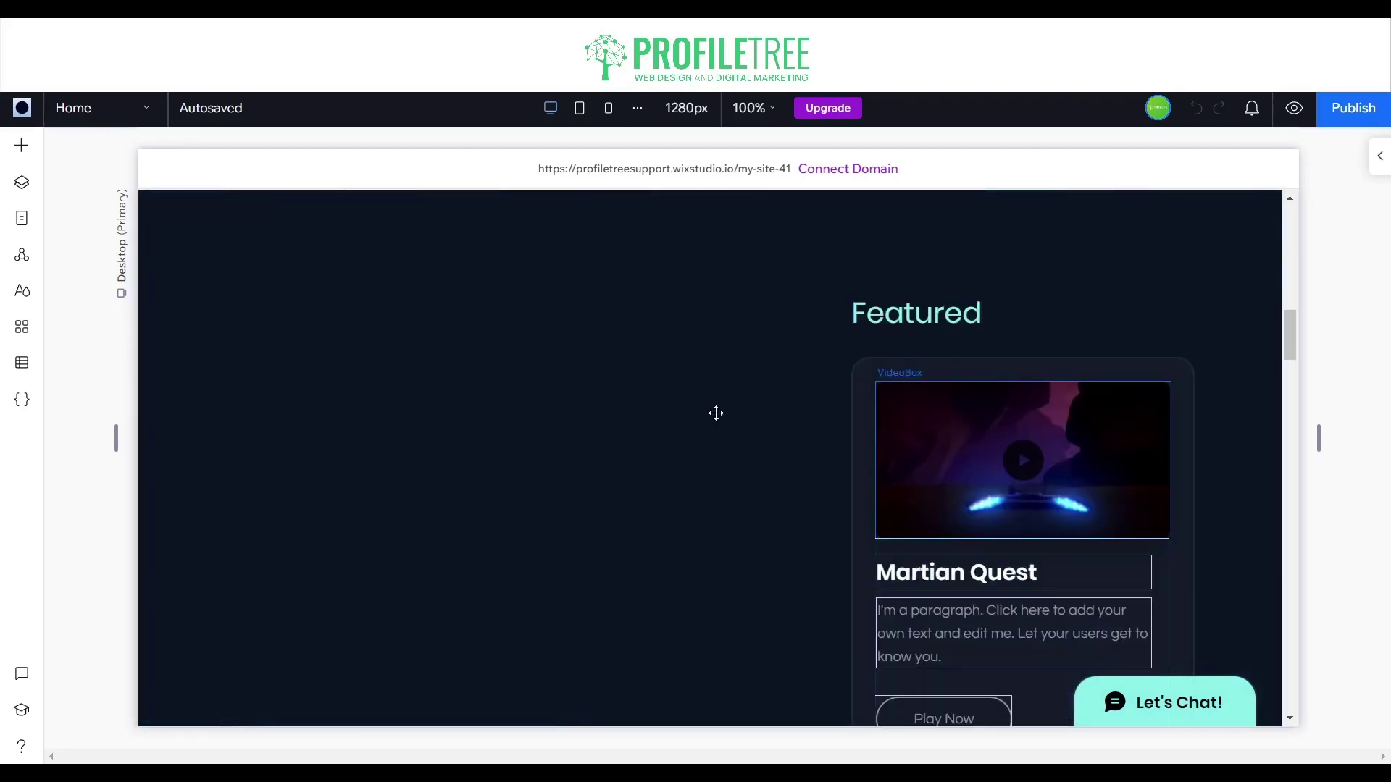
scroll(716, 413, up, 8)
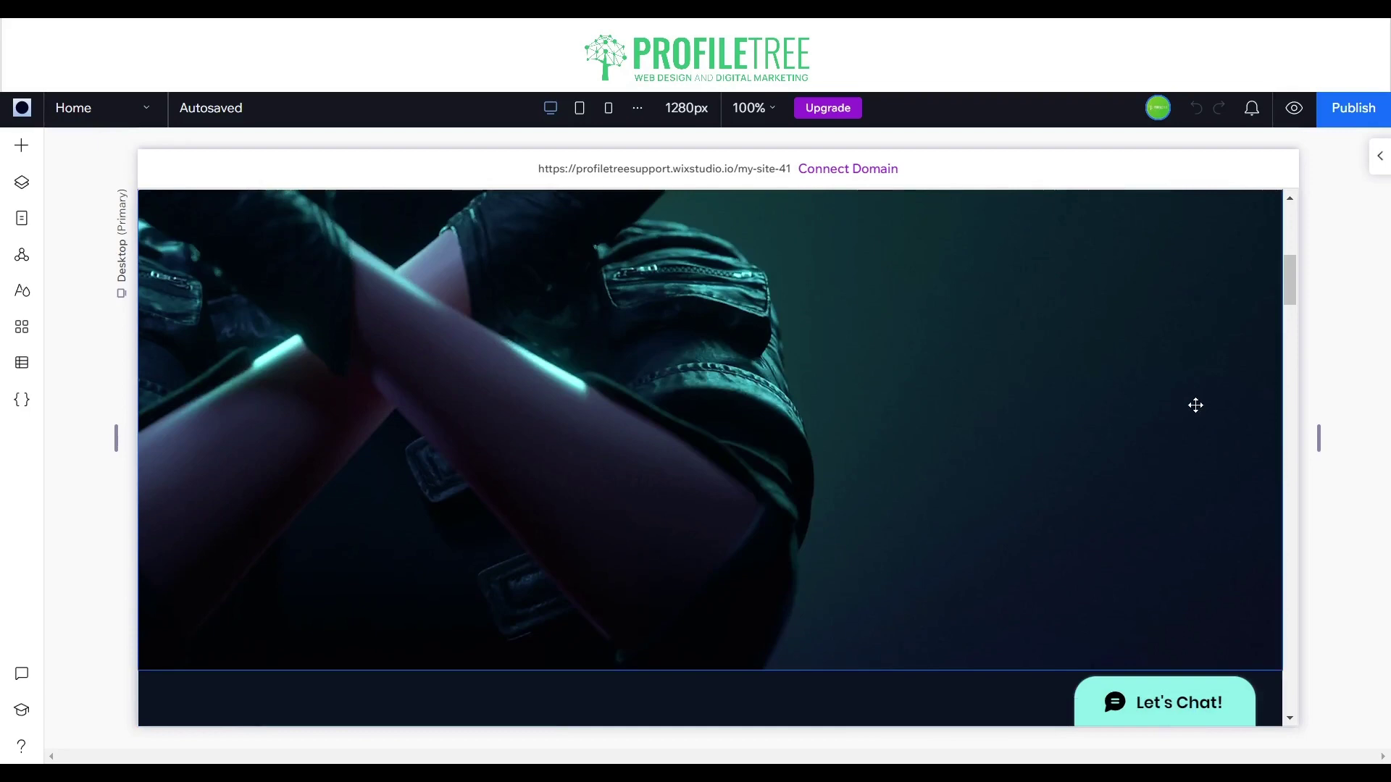
scroll(582, 379, up, 3)
click(583, 378)
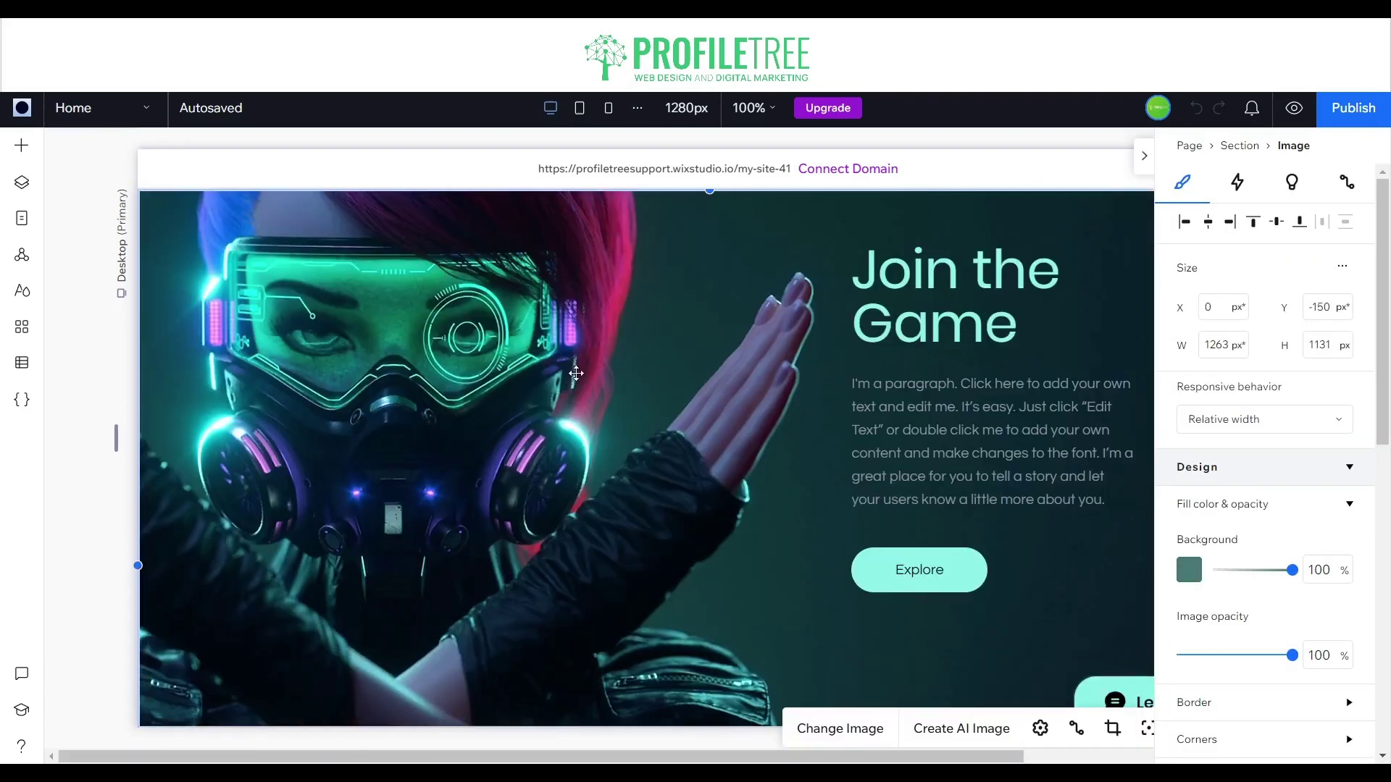
scroll(861, 447, down, 7)
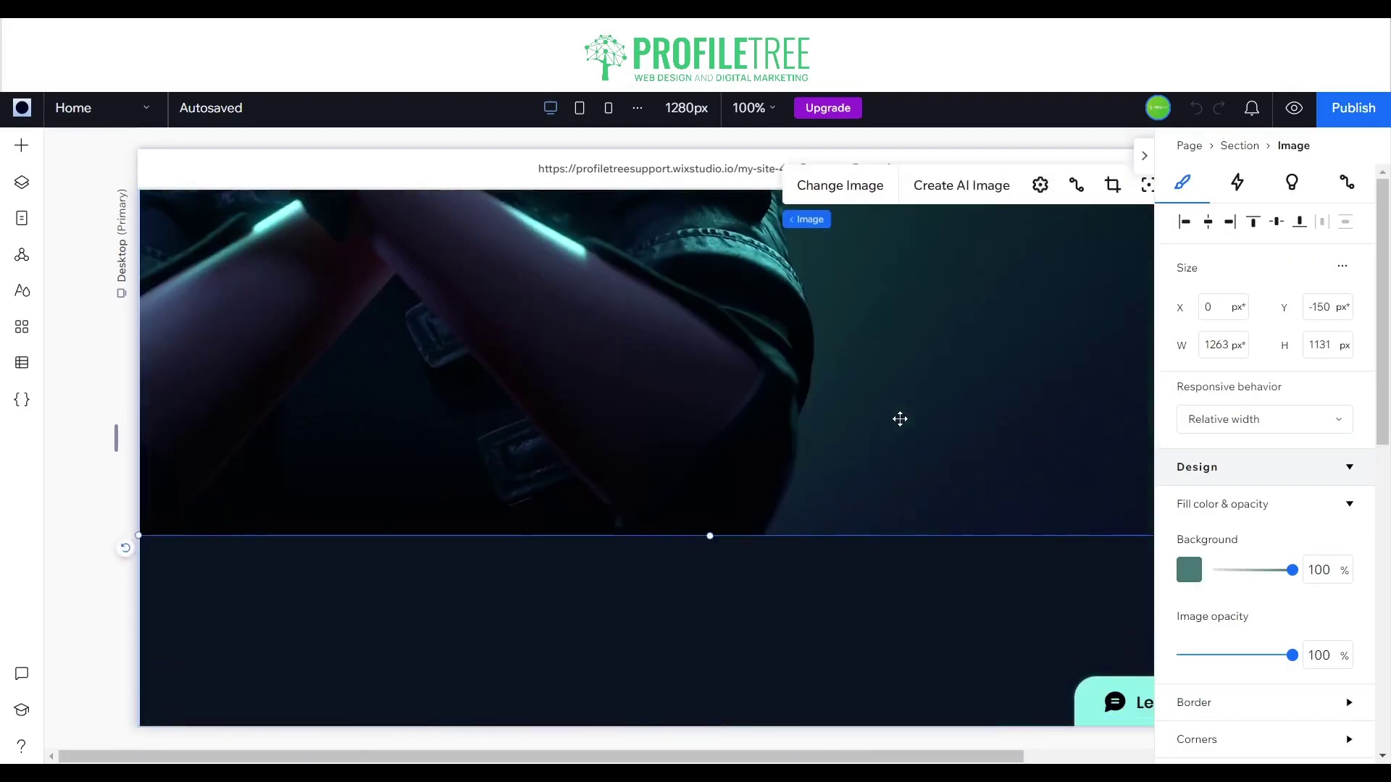
scroll(898, 415, up, 5)
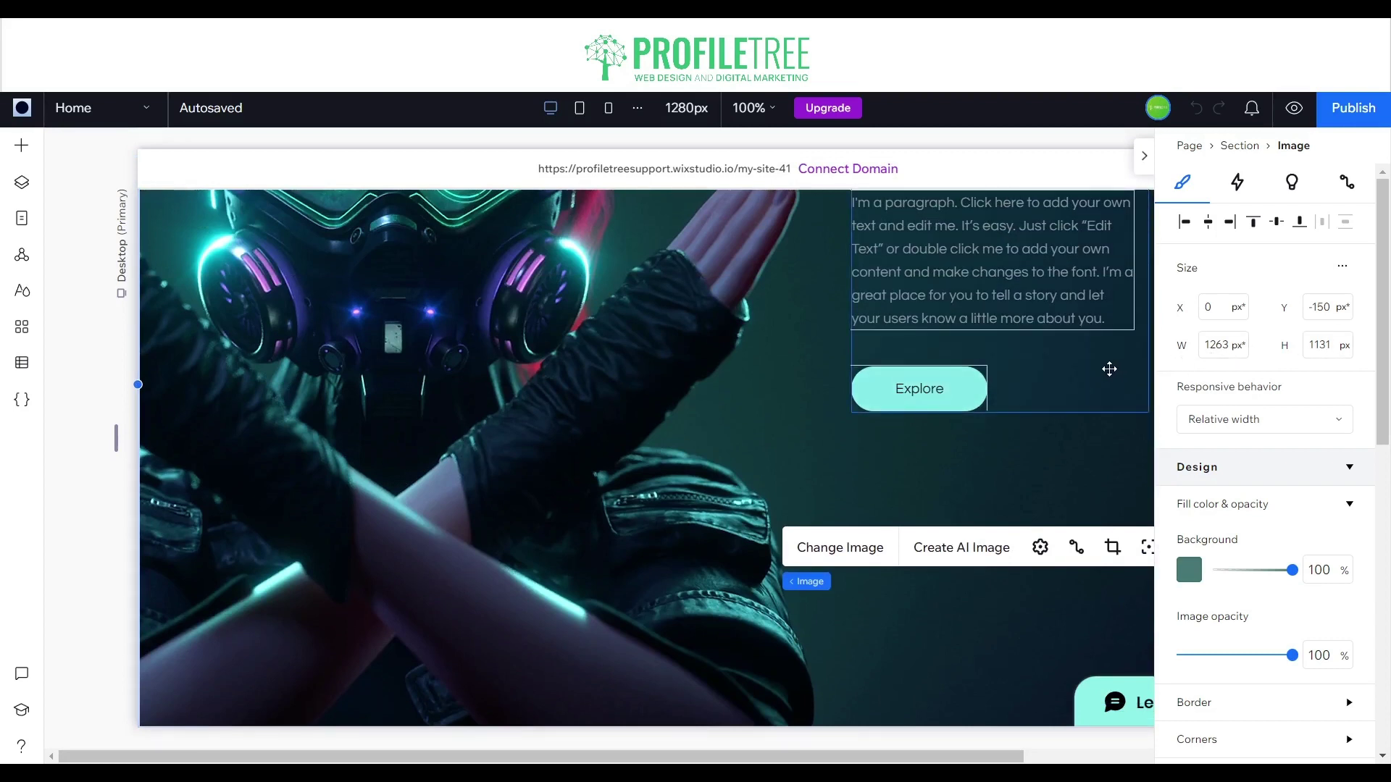
Step: Select the stack holding the Join the Game text and inspect its layout direction and position type options
click(1107, 368)
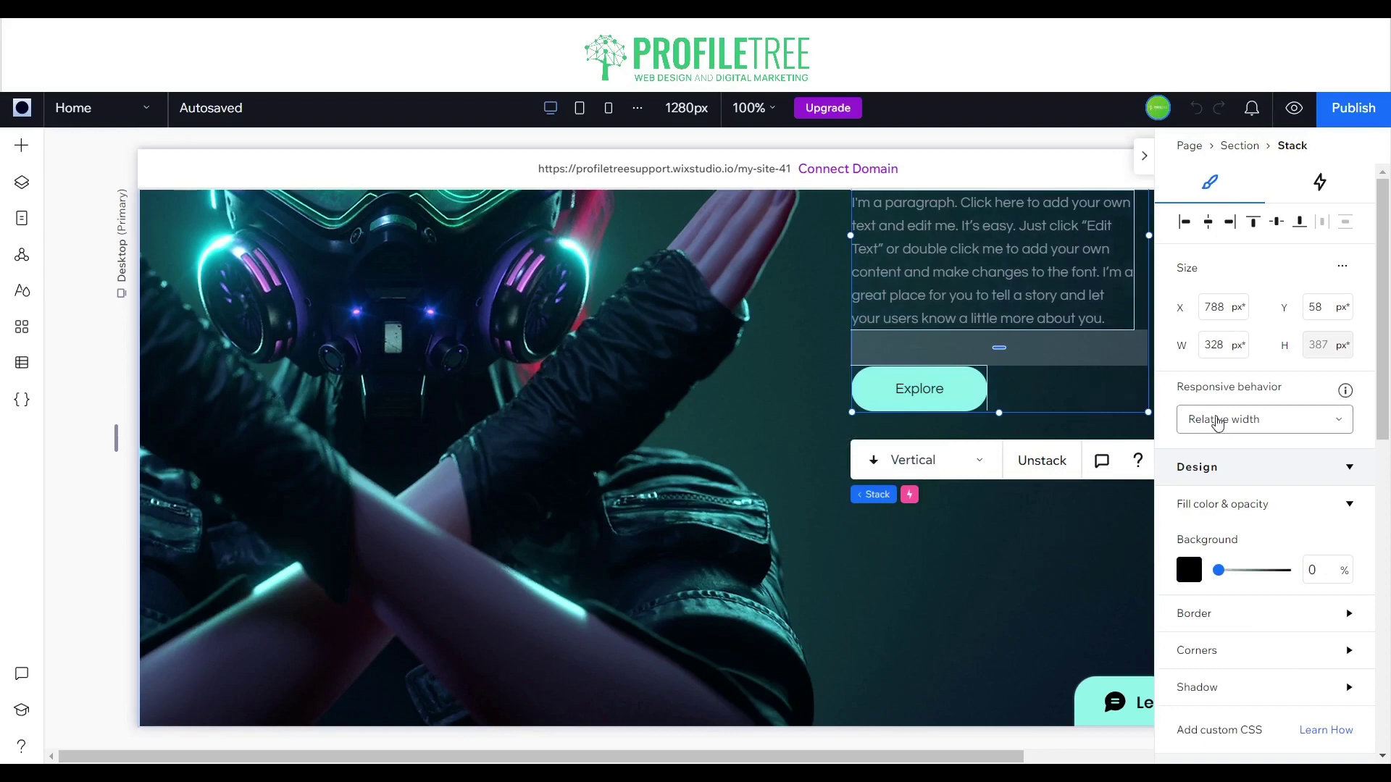
scroll(1232, 427, down, 4)
scroll(1244, 578, down, 1)
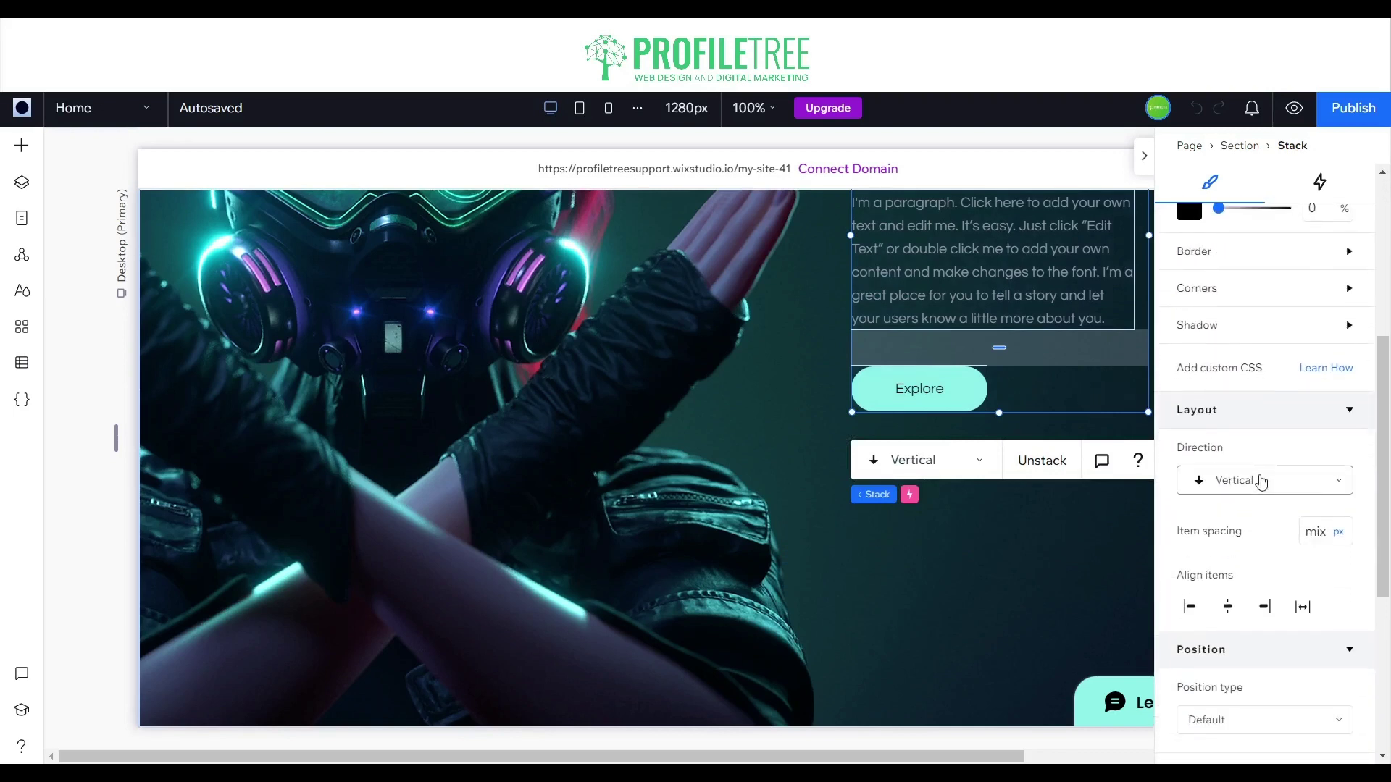
click(1259, 475)
click(1262, 472)
scroll(1260, 471, down, 4)
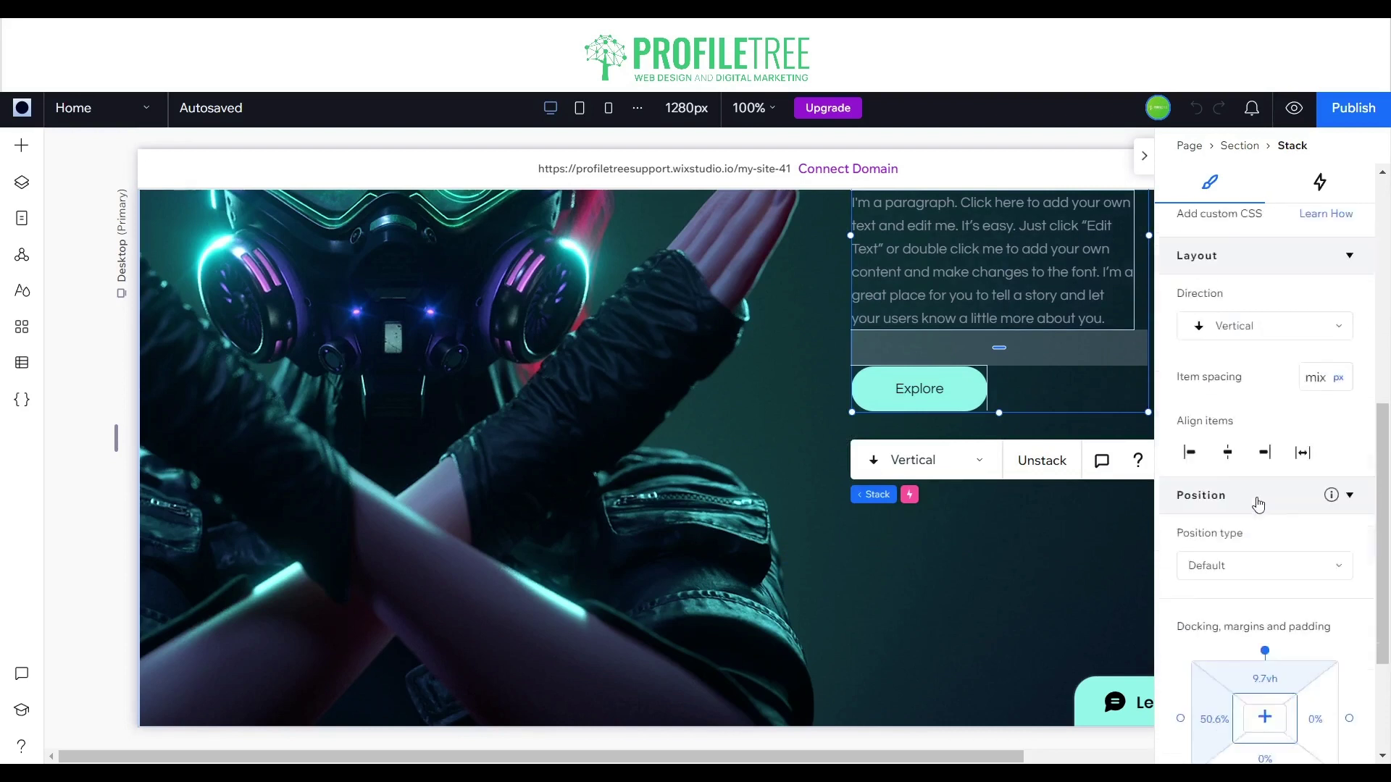
click(1252, 449)
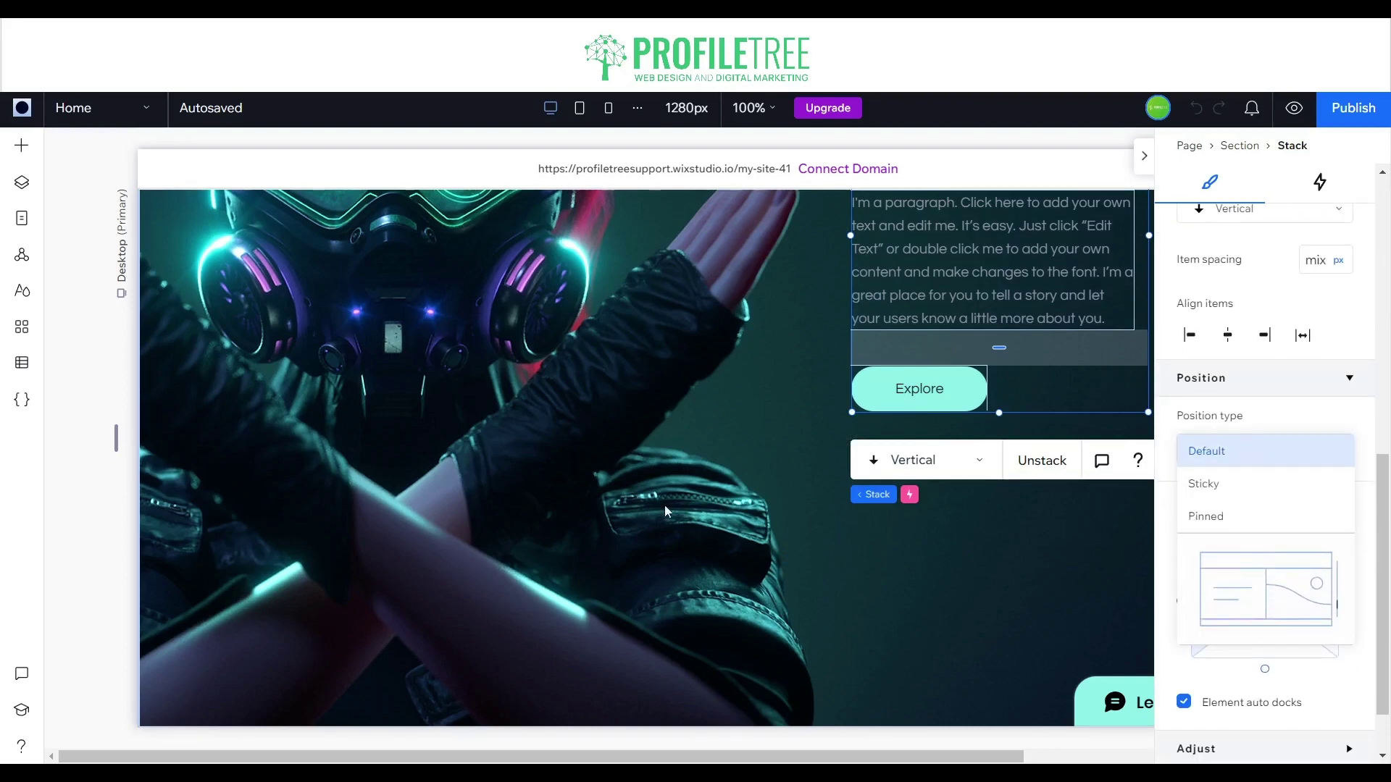
click(1252, 452)
Step: Examine how the hero image and Join the Game stack are positioned on the canvas alongside the stack's docking settings
scroll(854, 360, up, 4)
scroll(854, 360, down, 6)
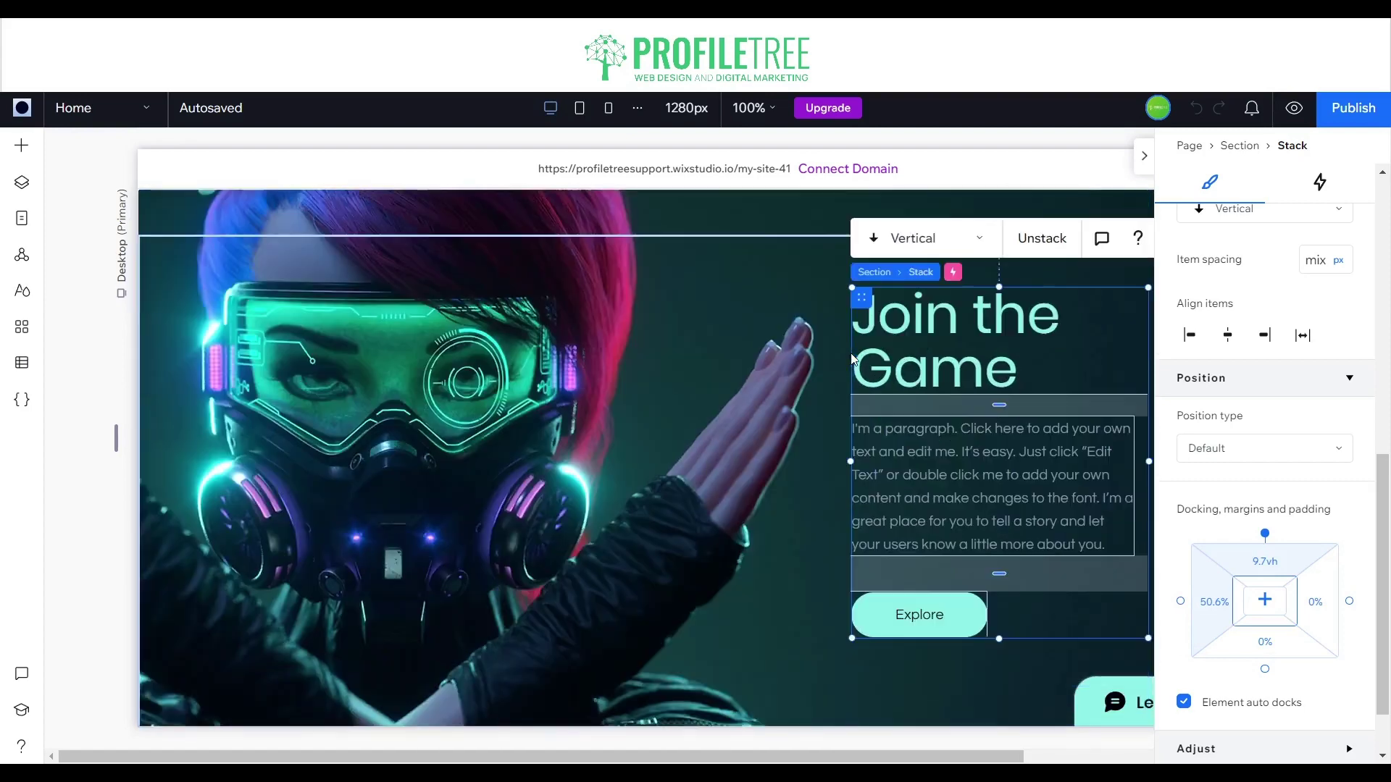
scroll(852, 351, up, 4)
scroll(853, 351, up, 3)
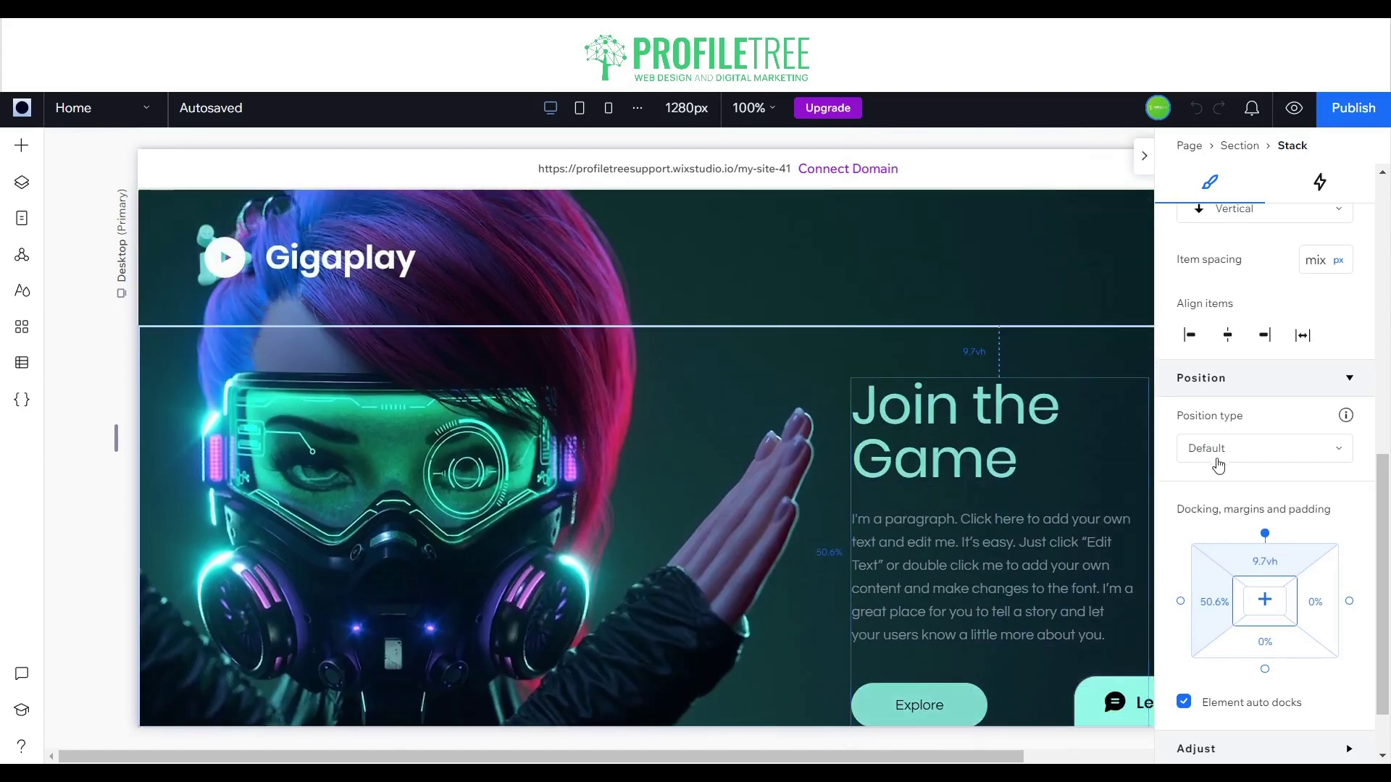
scroll(1195, 461, down, 1)
scroll(956, 470, down, 9)
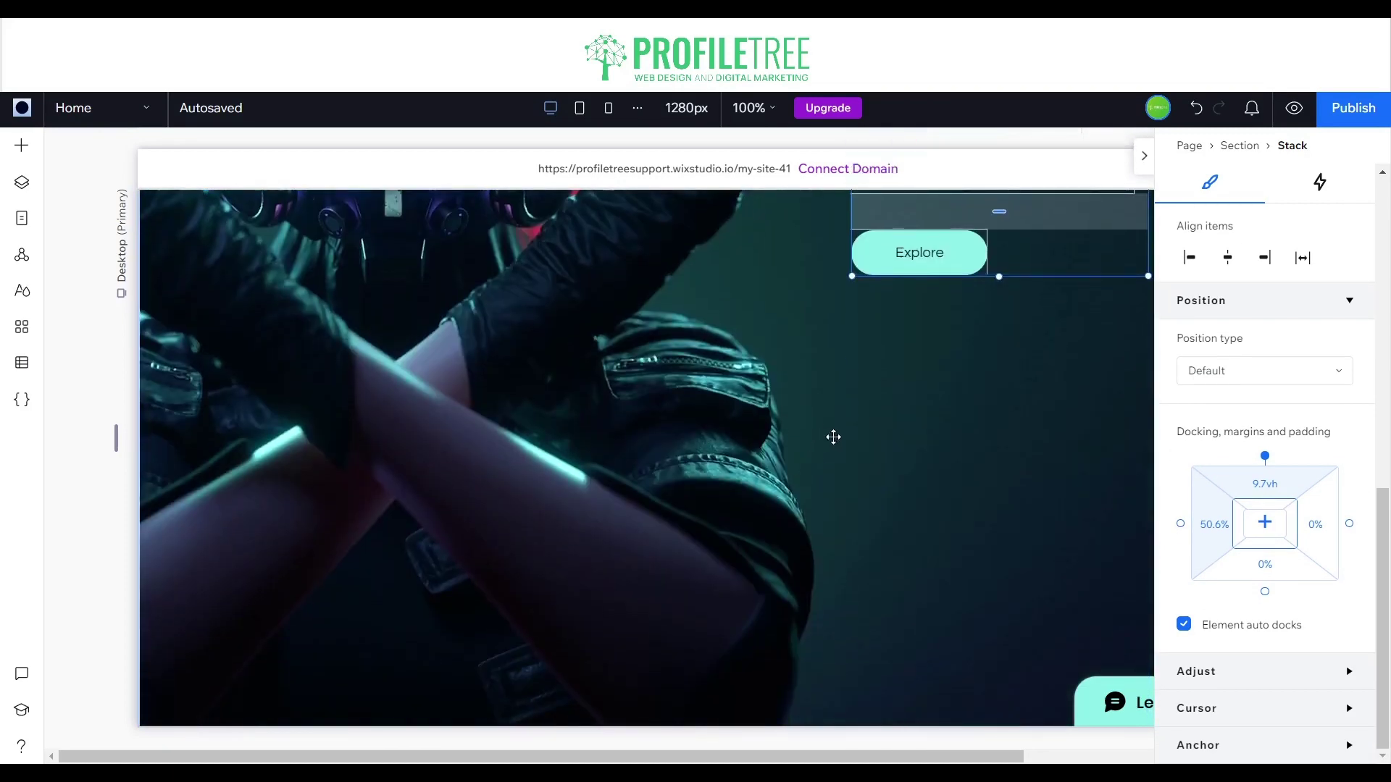
scroll(972, 398, up, 8)
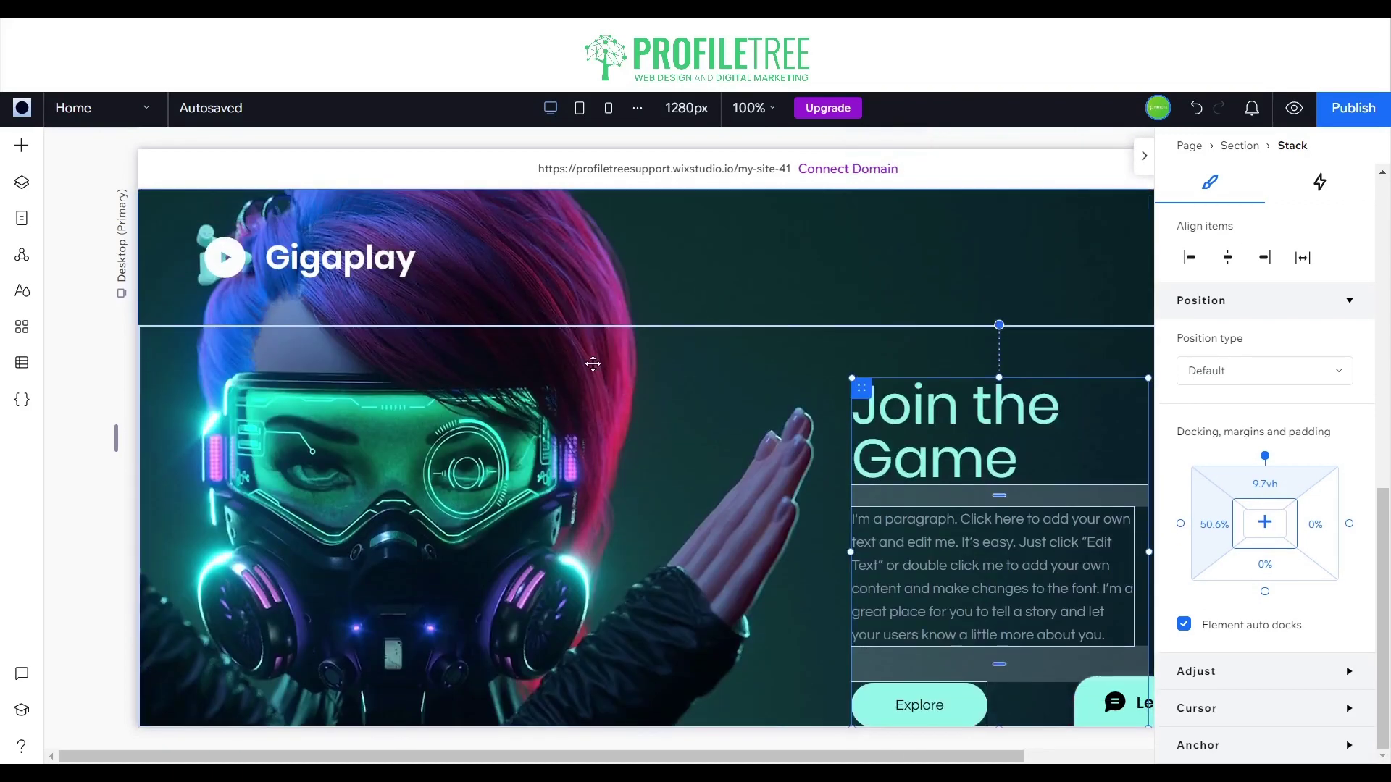
Step: Select the hero image and inspect its position type, docking, size and design settings
click(531, 466)
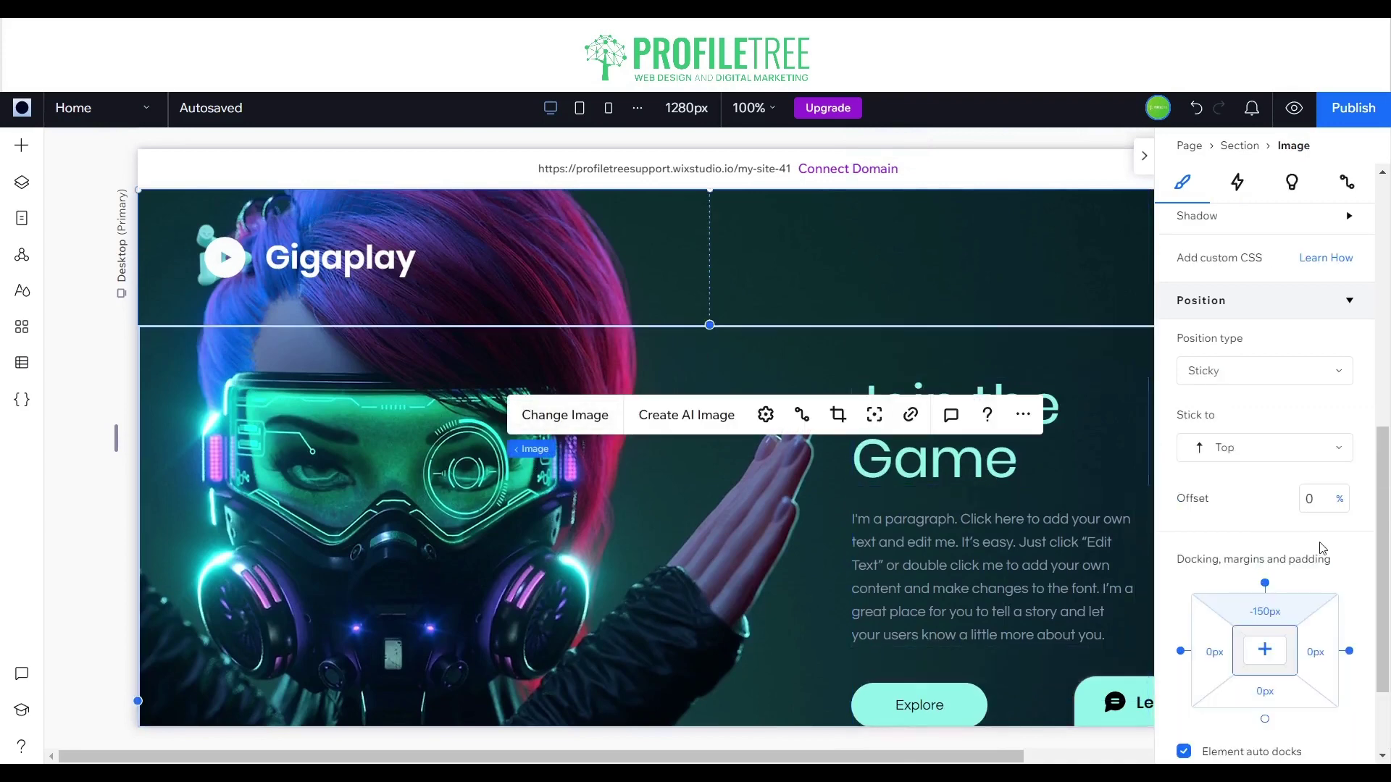
scroll(1321, 544, up, 5)
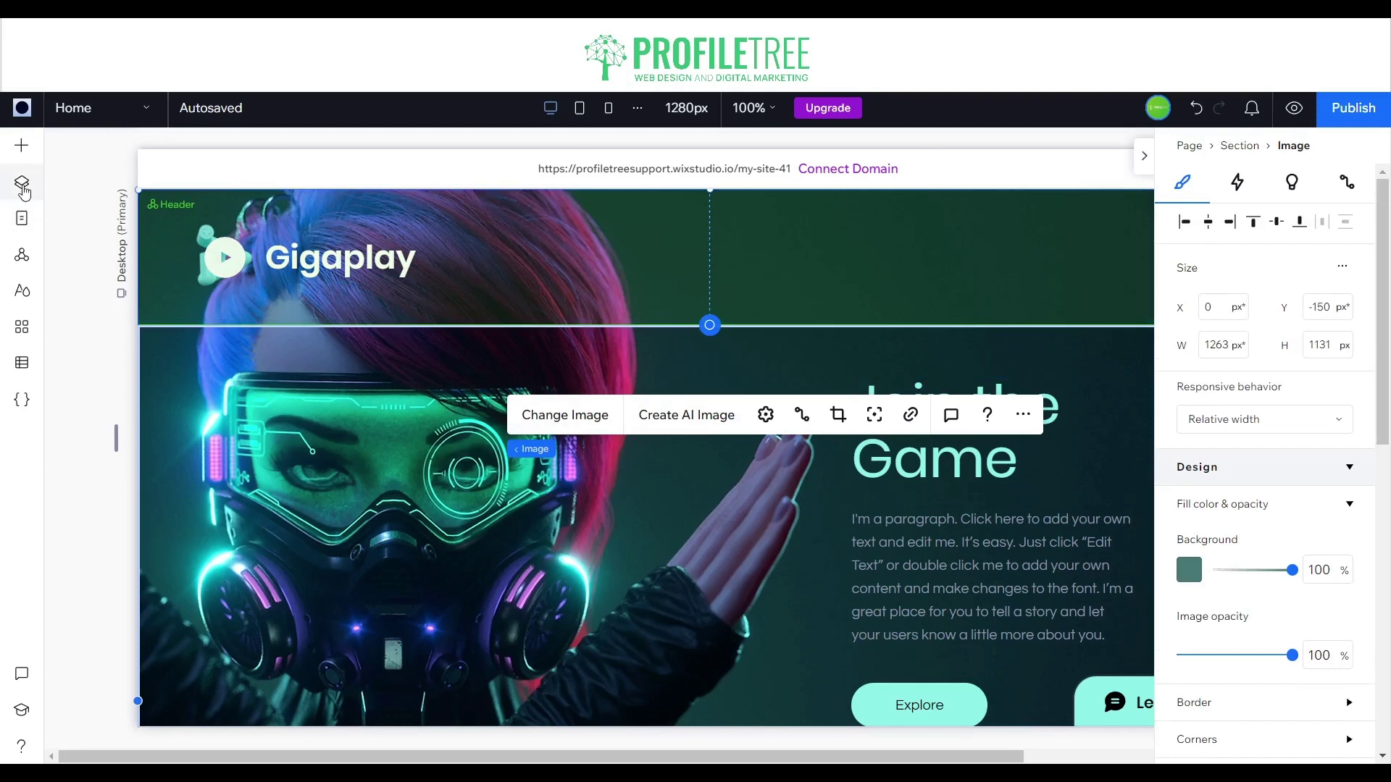
Step: View the home page's layer structure, select the Chat layer to check its available options, and close the layer list
click(22, 182)
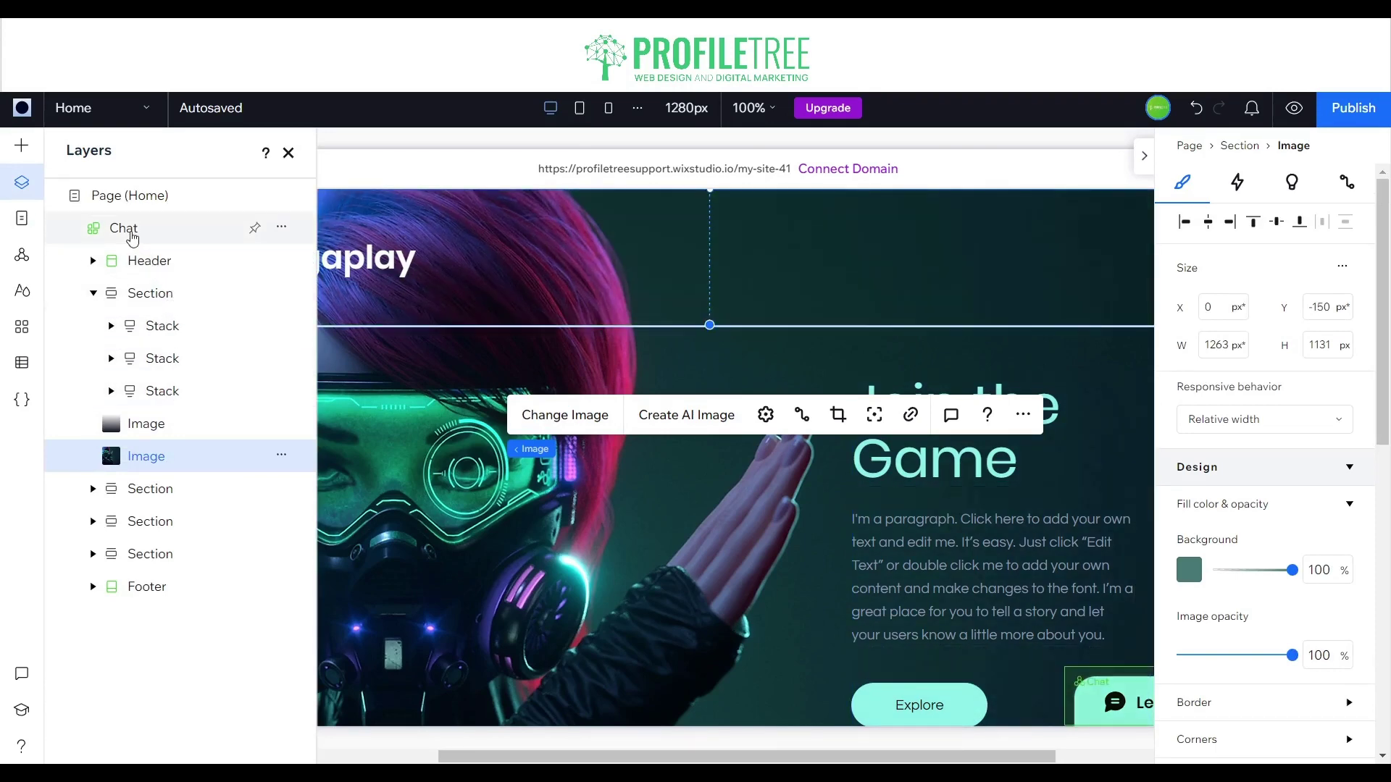
click(131, 233)
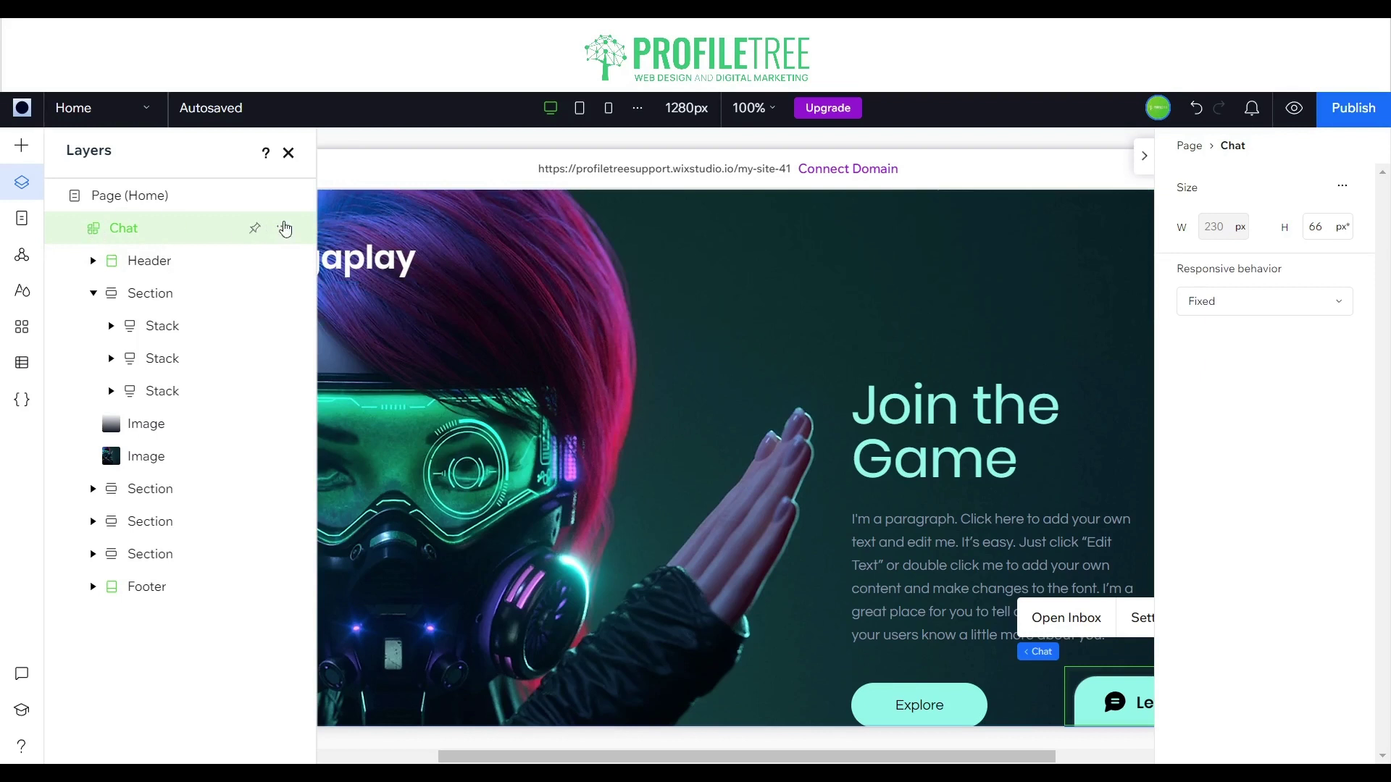
click(283, 229)
click(283, 229)
click(288, 153)
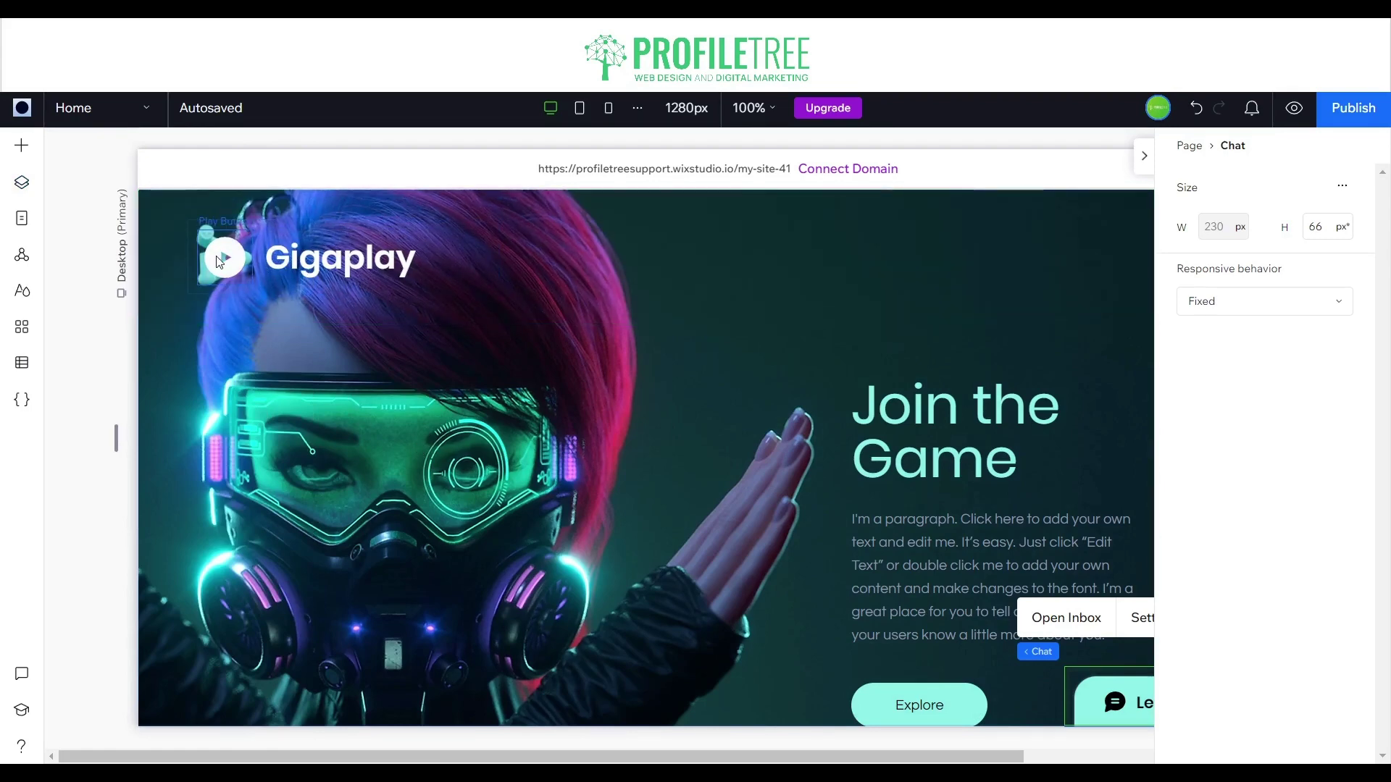
Step: Look through the home page down to the A Perfect Gaming Experience section and select its transparent video to inspect its settings
scroll(710, 253, down, 15)
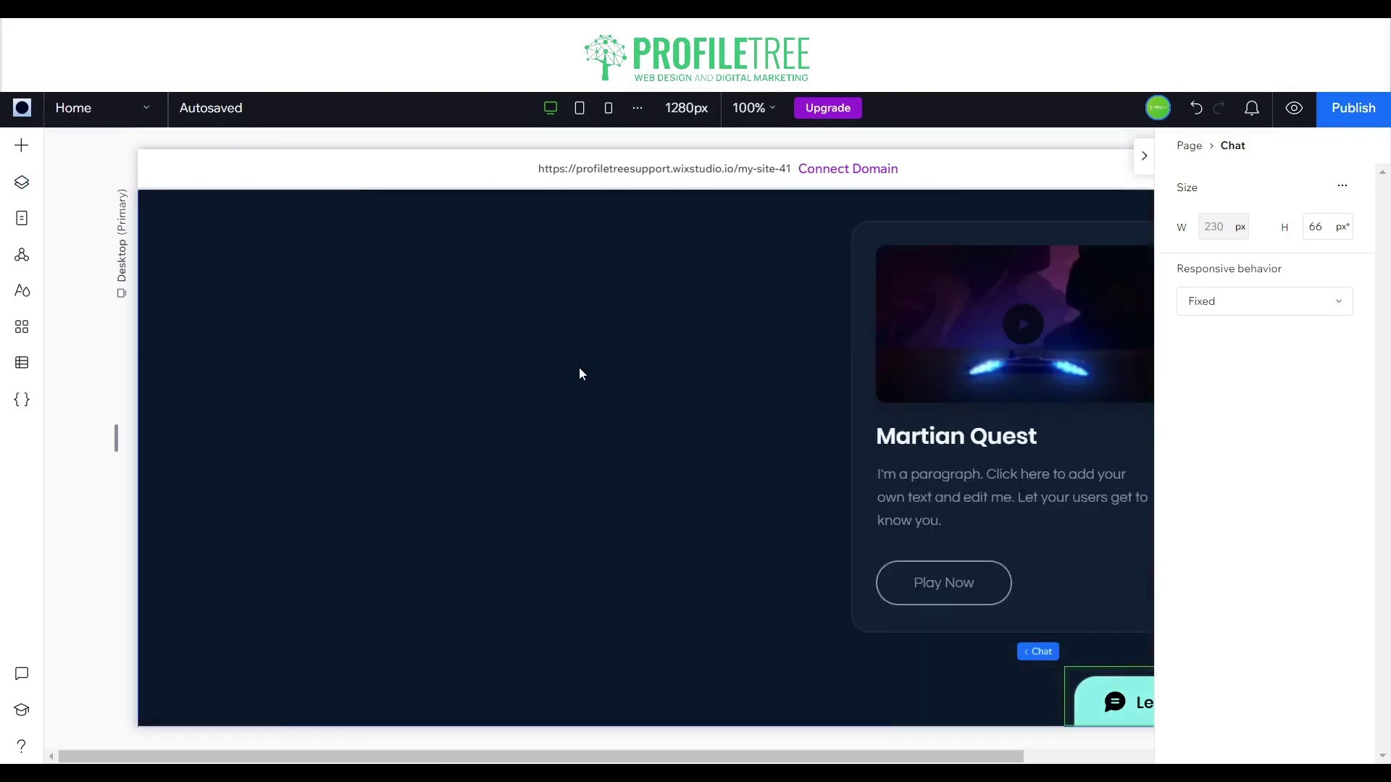
scroll(528, 363, up, 1)
scroll(526, 372, down, 8)
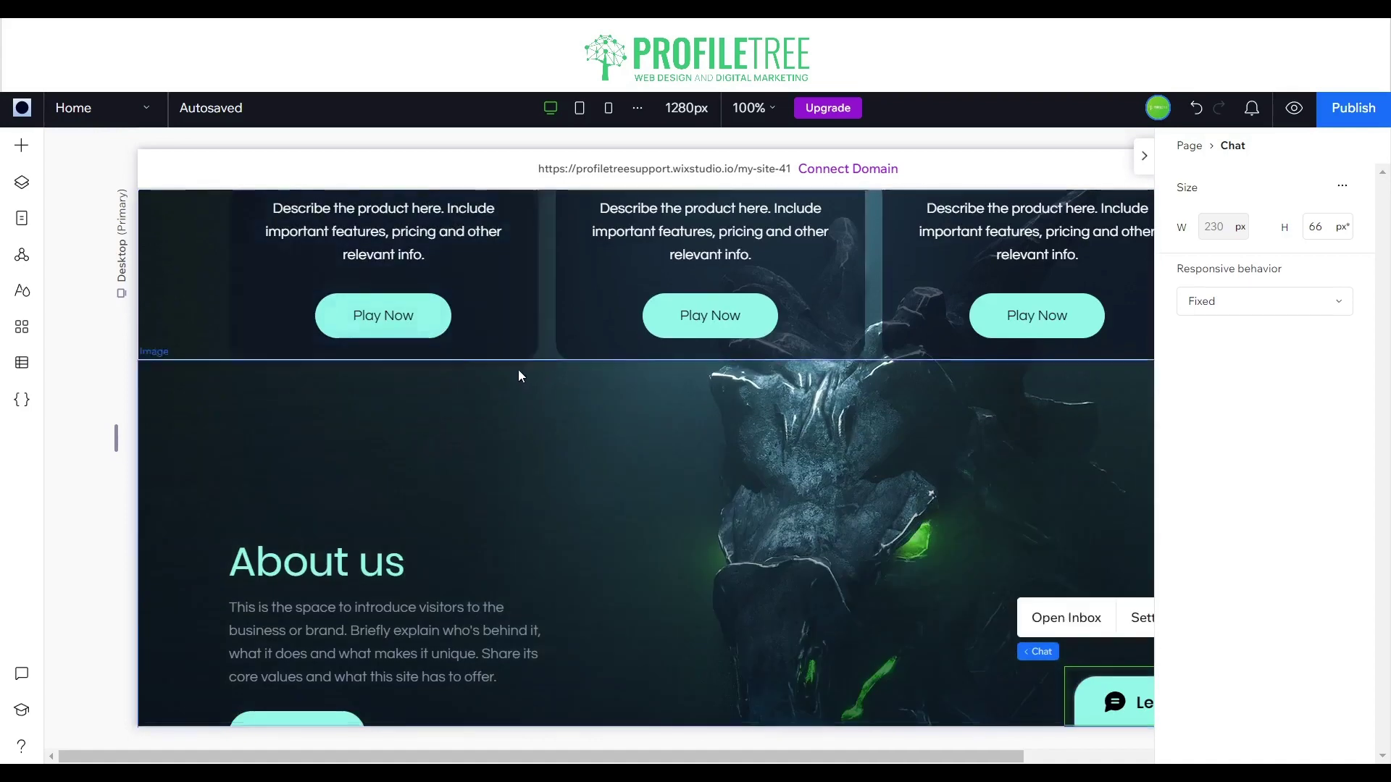
scroll(505, 367, down, 5)
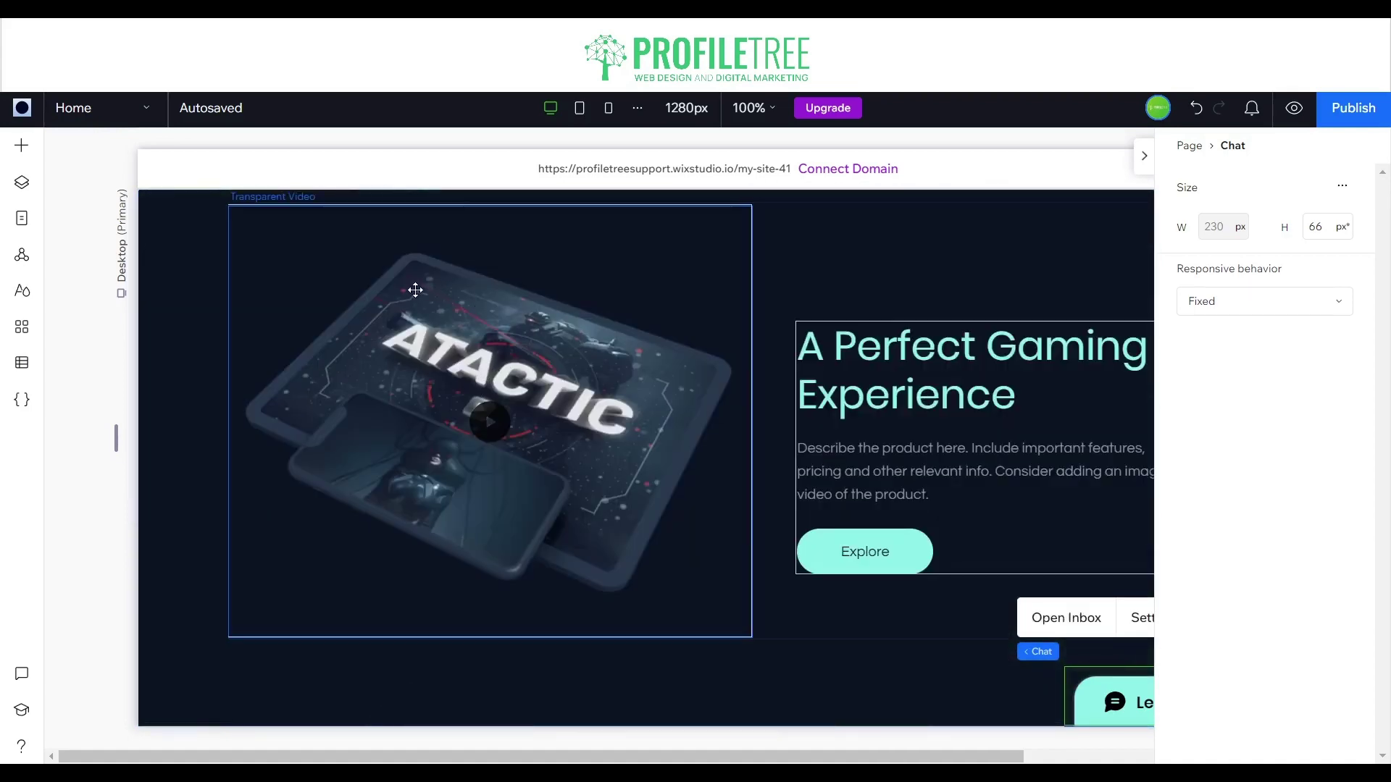
click(383, 346)
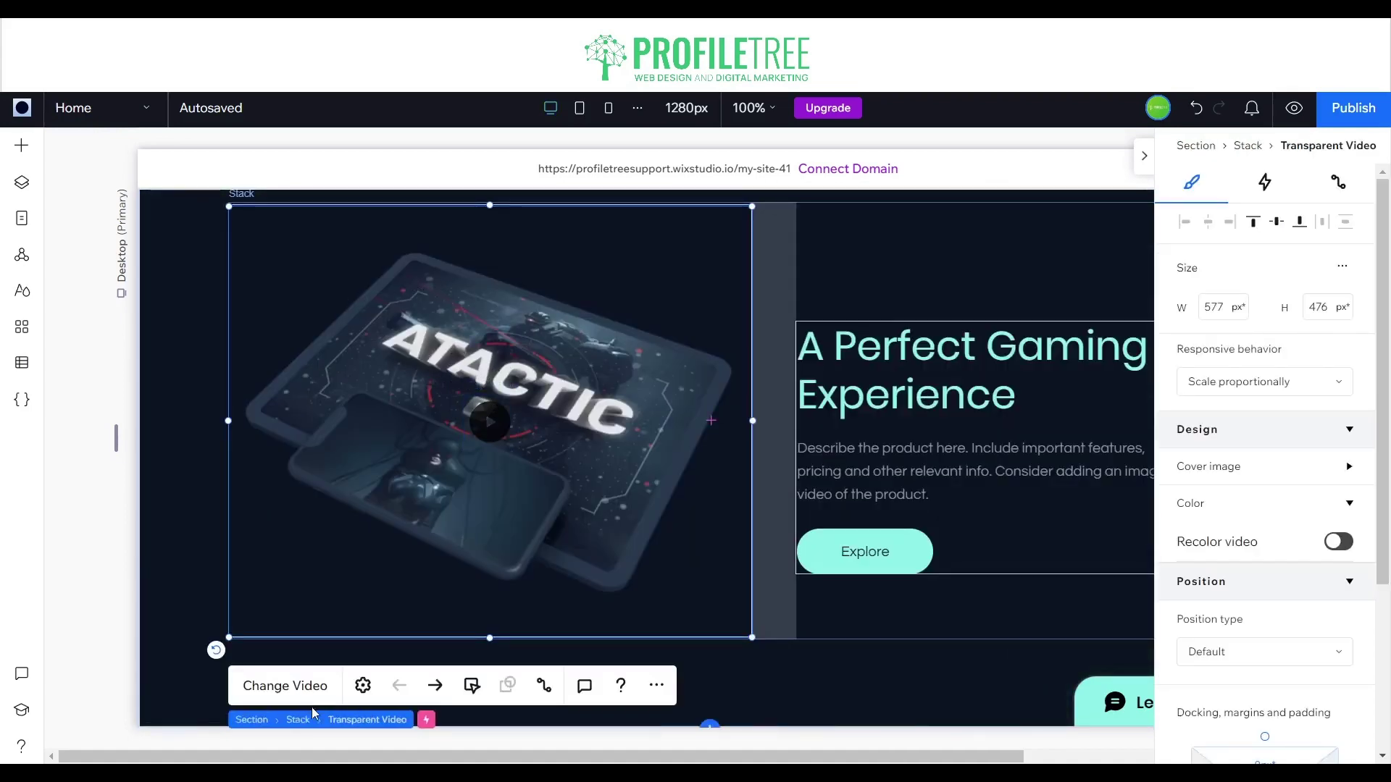